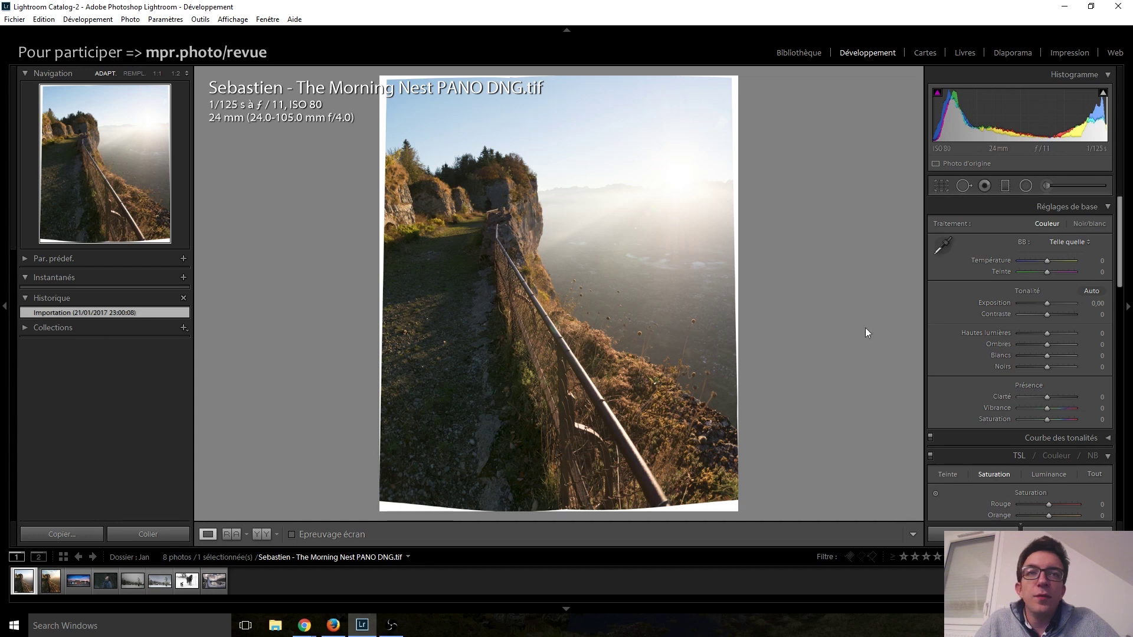
- In the Library module, scroll the Métadonnées panel to the photo's 2879 x 3500 dimensions
scroll(969, 363, "down", 3)
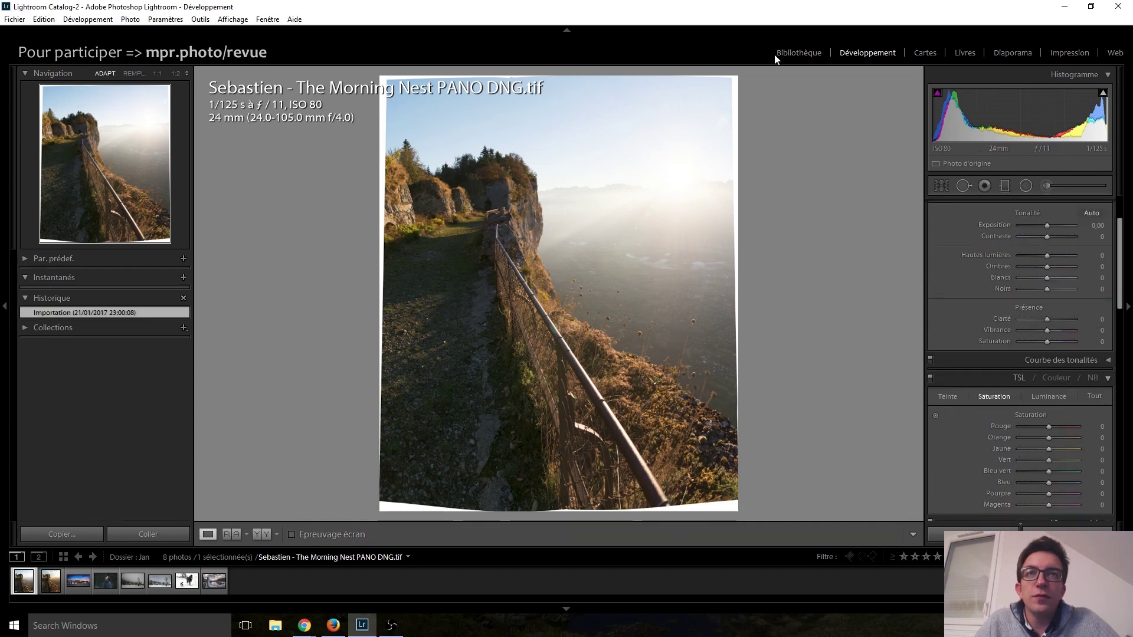
left_click(791, 53)
key("F8")
scroll(968, 348, "down", 3)
scroll(965, 349, "down", 2)
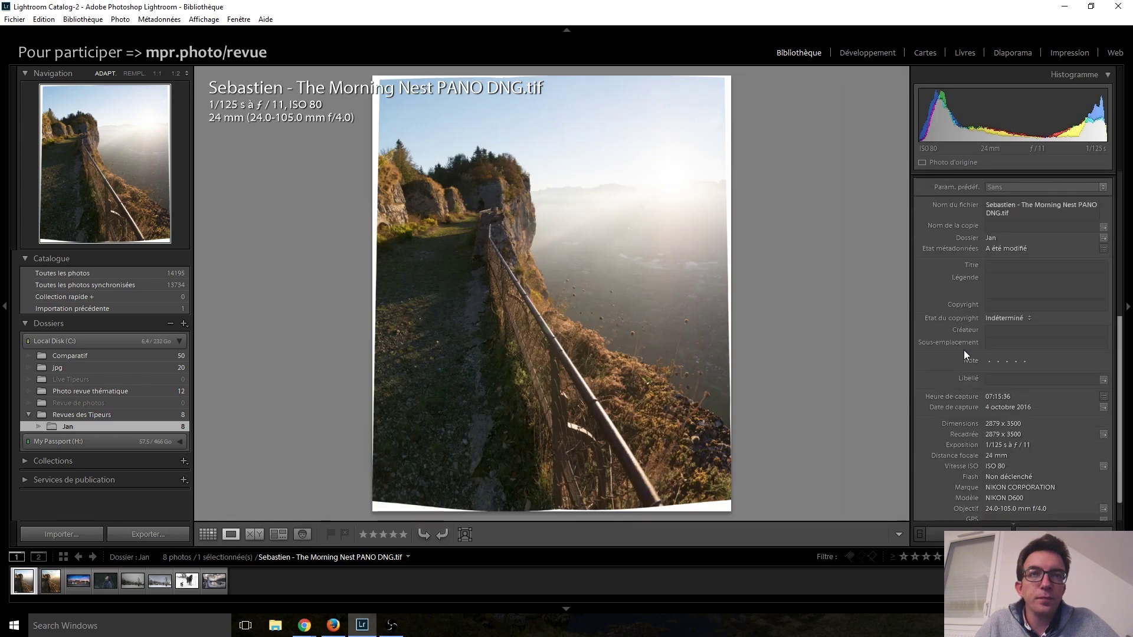
scroll(965, 353, "down", 1)
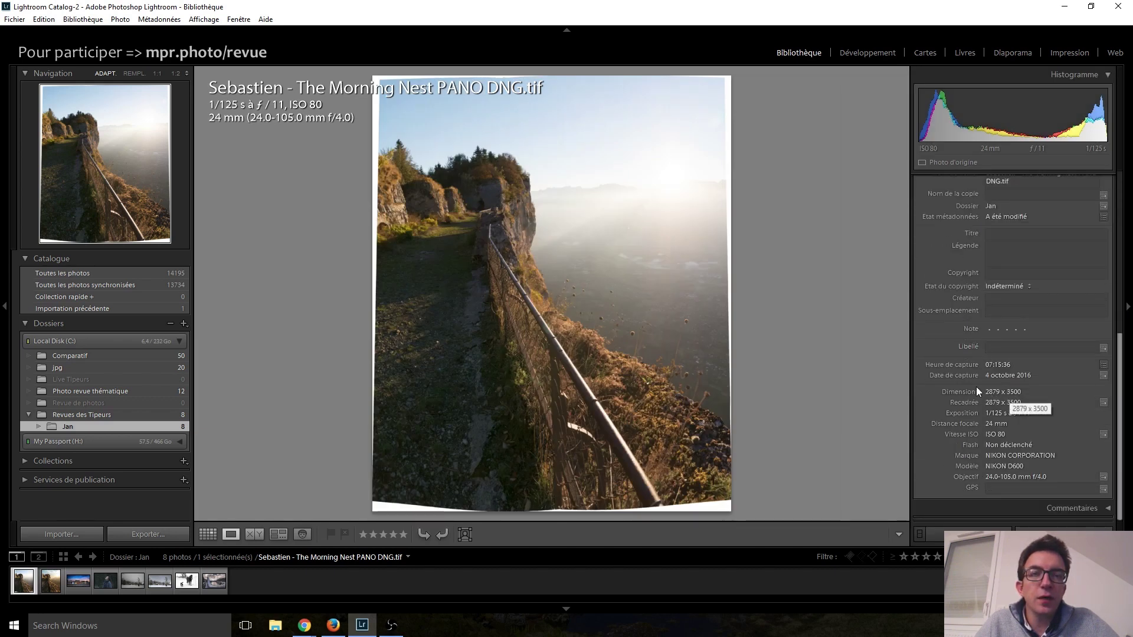
- Back in Développement, crop the cliff-path panorama inward to cut away its curved white borders
left_click(861, 52)
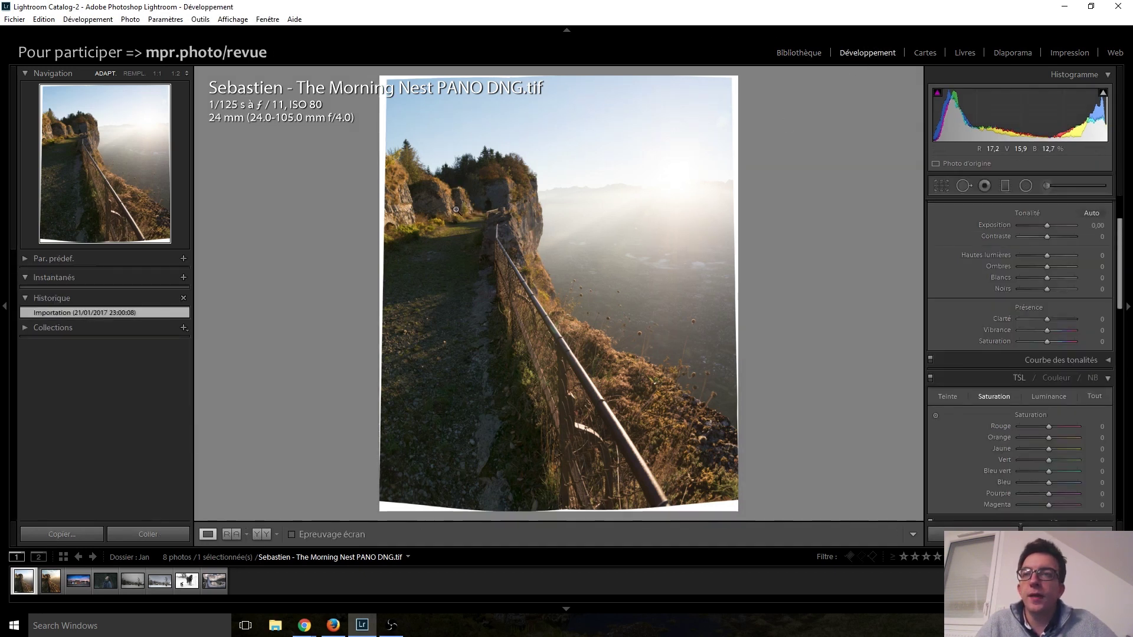
left_click(938, 187)
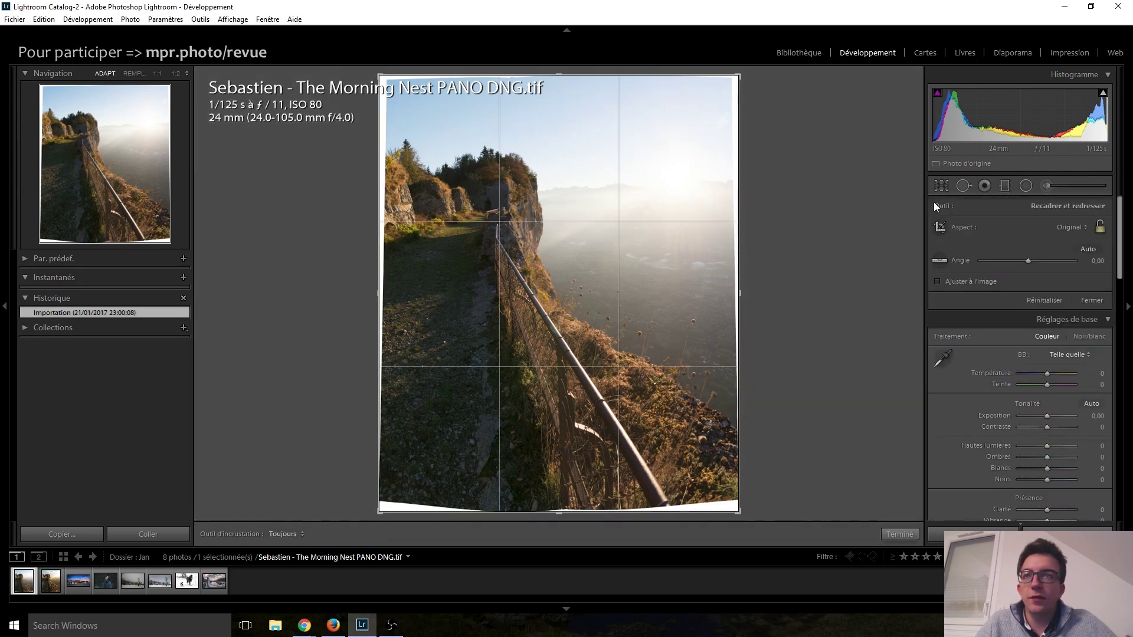
left_click_drag(383, 79, 387, 81)
left_click_drag(737, 508, 732, 502)
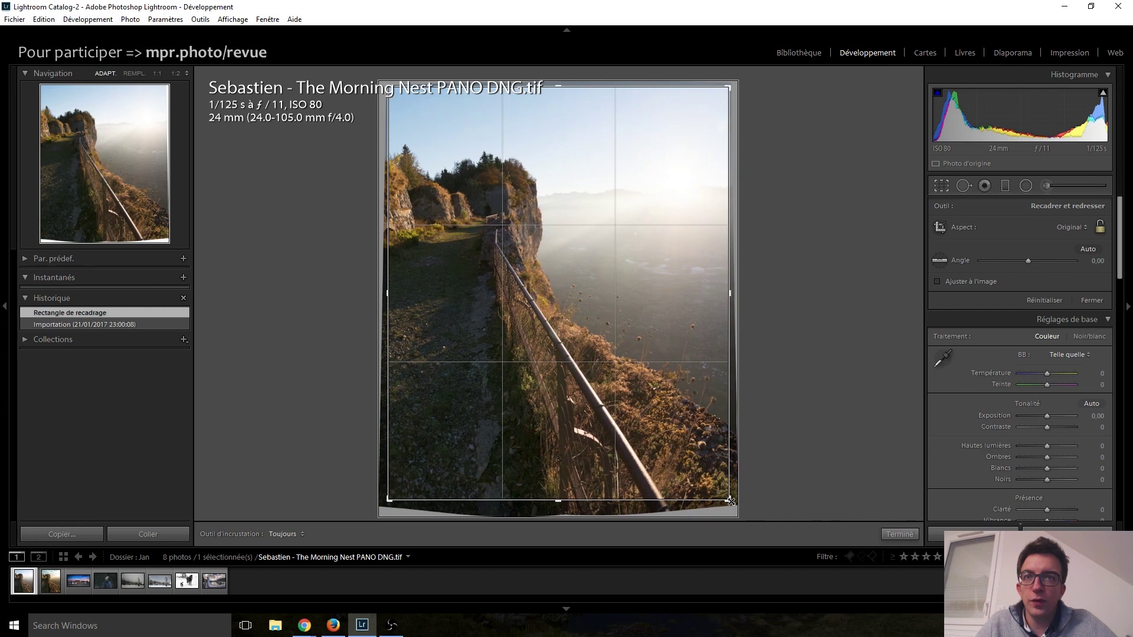
left_click_drag(731, 502, 733, 502)
key("Return")
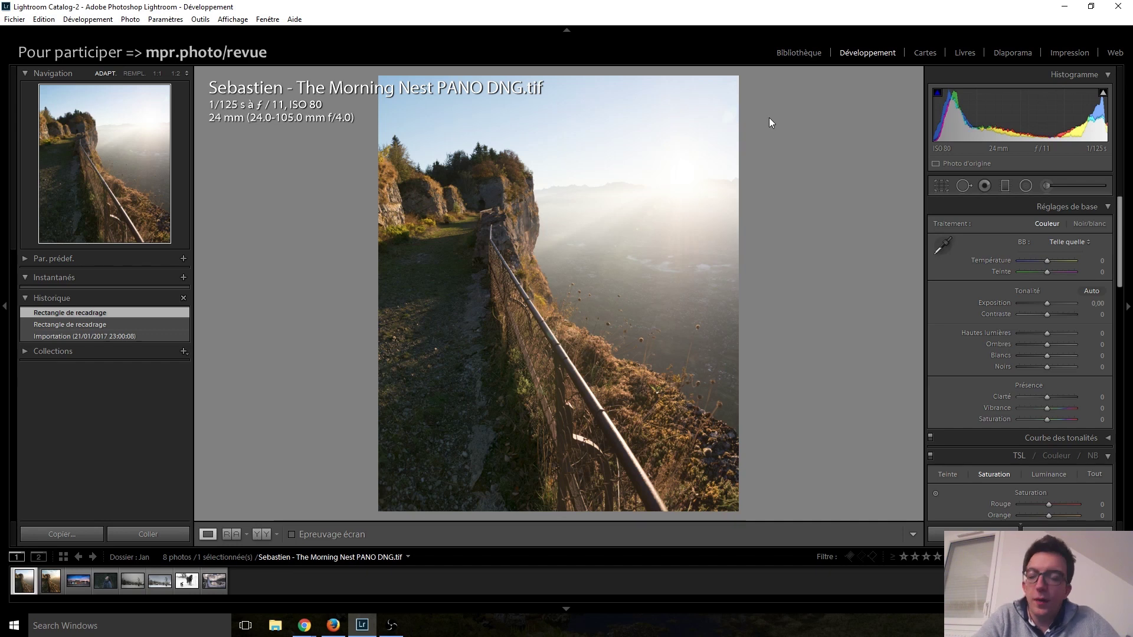
- Undo both crops and apply an automatic straightening with the Crop tool
key("ctrl+z")
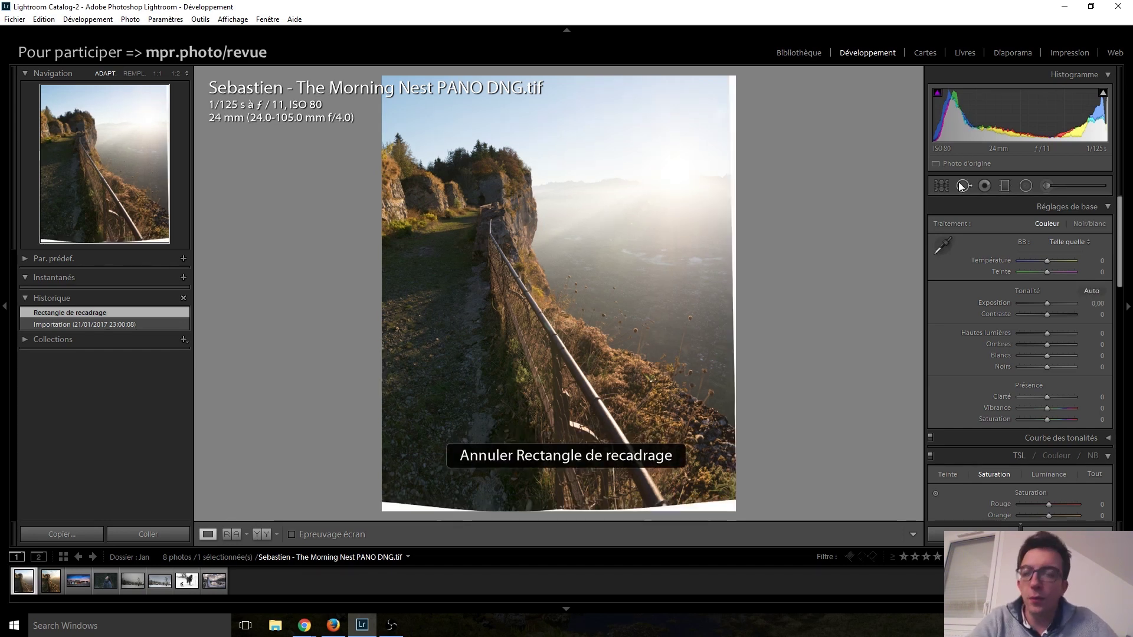
key("ctrl+z")
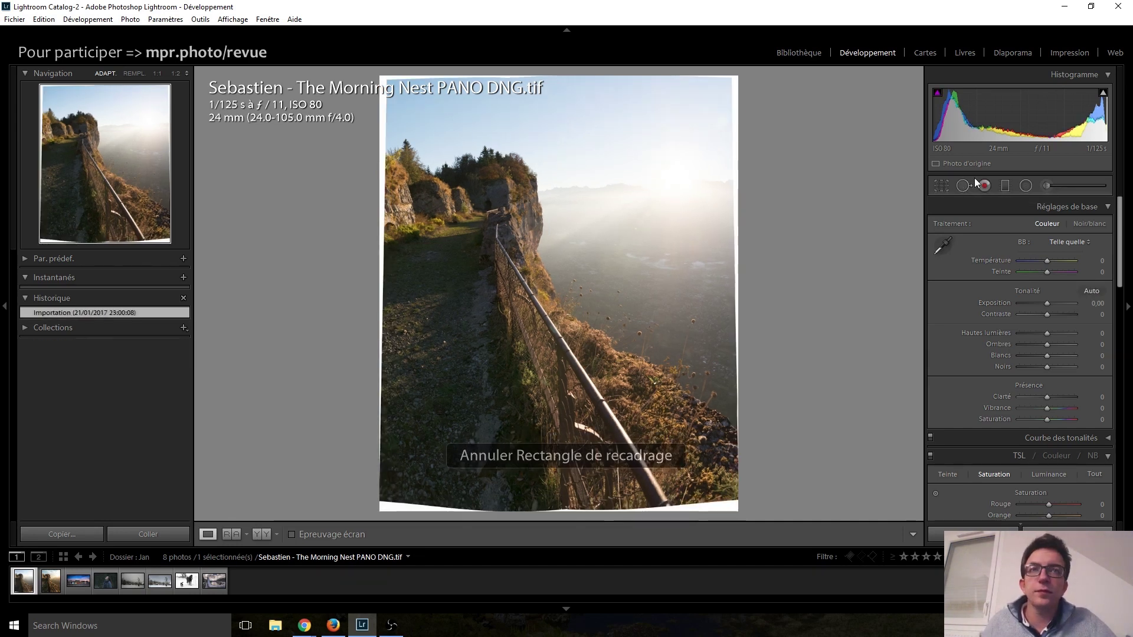
left_click(943, 185)
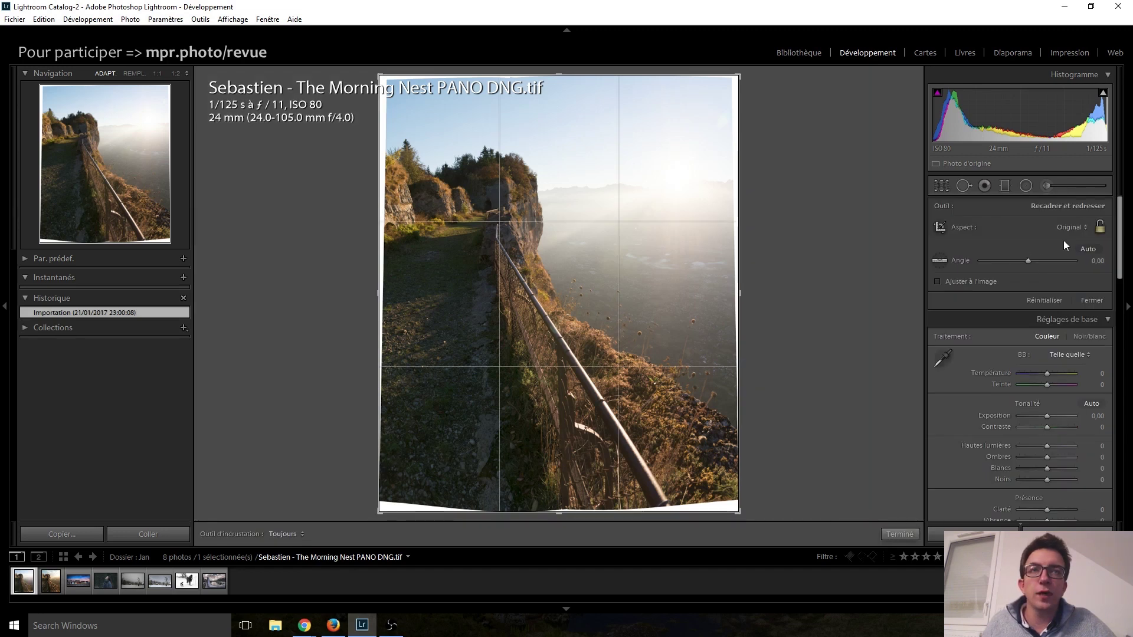
left_click(1087, 249)
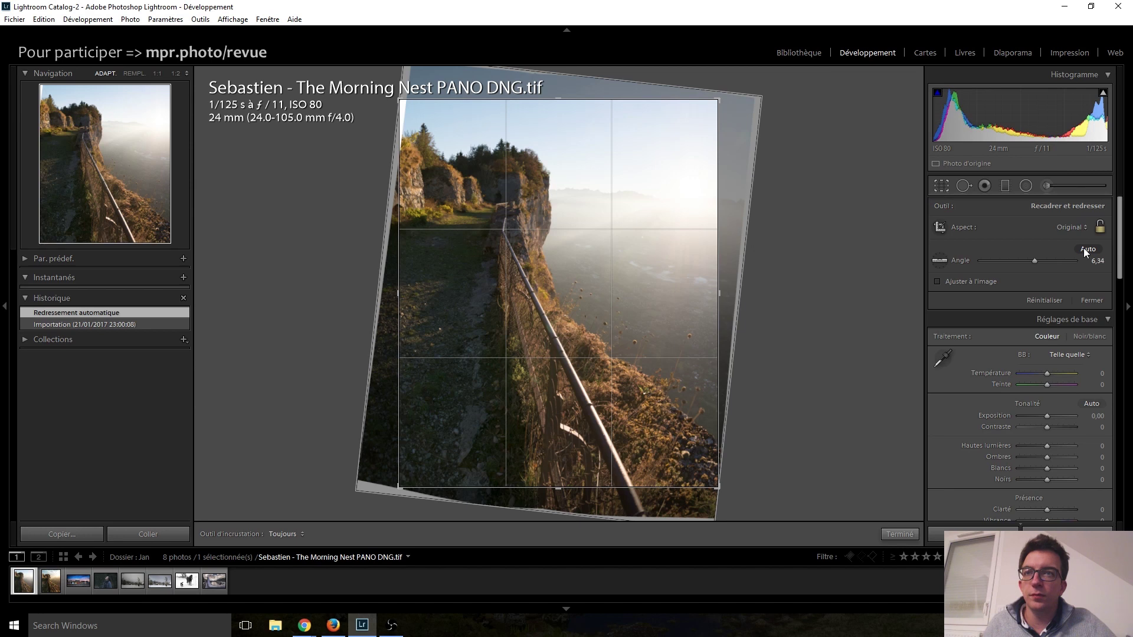
key("Return")
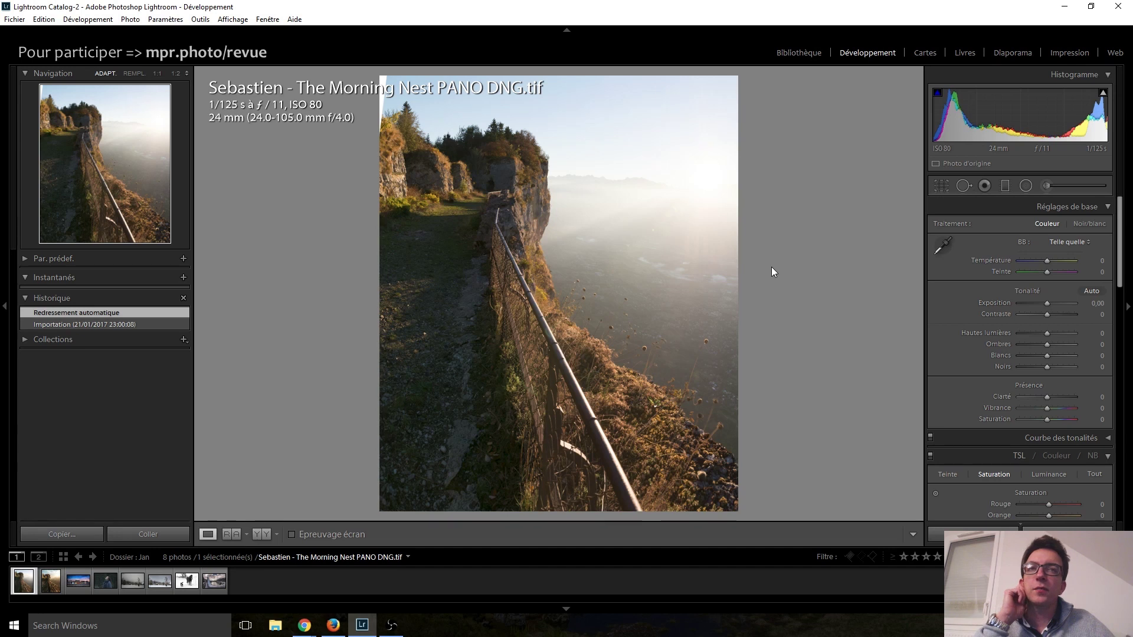
- Review the straightened crop, zoom into the top-left, then revert to the Importation history step
left_click(936, 187)
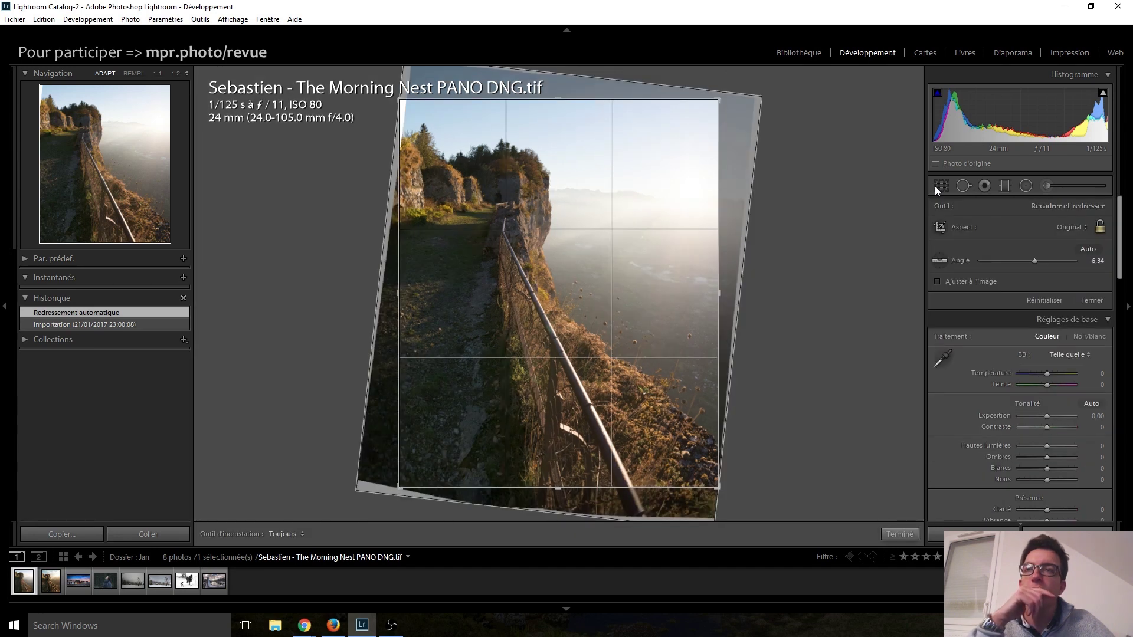
left_click(942, 188)
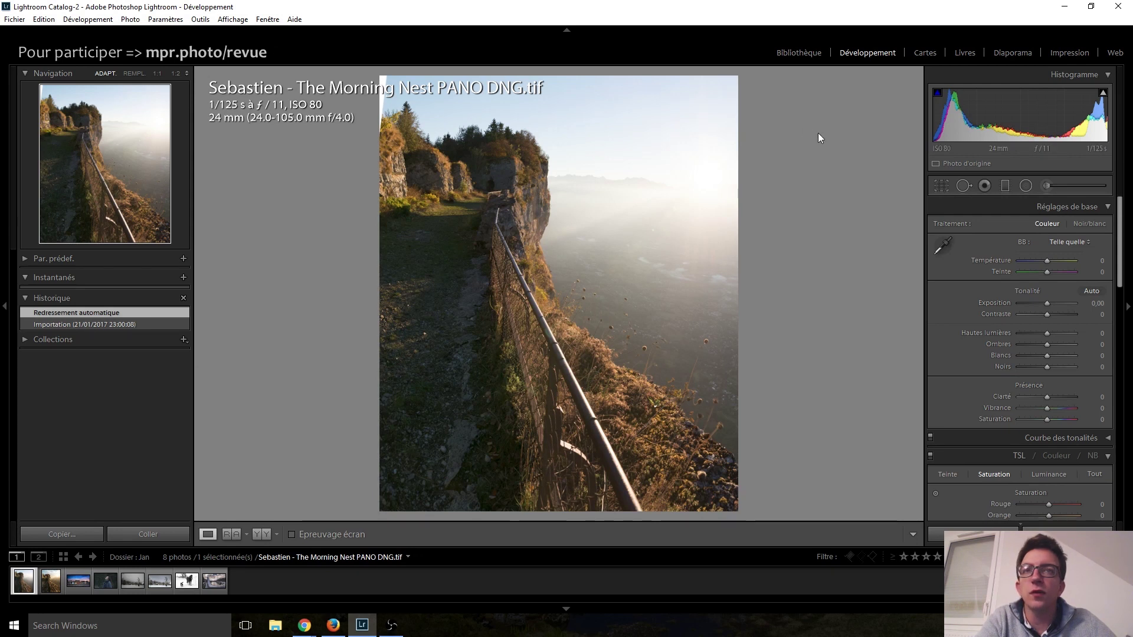
left_click(942, 186)
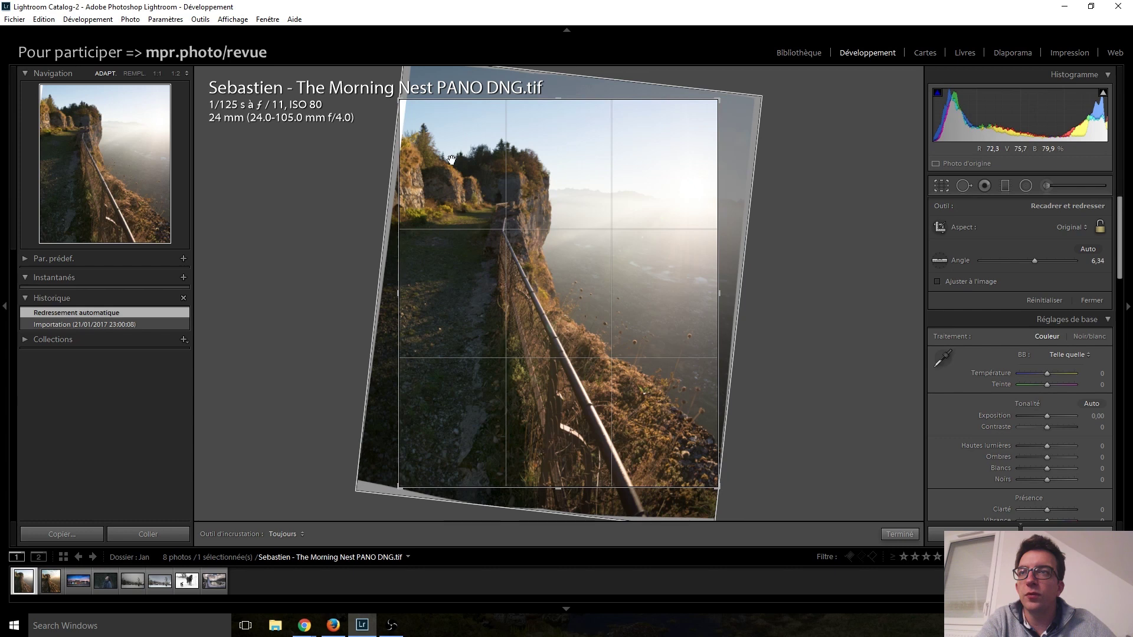
key("Return")
left_click_drag(374, 89, 896, 207)
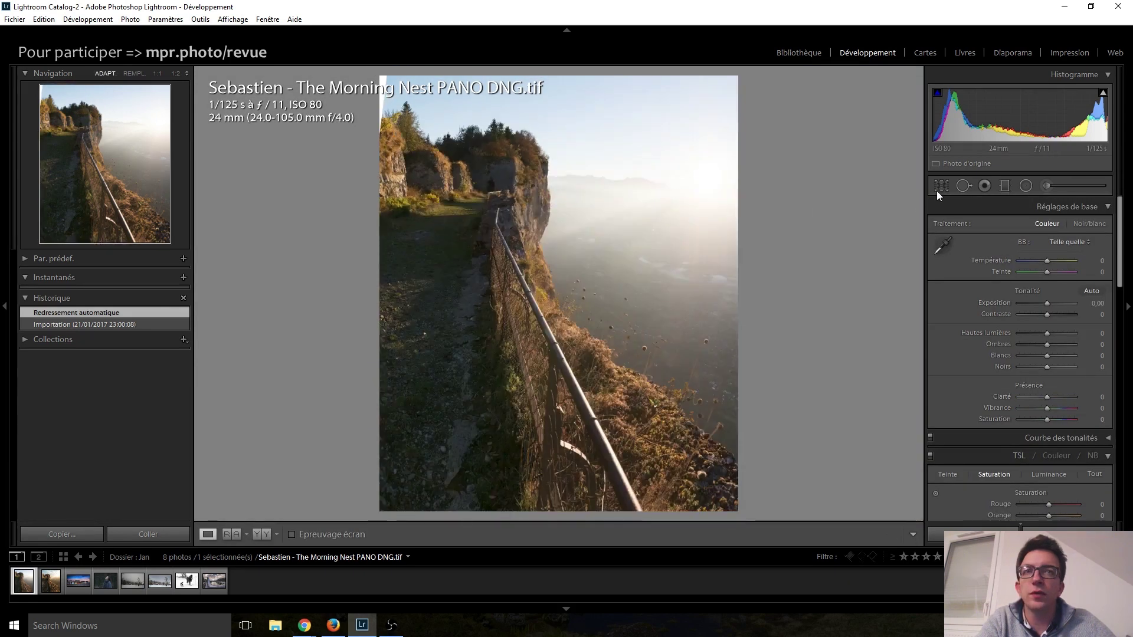
left_click(941, 186)
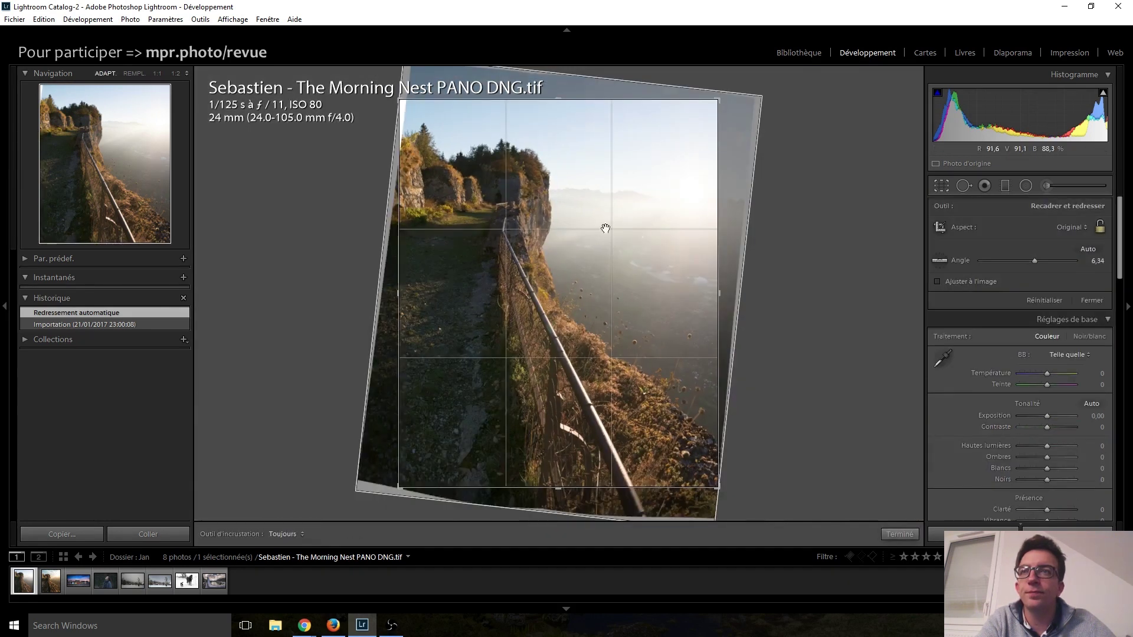
left_click(89, 324)
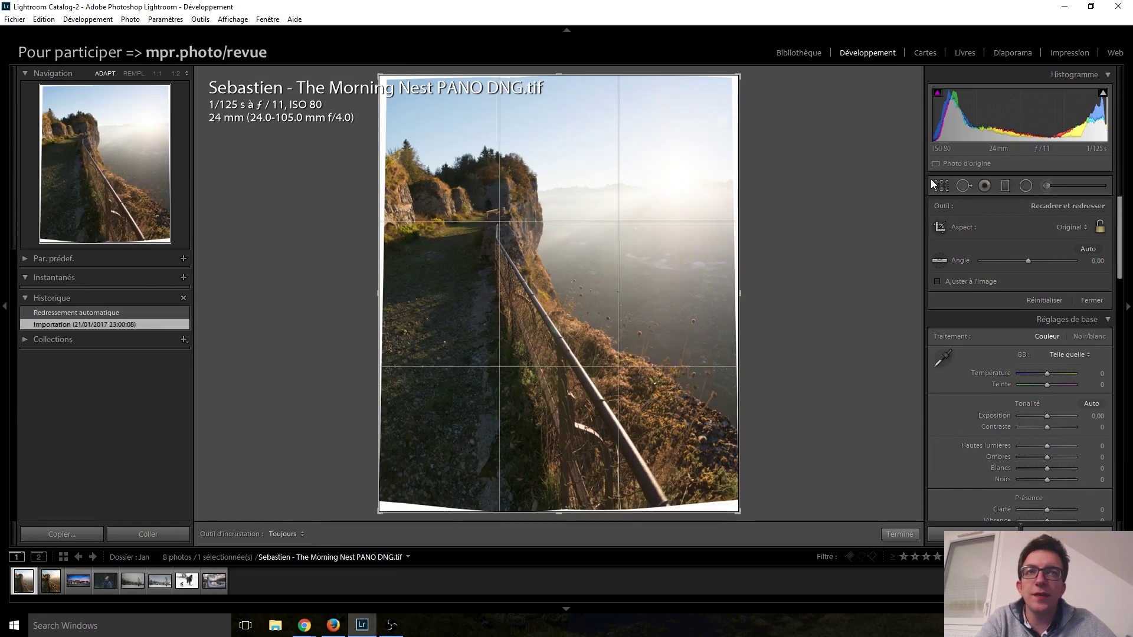
- Set the crop Angle to 2.48° and pull the crop corners inward to trim the tilted edges
left_click_drag(739, 76, 738, 76)
left_click_drag(1028, 260, 1030, 260)
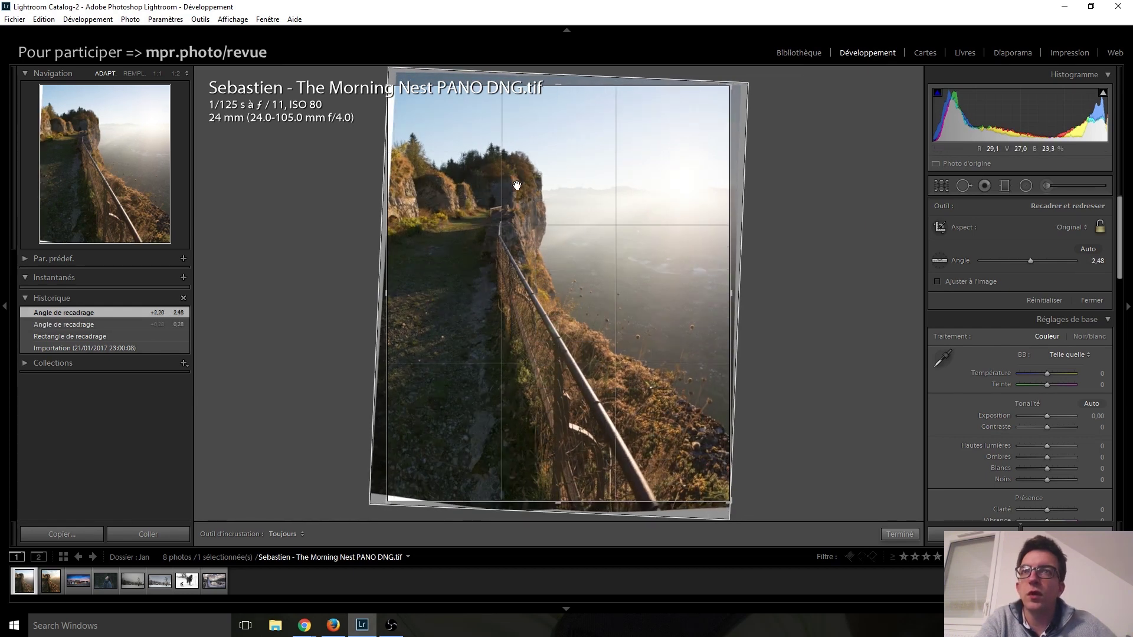
left_click_drag(385, 500, 389, 497)
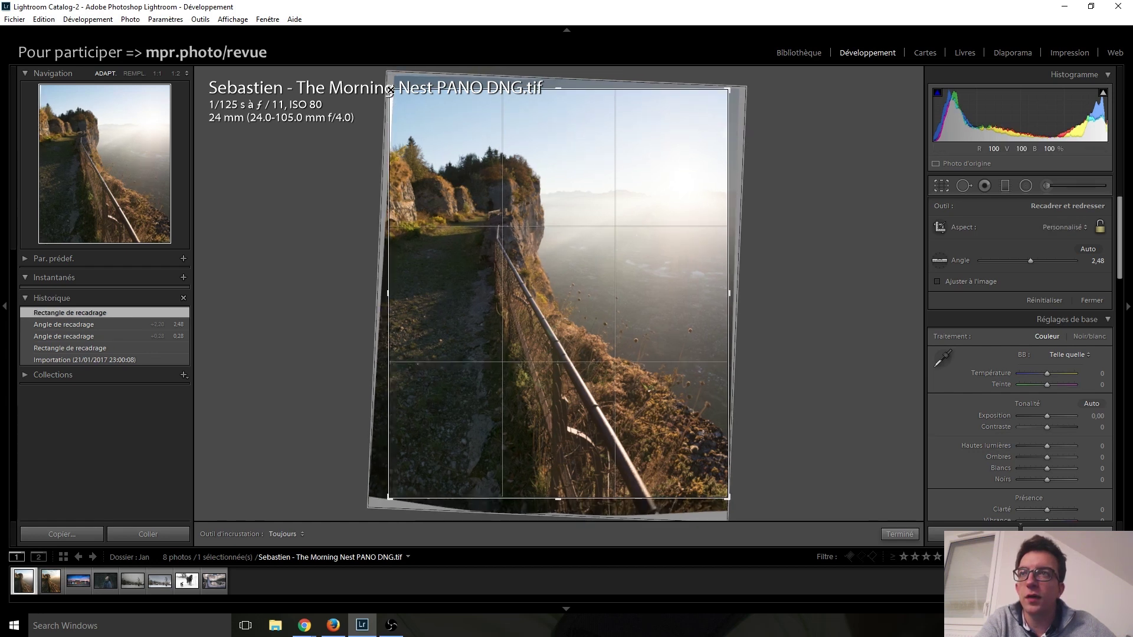
left_click_drag(390, 89, 393, 92)
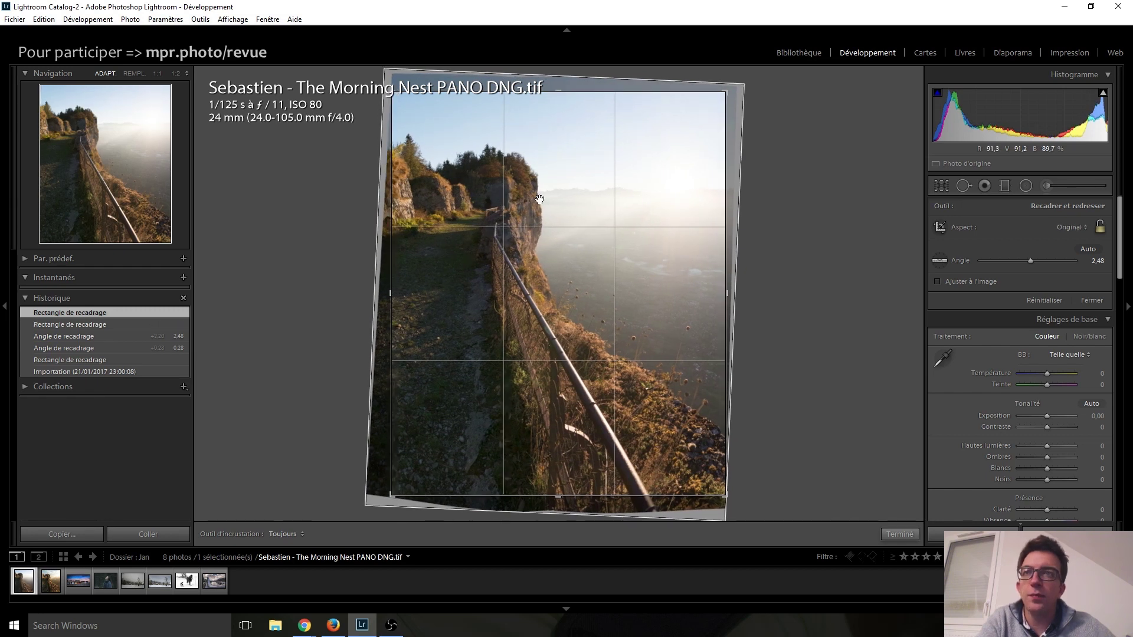
key("Return")
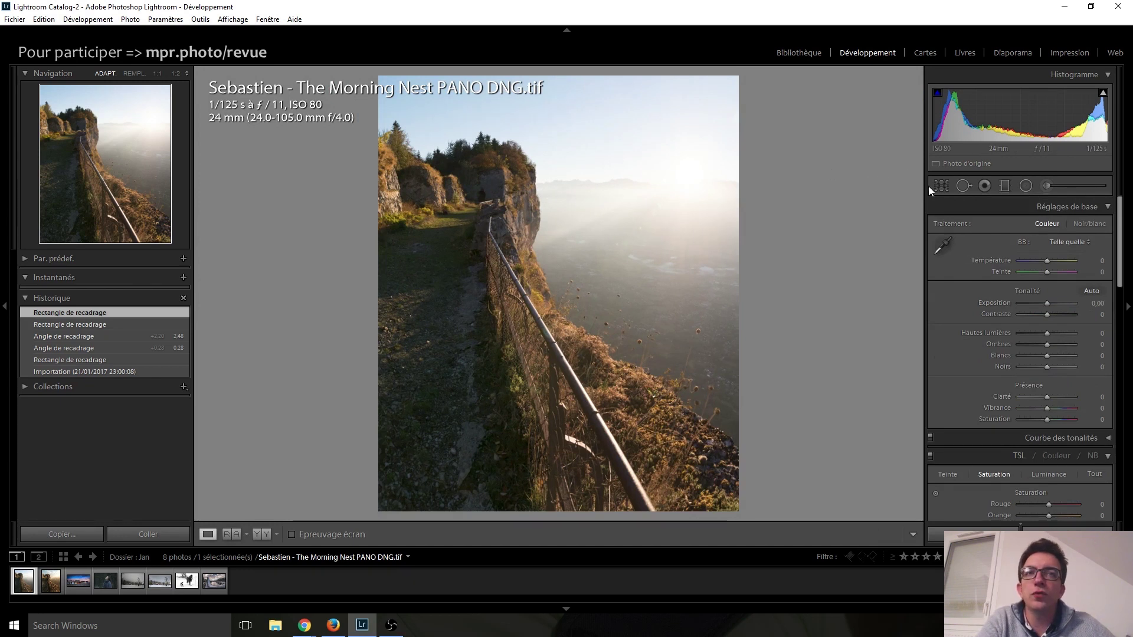
left_click(941, 186)
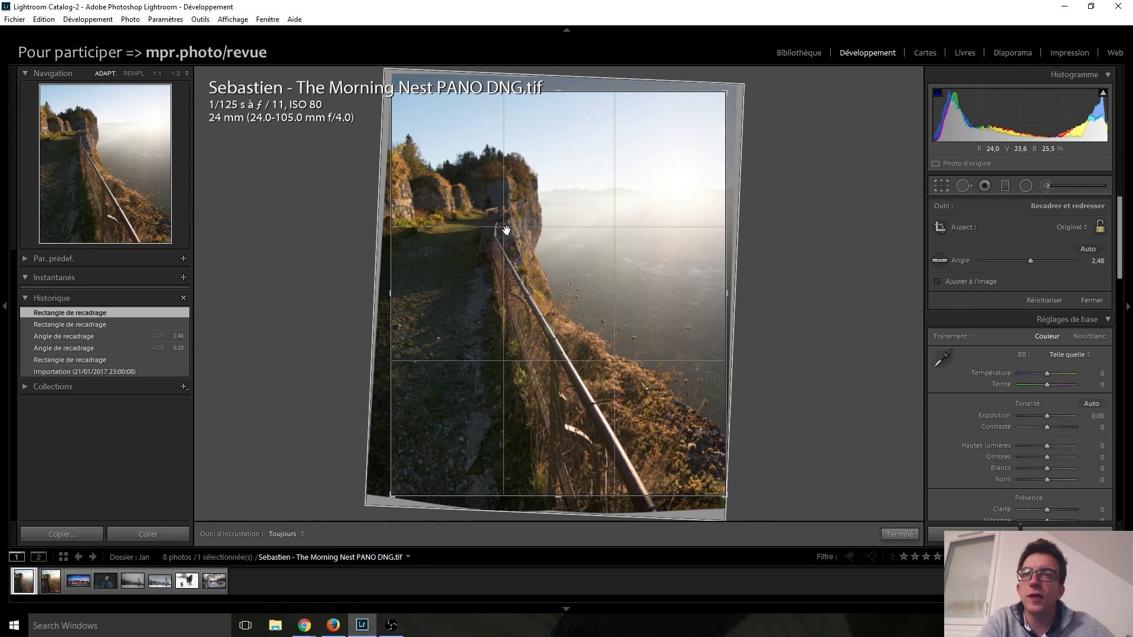
- Commit the tilted crop and return to the Réglages de base panel
left_click(942, 186)
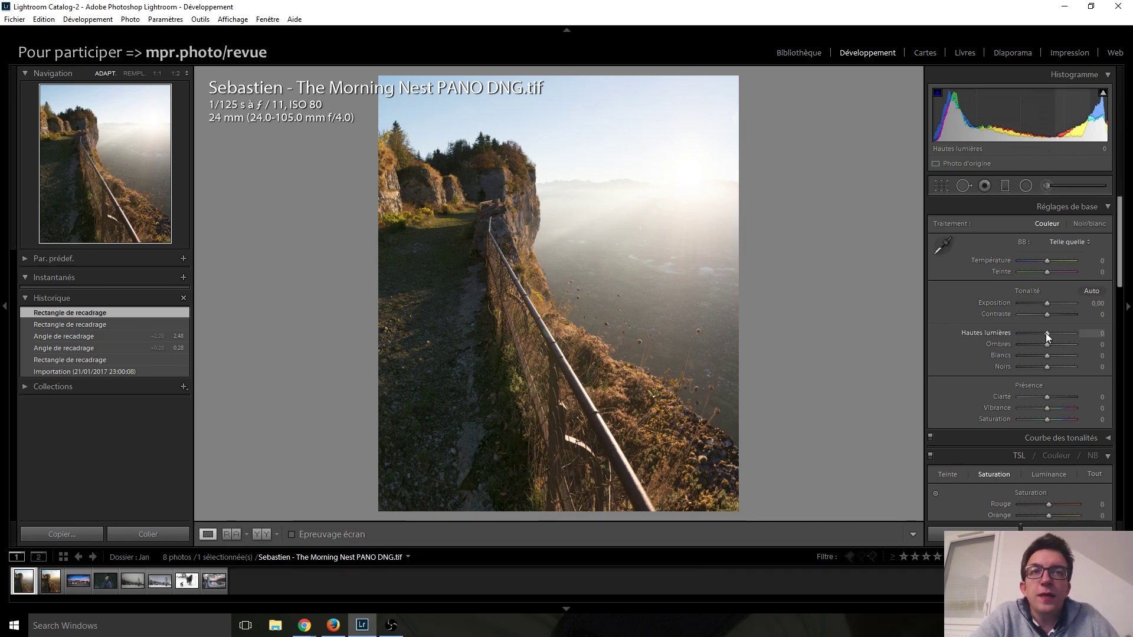
- Turn on the highlight clipping warning to show where bright areas clip
scroll(1046, 333, "down", 3)
scroll(1045, 333, "down", 3)
scroll(1045, 332, "down", 3)
scroll(1046, 333, "up", 2)
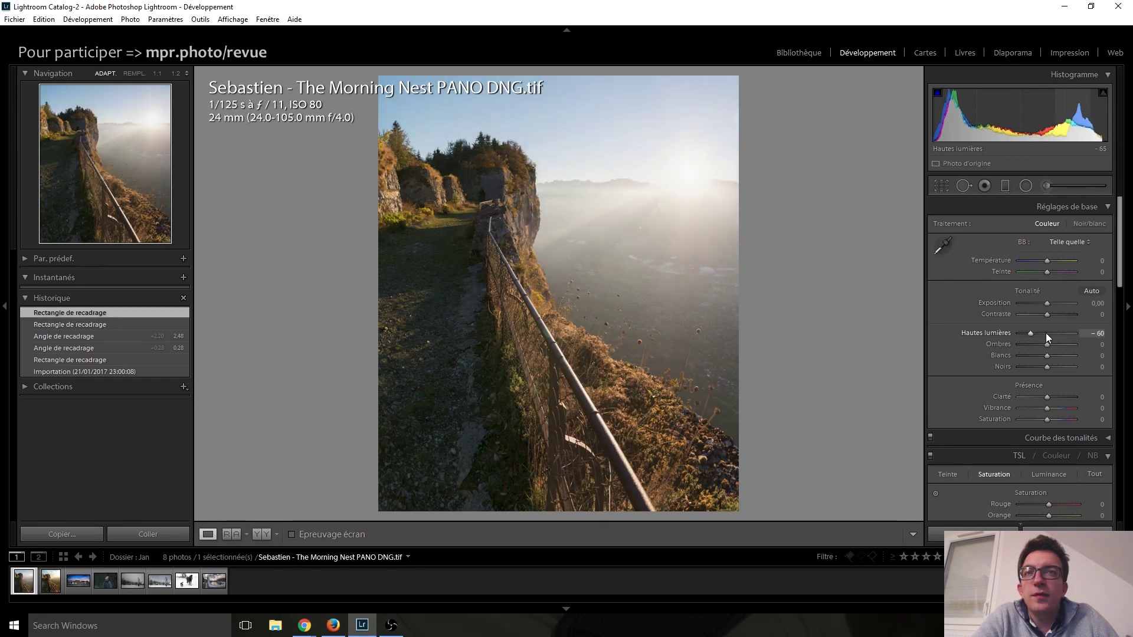
scroll(1045, 333, "up", 1)
scroll(1045, 333, "down", 2)
scroll(1046, 333, "down", 1)
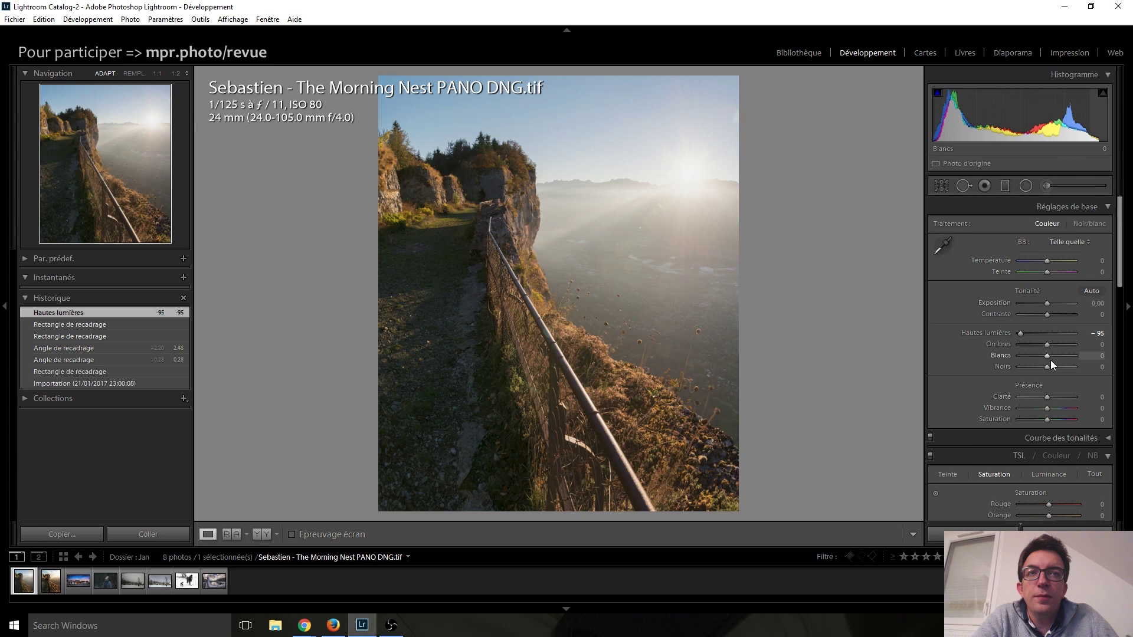
scroll(1049, 357, "up", 3)
scroll(1049, 357, "up", 2)
scroll(1050, 356, "up", 4)
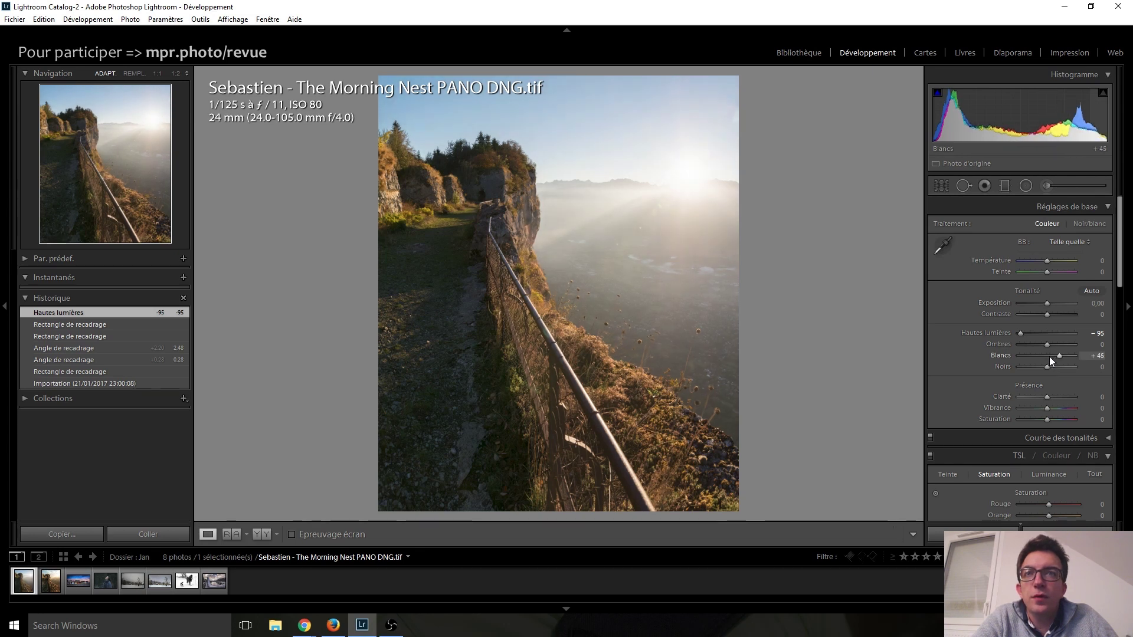
scroll(1050, 356, "up", 4)
scroll(1049, 357, "up", 3)
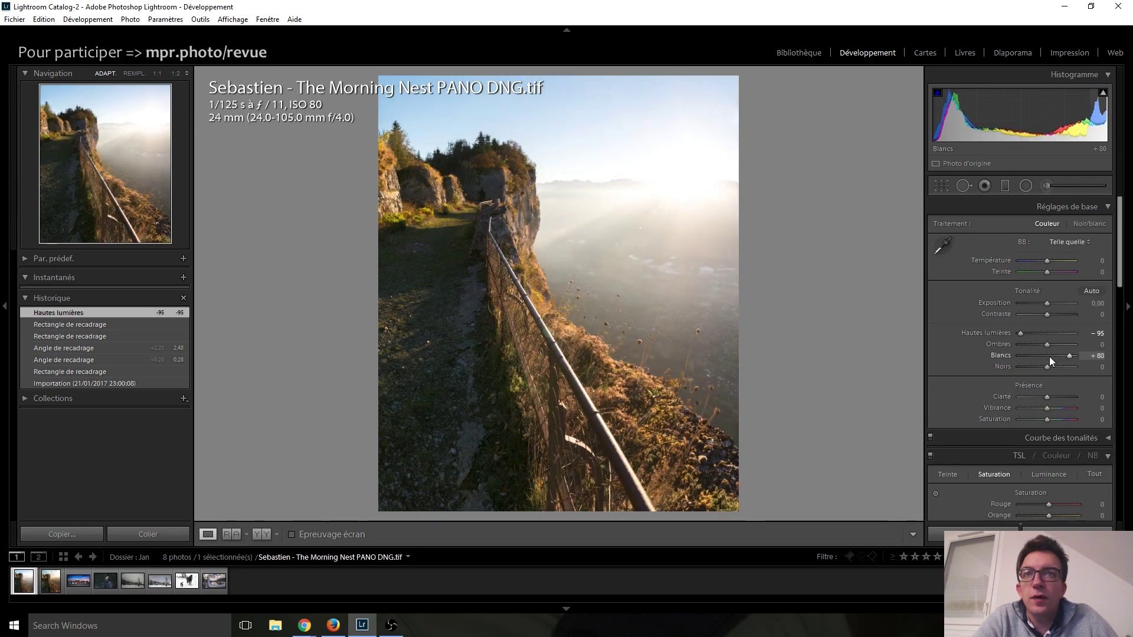
left_click(1102, 93)
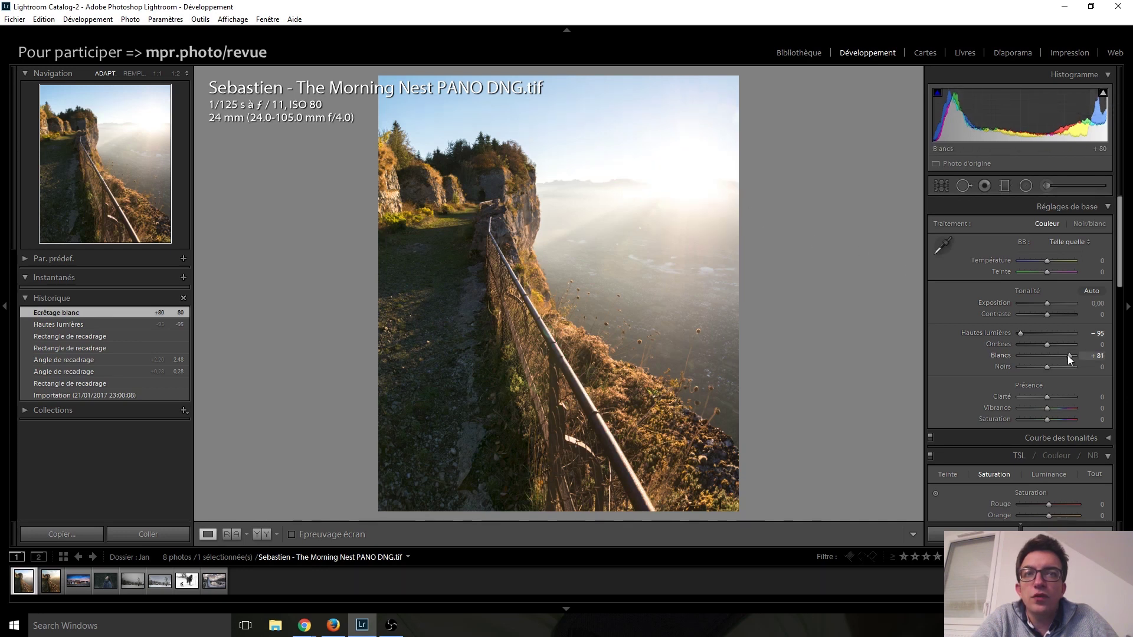
- Raise Ombres past +50, then settle it back at +50
scroll(1068, 356, "down", 1)
scroll(1068, 355, "down", 1)
scroll(1067, 355, "down", 1)
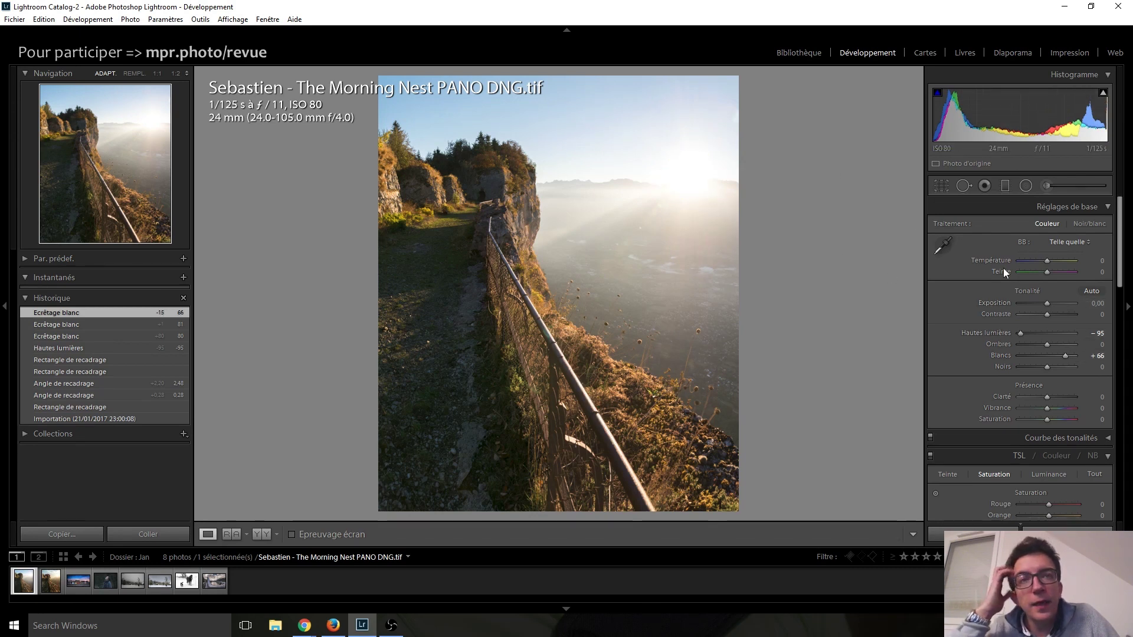
key("Up")
key("Up")
key("Up")
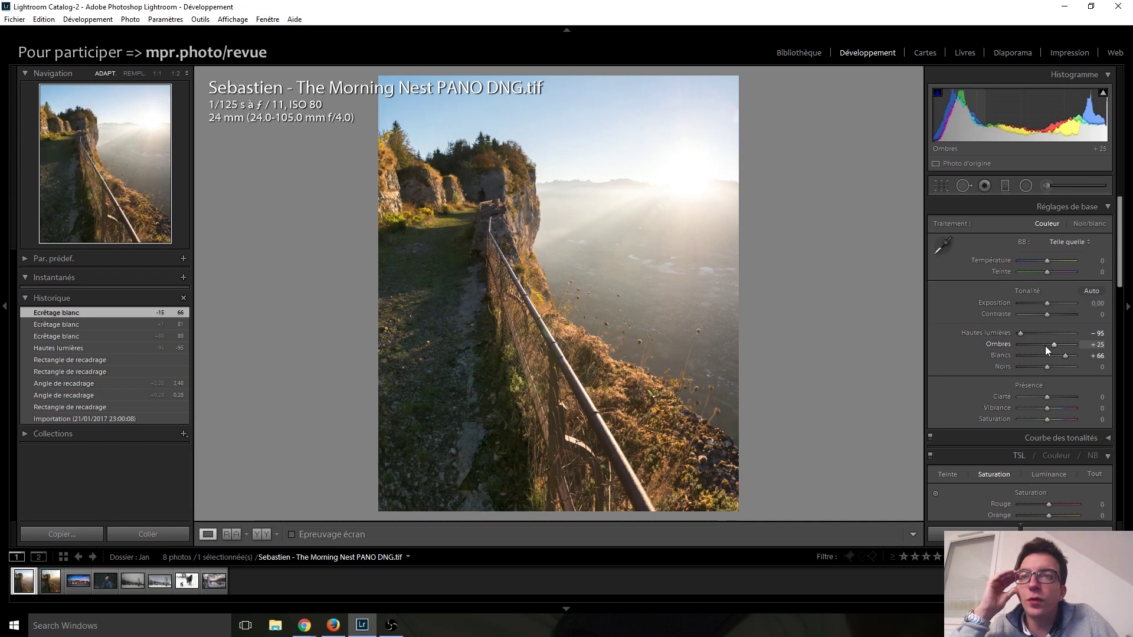
key("Up")
key("Up")
key("Up")
key("Up")
key("Up")
key("Up")
key("Up")
key("Up")
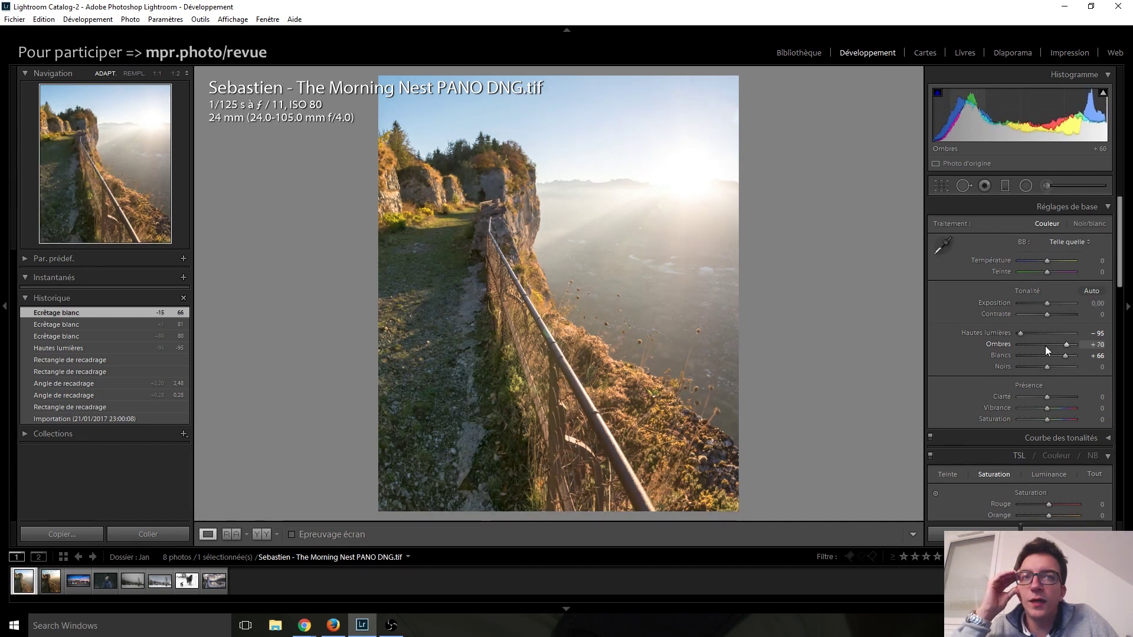
key("Up")
key("Up")
key("Up")
key("Down")
key("Down")
key("Down")
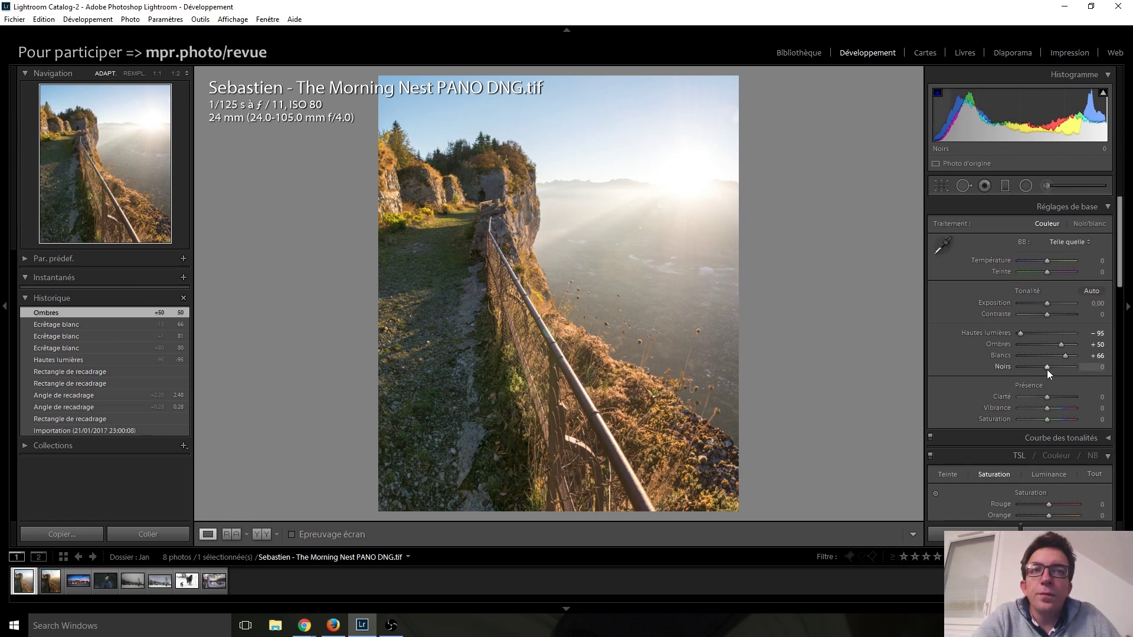
- Set Noirs to -15, and test Clarté before resetting it to 0
key("Down")
key("Down")
key("Down")
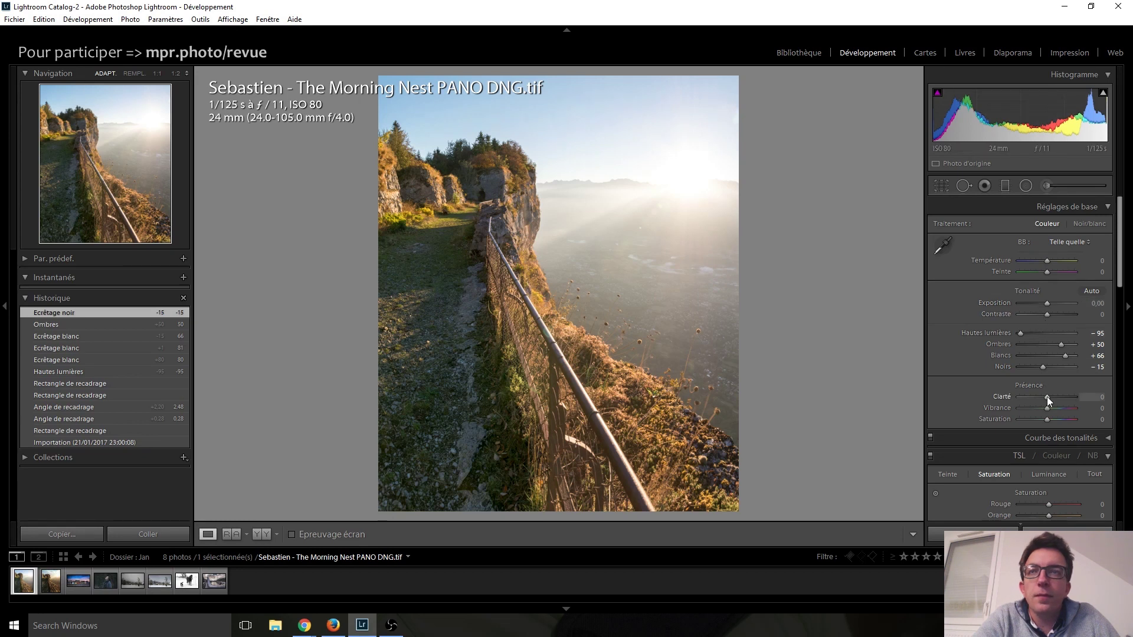
key("Up")
key("Up")
key("Up")
key("Up")
key("Up")
key("Up")
key("Up")
key("Up")
key("Up")
key("Up")
key("Up")
key("Up")
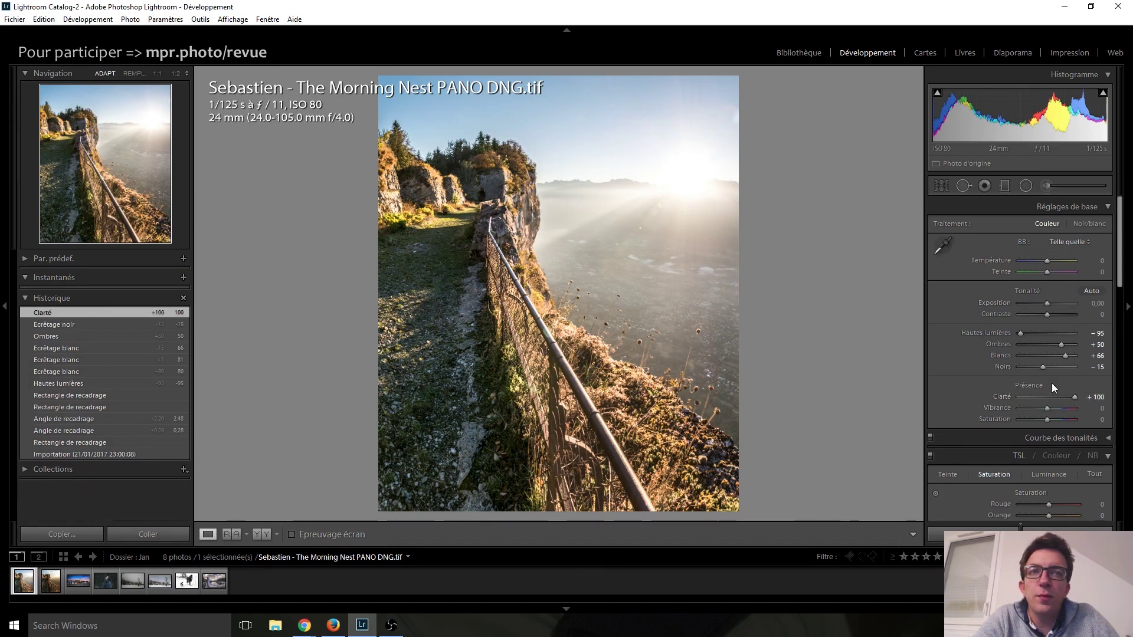
double_click(1075, 398)
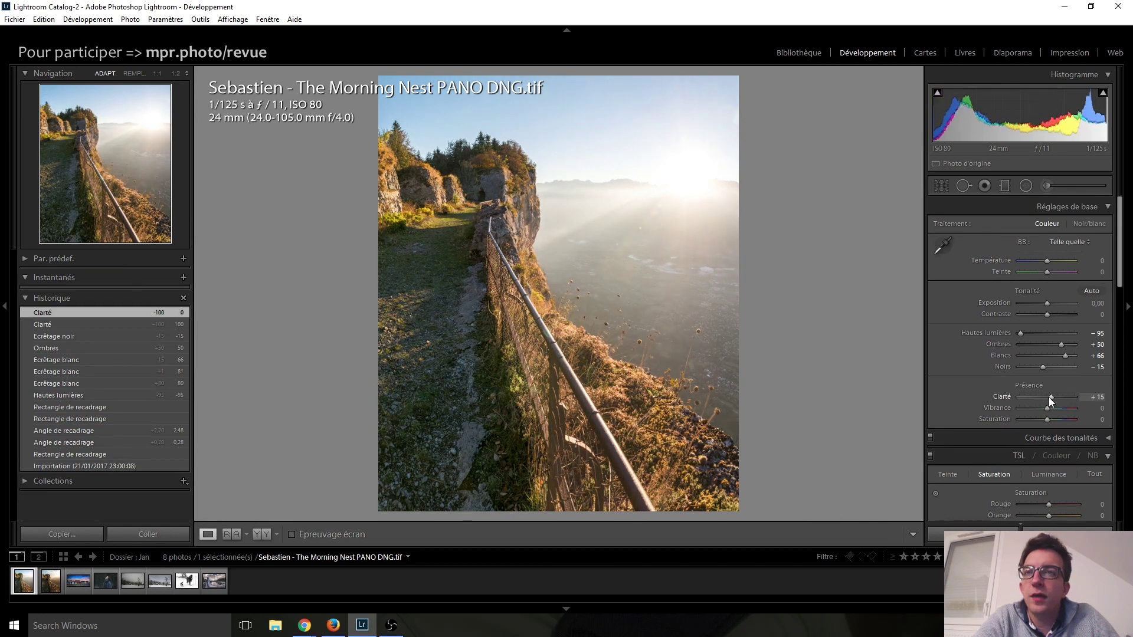
left_click(1049, 398)
double_click(1050, 397)
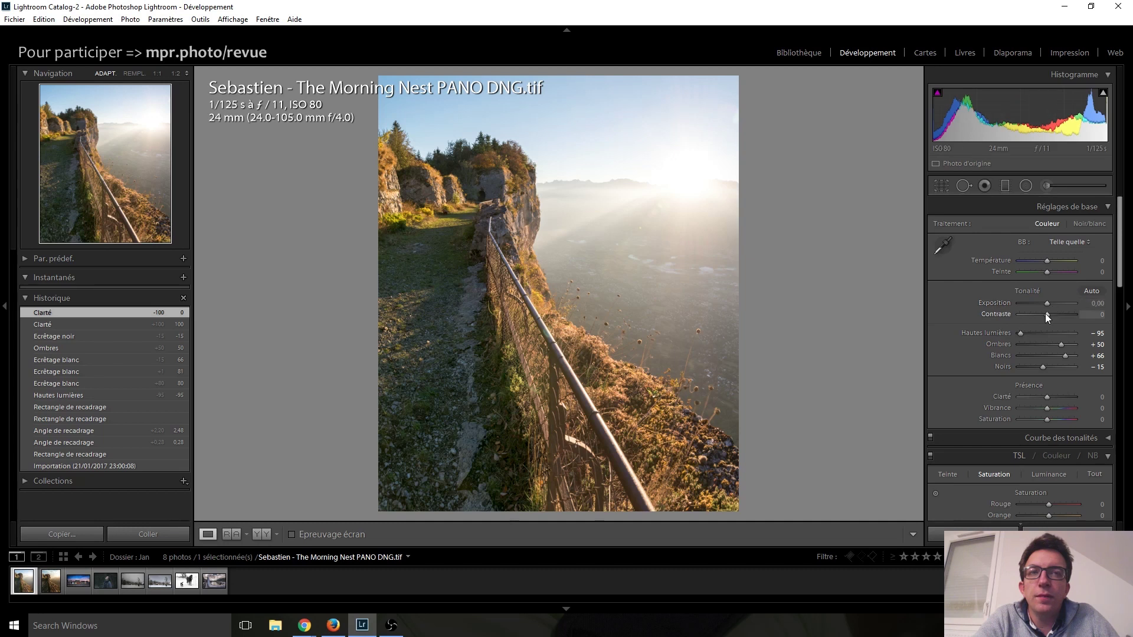
- Reset Contraste to 0 in the Réglages de base panel
scroll(1046, 314, "down", 7)
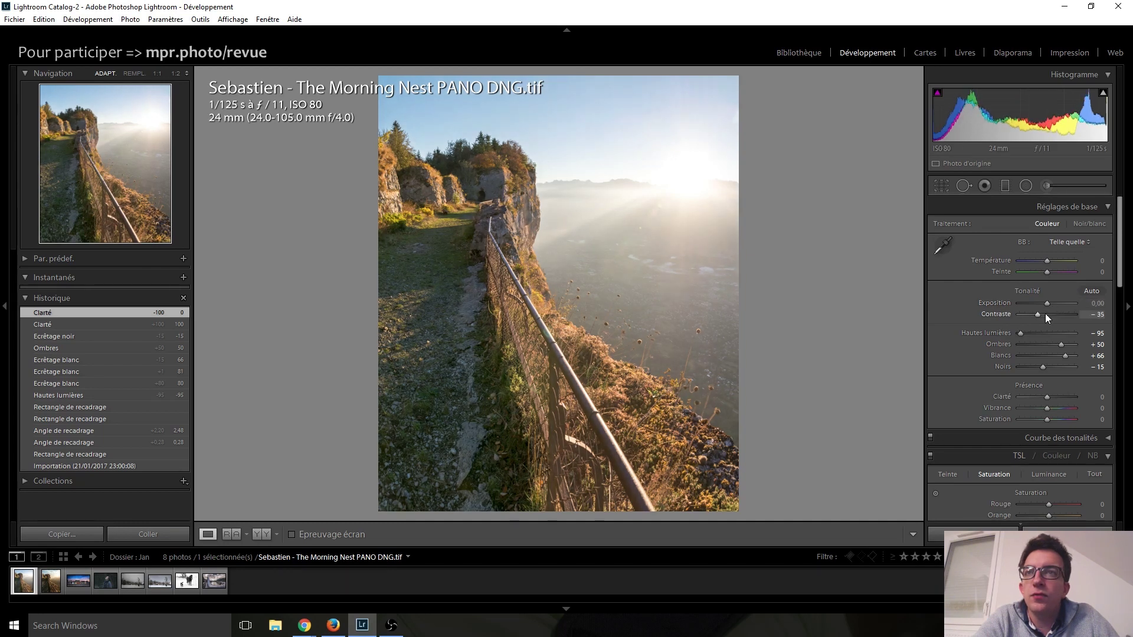
scroll(1045, 314, "up", 3)
scroll(1046, 313, "up", 6)
scroll(1045, 314, "up", 6)
scroll(1046, 313, "up", 2)
scroll(1046, 313, "up", 2)
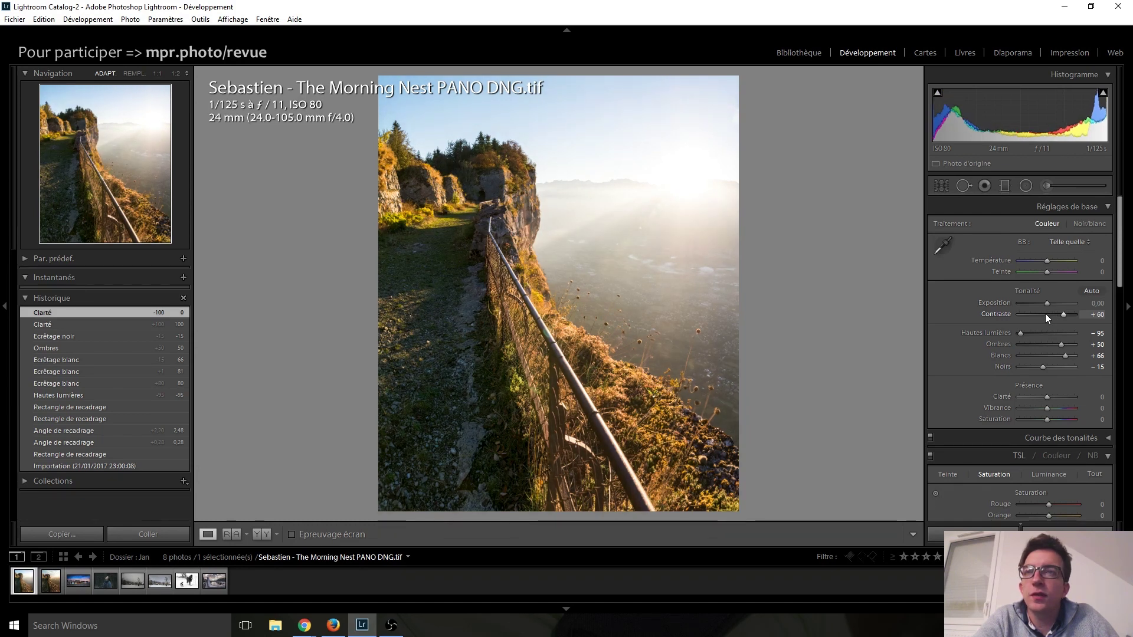
scroll(1045, 313, "down", 3)
scroll(1045, 314, "down", 3)
scroll(1045, 313, "down", 2)
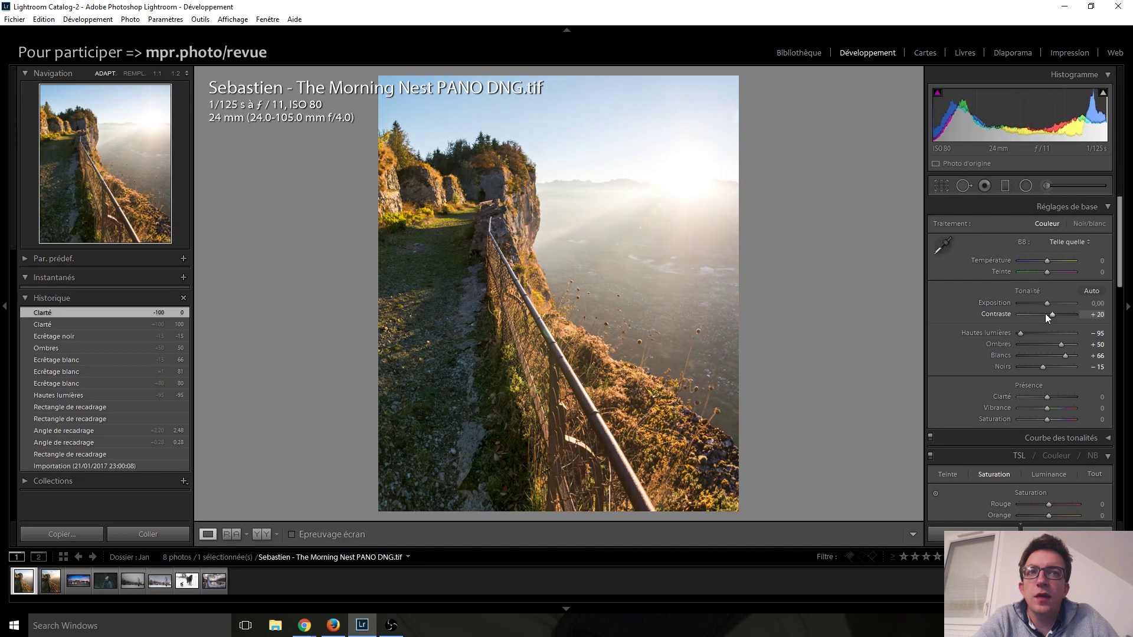
double_click(1050, 315)
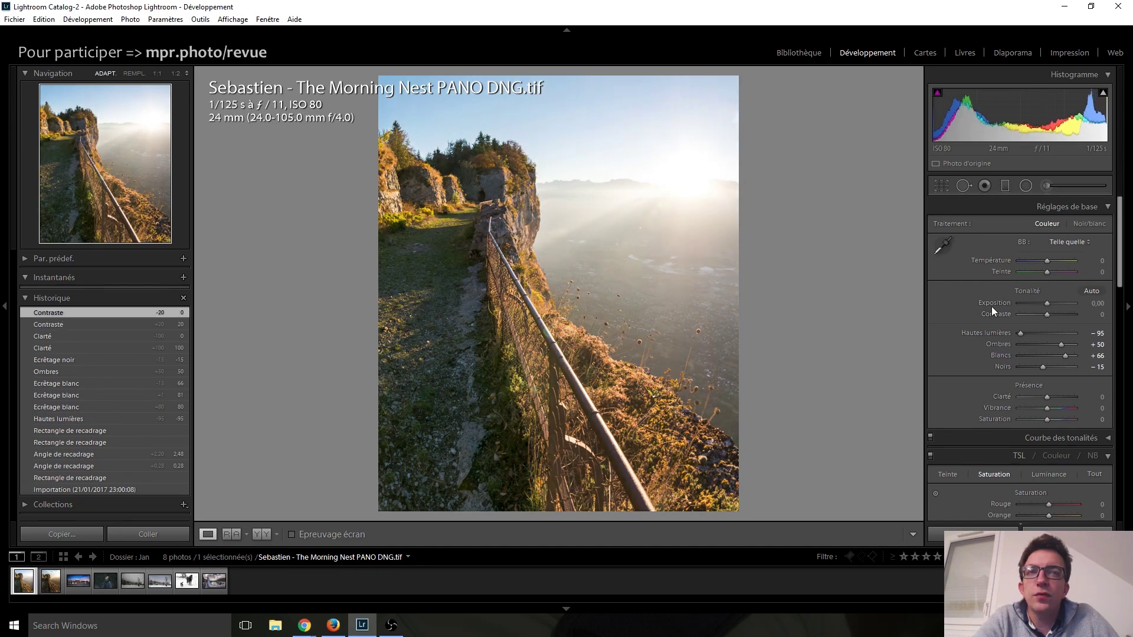
- Set Contraste to +20 and Noirs to -40 after testing stronger contrast values
left_click_drag(1047, 314, 1061, 318)
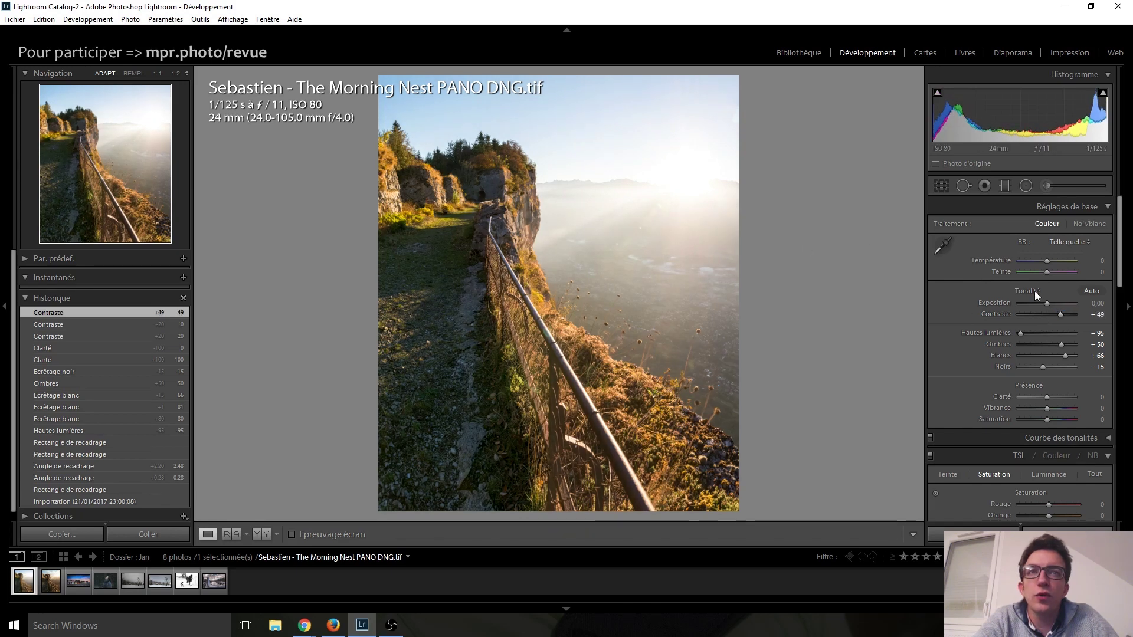
mouse_move(1064, 314)
left_mouse_down()
mouse_move(1019, 313)
mouse_move(1071, 314)
left_mouse_up()
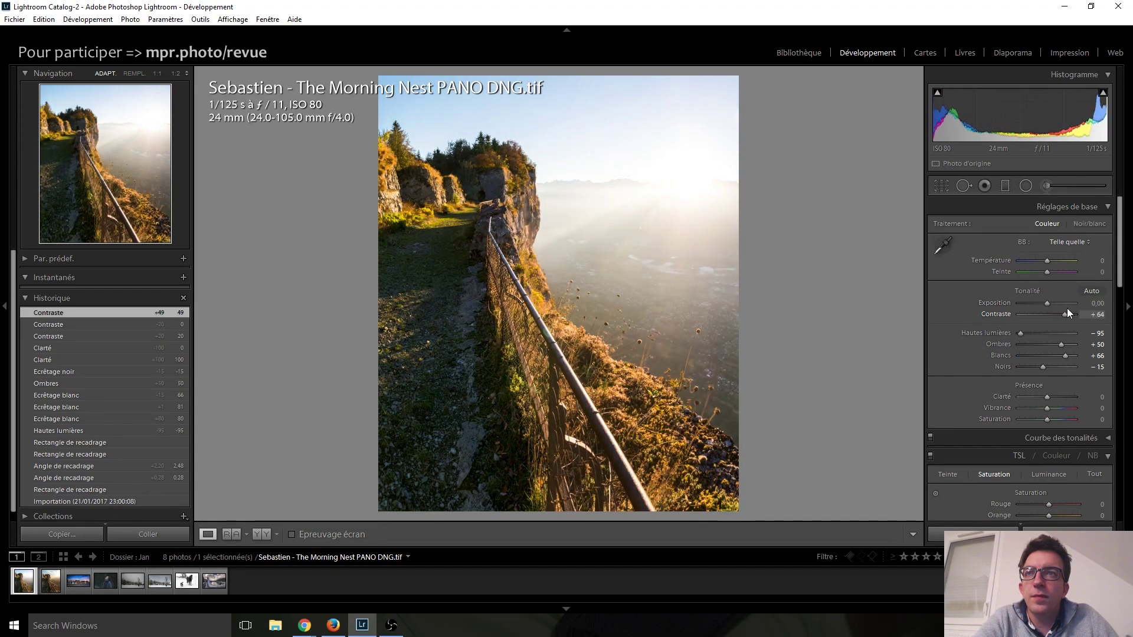
left_click_drag(1070, 314, 1052, 314)
double_click(1049, 316)
left_click_drag(1043, 368, 1035, 368)
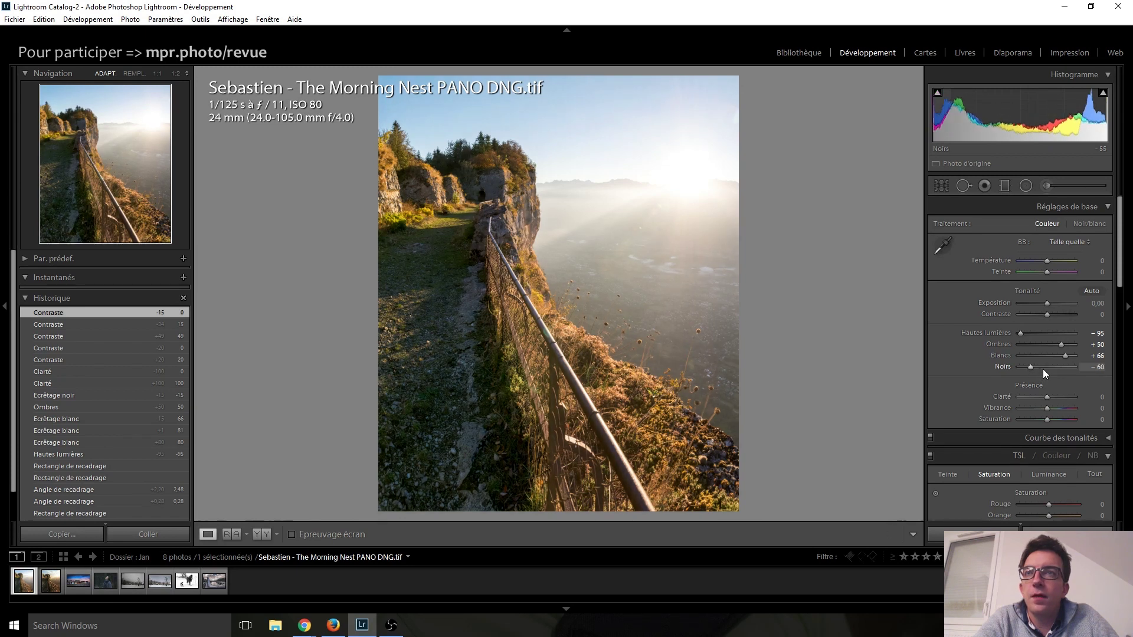
key("Down")
key("Up")
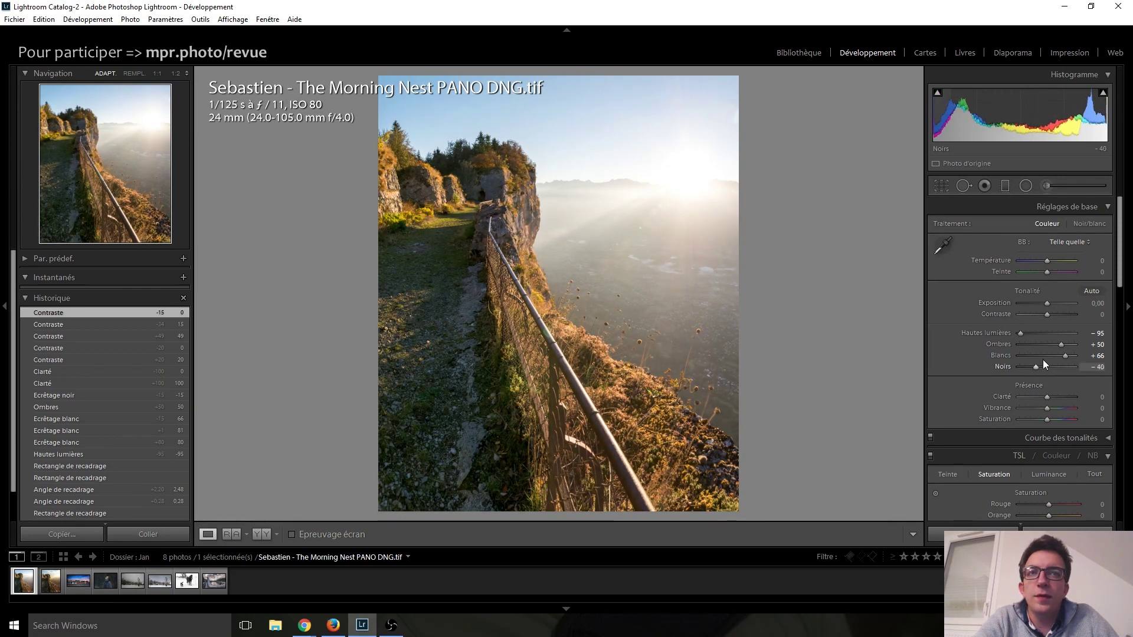
left_click_drag(1047, 316, 1047, 317)
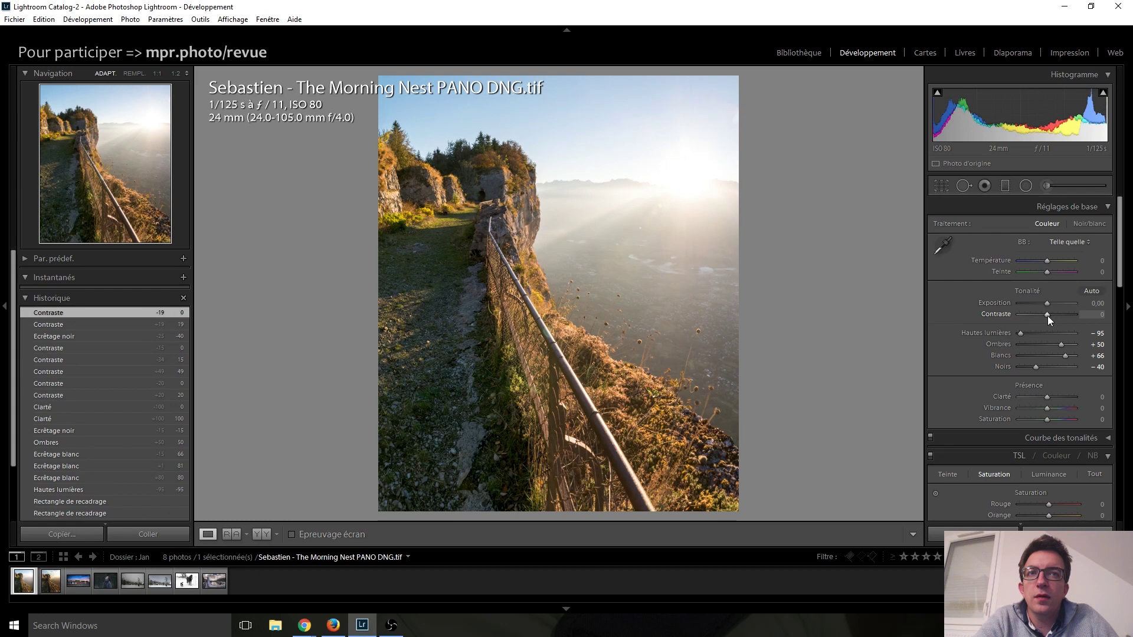
key("Up")
key("Up")
key("Up")
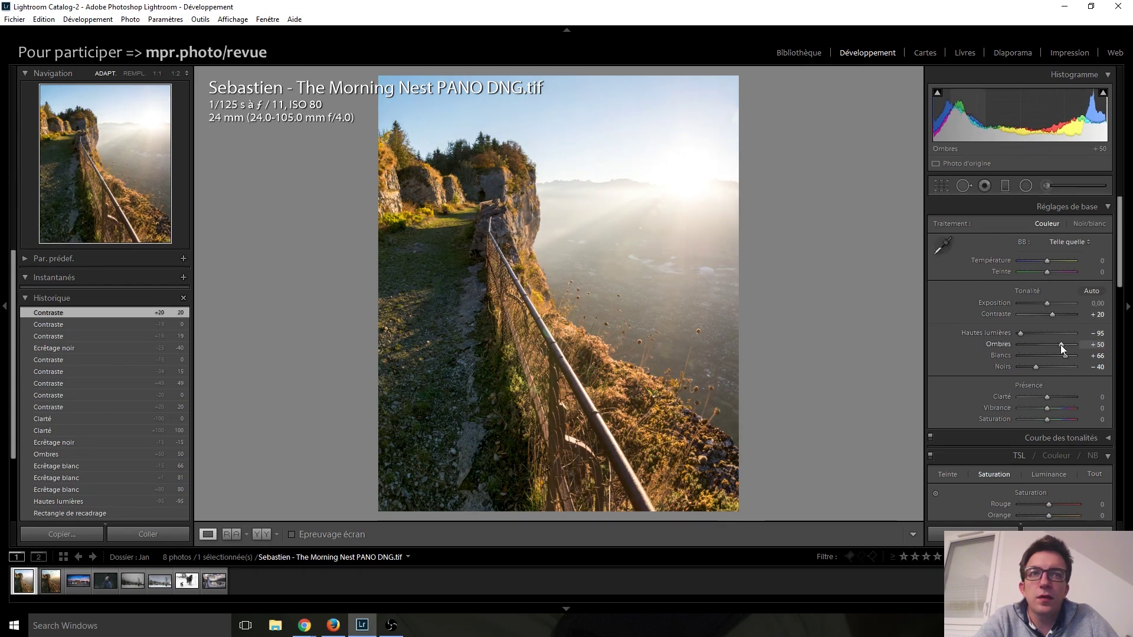
key("Up")
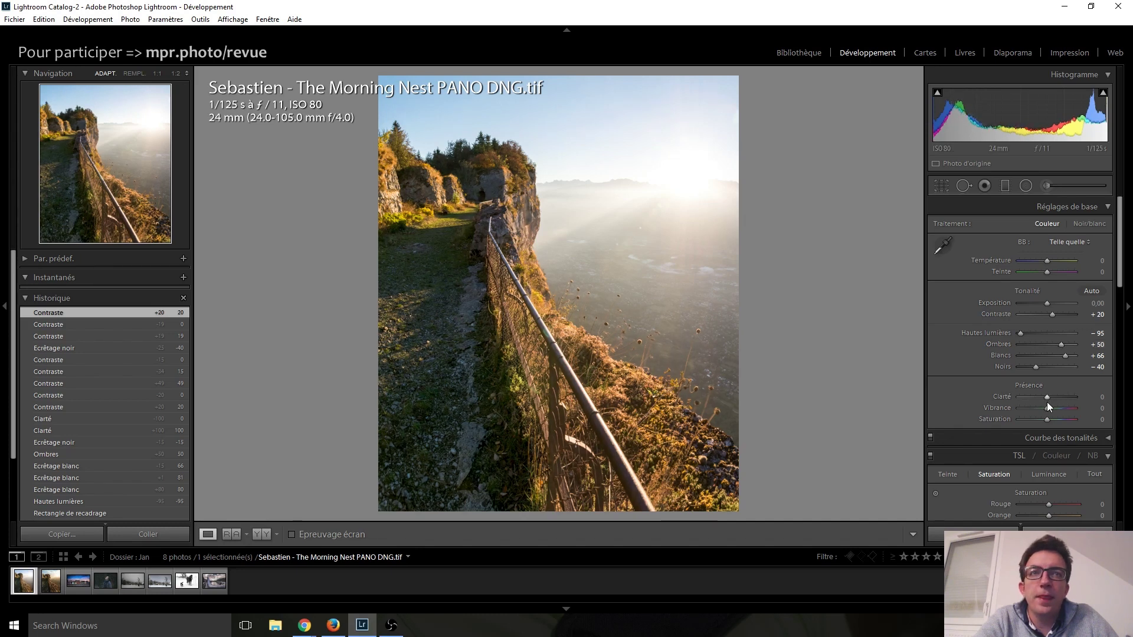
- Try warmer Température values up to +25, and shift Teinte before returning it to neutral
left_click(1049, 260)
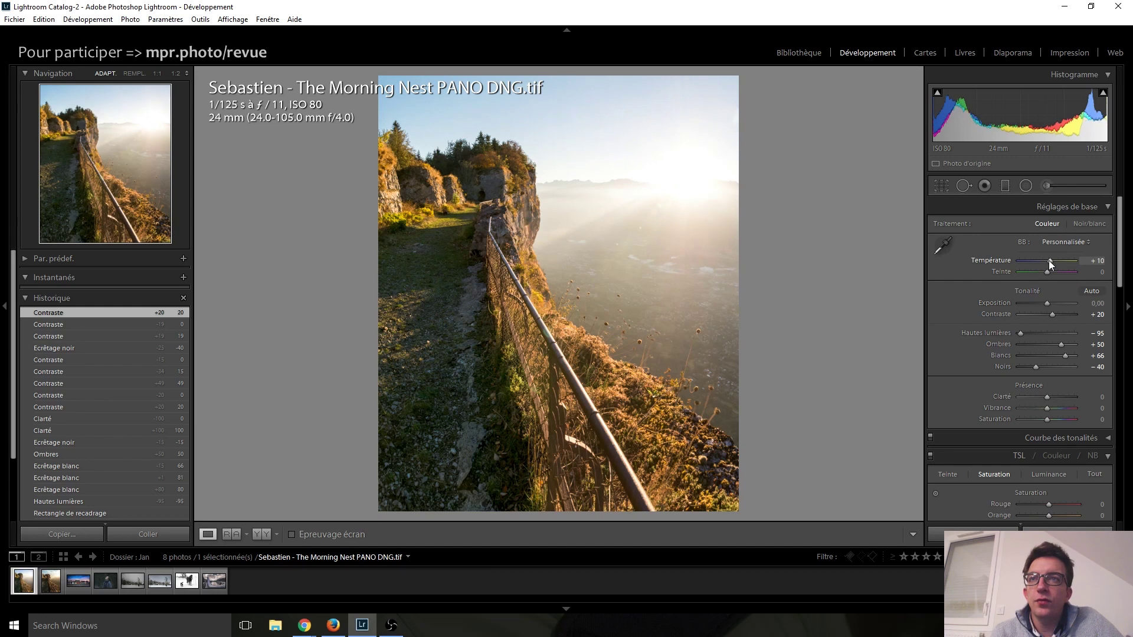
key("Up")
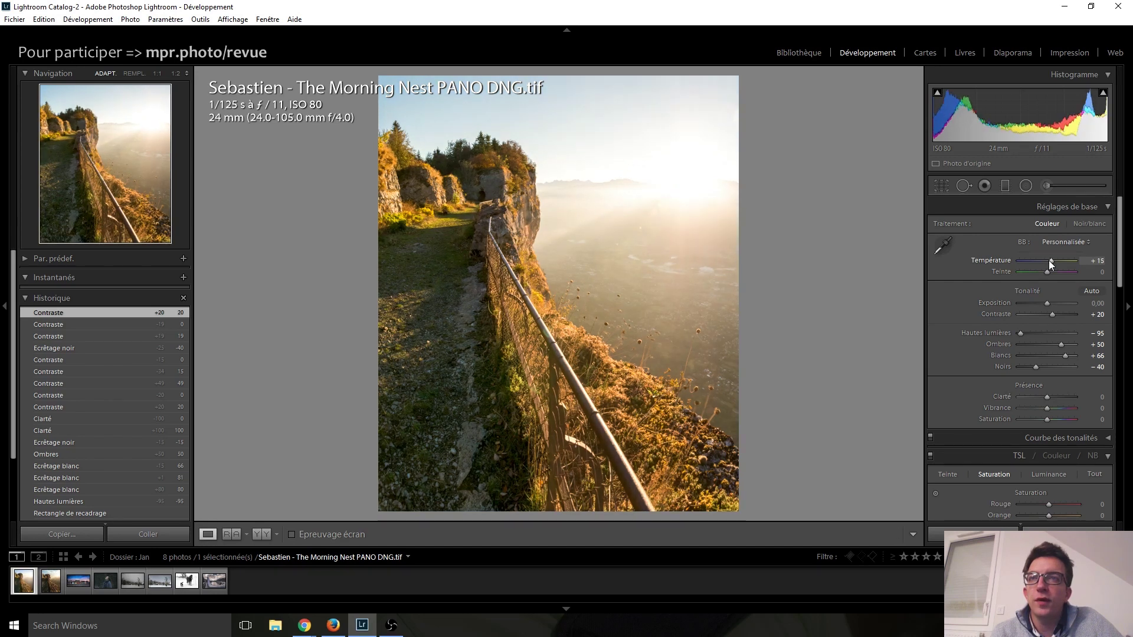
key("Up")
key("Up")
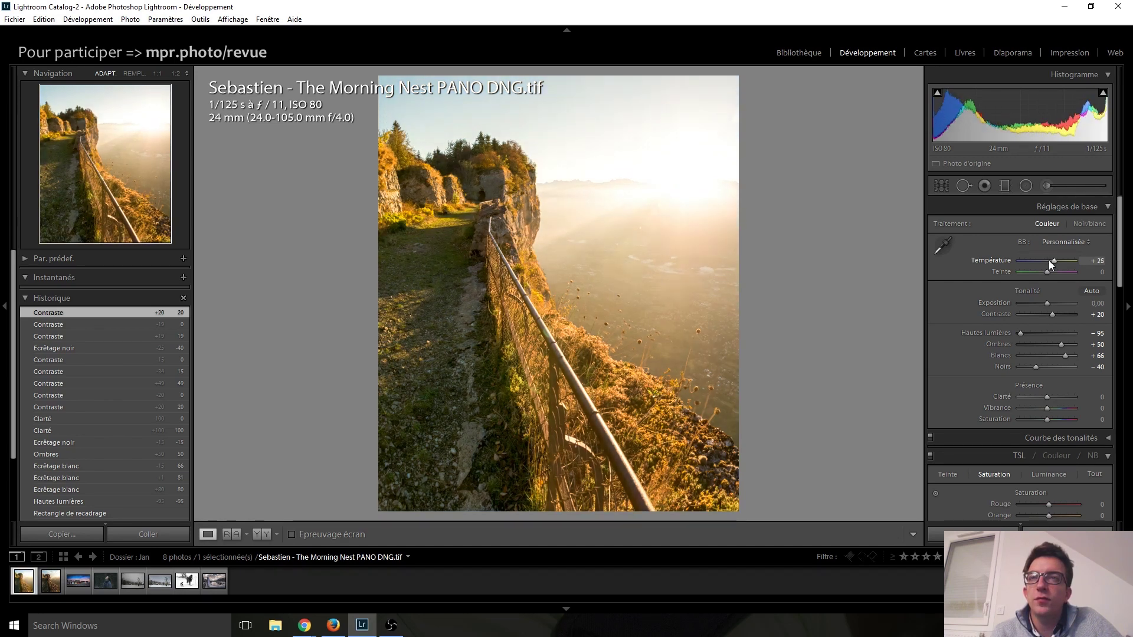
key("Down")
key("Down")
key("Down")
key("Down")
key("Up")
key("Up")
key("Up")
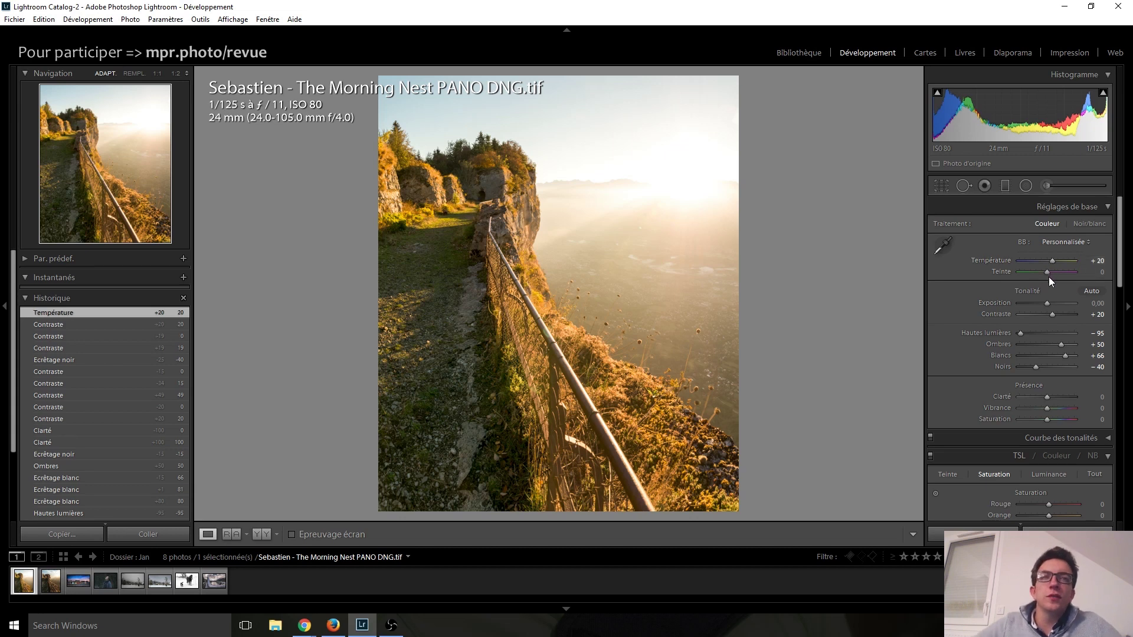
key("Up")
key("Up")
key("Up")
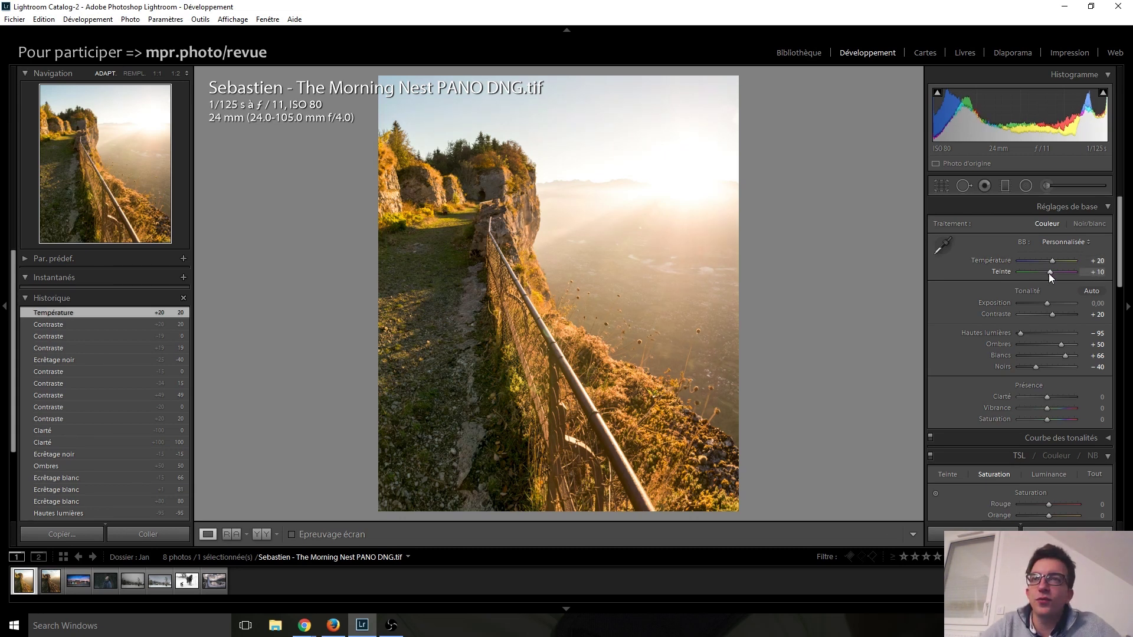
key("Down")
key("Down")
key("Down")
key("Down")
key("Down")
key("Down")
key("Down")
key("Down")
key("Up")
key("Up")
key("Up")
key("Up")
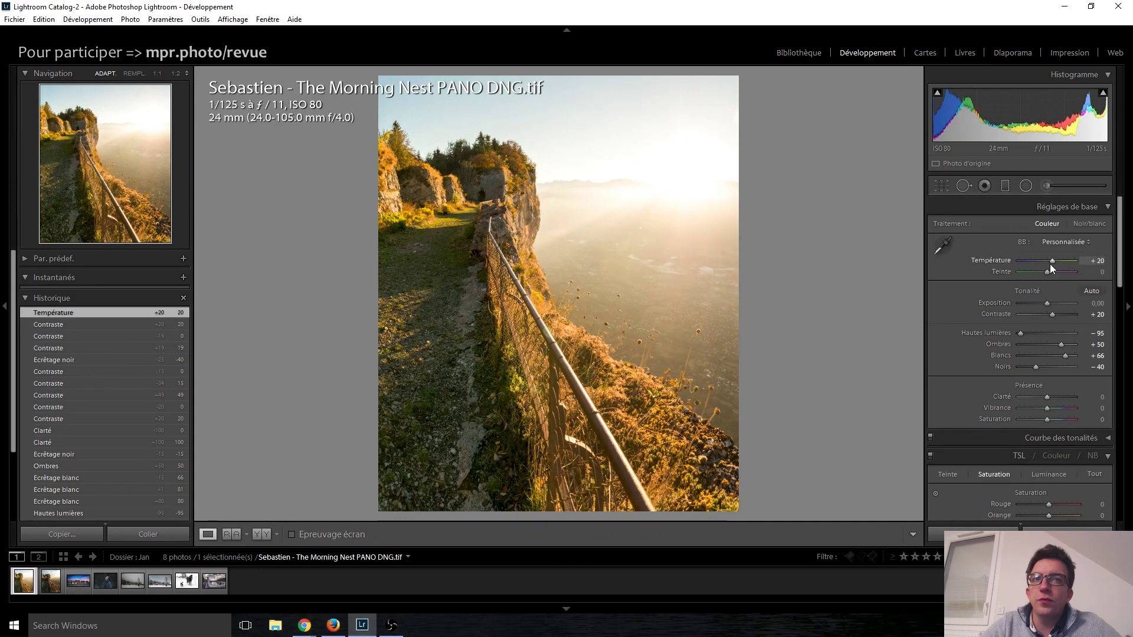
- Test a -30 temperature and darker exposure, reset both, then set Température to +10
key("Down")
key("Down")
key("Down")
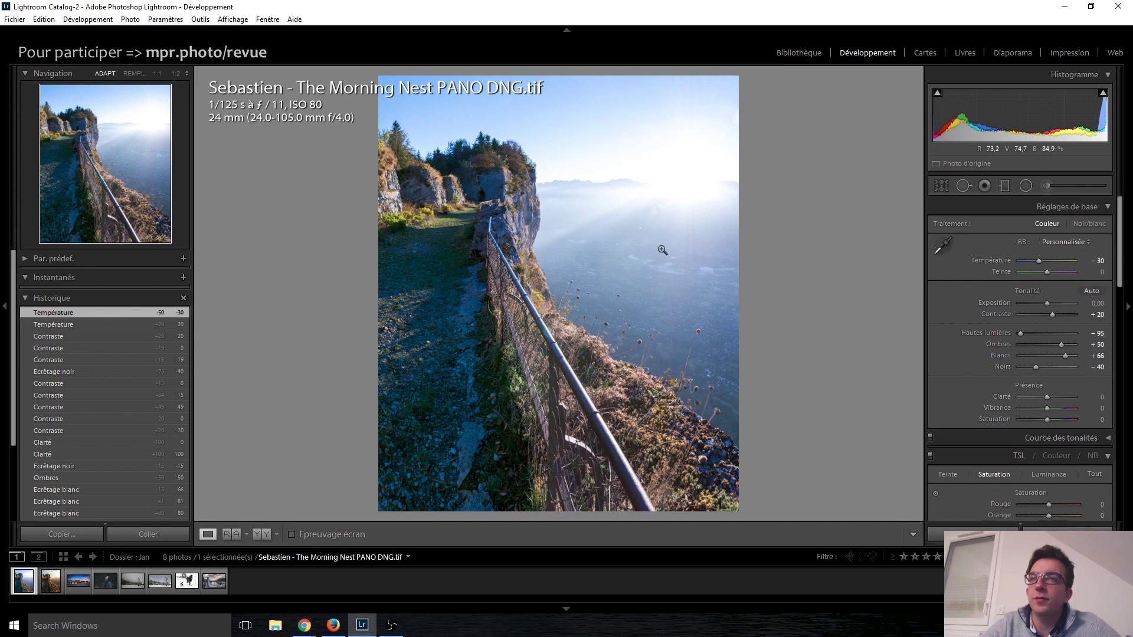
key("Down")
key("Down")
key("Down")
key("Down")
key("Down")
key("Up")
key("Up")
key("Up")
double_click(1047, 304)
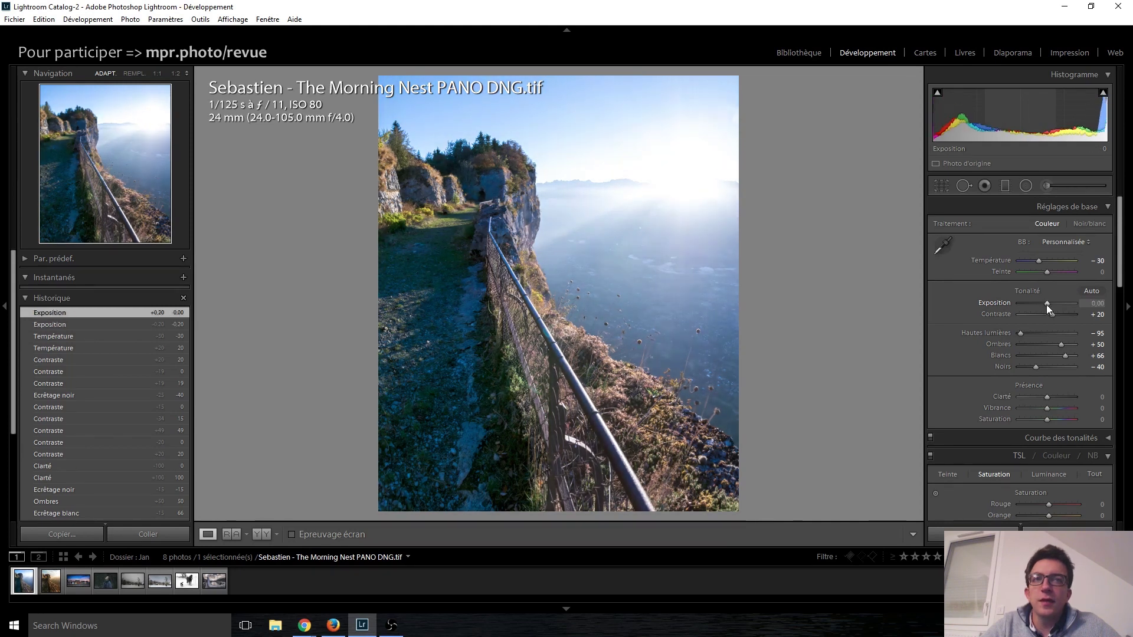
double_click(1040, 260)
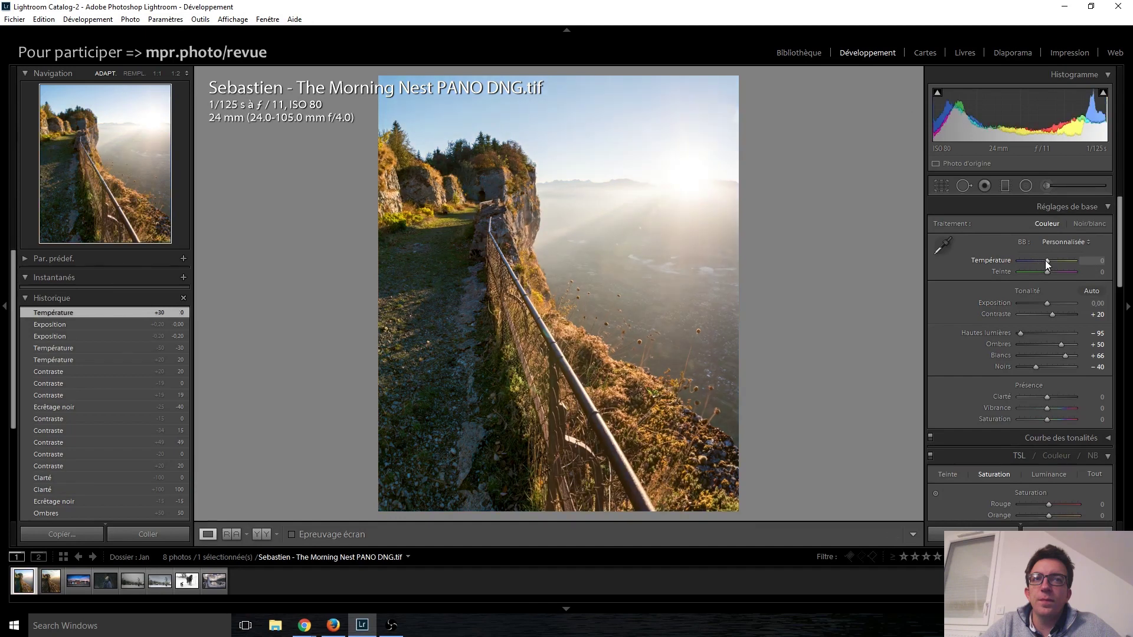
key("Up")
key("Up")
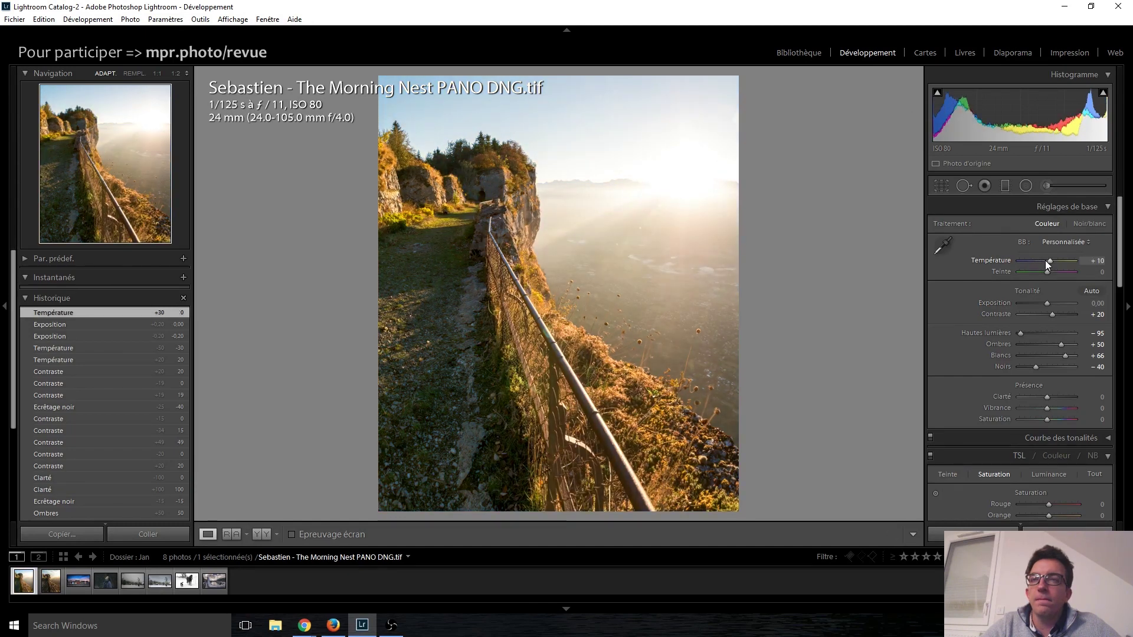
key("Up")
key("Up")
key("Up")
key("Down")
key("Down")
key("Down")
key("Down")
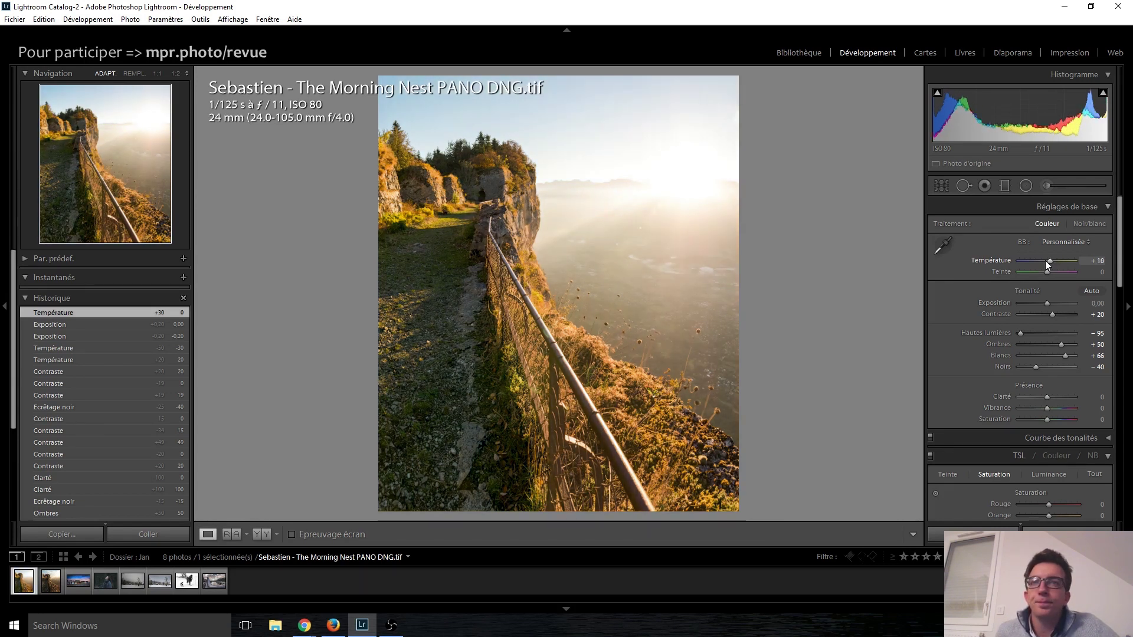
key("Down")
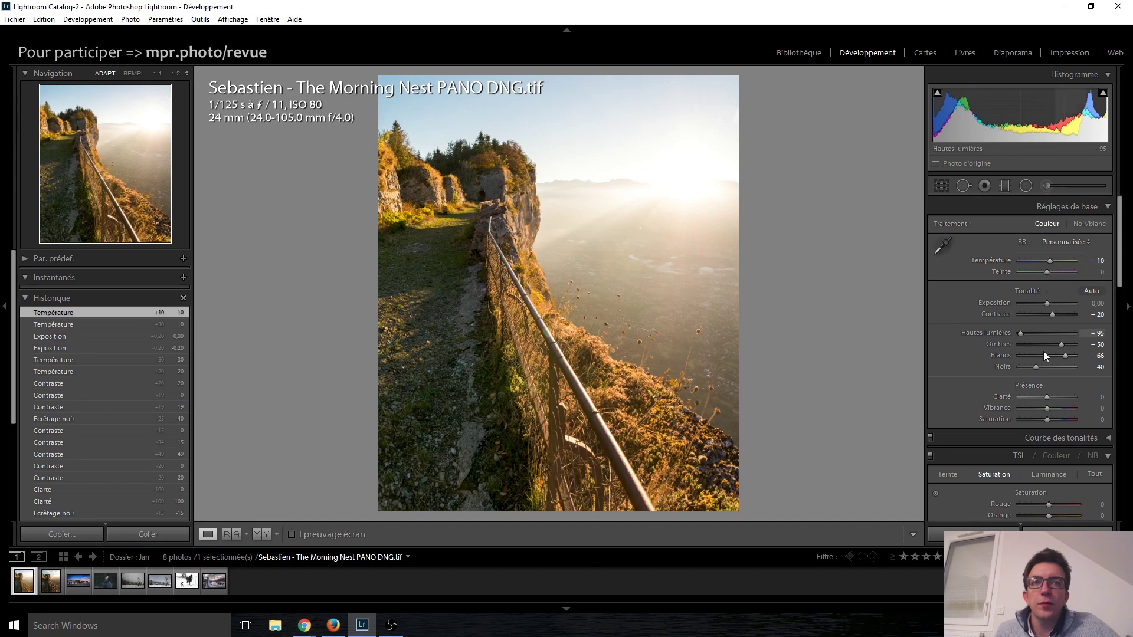
- Set Saturation to -10 and raise Vibrance to +35
key("Down")
key("Down")
key("Down")
key("Up")
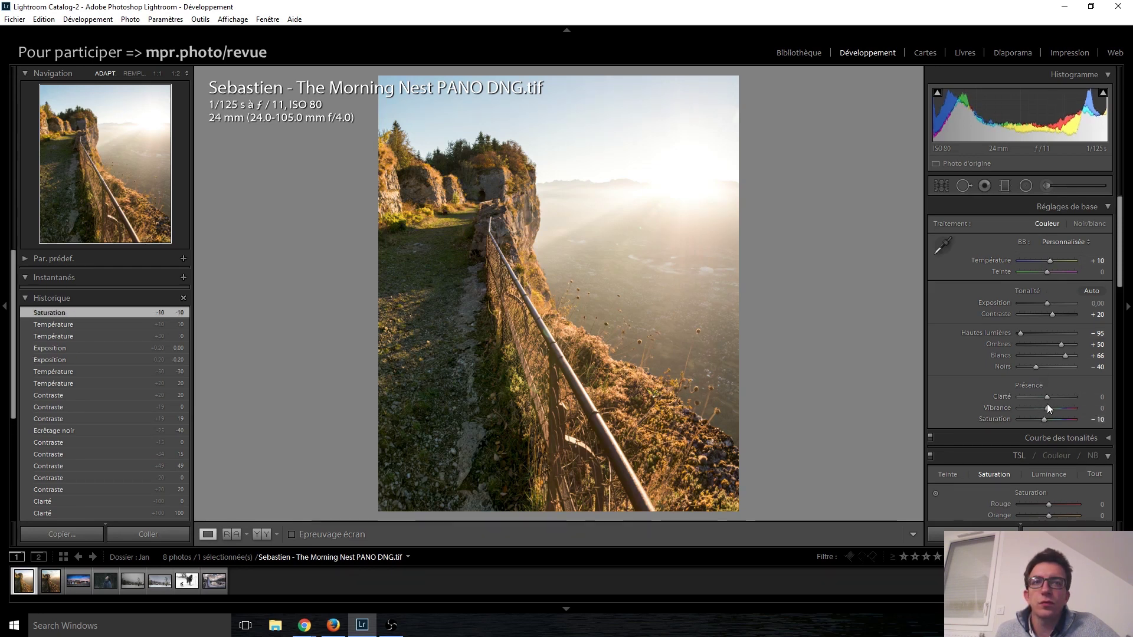
key("Up")
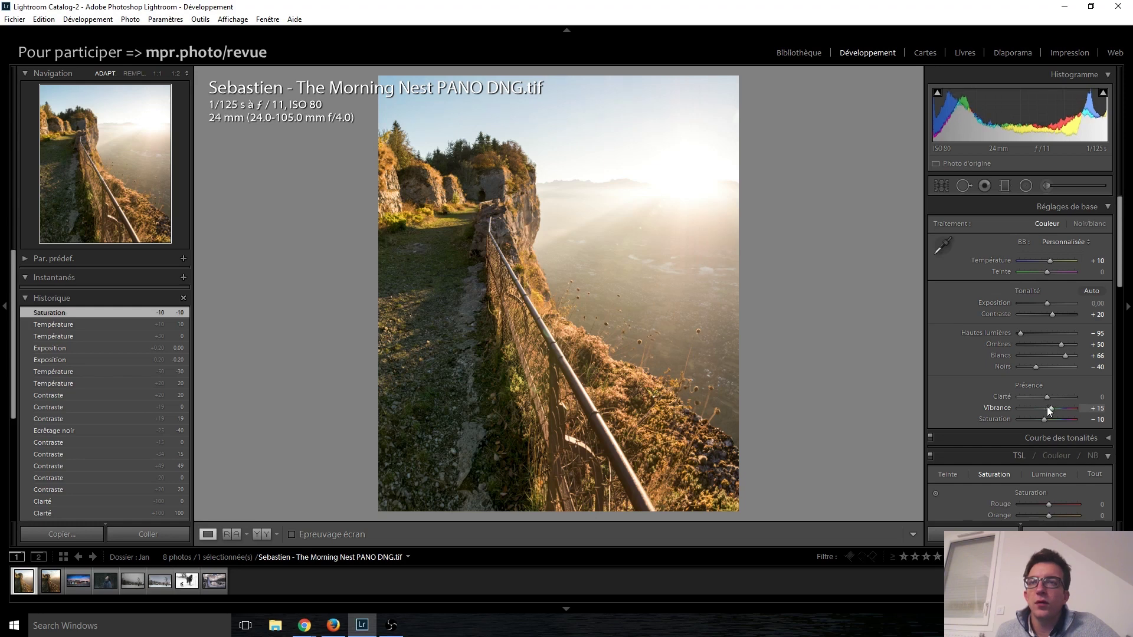
key("Up")
key("Up")
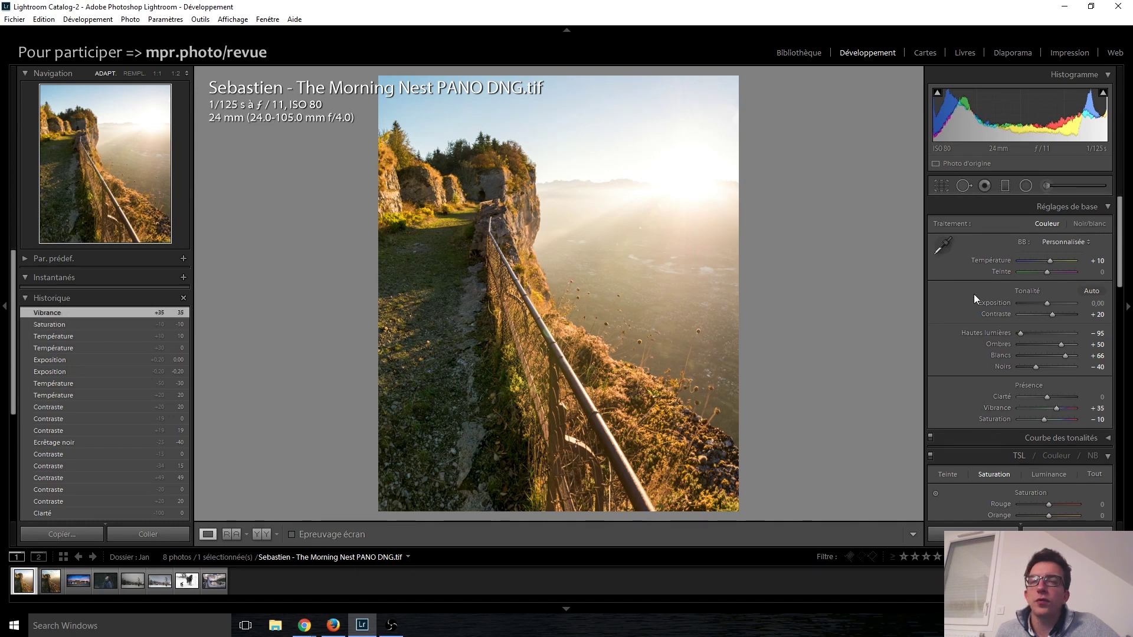
- In the Détail panel, set the sharpening Amount to 61
scroll(972, 306, "down", 2)
scroll(972, 306, "down", 2)
scroll(972, 306, "down", 2)
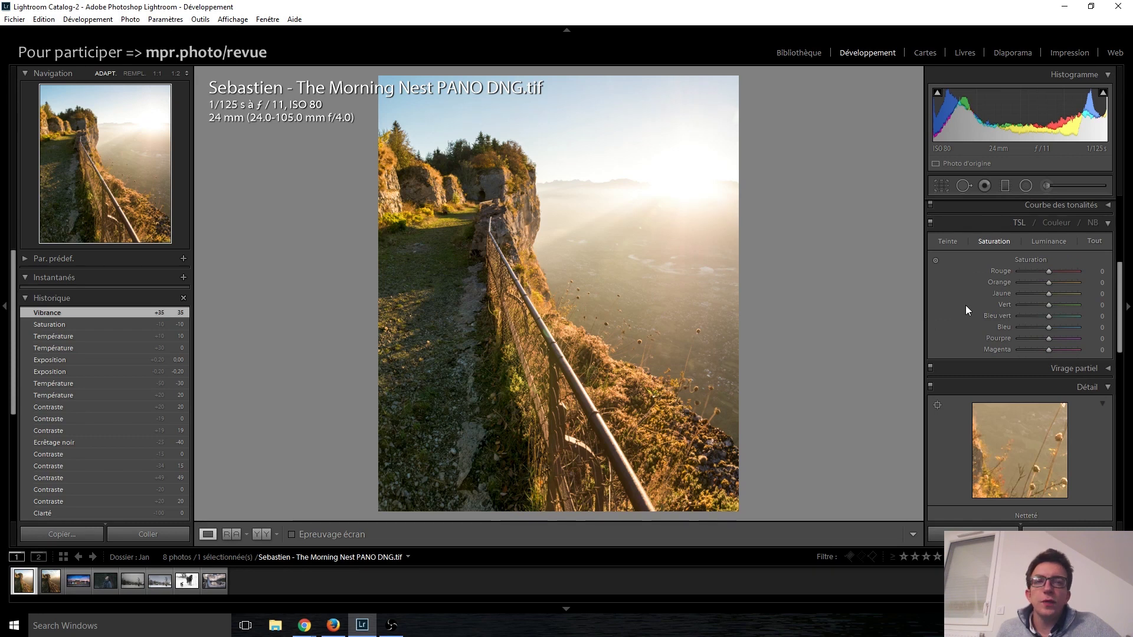
scroll(965, 306, "down", 2)
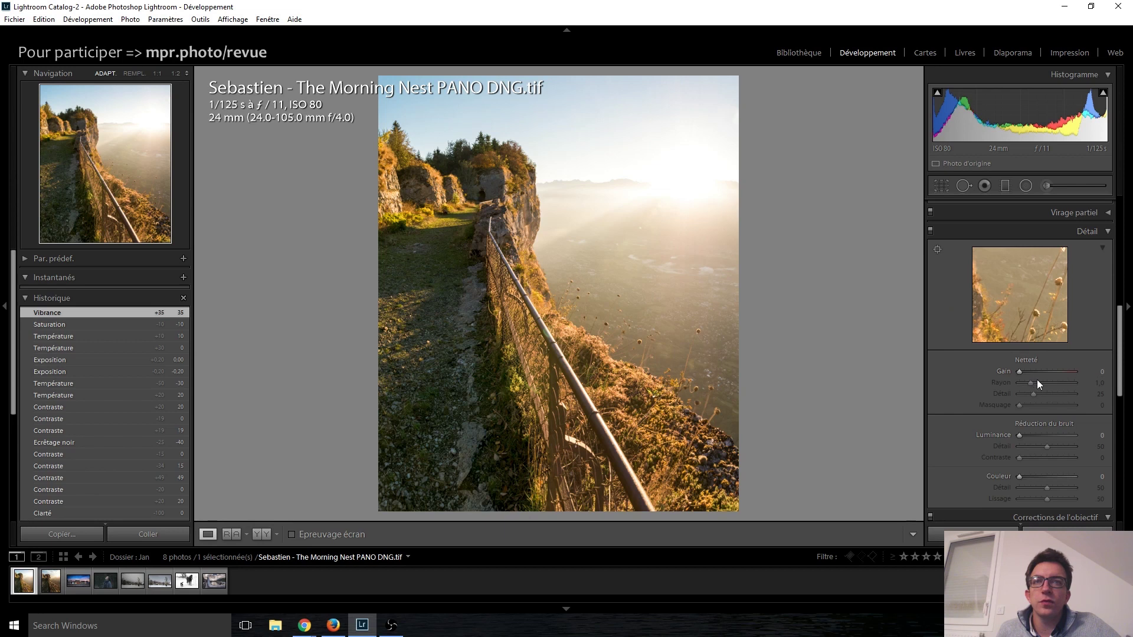
left_click_drag(1019, 371, 1038, 373)
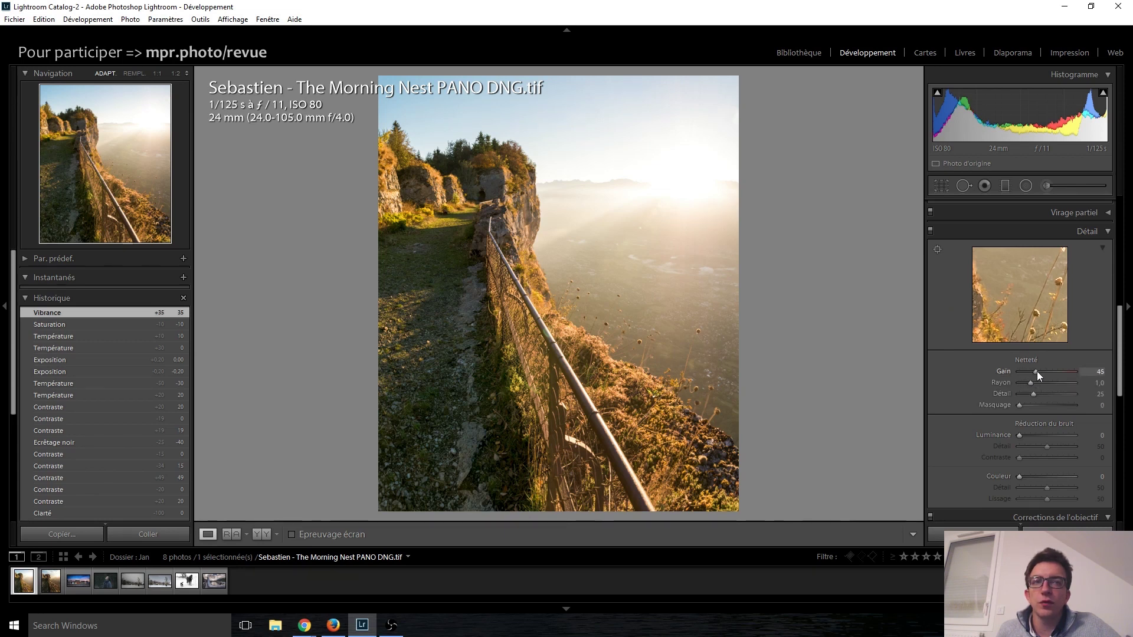
left_click_drag(1037, 372, 1043, 372)
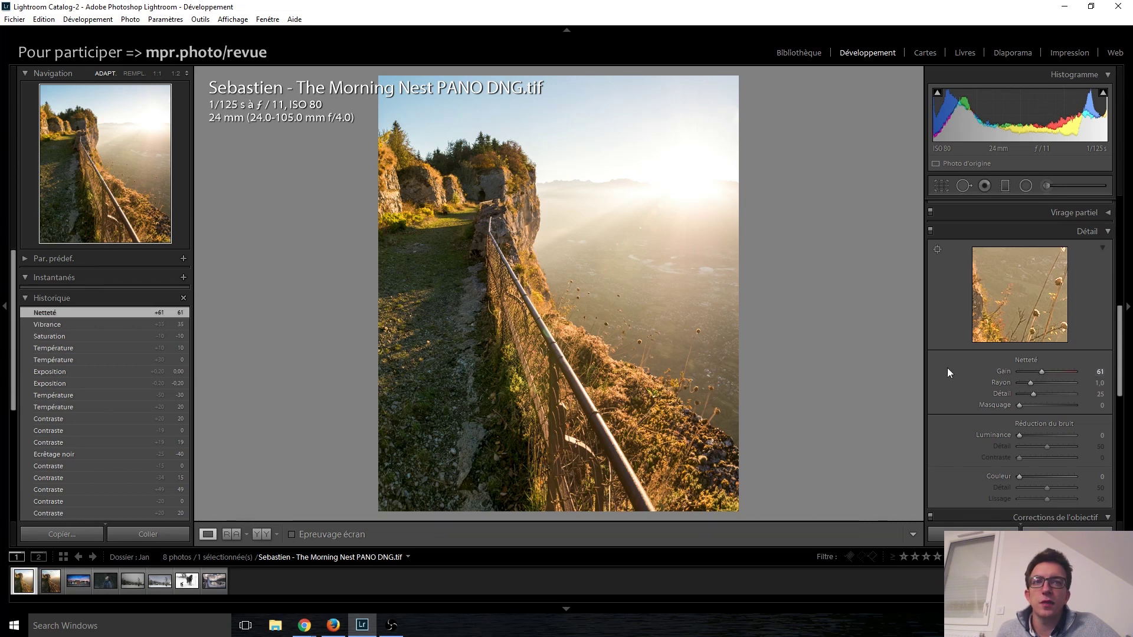
scroll(947, 367, "down", 2)
- Turn on Remove Chromatic Aberration and Enable Profile Corrections in Lens Corrections
scroll(947, 367, "down", 2)
left_click(954, 397)
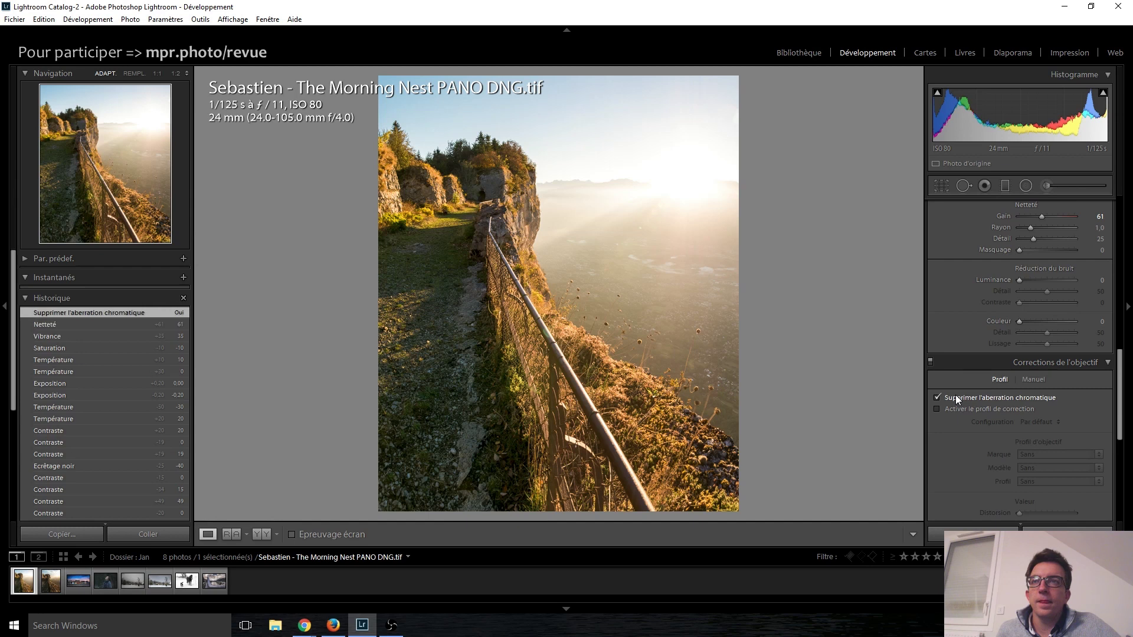
left_click(956, 410)
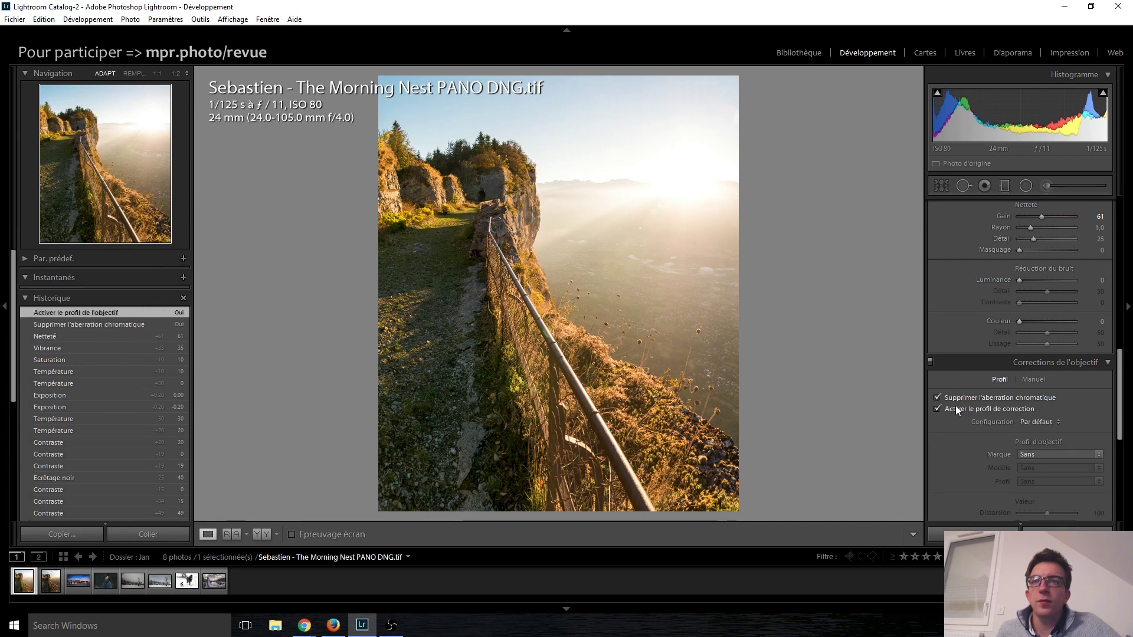
left_click(1035, 453)
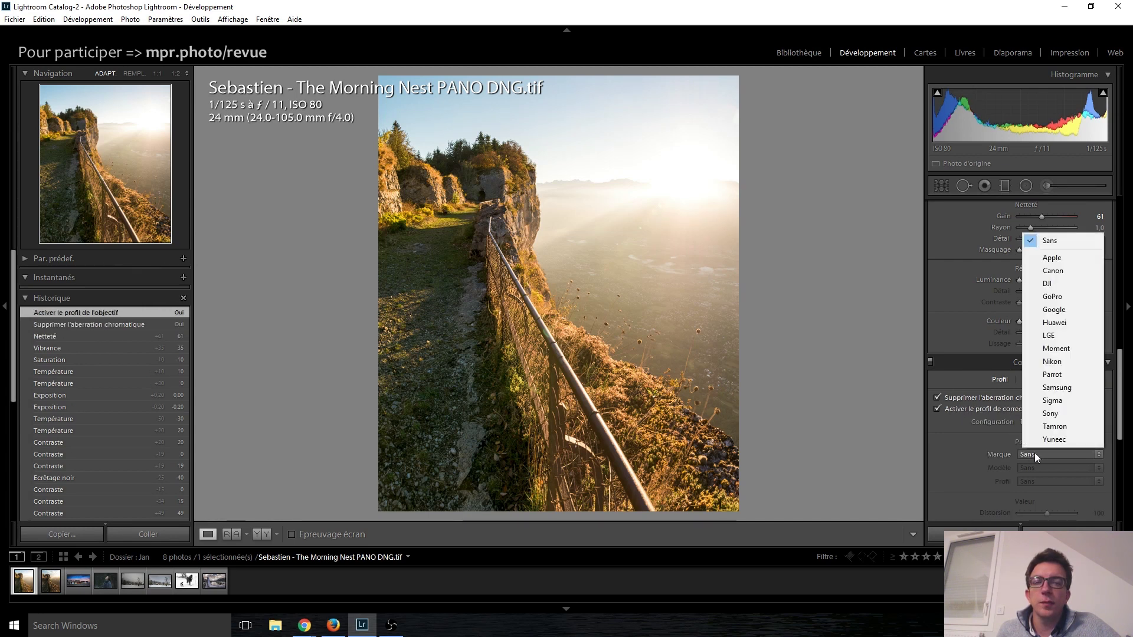
left_click(970, 409)
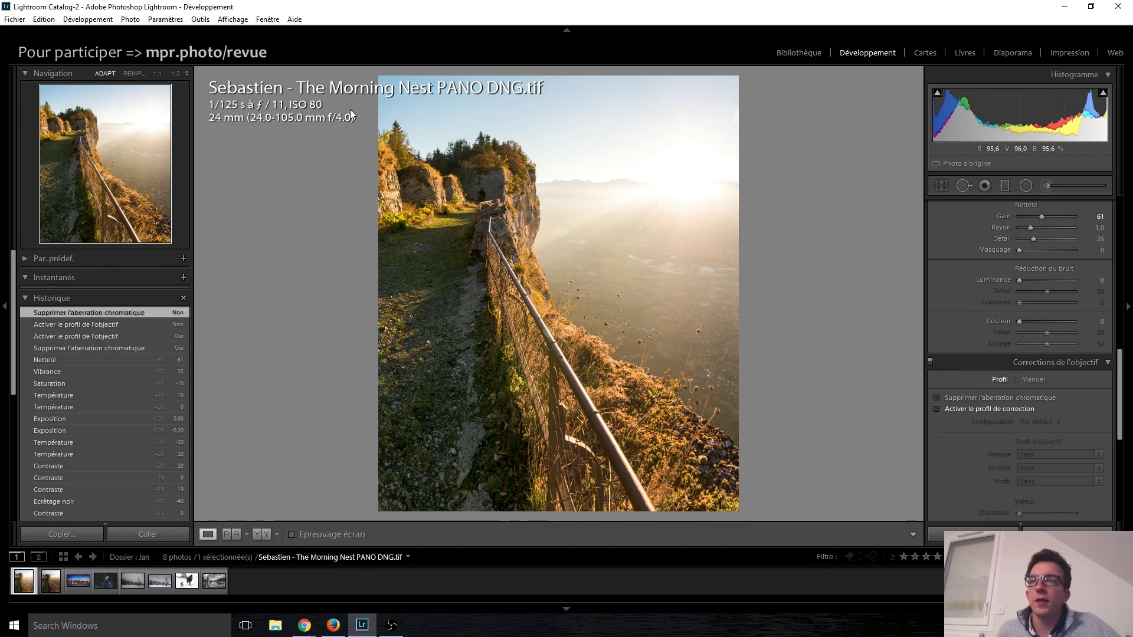
left_click(974, 409)
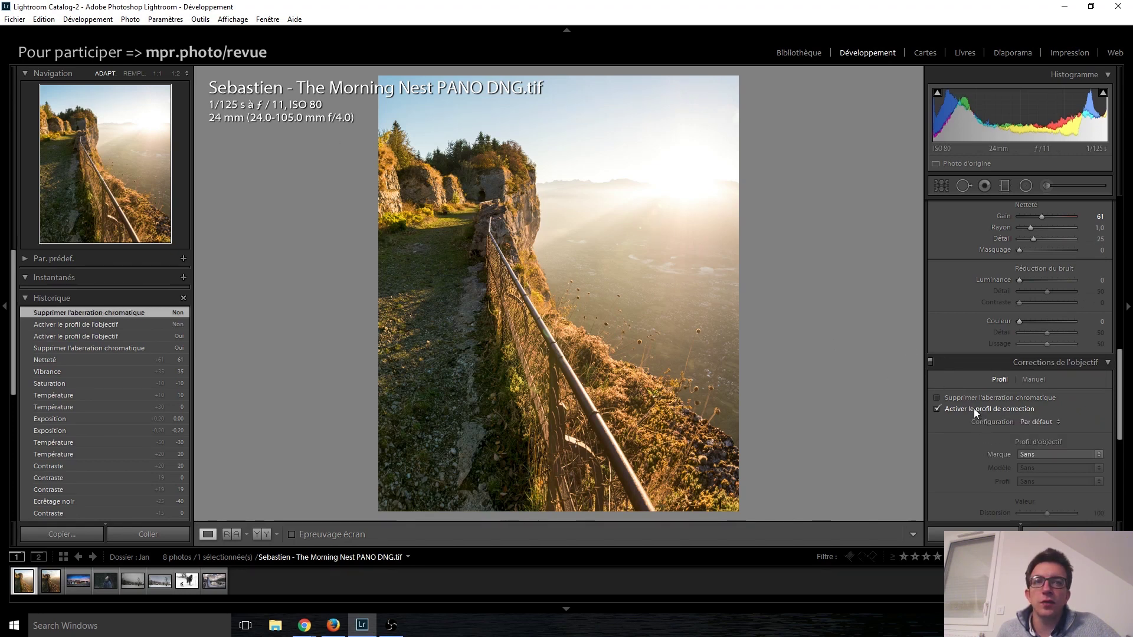
left_click(968, 397)
- Set the lens profile Make to Canon, after briefly trying Nikon
left_click(1028, 453)
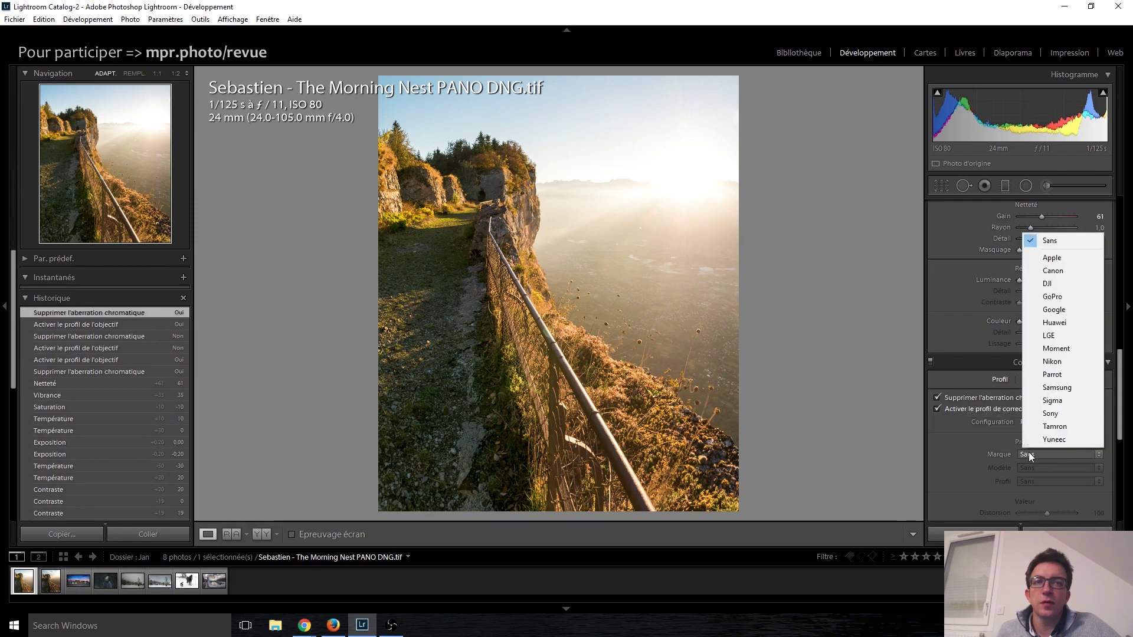
left_click(1042, 271)
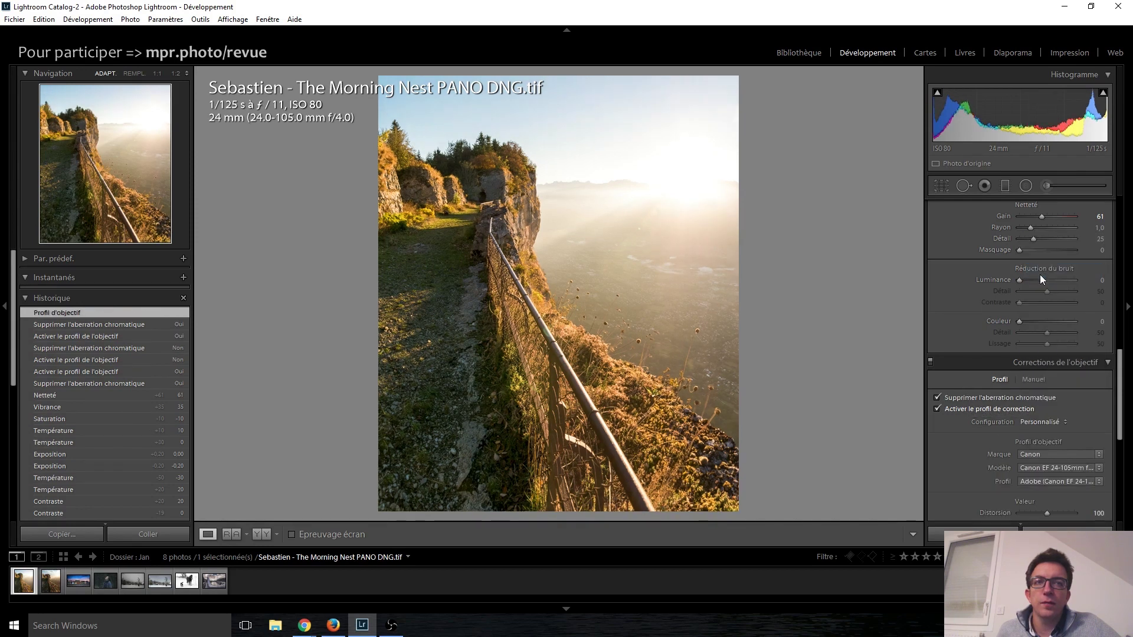
left_click(1049, 455)
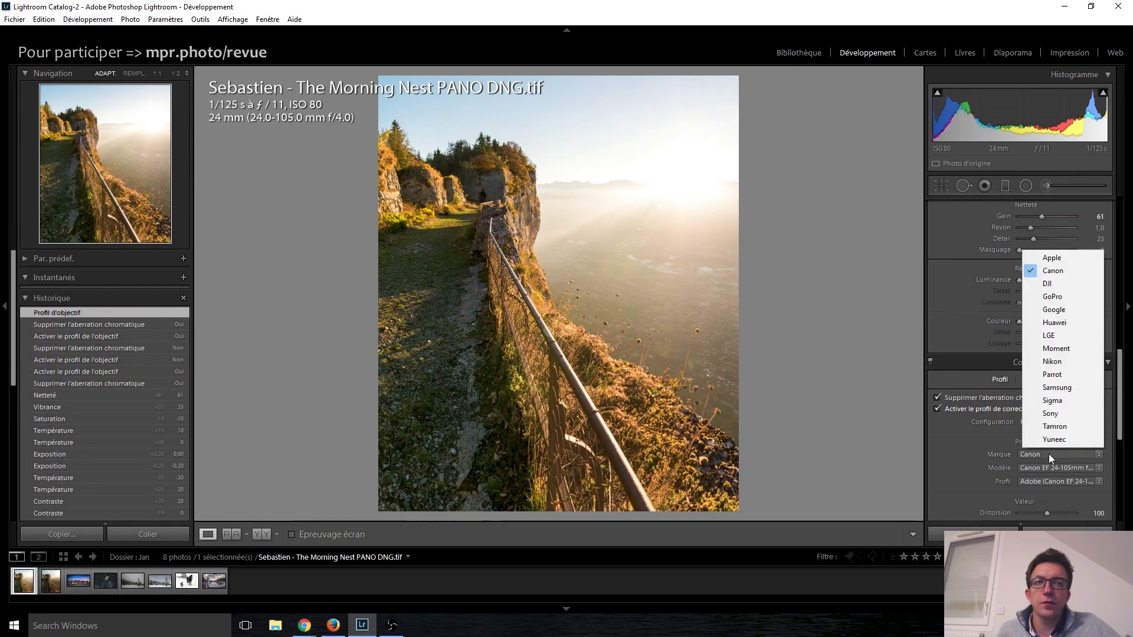
left_click(1054, 362)
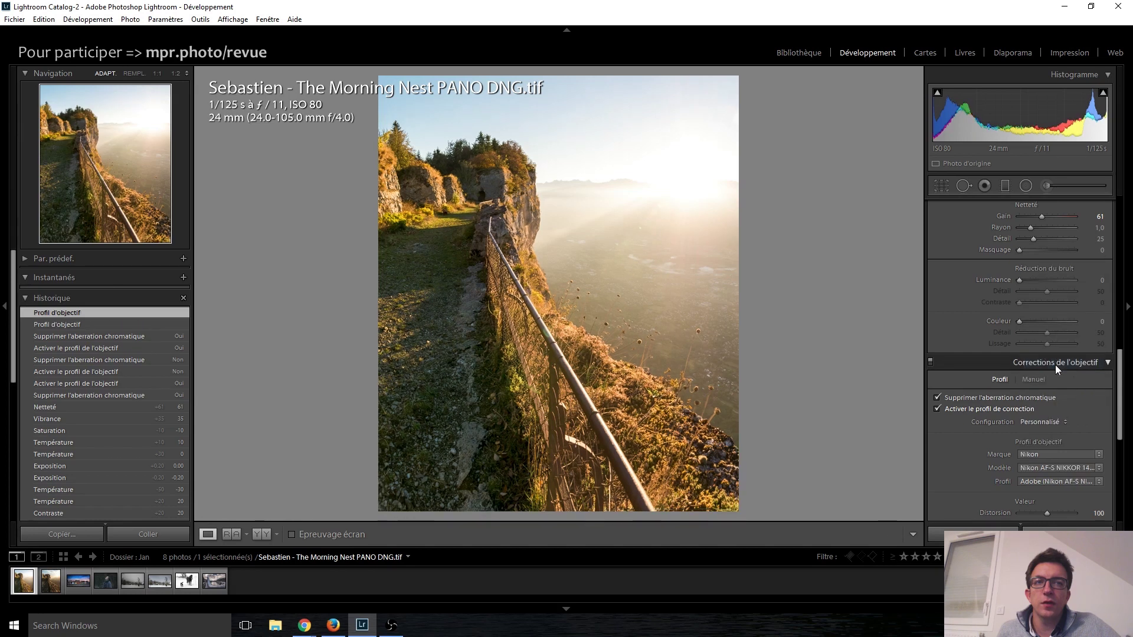
left_click(1052, 458)
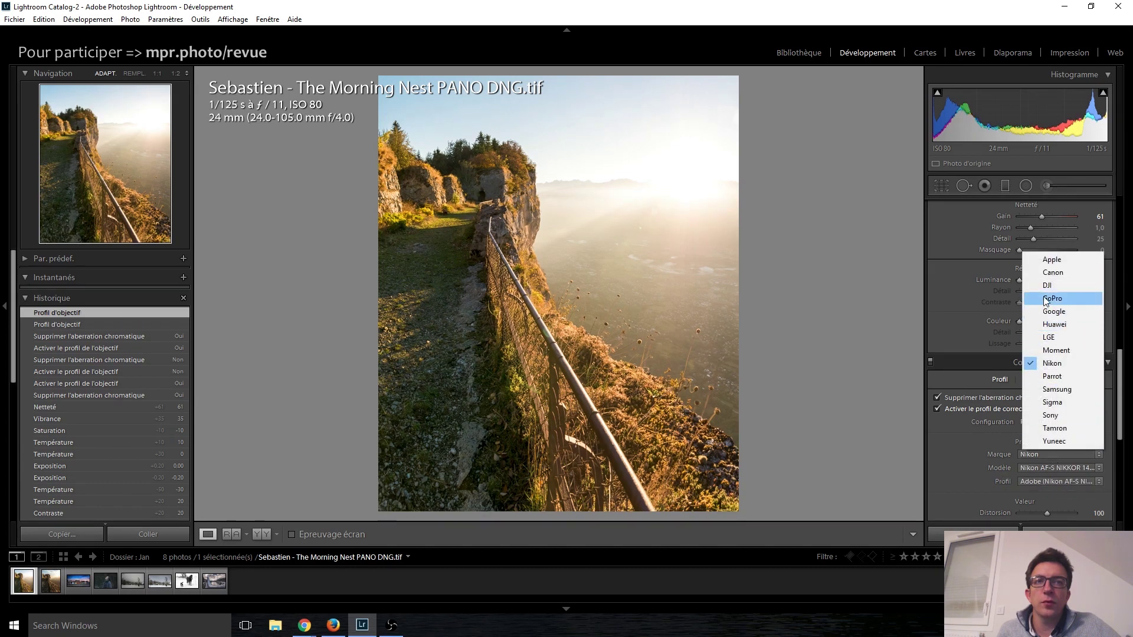
left_click(1044, 272)
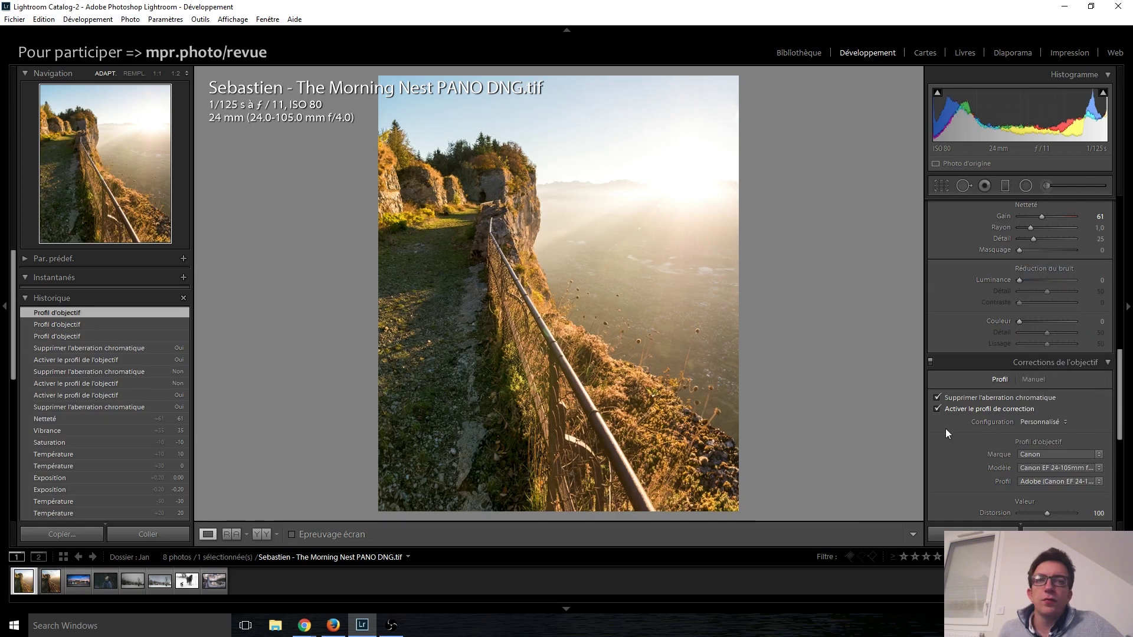
scroll(946, 428, "down", 2)
scroll(945, 428, "down", 4)
scroll(946, 428, "down", 1)
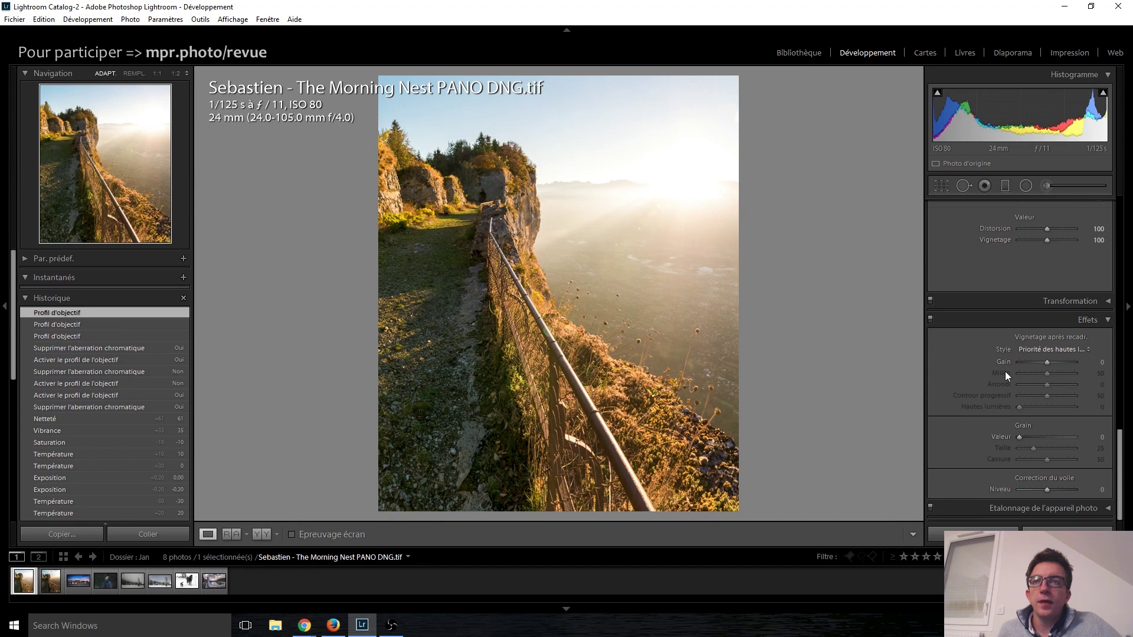
mouse_move(1048, 492)
left_mouse_down()
mouse_move(1071, 492)
mouse_move(1039, 490)
mouse_move(1073, 490)
mouse_move(1046, 491)
left_mouse_up()
double_click(1046, 491)
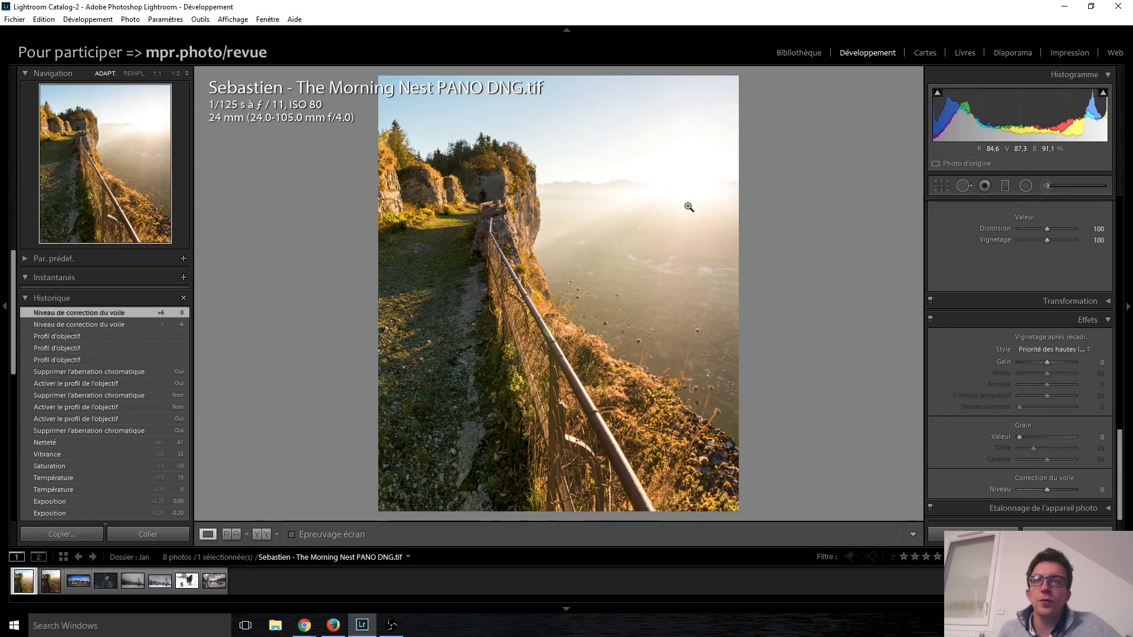
- Drag a diagonal graduated filter across the sky, reset its Clarity and set Dehaze to about 38
left_click(1005, 184)
left_click_drag(633, 176, 495, 301)
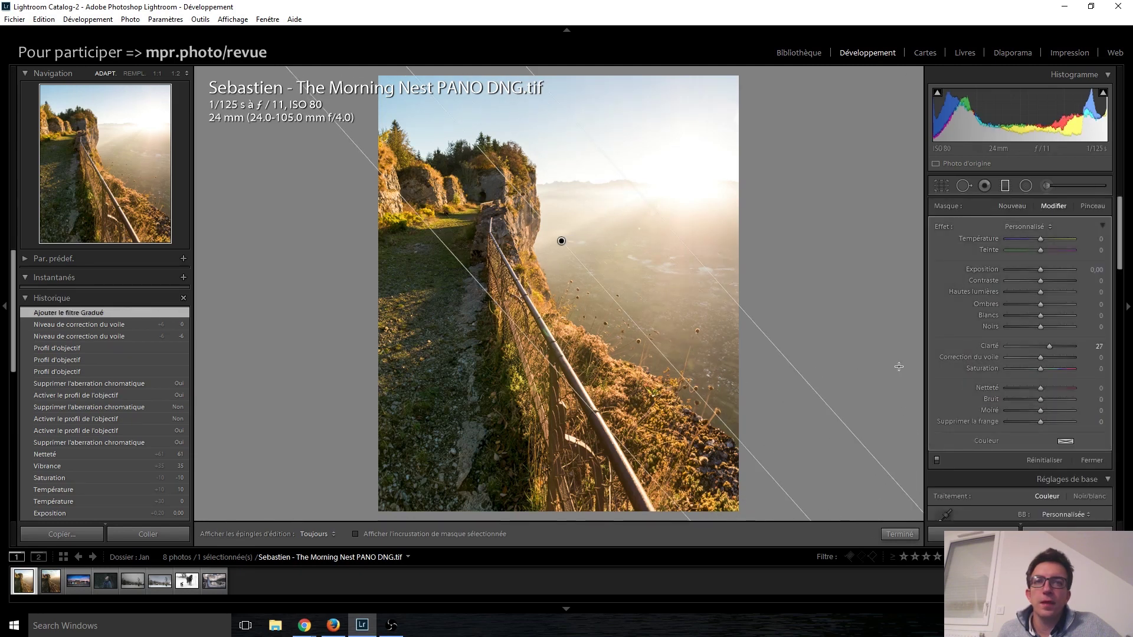
double_click(941, 228)
left_click_drag(1041, 357, 1061, 360)
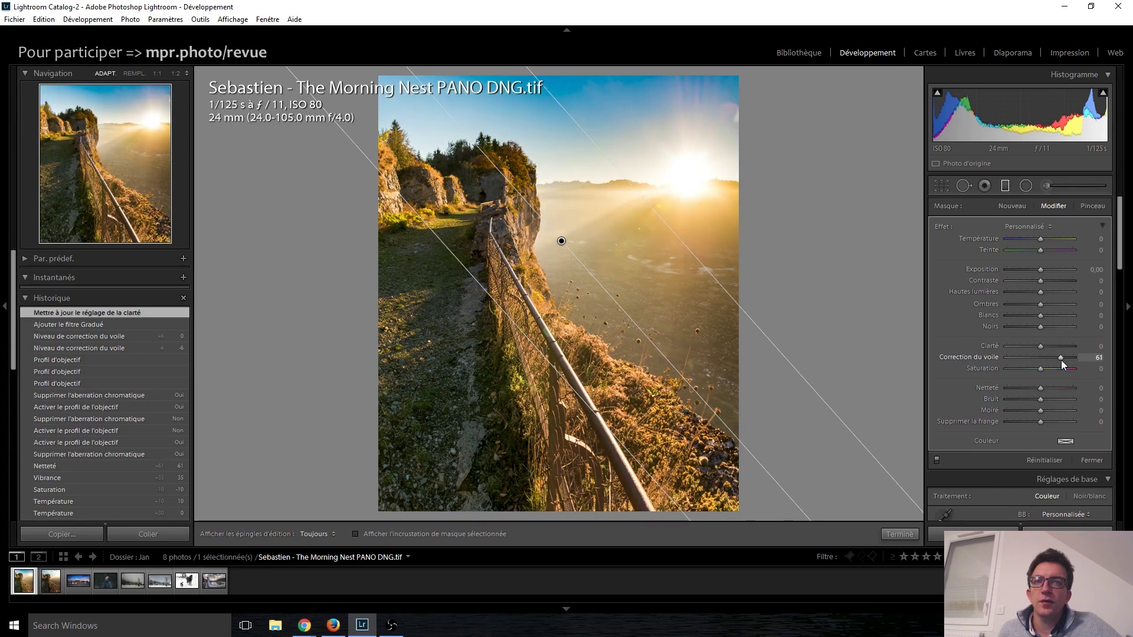
scroll(1061, 360, "down", 3)
scroll(1061, 360, "down", 2)
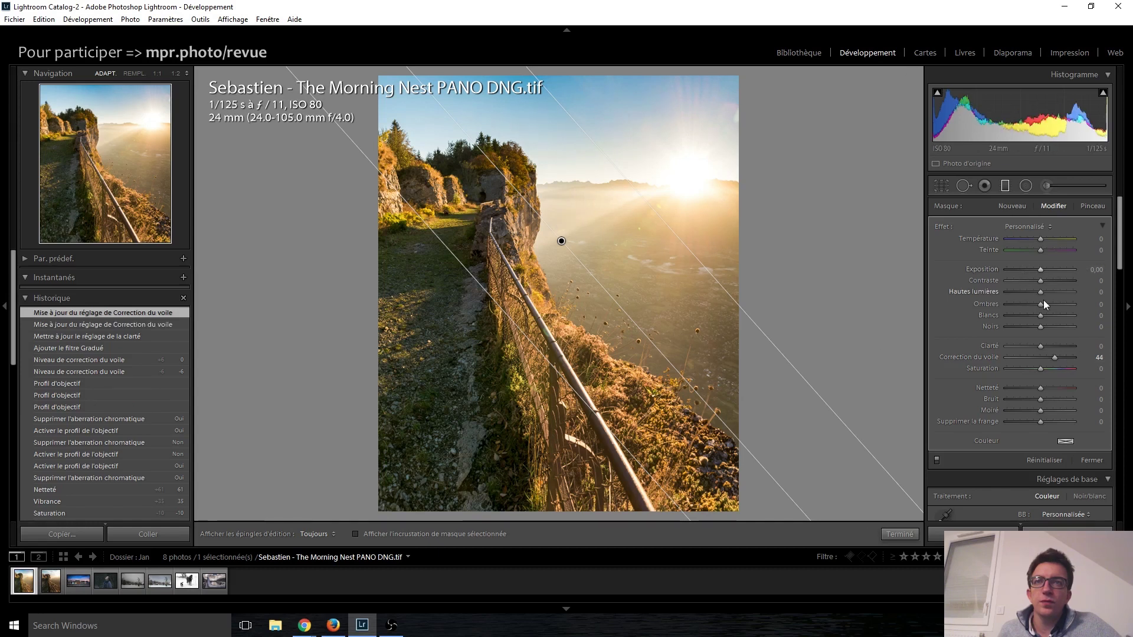
scroll(1055, 360, "down", 2)
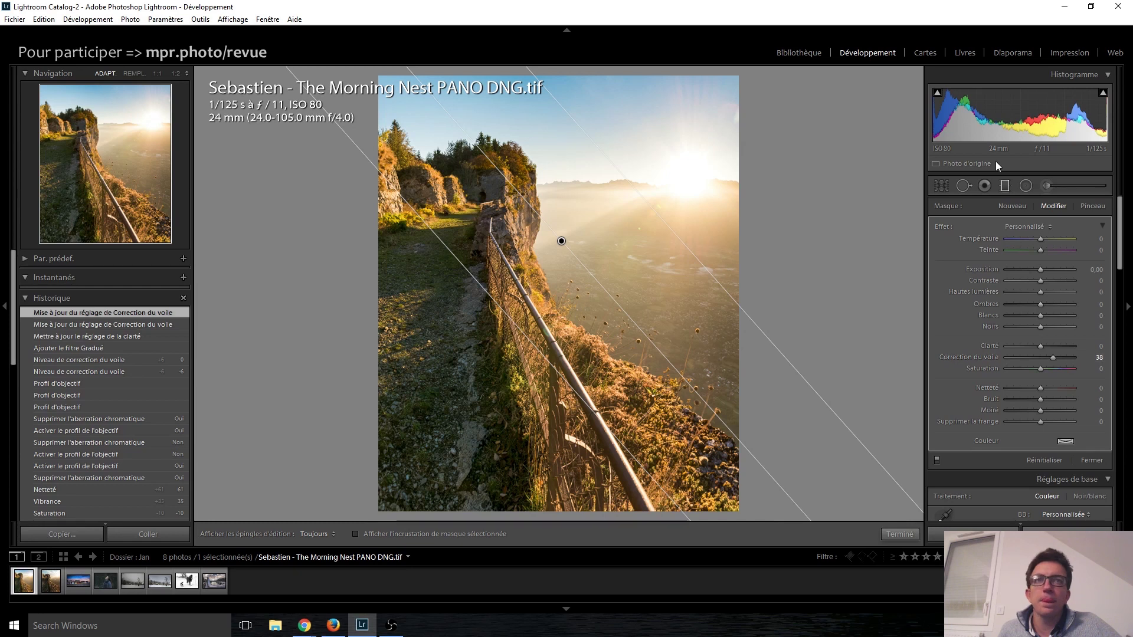
- Finish the graduated filter and set Post-Crop Vignetting Amount to -5
left_click(1011, 186)
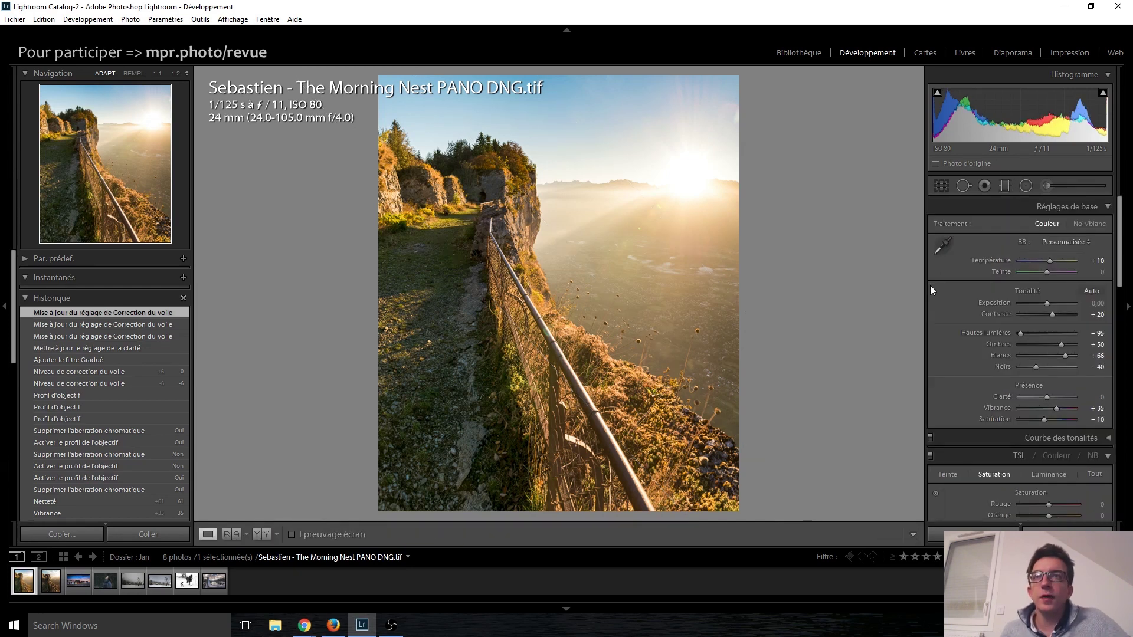
scroll(958, 371, "down", 5)
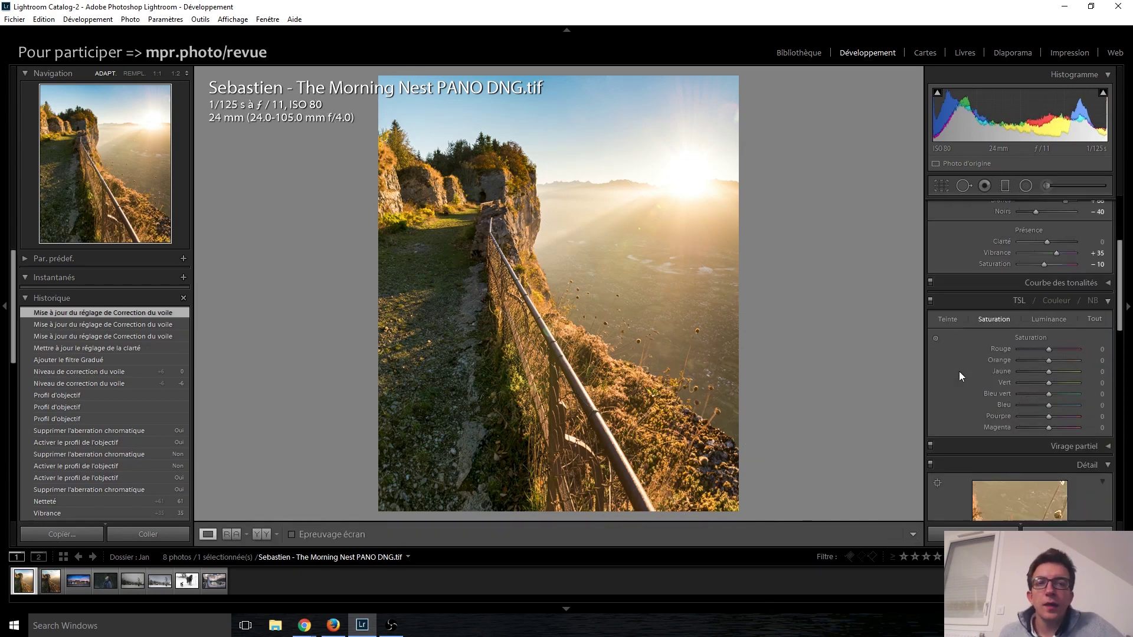
scroll(959, 371, "down", 5)
scroll(960, 371, "down", 5)
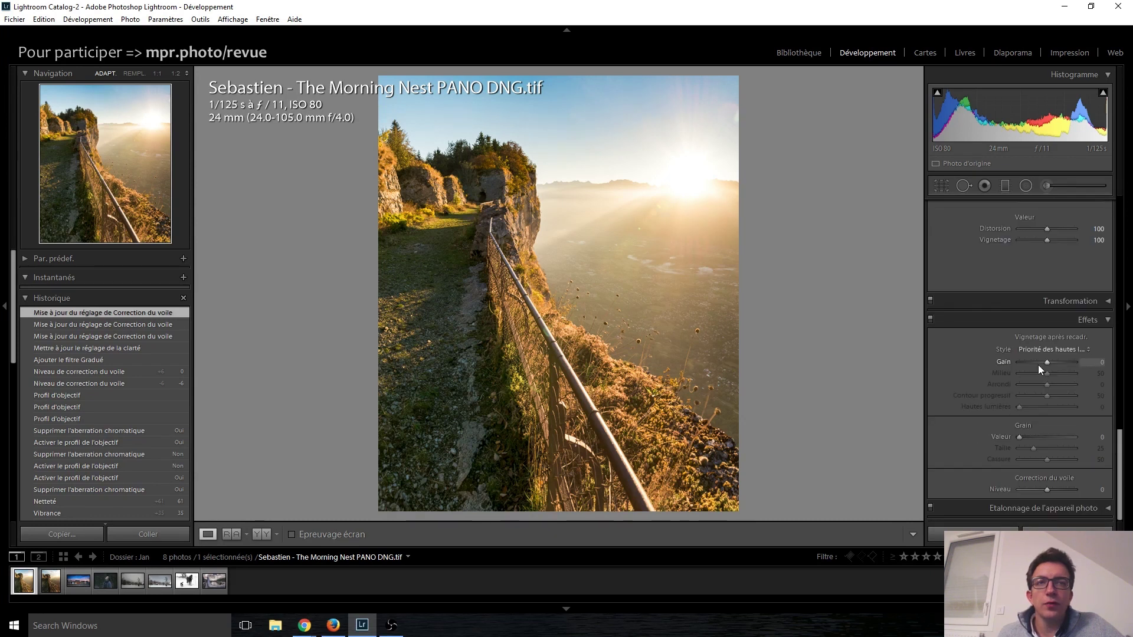
scroll(1046, 362, "down", 3)
scroll(1046, 363, "down", 3)
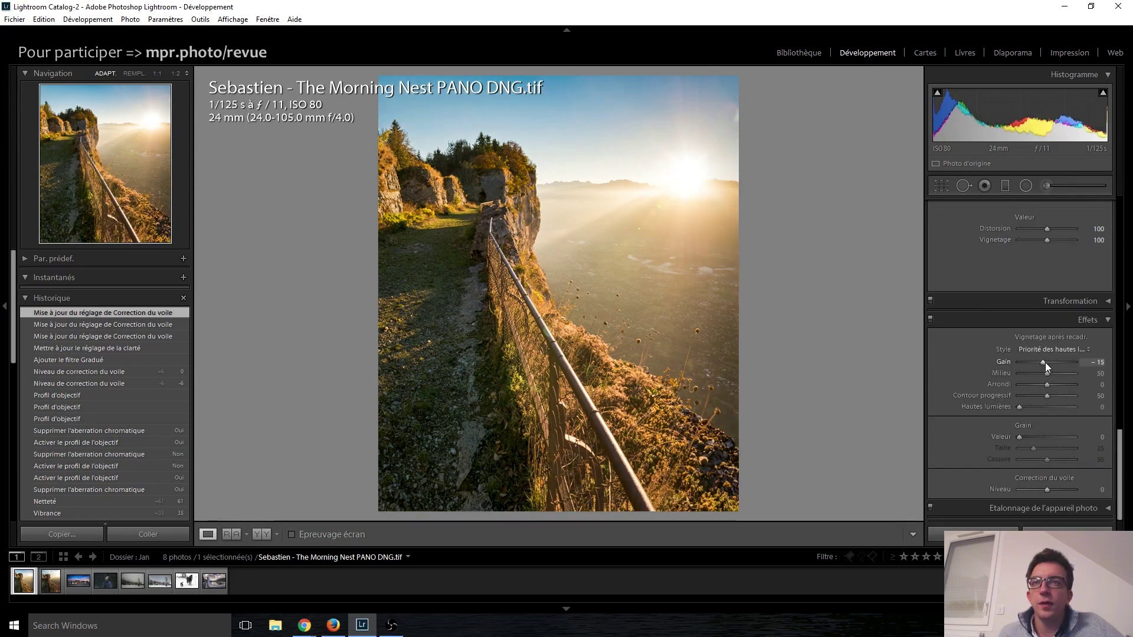
scroll(1046, 362, "down", 4)
- Raise Exposure to +0.20 and compare against the before version
scroll(1045, 362, "up", 3)
scroll(1046, 362, "up", 2)
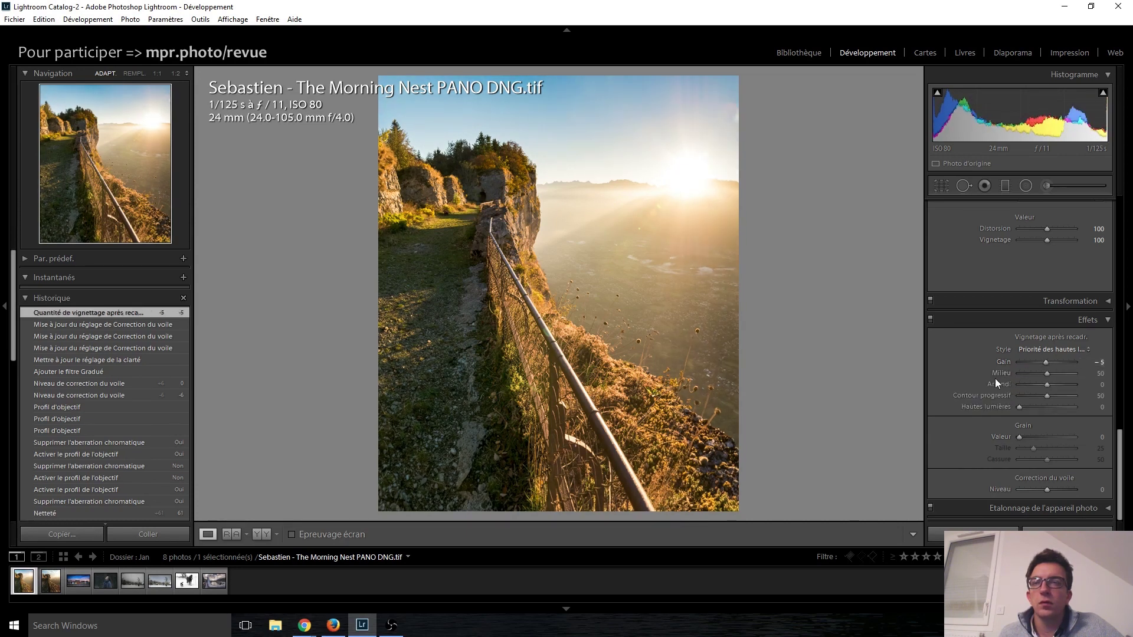
scroll(995, 377, "up", 10)
scroll(995, 377, "up", 5)
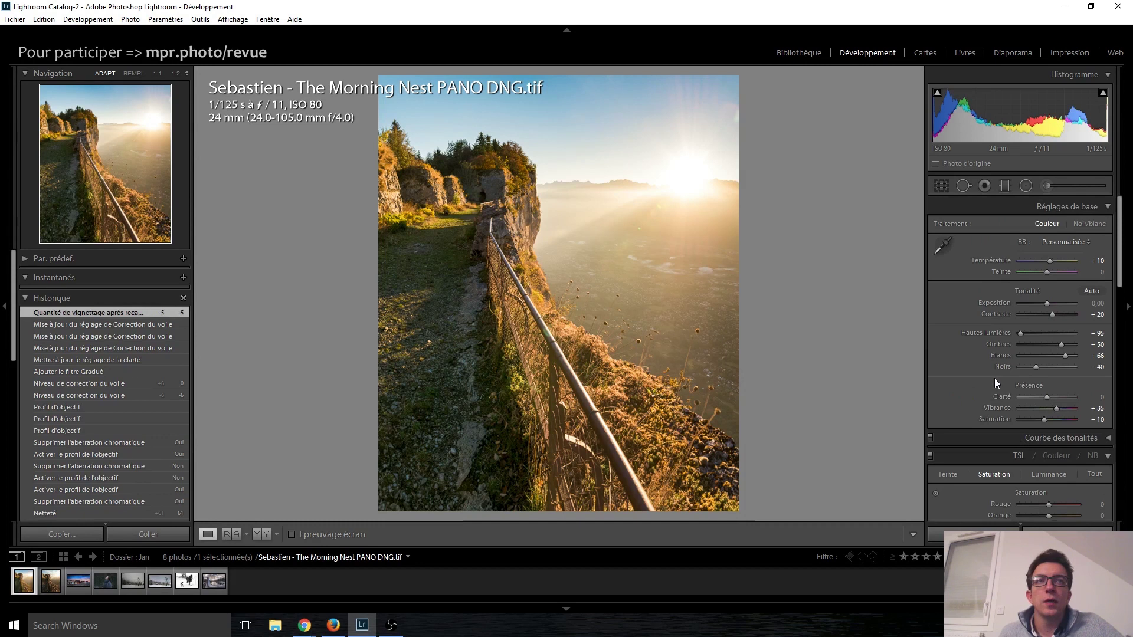
left_click(1048, 306)
scroll(1048, 306, "up", 1)
scroll(1048, 305, "down", 1)
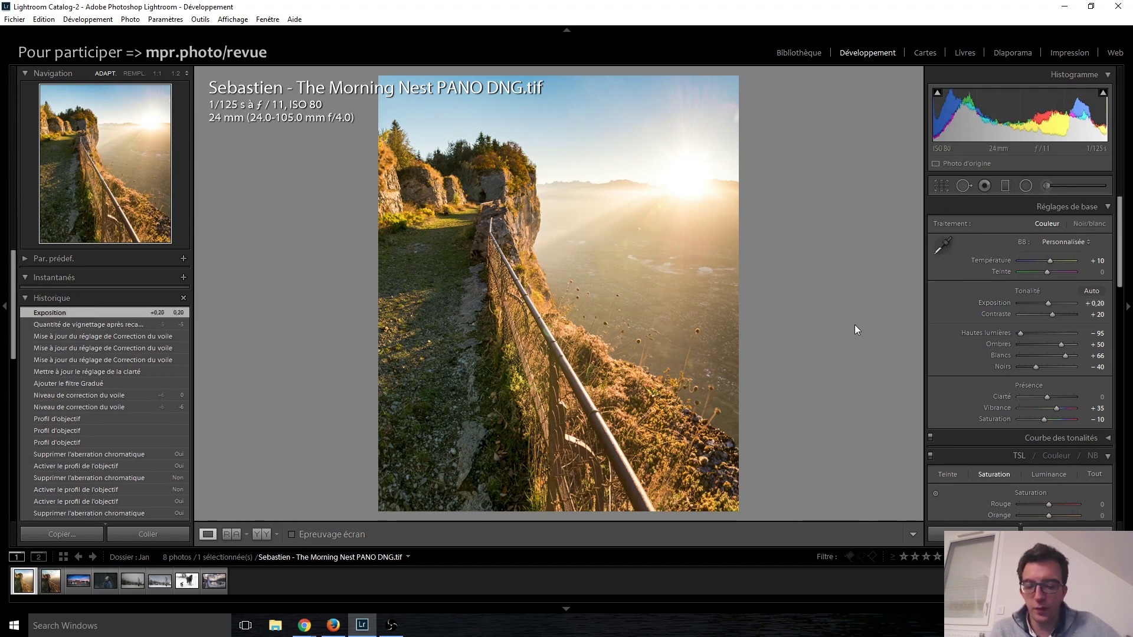
key("backslash")
key("backslash")
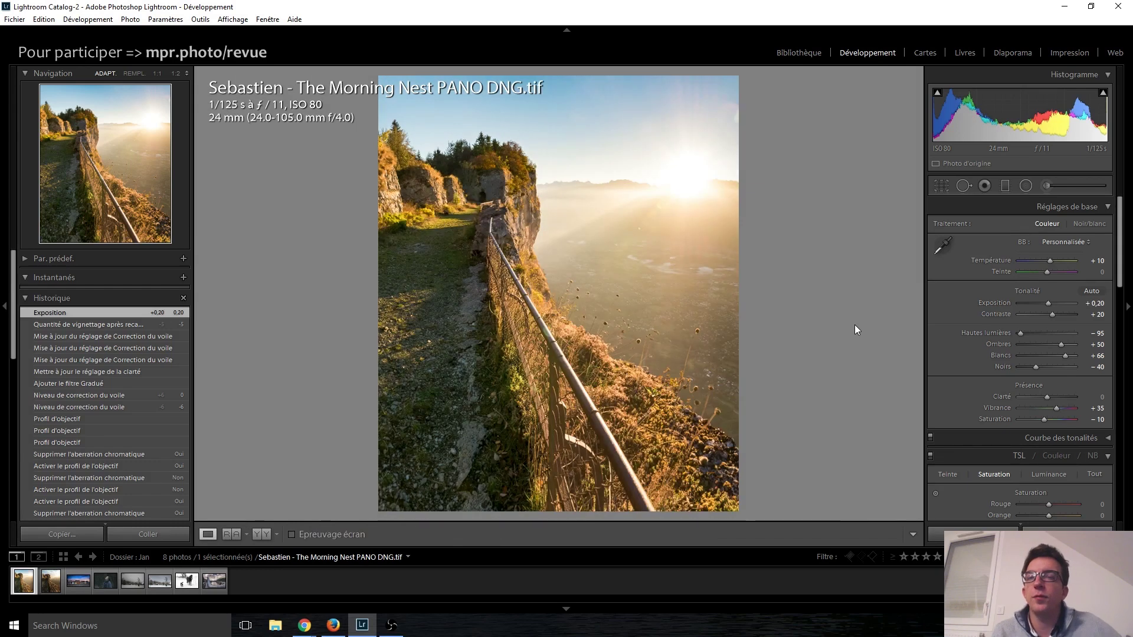
- Compare the Morning Nest PANO DNG and TIF versions, then open 'Cabine de plage du touquet'
left_click(53, 587)
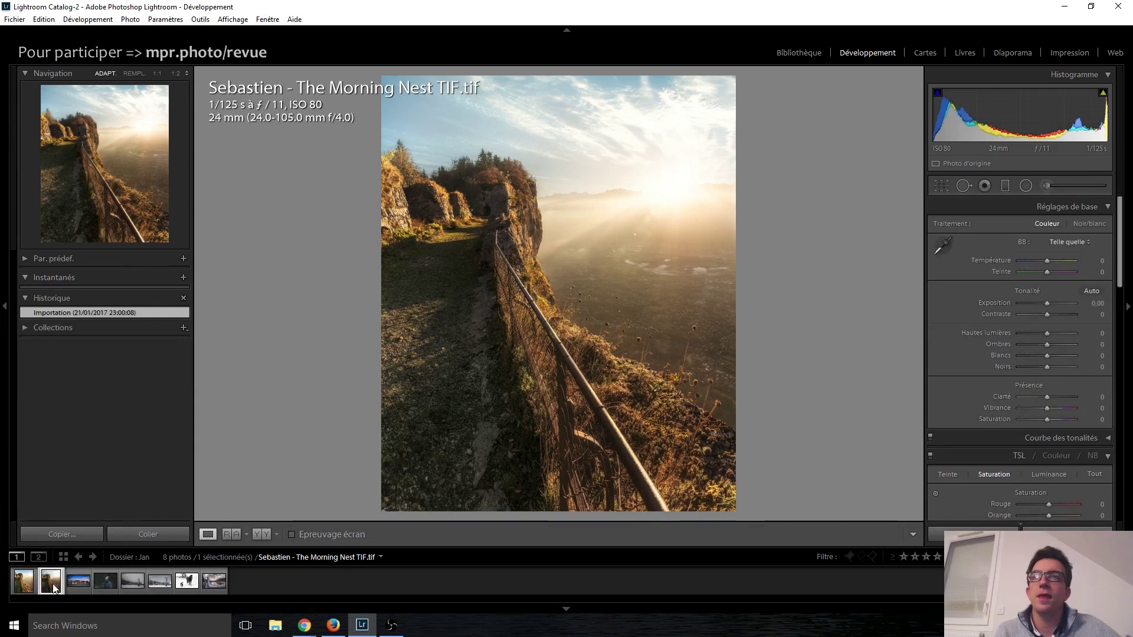
left_click(21, 584)
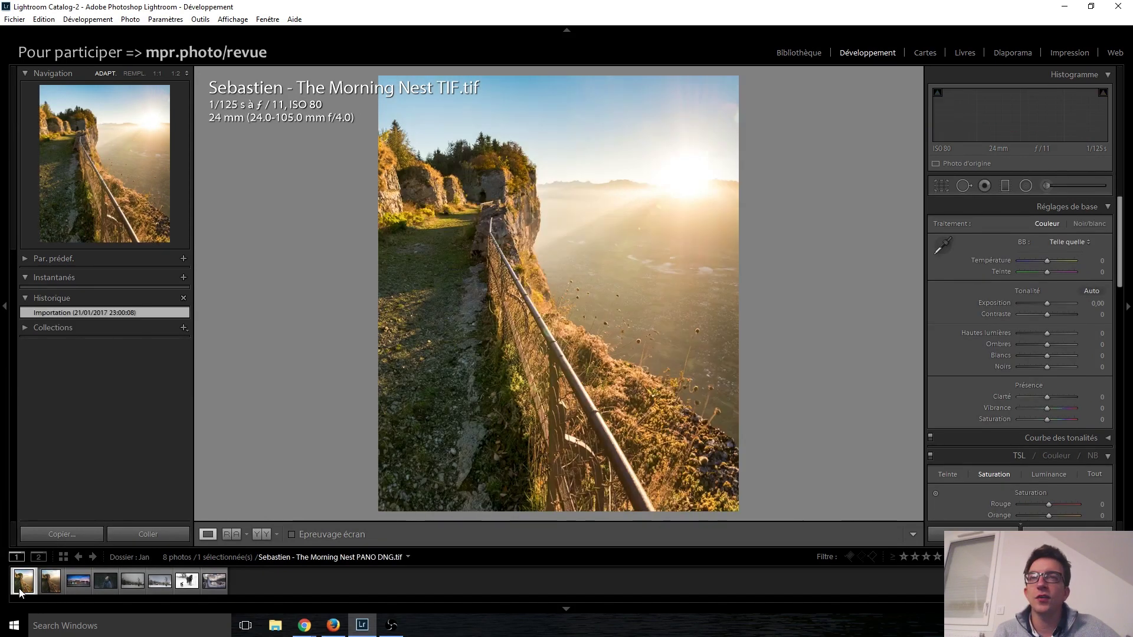
left_click(44, 587)
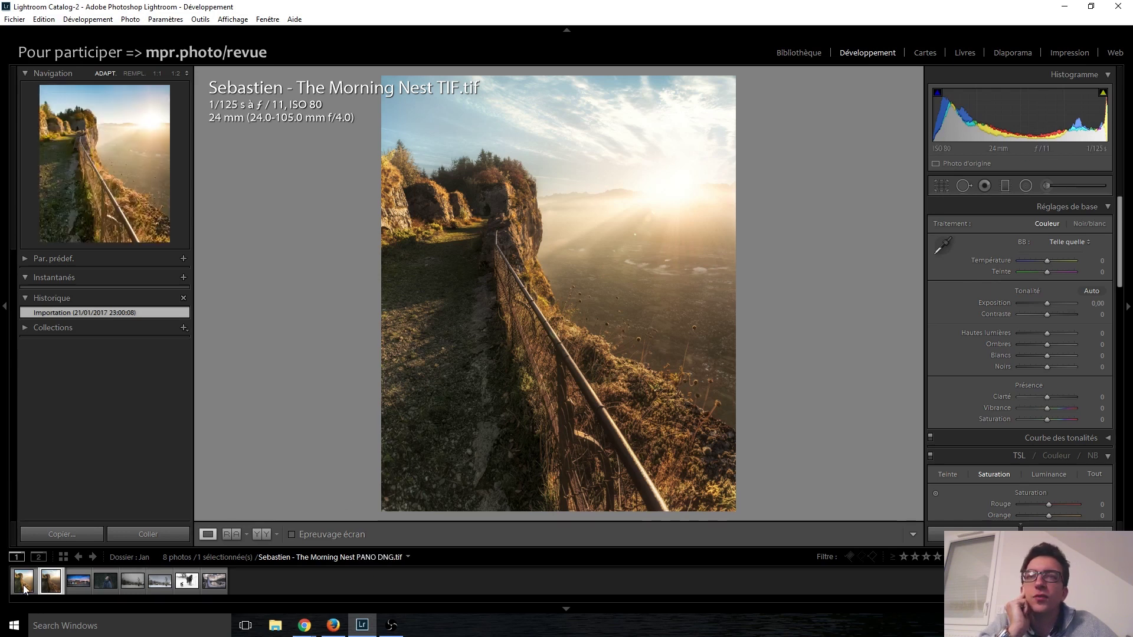
left_click(24, 589)
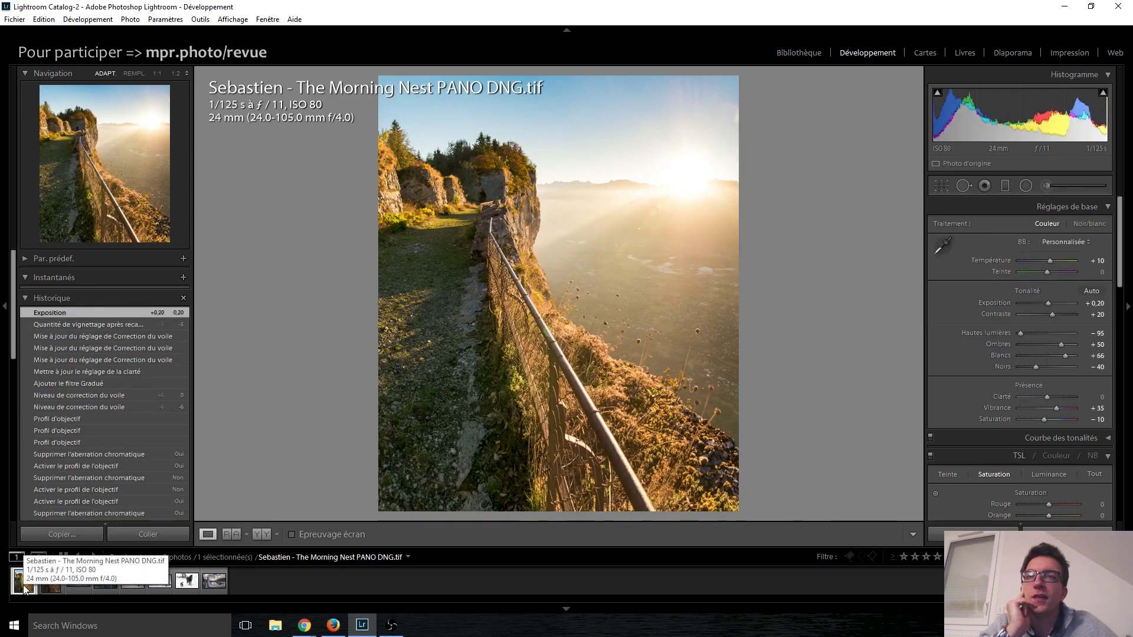
left_click(48, 588)
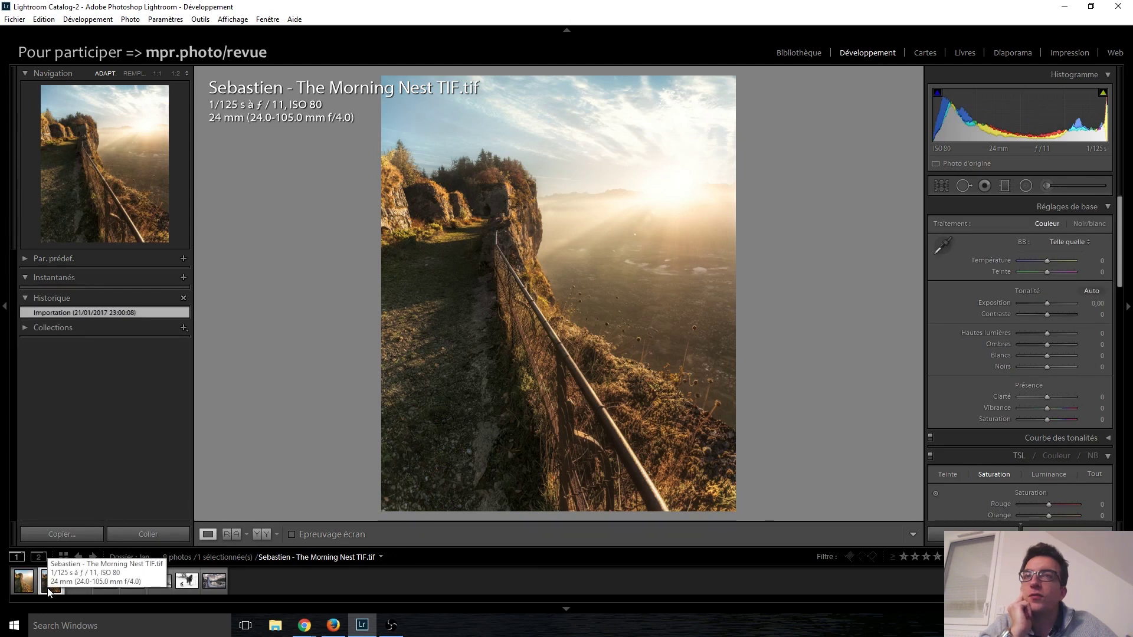
left_click(69, 587)
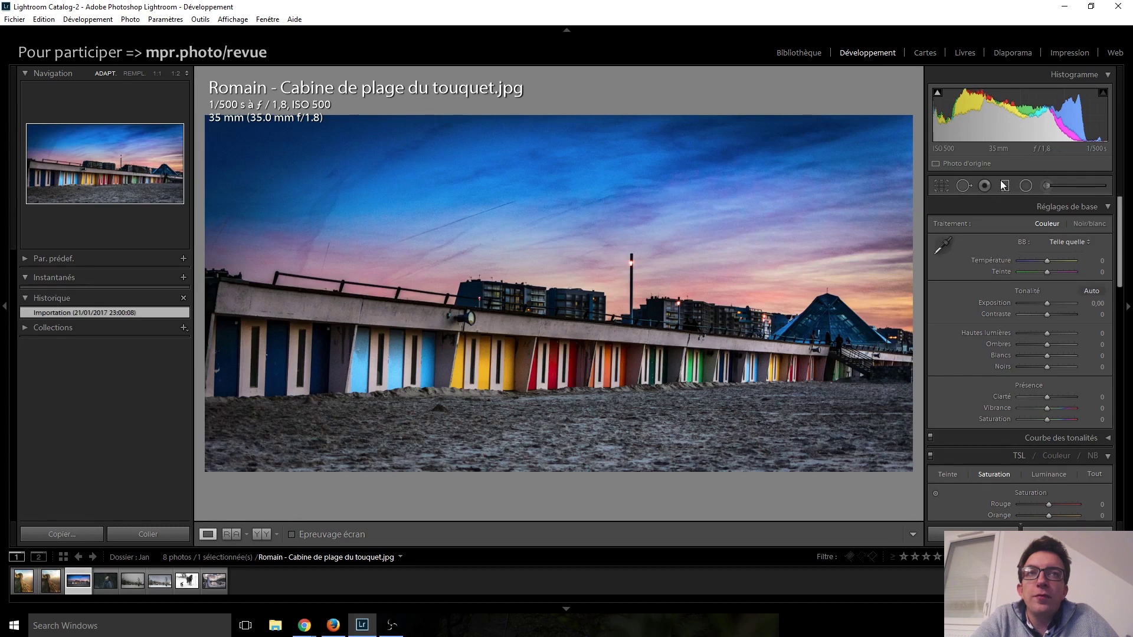
- Set the beach-hut photo's Exposure to +0.40, testing contrast values but leaving Contrast at 0
left_click_drag(1047, 304, 1047, 303)
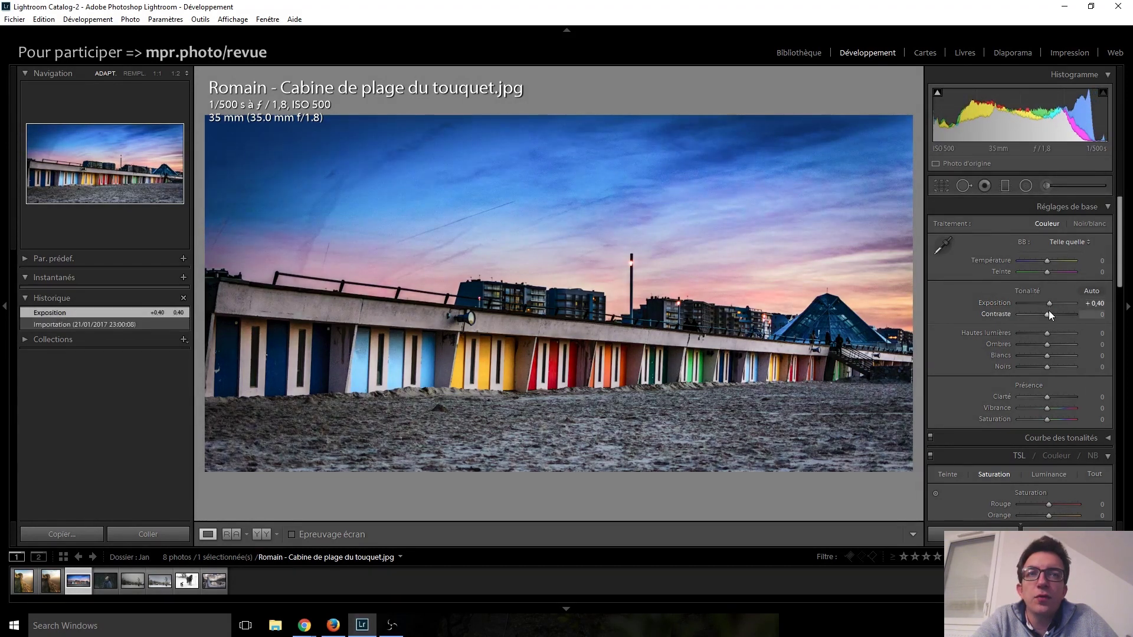
mouse_move(1046, 316)
left_mouse_down()
mouse_move(1018, 317)
mouse_move(1054, 317)
left_mouse_up()
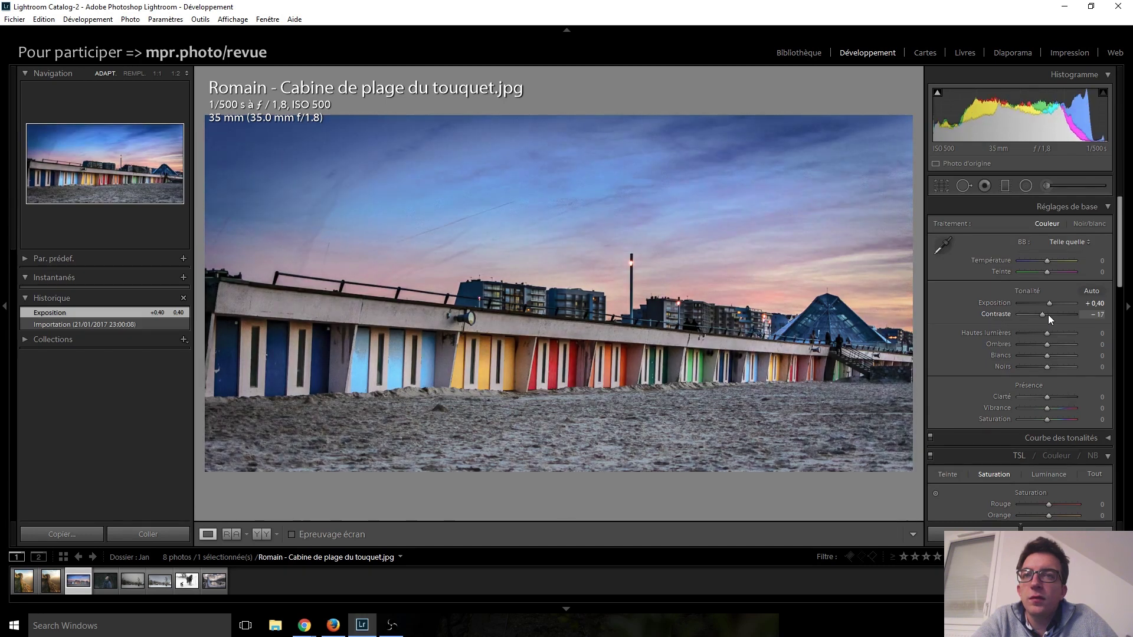
double_click(1054, 317)
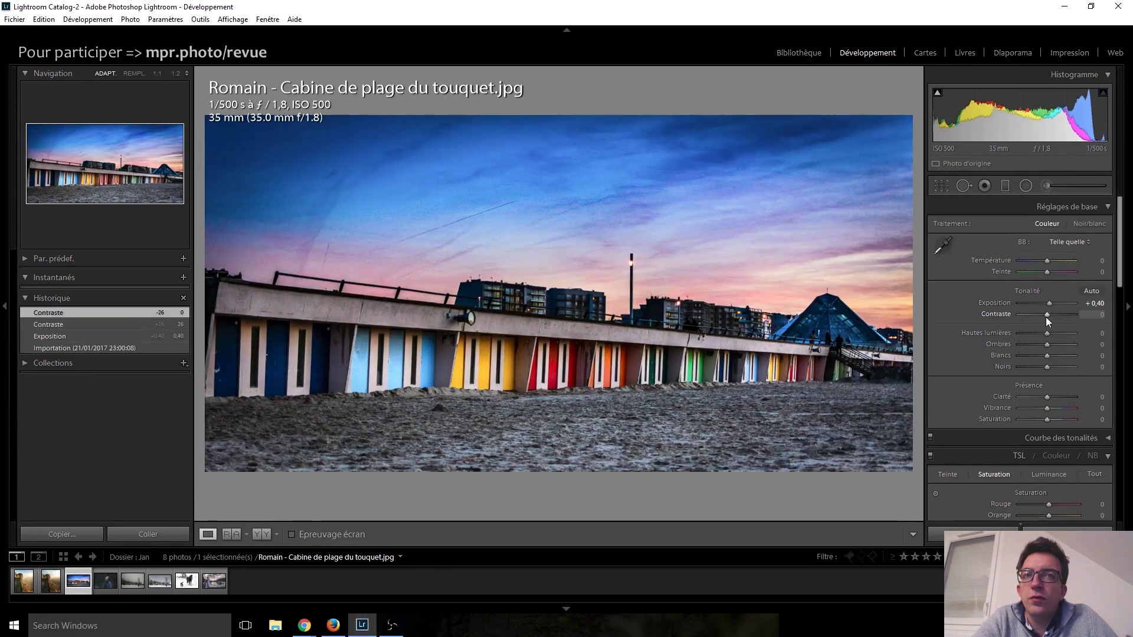
scroll(1044, 316, "down", 5)
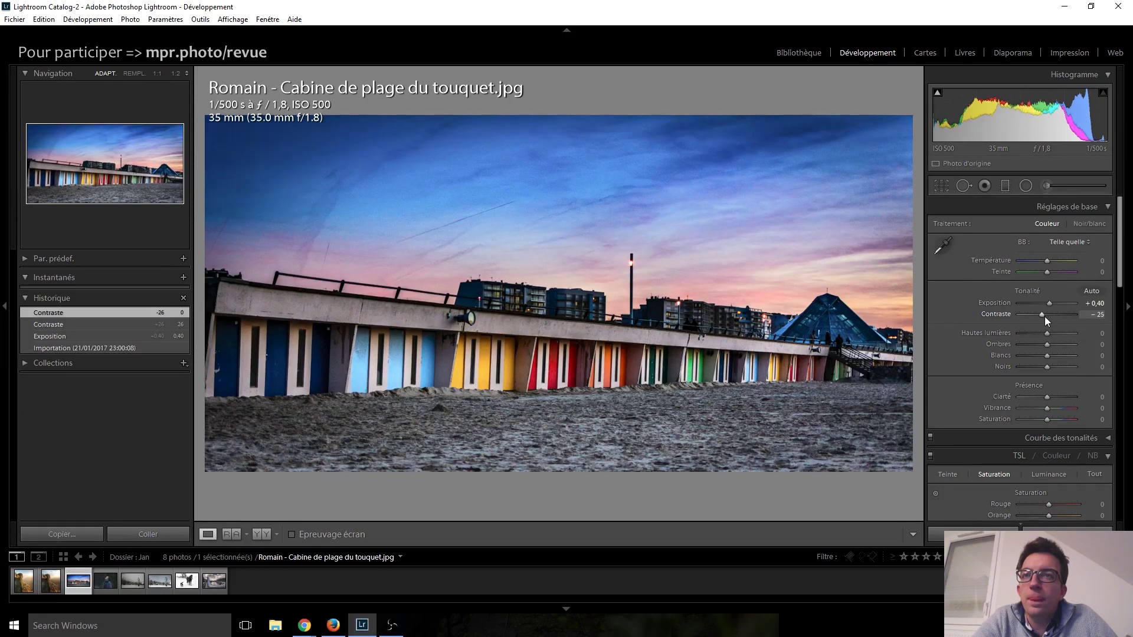
scroll(1044, 316, "down", 5)
scroll(1045, 316, "down", 6)
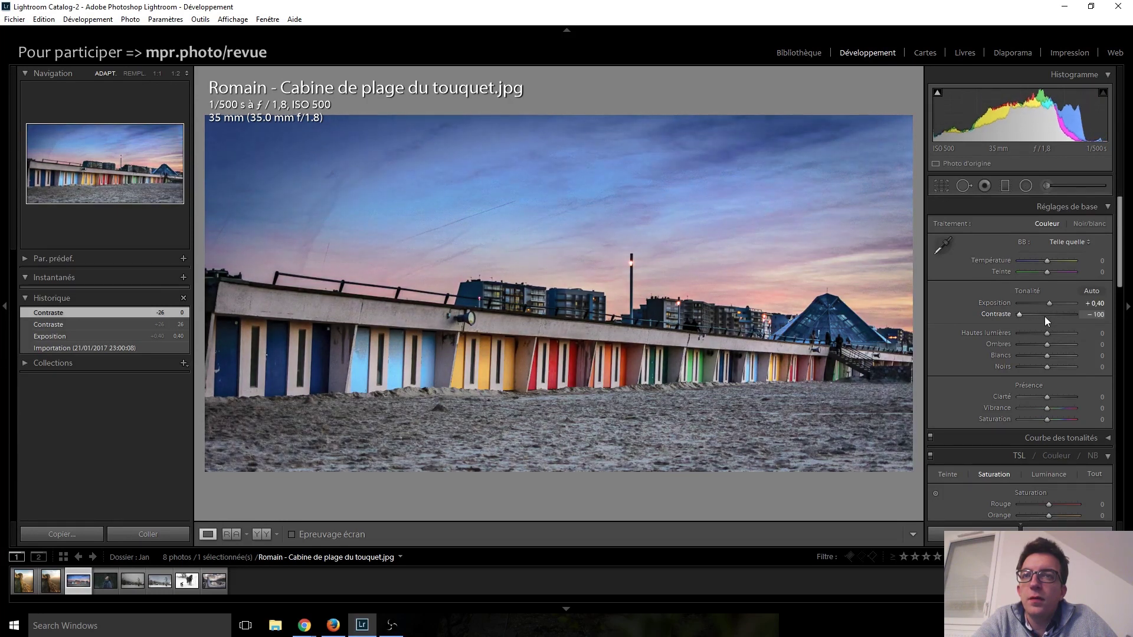
scroll(1044, 317, "up", 2)
scroll(1044, 316, "up", 3)
scroll(1044, 316, "up", 2)
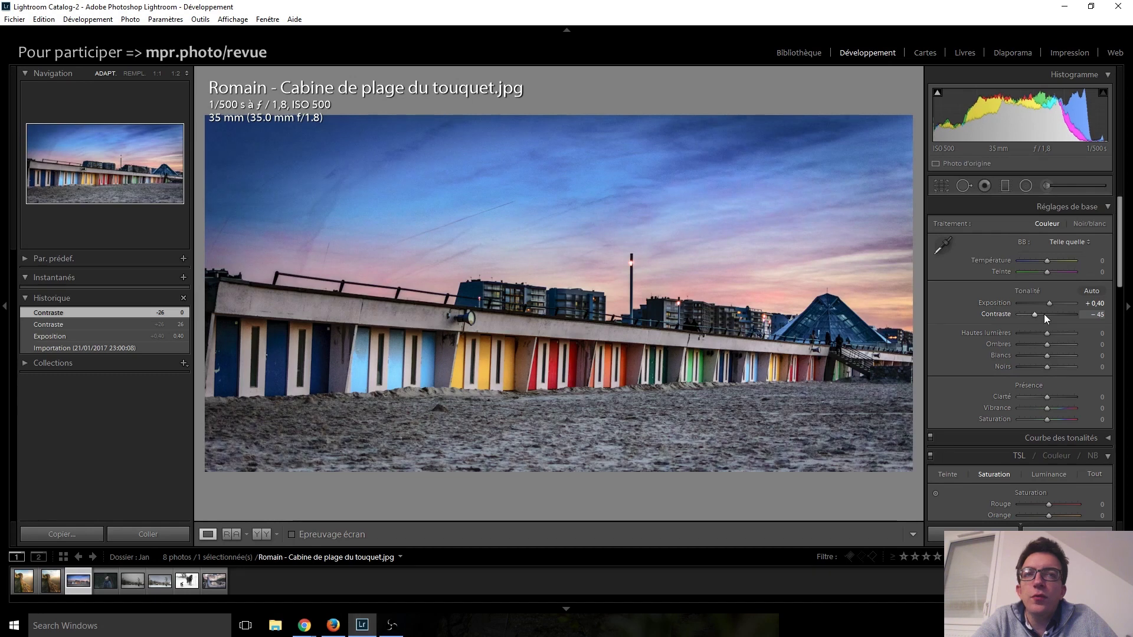
double_click(1033, 314)
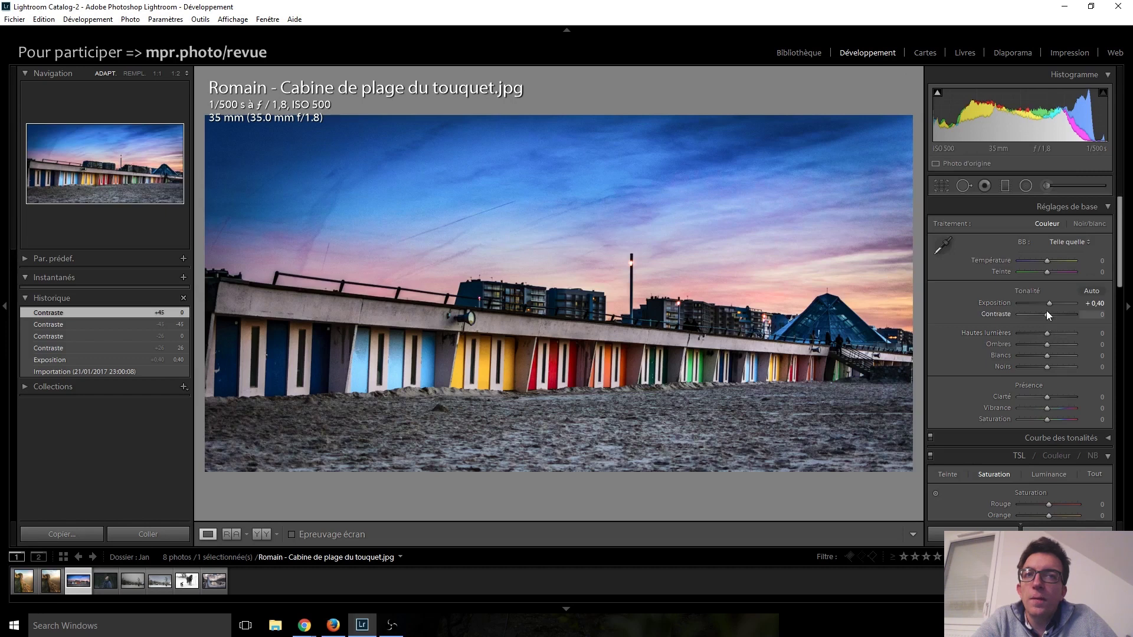
- Set Contrast to -35, Shadows to +20 and Whites to +35 on the beach-hut photo
scroll(1046, 314, "down", 3)
scroll(1046, 314, "down", 3)
scroll(1046, 313, "down", 4)
scroll(1046, 314, "down", 2)
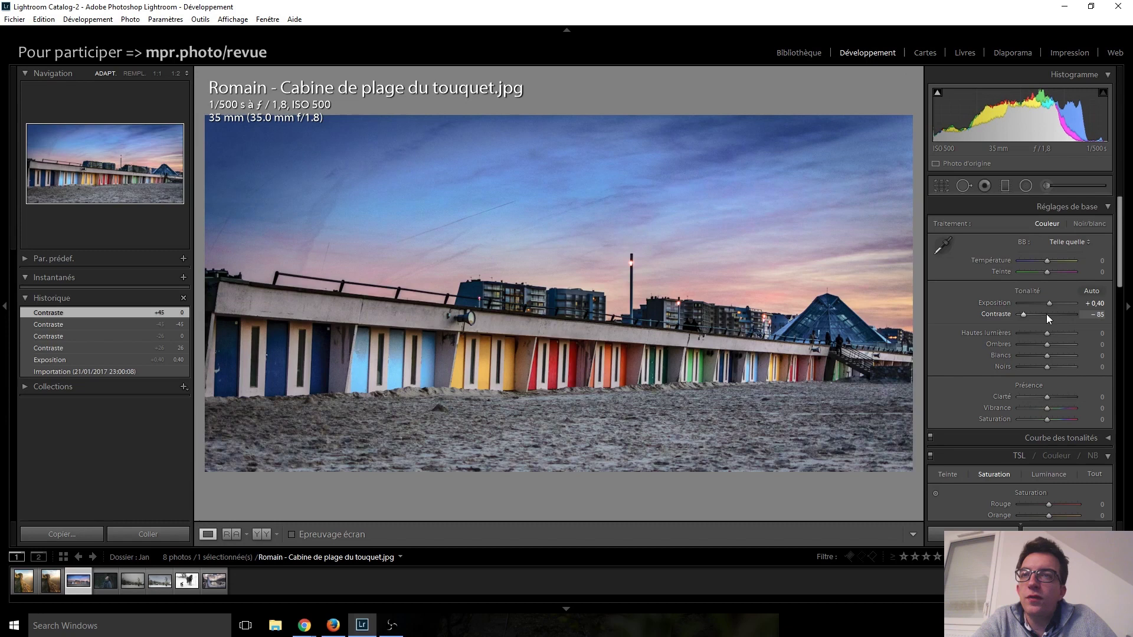
scroll(1048, 319, "up", 2)
scroll(1048, 319, "up", 2)
scroll(1048, 319, "up", 1)
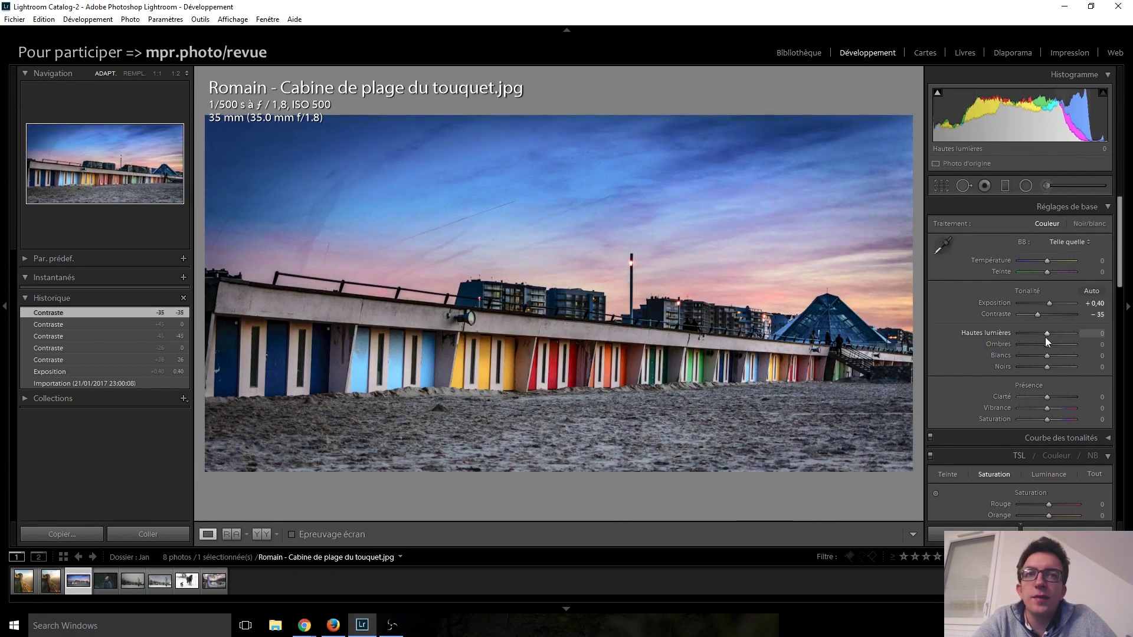
scroll(1045, 349, "up", 4)
scroll(1046, 348, "up", 5)
scroll(1046, 349, "up", 4)
scroll(1045, 349, "down", 3)
scroll(1045, 349, "down", 2)
scroll(1045, 348, "down", 2)
scroll(1045, 349, "down", 2)
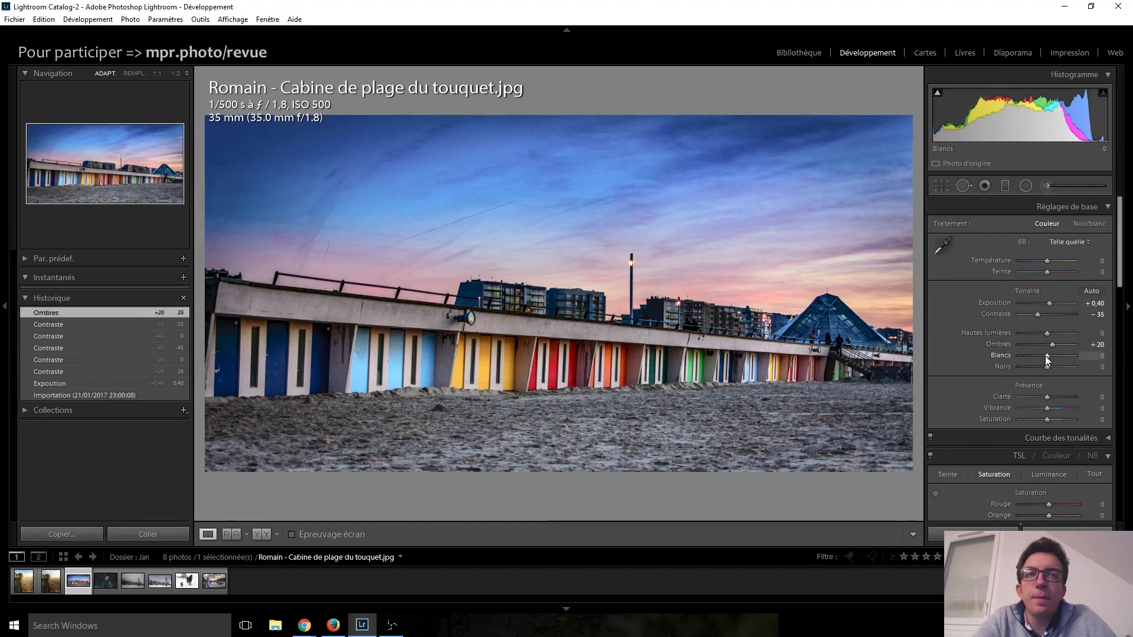
scroll(1045, 356, "up", 4)
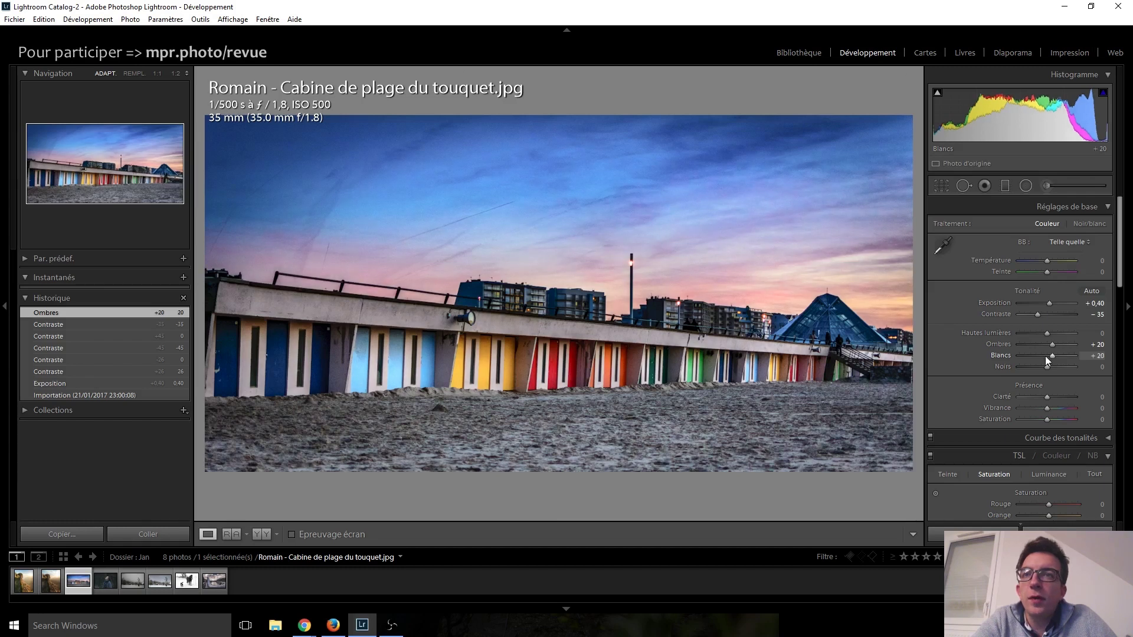
scroll(1046, 356, "up", 3)
scroll(1045, 356, "up", 3)
scroll(1046, 356, "up", 3)
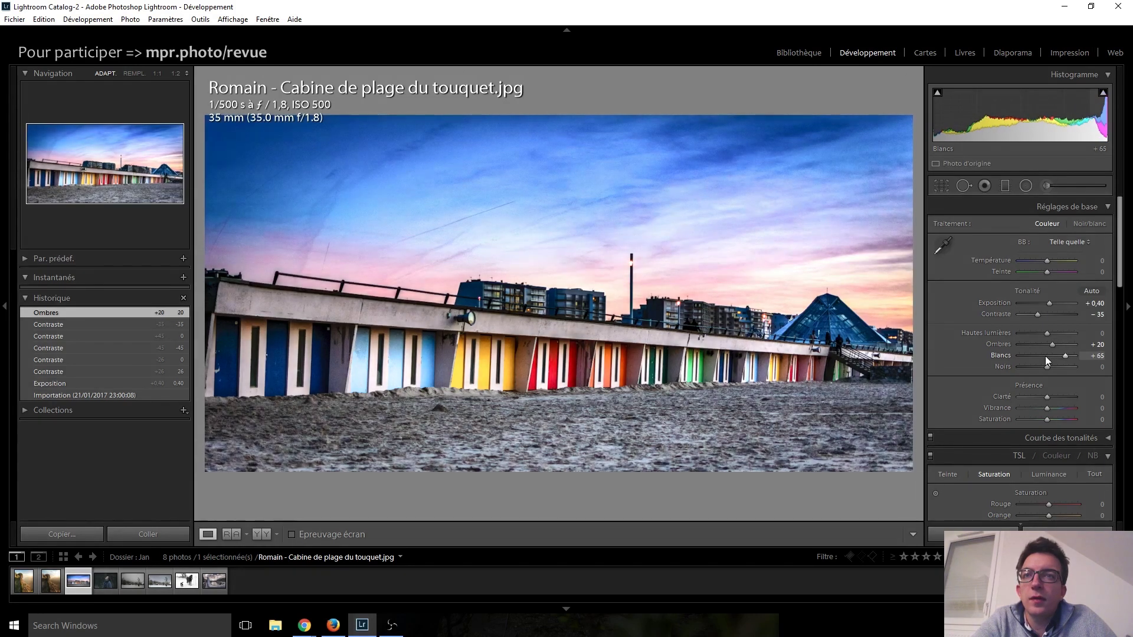
scroll(1046, 356, "down", 4)
scroll(1045, 356, "down", 2)
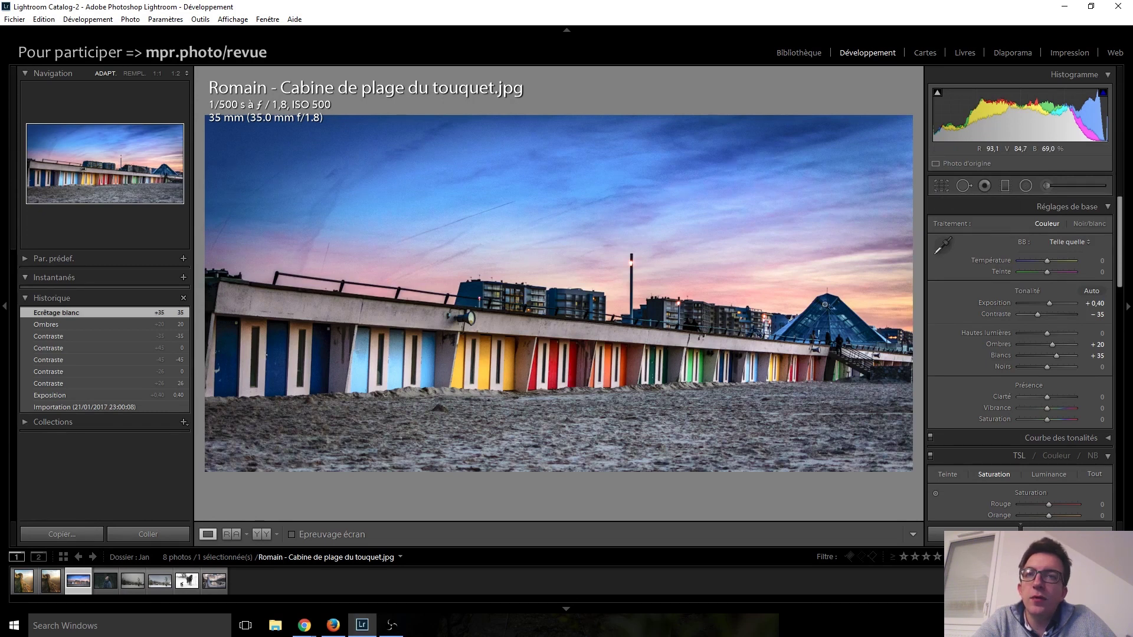
scroll(955, 354, "down", 1)
scroll(955, 354, "down", 3)
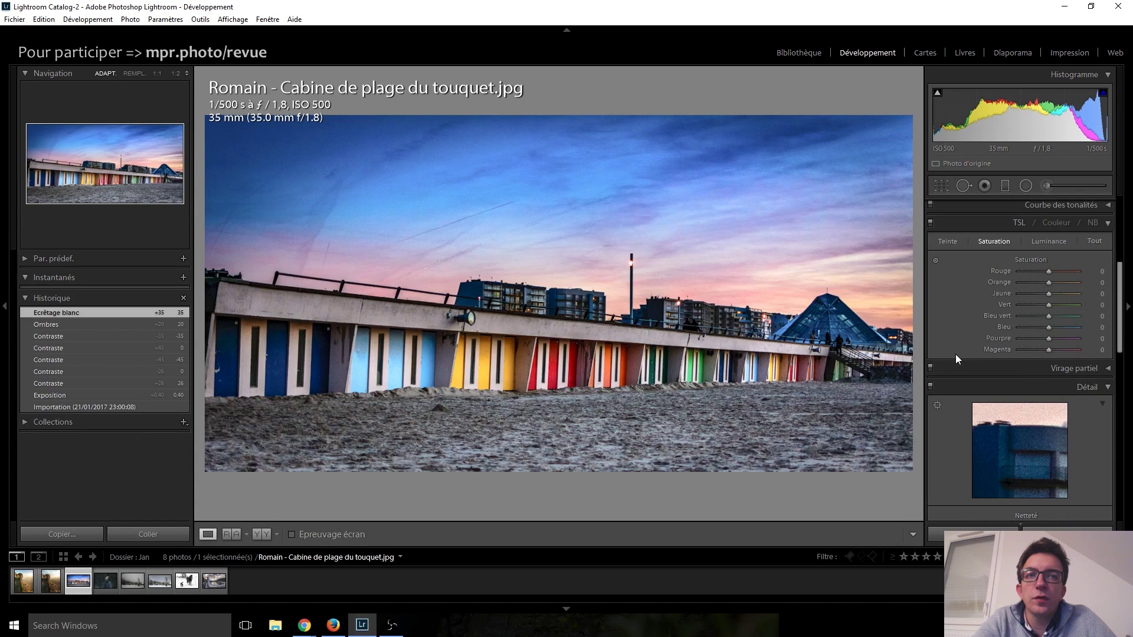
scroll(955, 354, "down", 1)
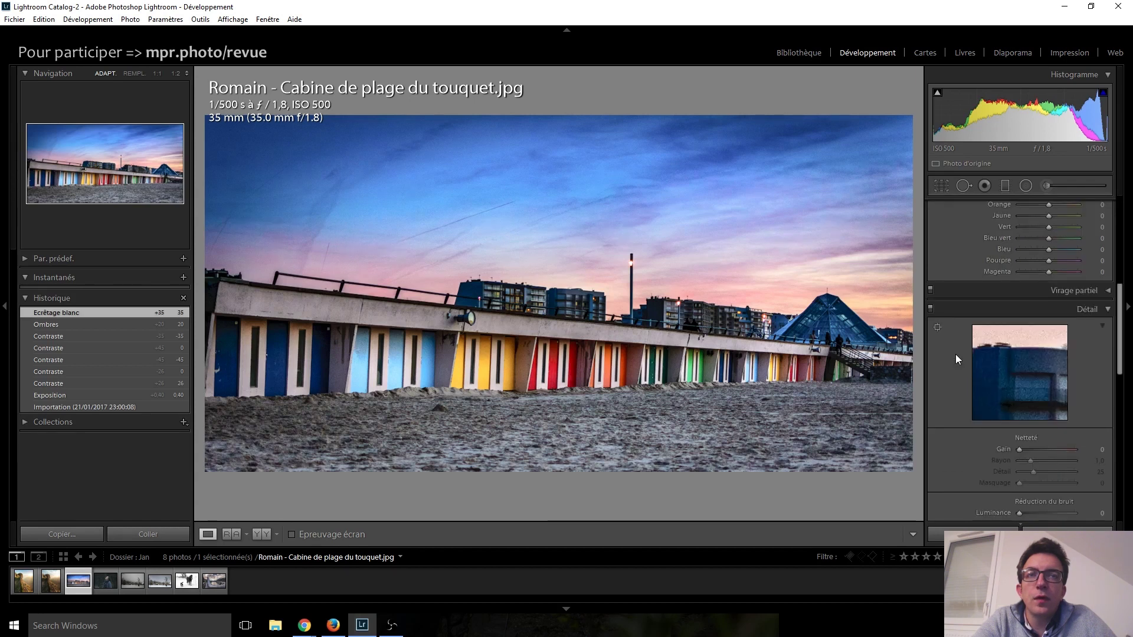
scroll(956, 355, "down", 1)
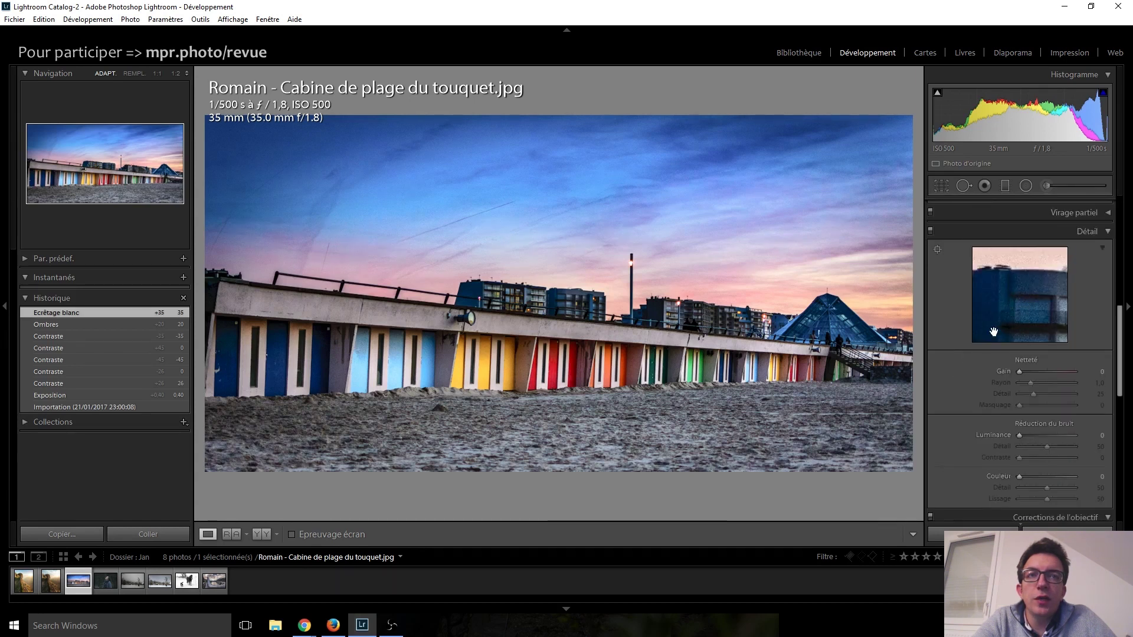
scroll(950, 371, "down", 2)
scroll(950, 371, "down", 1)
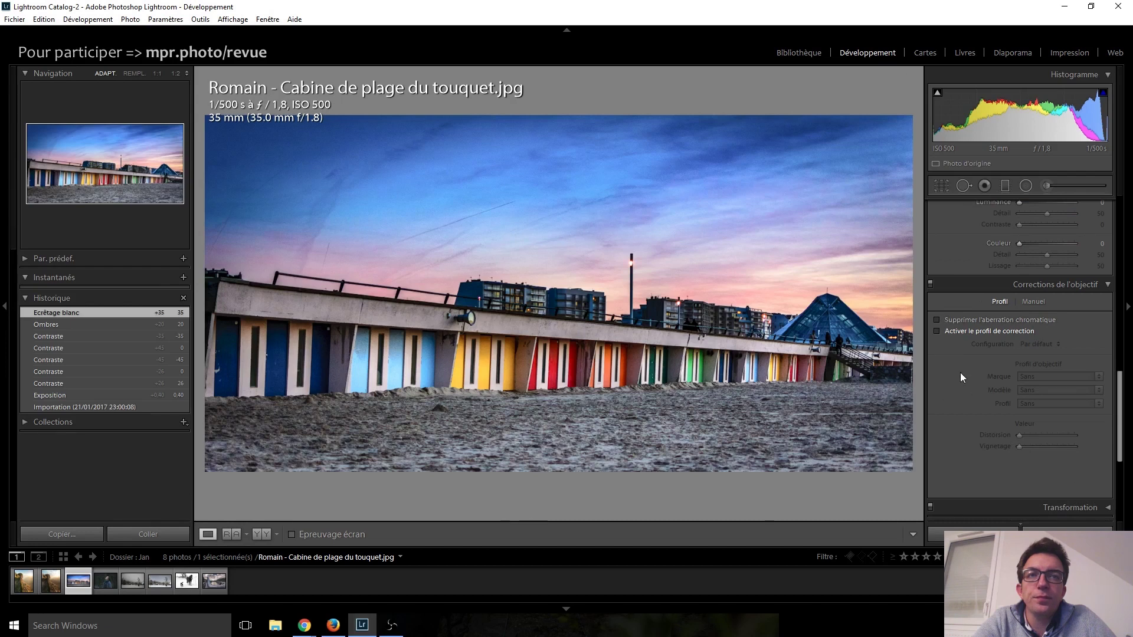
scroll(961, 376, "down", 3)
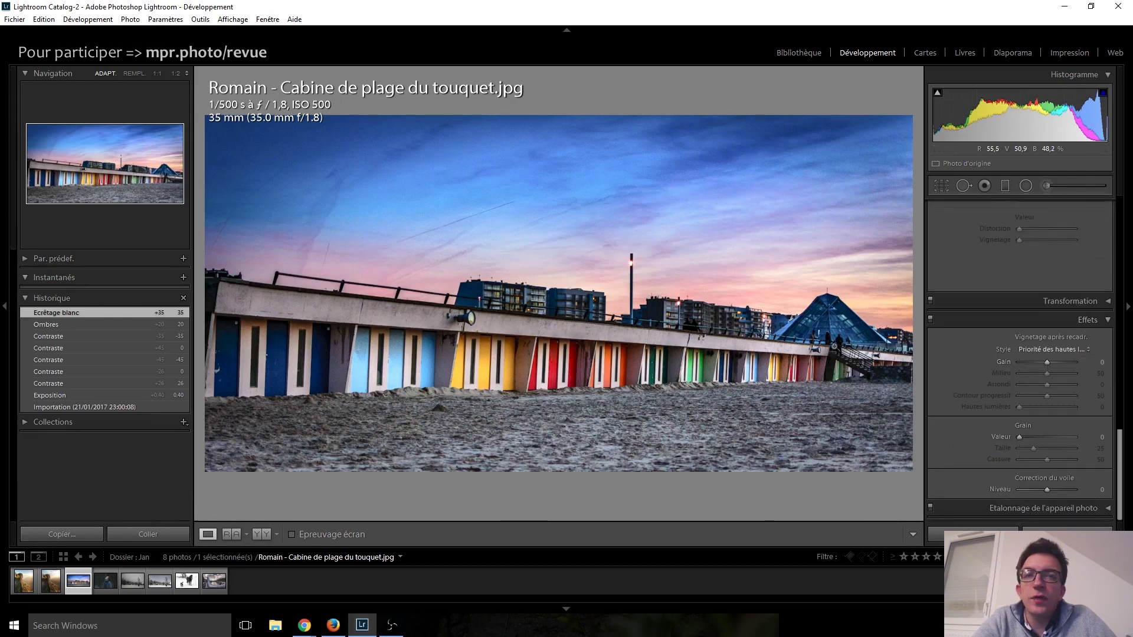
scroll(975, 426, "up", 10)
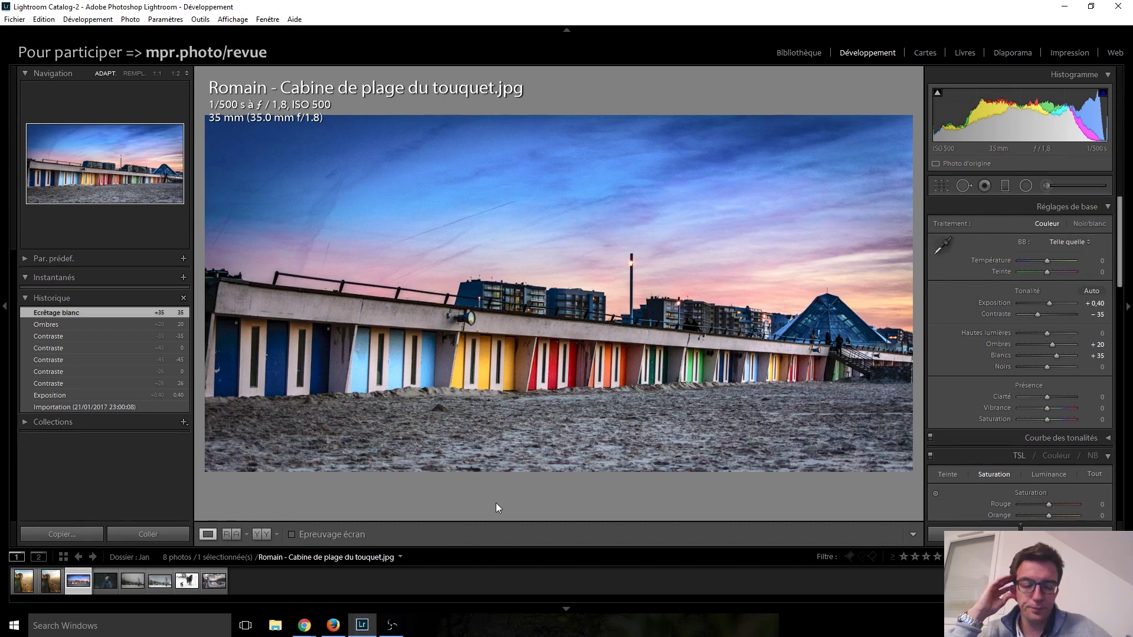
- Toggle Before/After on the beach-hut edit, then advance to the snowy portrait
key("backslash")
key("backslash")
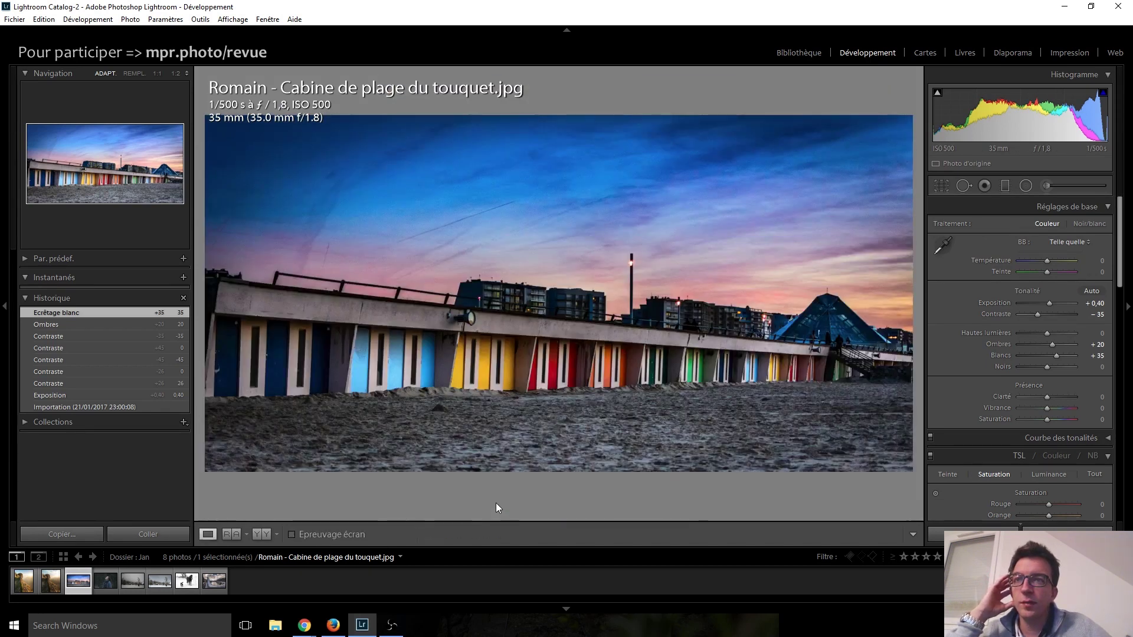
key("backslash")
key("backslash")
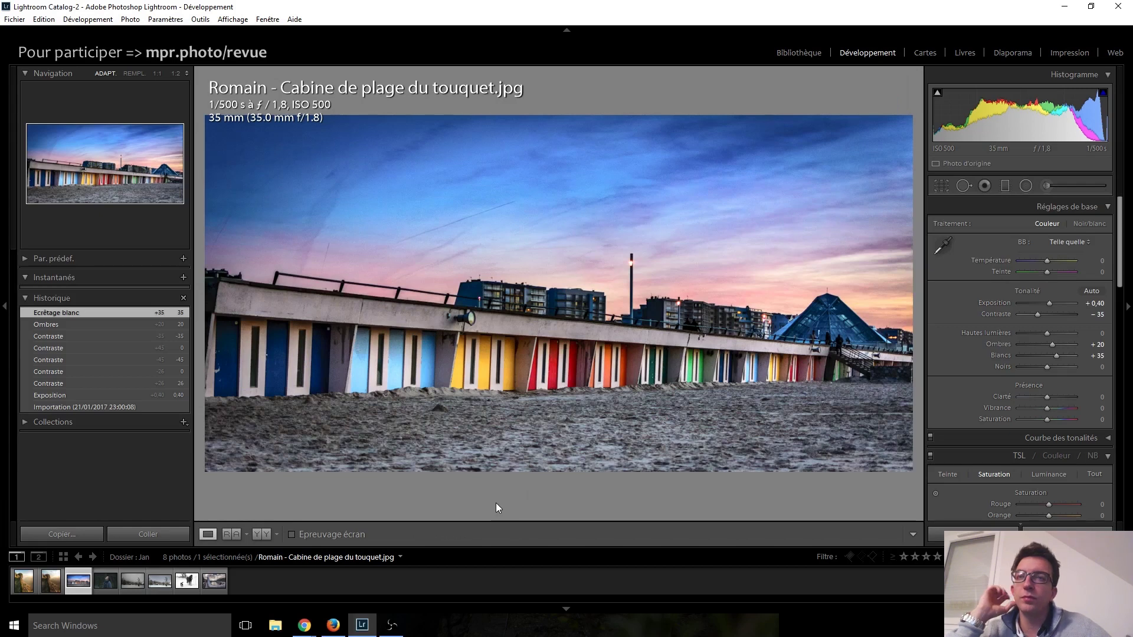
key("Right")
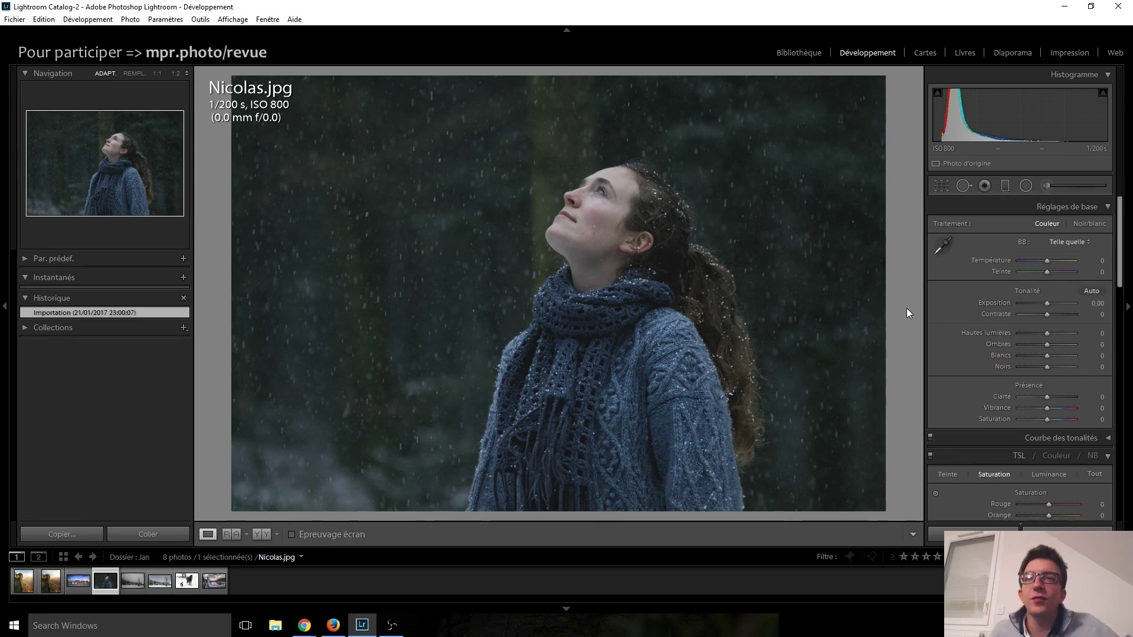
- Inspect Nicolas.jpg at 1:1 on the hair, snowflakes and scarf, then return to full view
left_click(652, 187)
mouse_move(685, 255)
left_mouse_down()
mouse_move(494, 215)
mouse_move(576, 142)
left_mouse_up()
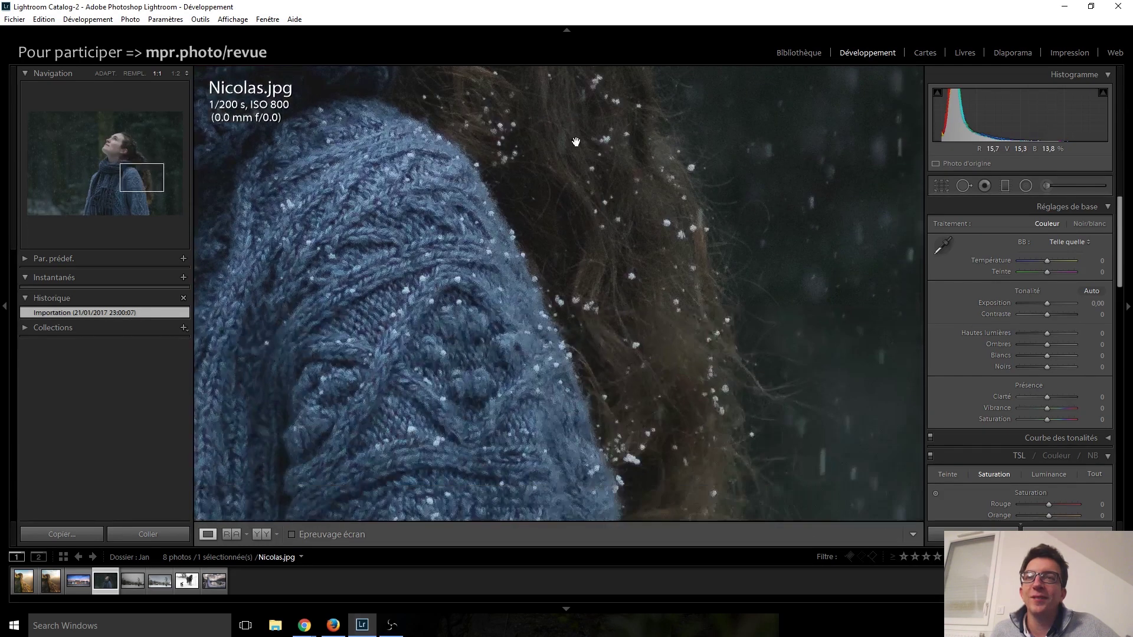
left_click(613, 295)
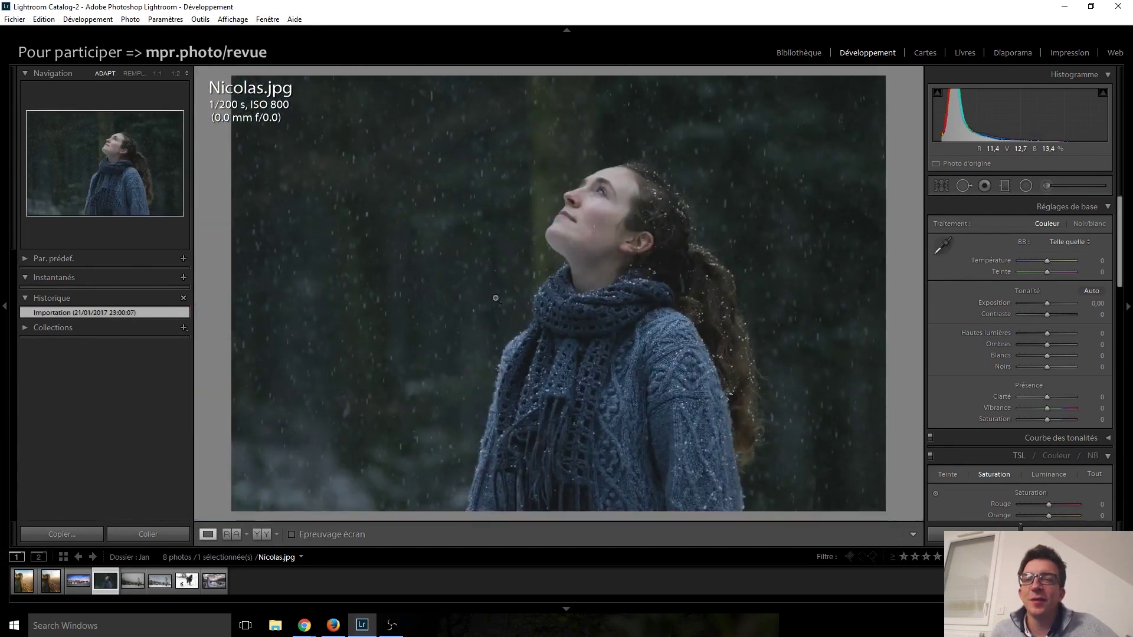
left_click(549, 324)
left_click_drag(797, 314, 577, 162)
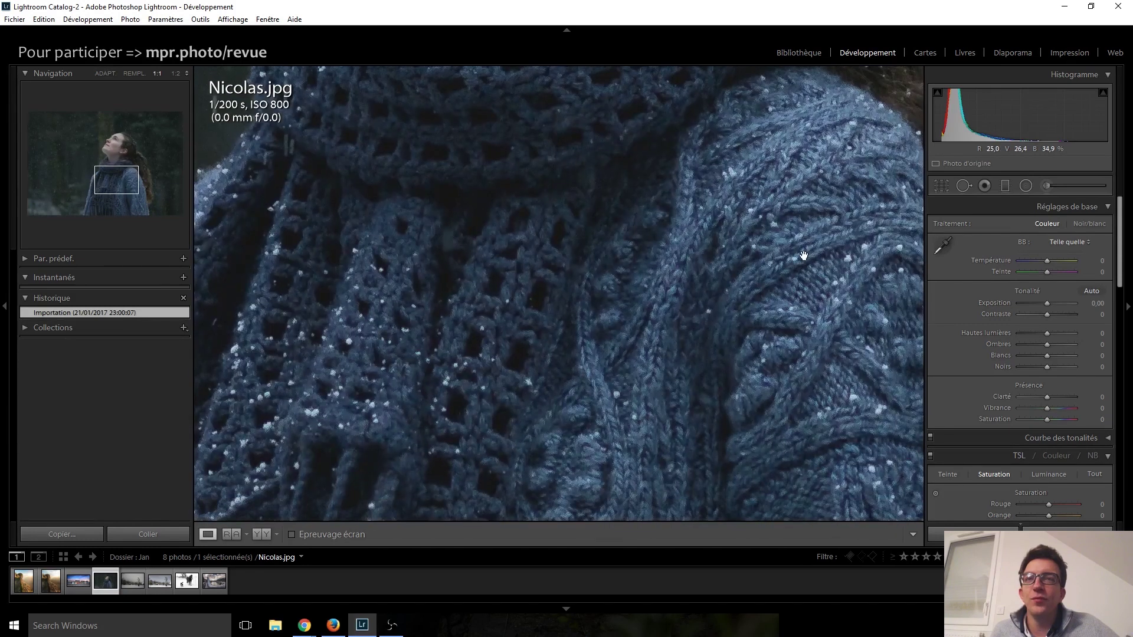
left_click(803, 255)
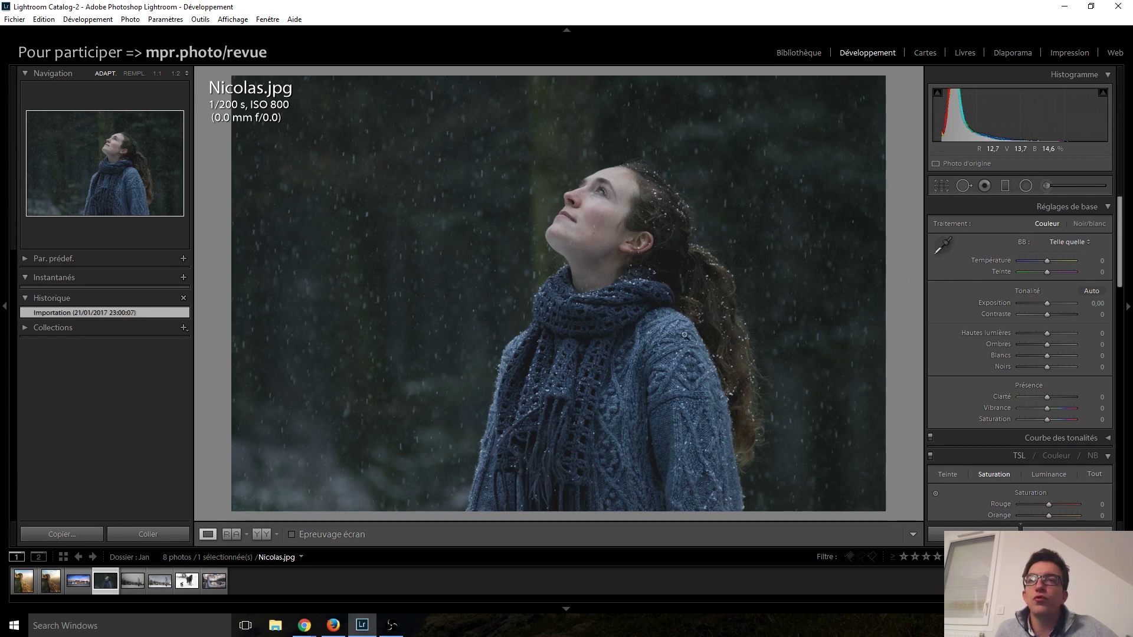
- Raise the portrait's Exposure to +2,35
left_click_drag(1045, 303, 1046, 306)
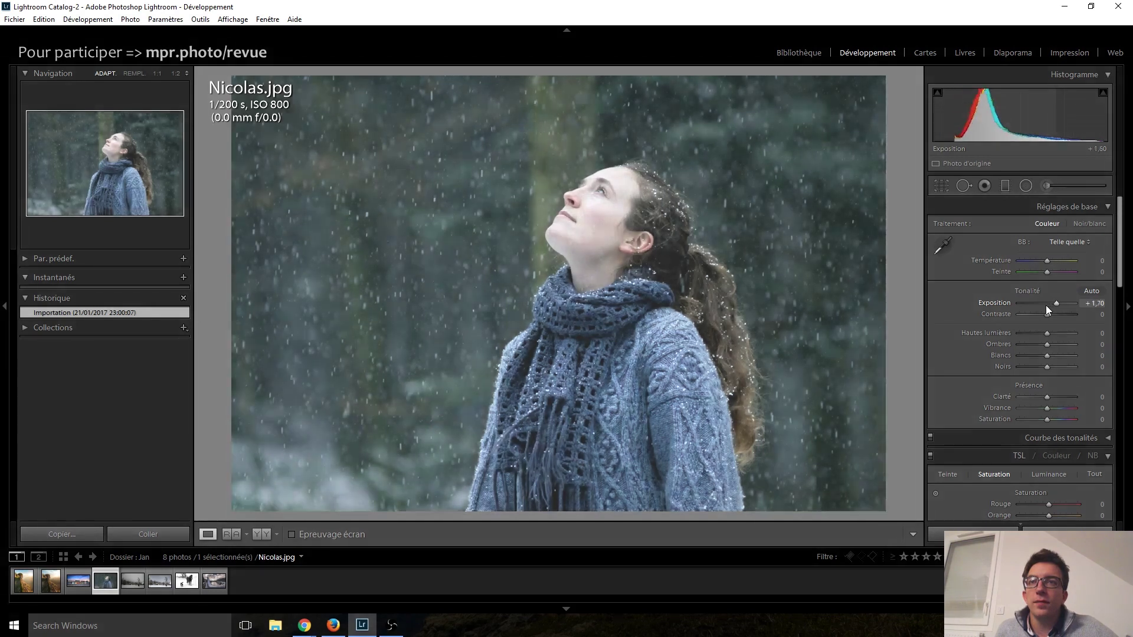
scroll(1046, 305, "up", 1)
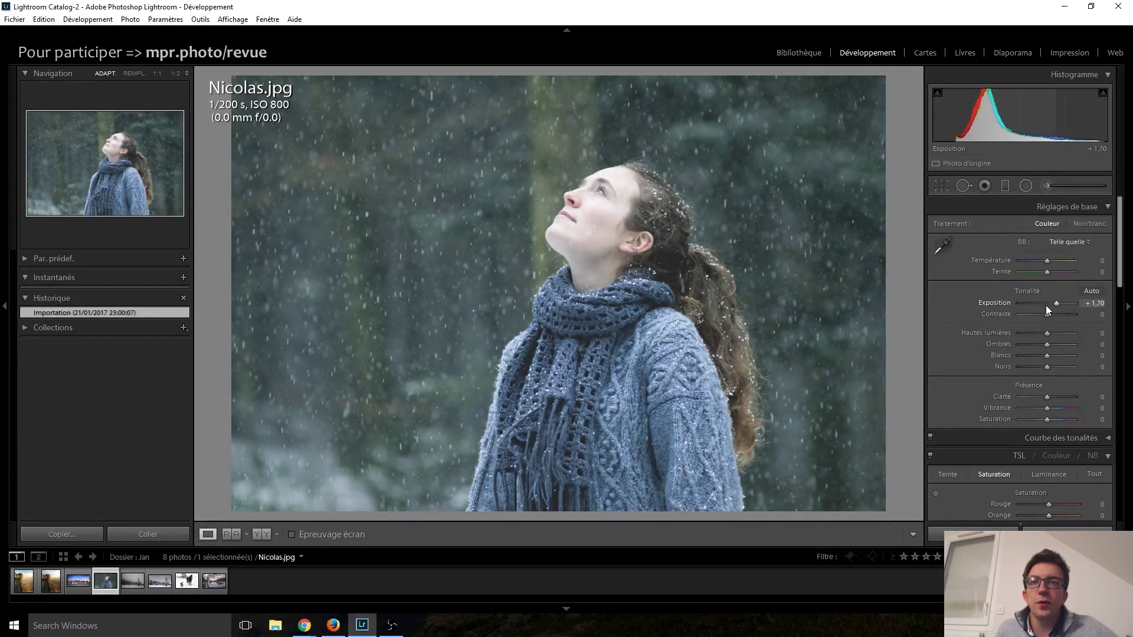
scroll(1046, 306, "up", 1)
scroll(1046, 306, "up", 5)
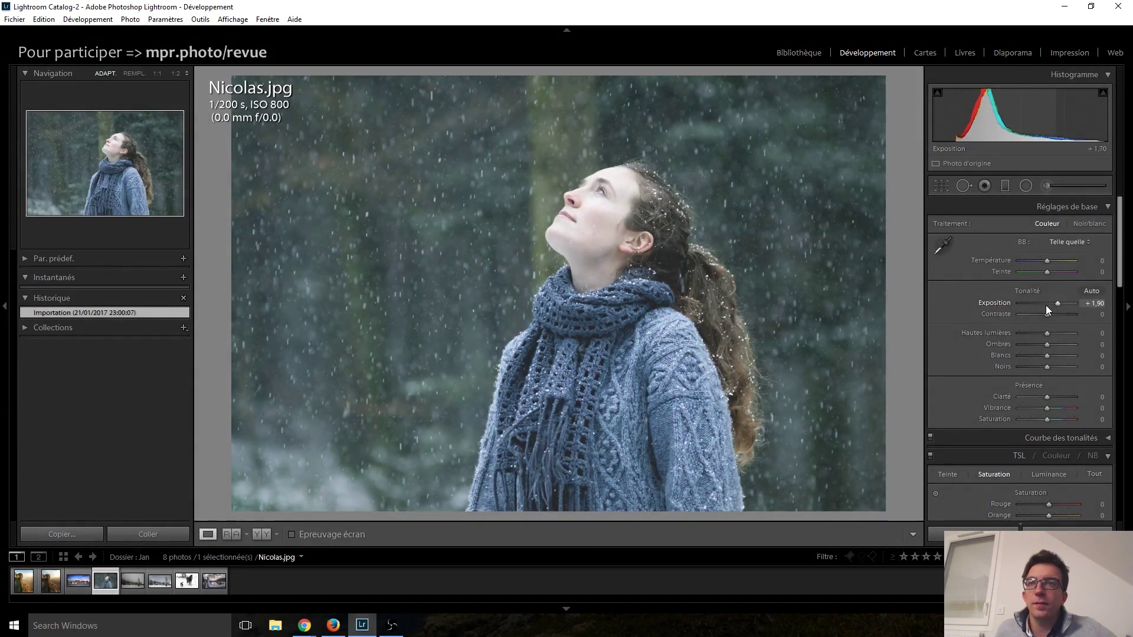
scroll(1045, 306, "up", 6)
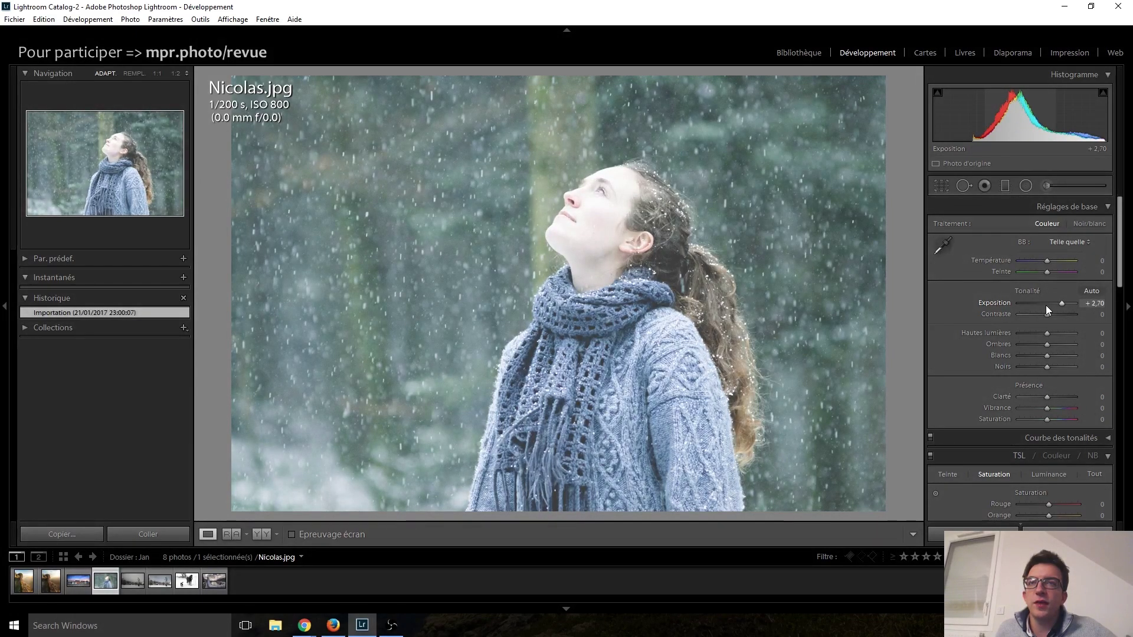
scroll(1046, 305, "down", 1)
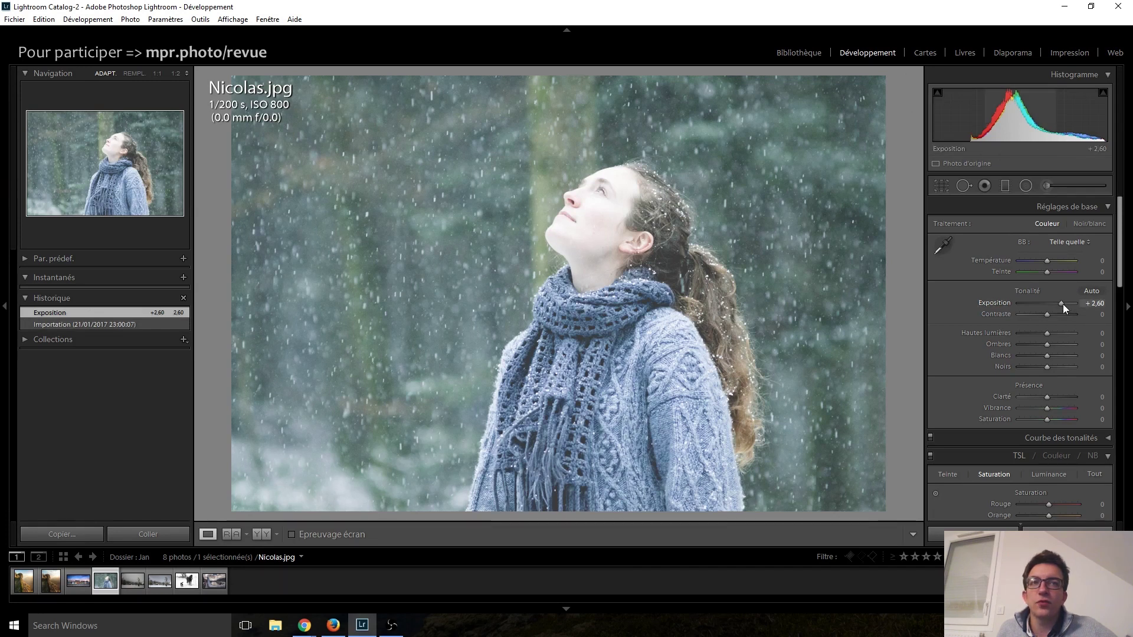
scroll(1063, 307, "down", 1)
left_click_drag(1063, 303, 1065, 303)
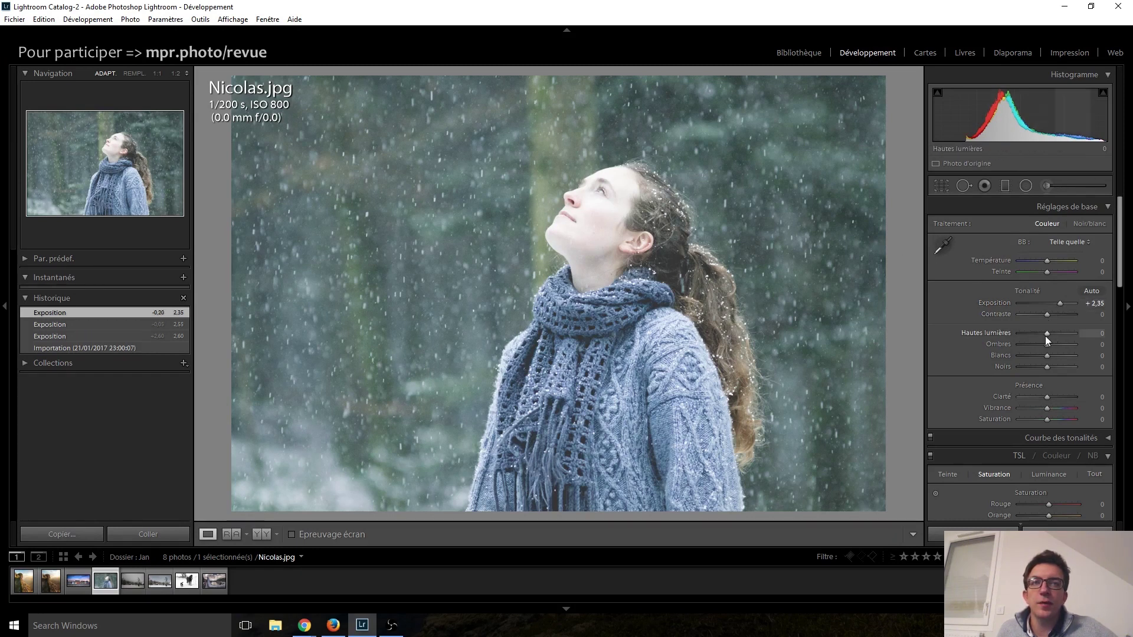
- Pull Highlights down to -100 and raise Whites to about +80
scroll(1046, 335, "down", 5)
scroll(1046, 335, "down", 8)
scroll(1046, 335, "down", 7)
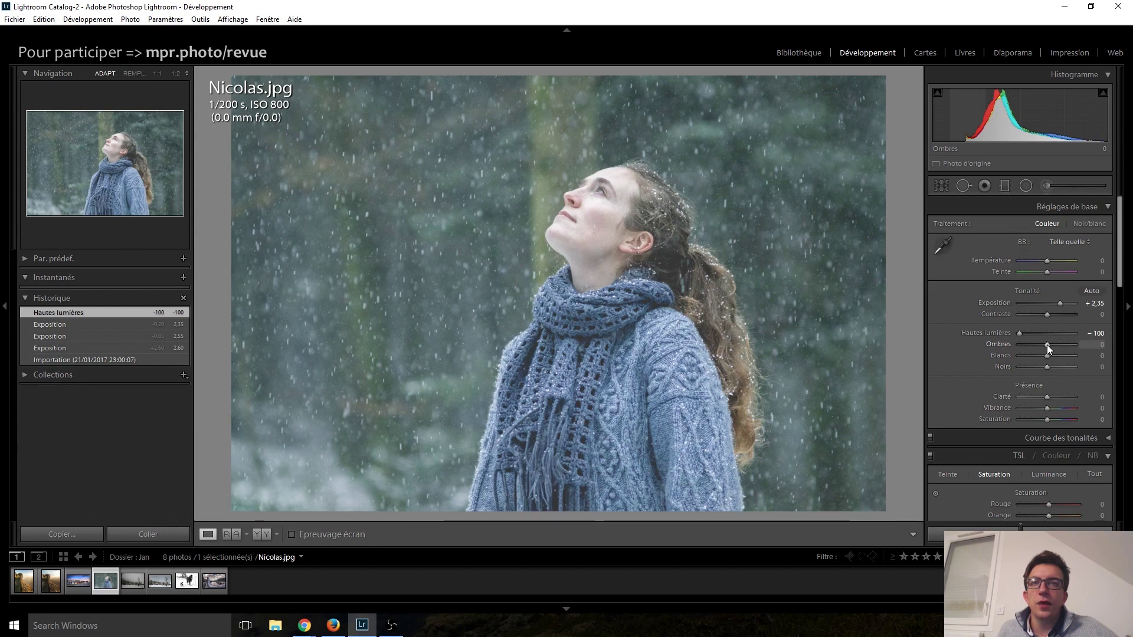
scroll(1046, 356, "up", 6)
scroll(1045, 356, "up", 7)
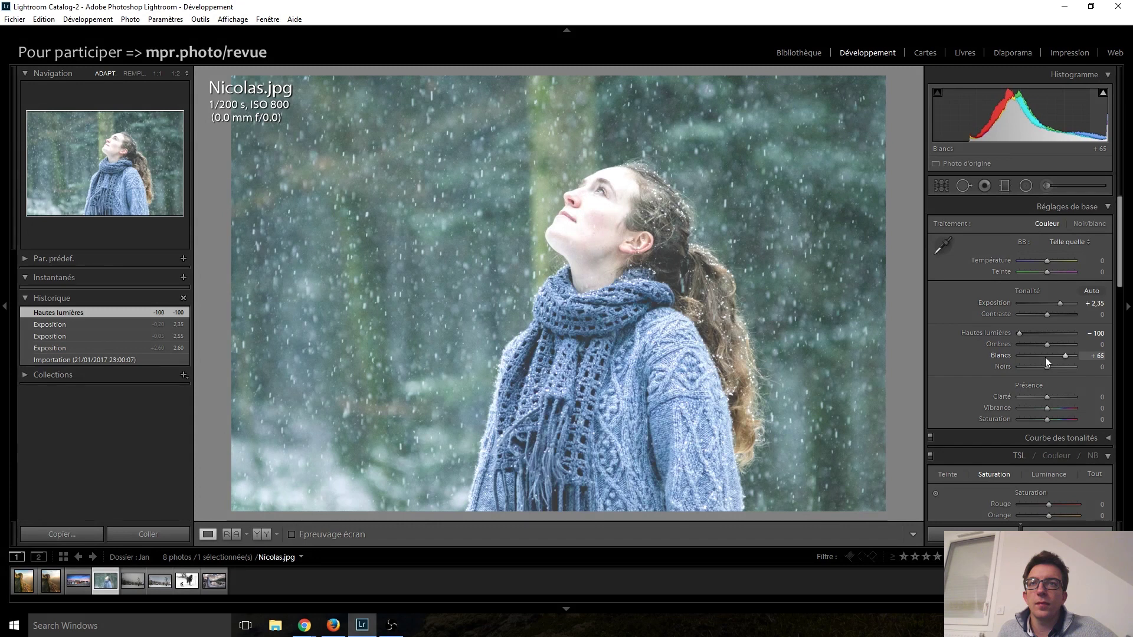
scroll(1046, 356, "up", 4)
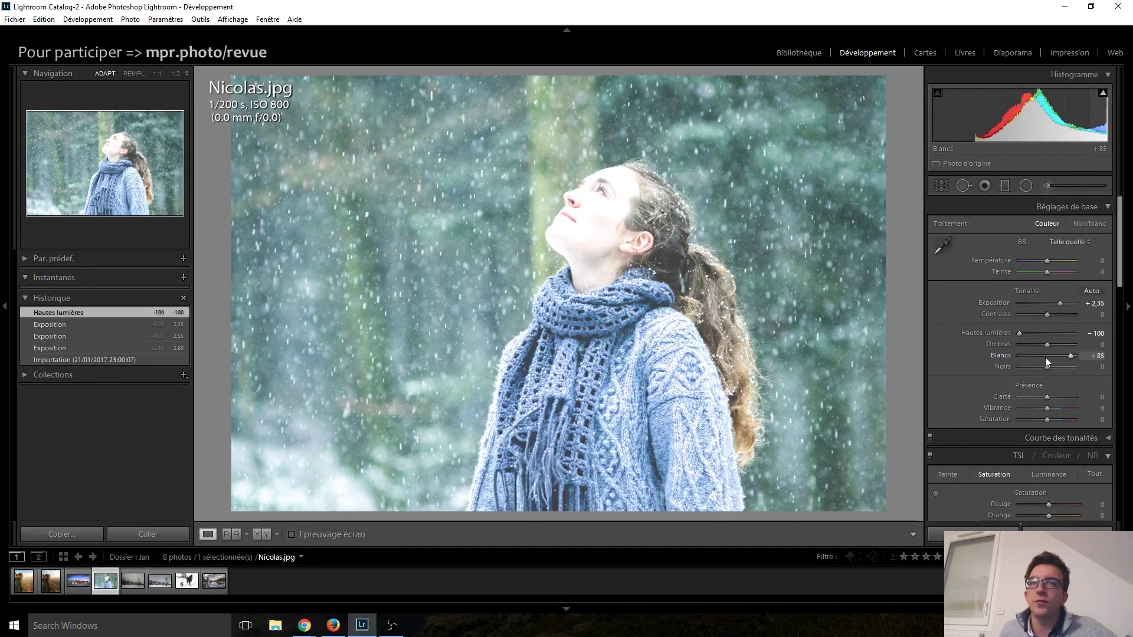
scroll(1046, 357, "down", 1)
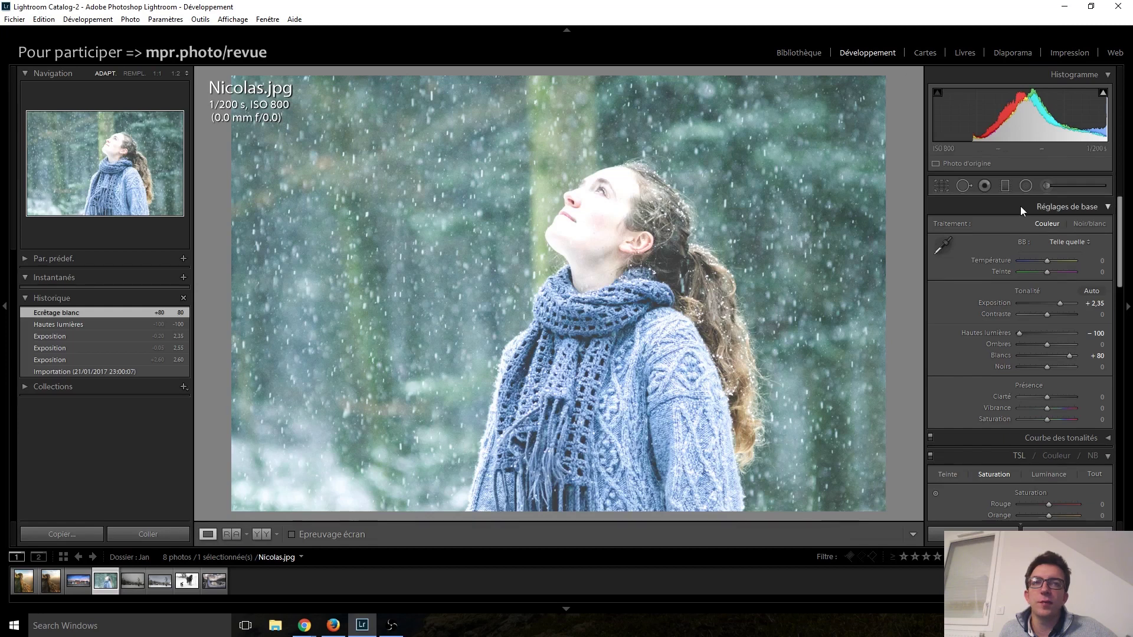
- Draw a radial filter ellipse fitted over the woman
left_click(1025, 185)
left_click_drag(607, 340, 792, 590)
left_click_drag(667, 442, 667, 482)
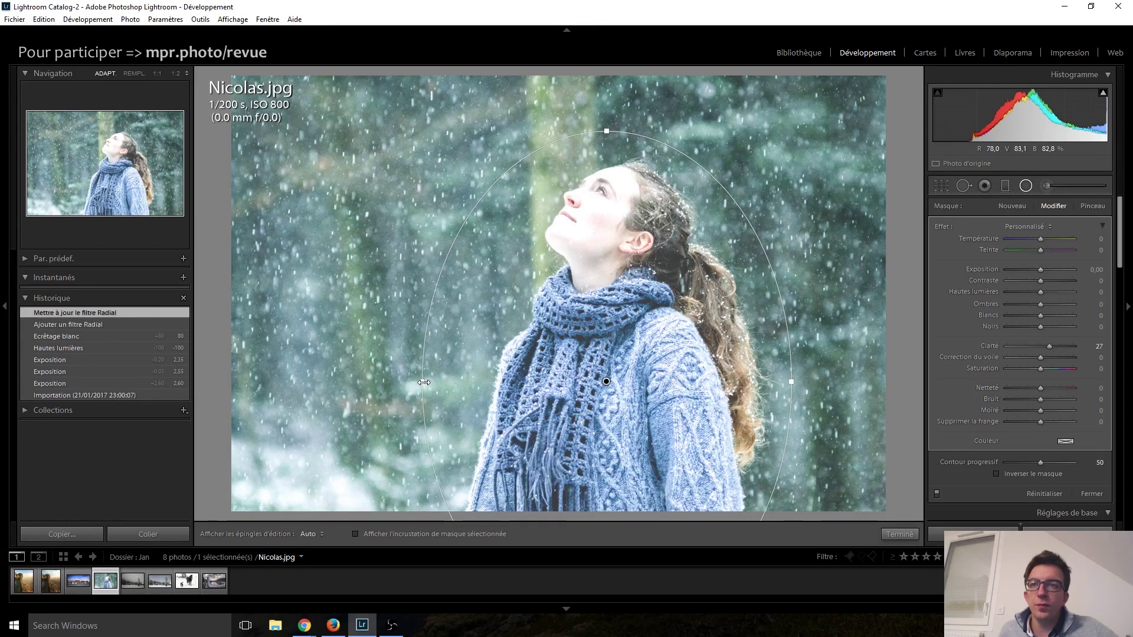
left_click_drag(439, 383, 580, 405)
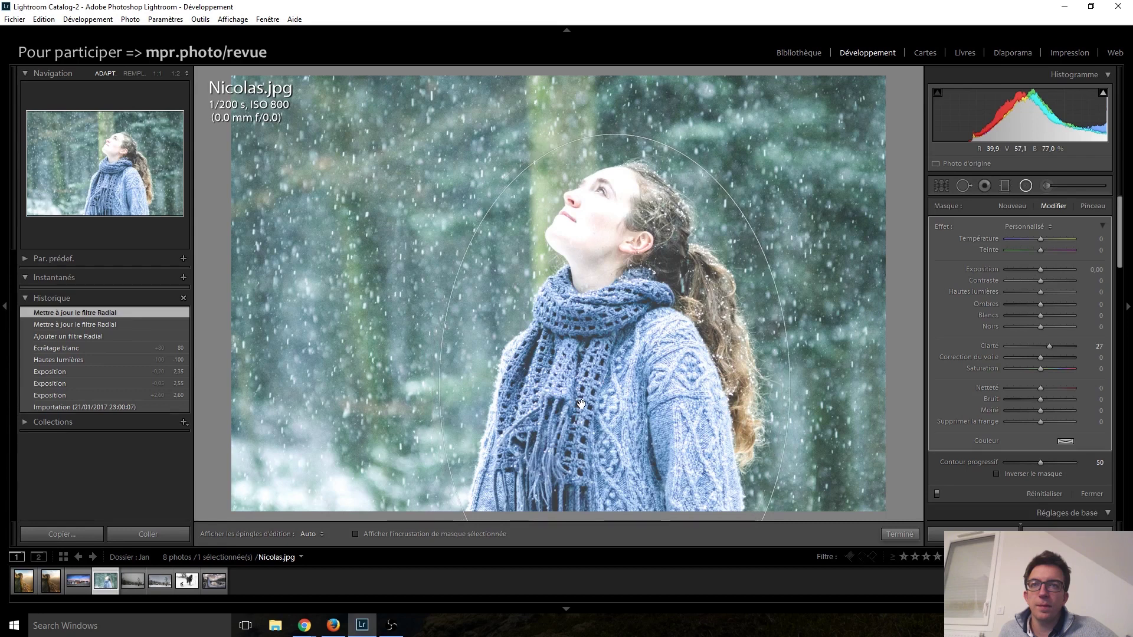
- Reset the radial Clarity, invert the mask and set its Exposure to -0,87
double_click(1052, 344)
left_click(1002, 475)
left_click_drag(1046, 270, 1039, 274)
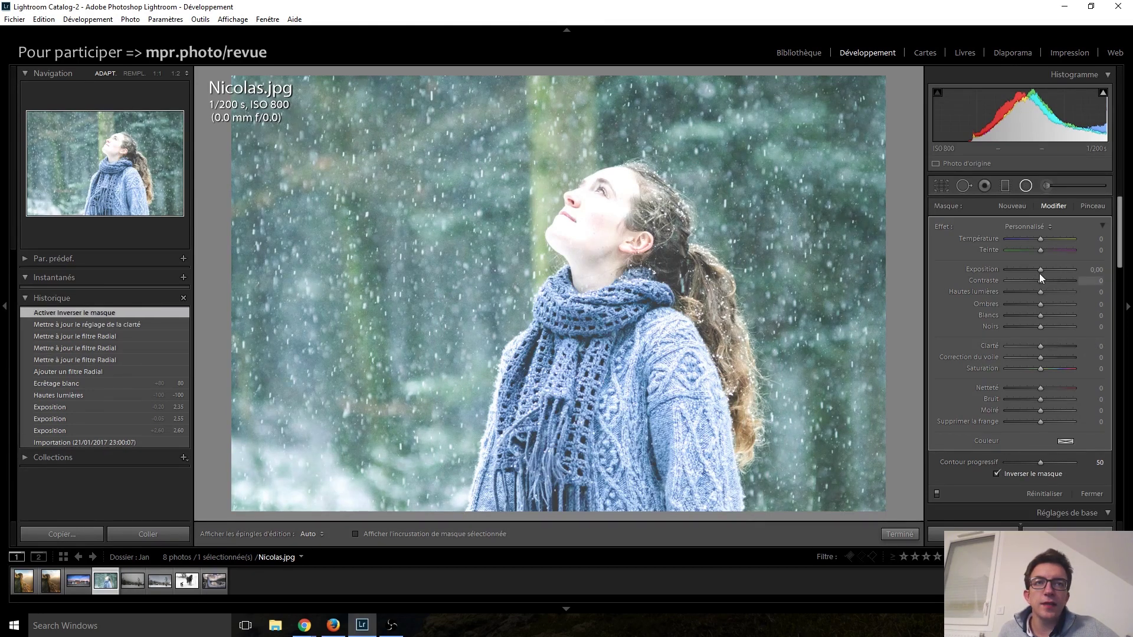
key("Down")
key("Down")
key("Up")
key("Up")
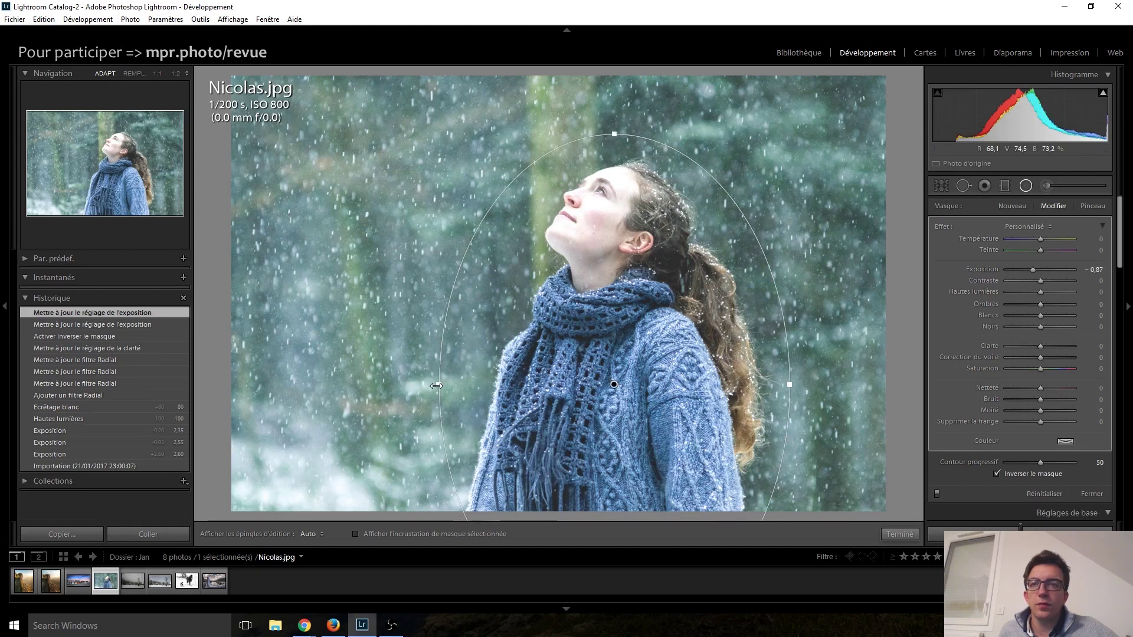
- Enlarge the ellipse around the woman and set the masked Highlights to -47
left_click_drag(436, 386, 387, 385)
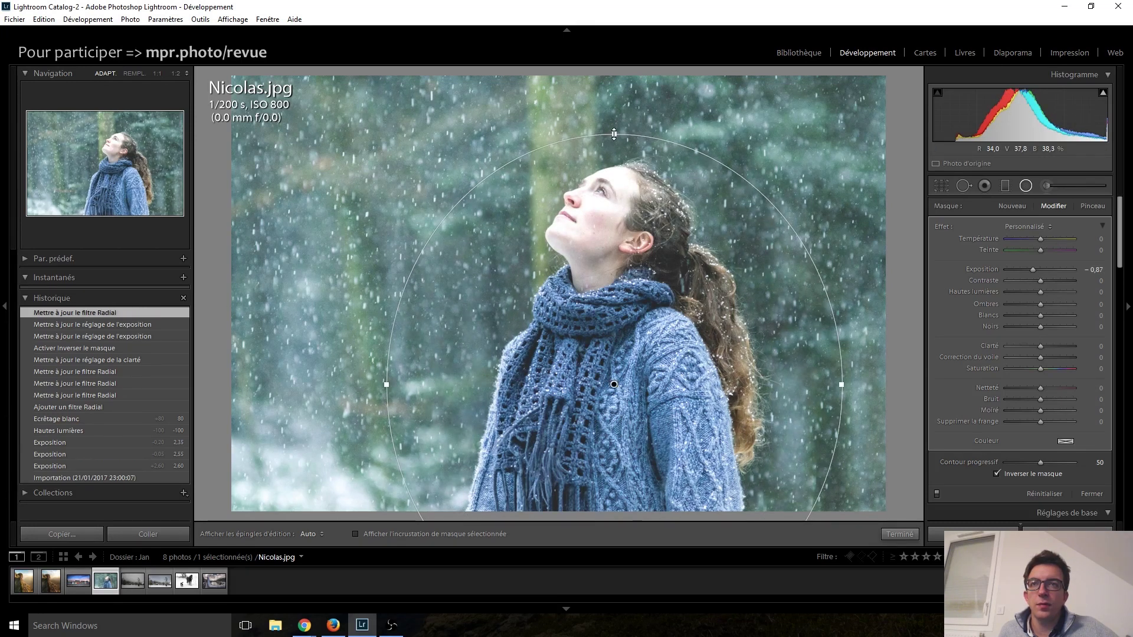
left_click_drag(614, 134, 614, 108)
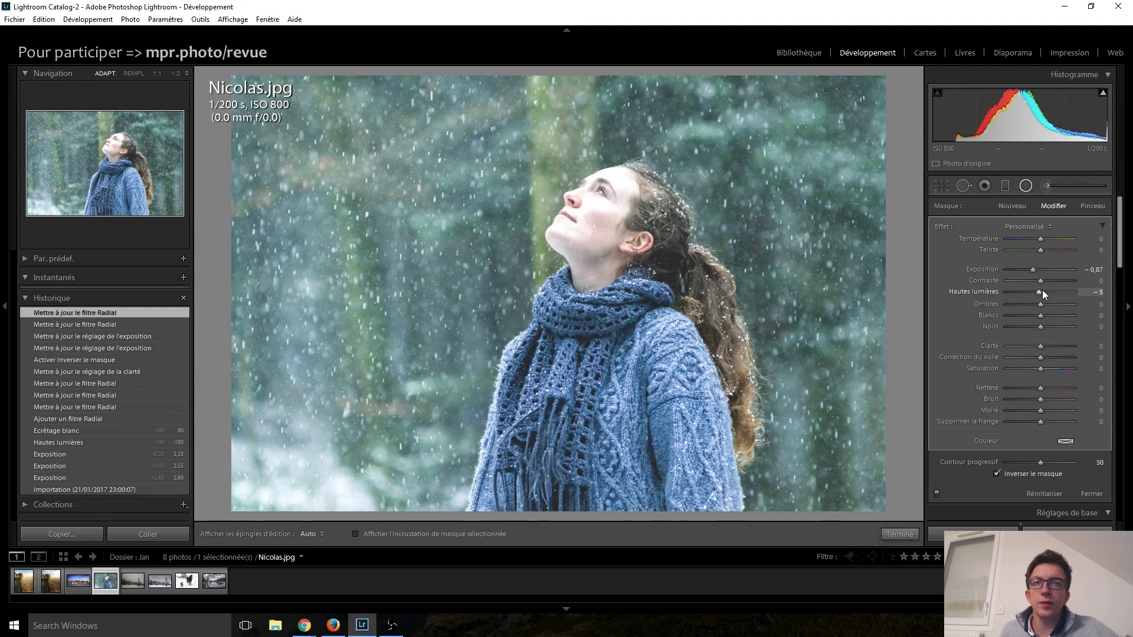
scroll(1042, 292, "down", 5)
scroll(1043, 295, "down", 2)
scroll(1043, 295, "down", 2)
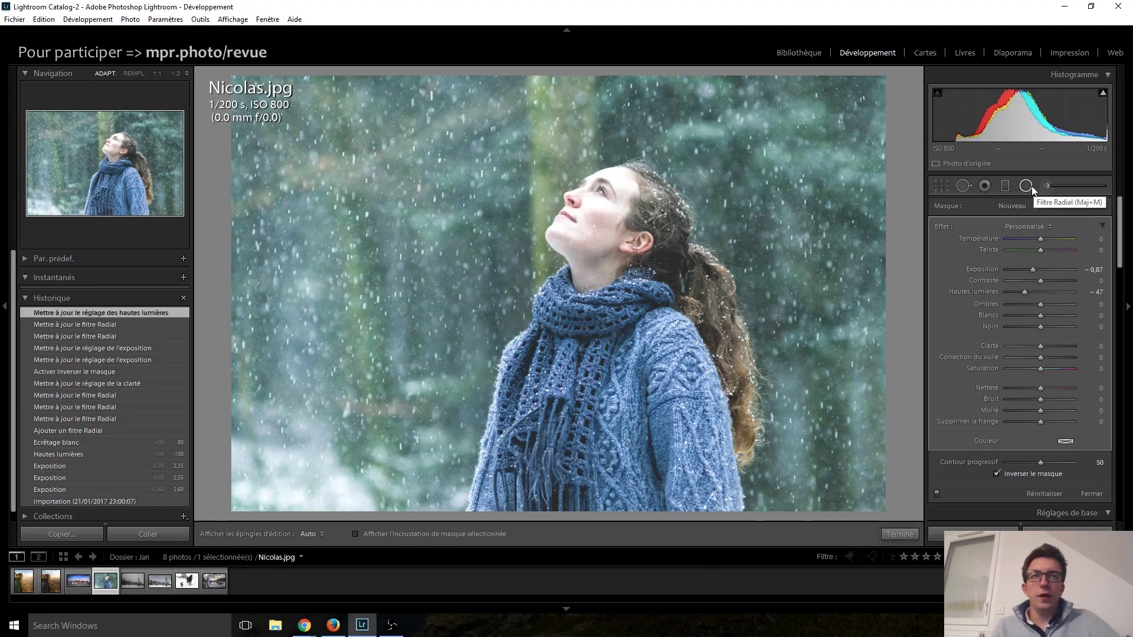
- Draw a new radial filter around the woman's head, reset its Clarity, and invert the mask
left_click(1011, 205)
mouse_move(607, 379)
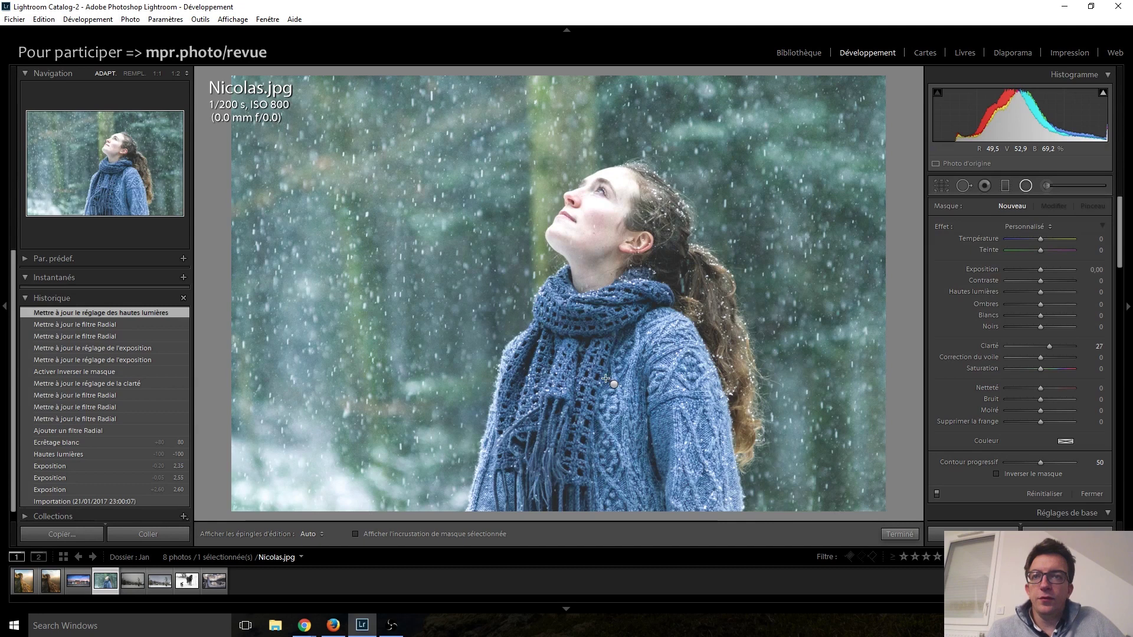
left_click_drag(578, 204, 711, 327)
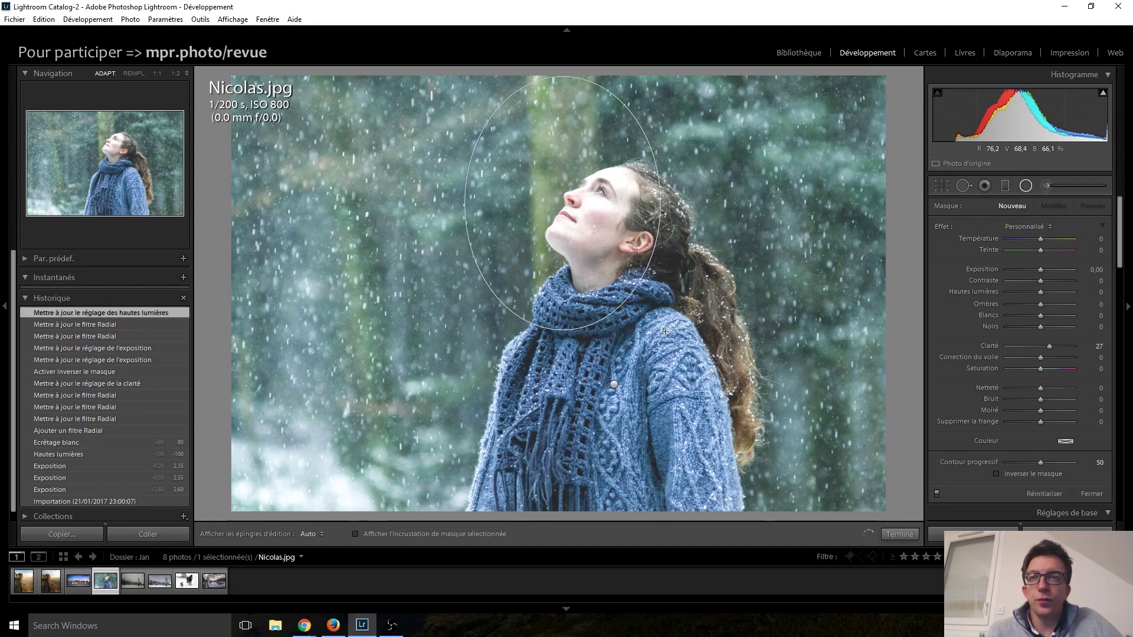
mouse_move(633, 257)
left_mouse_down()
mouse_move(663, 282)
mouse_move(665, 266)
left_mouse_up()
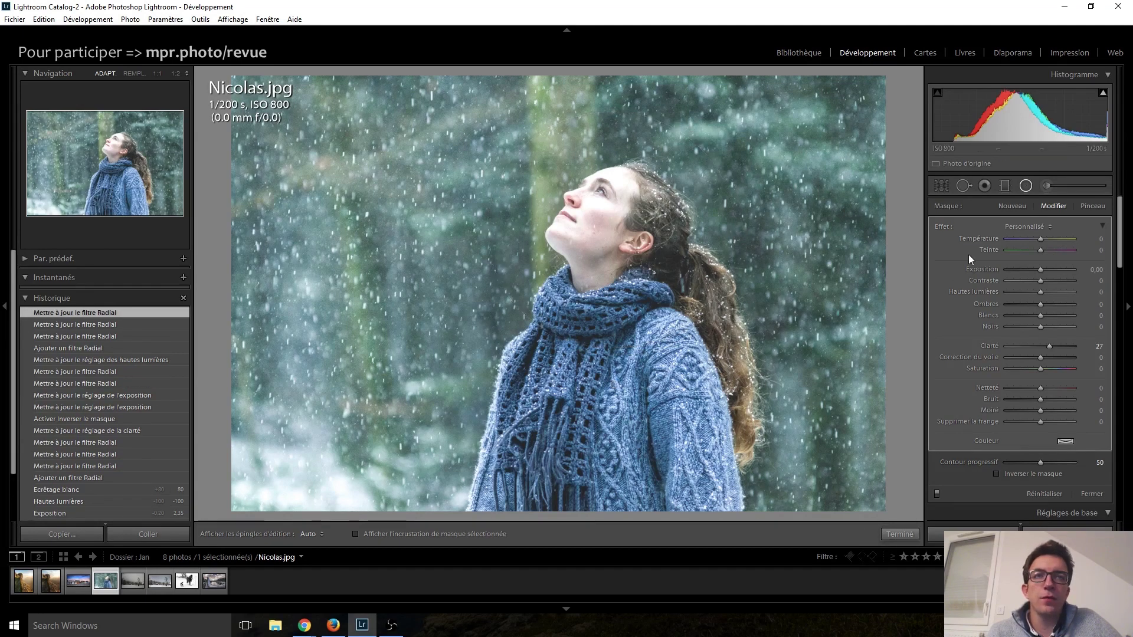
double_click(943, 227)
left_click(1032, 472)
- Set the inverted filter to Highlights -10, Whites -24 and Exposure 0.00
left_click_drag(1041, 270, 1039, 271)
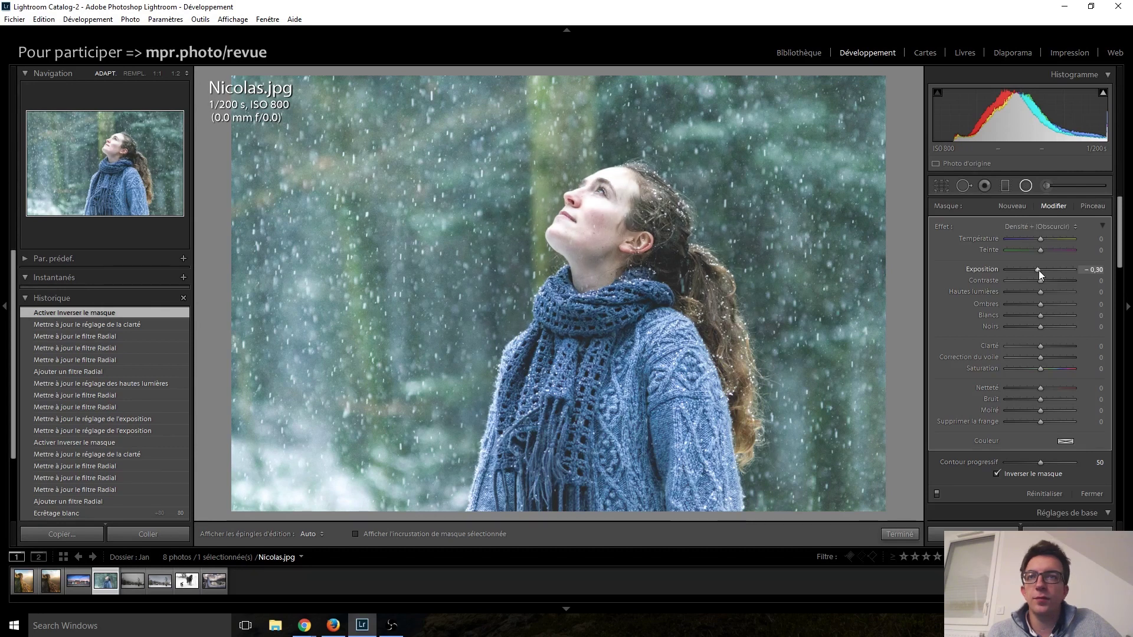
left_click_drag(1039, 270, 1038, 271)
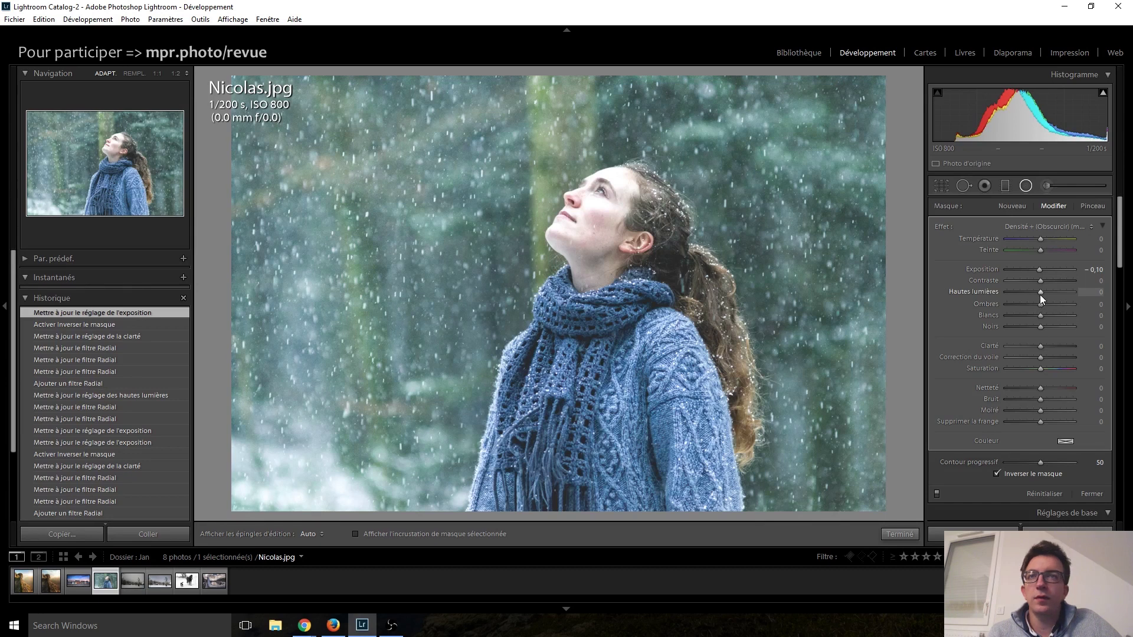
left_click_drag(1040, 295, 1037, 316)
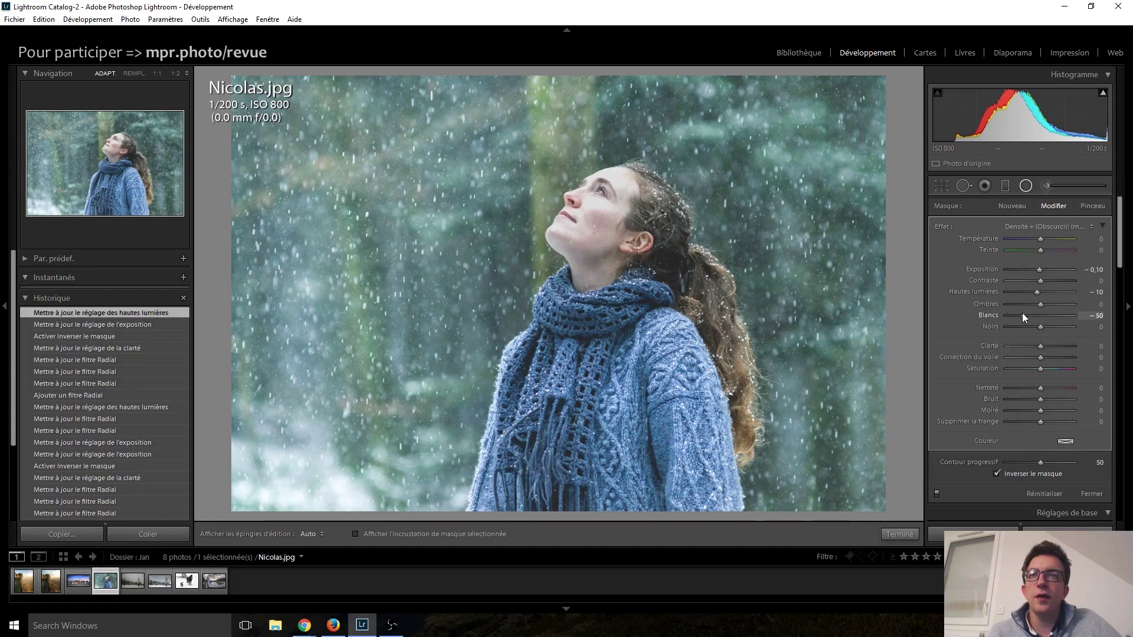
left_click(1037, 316)
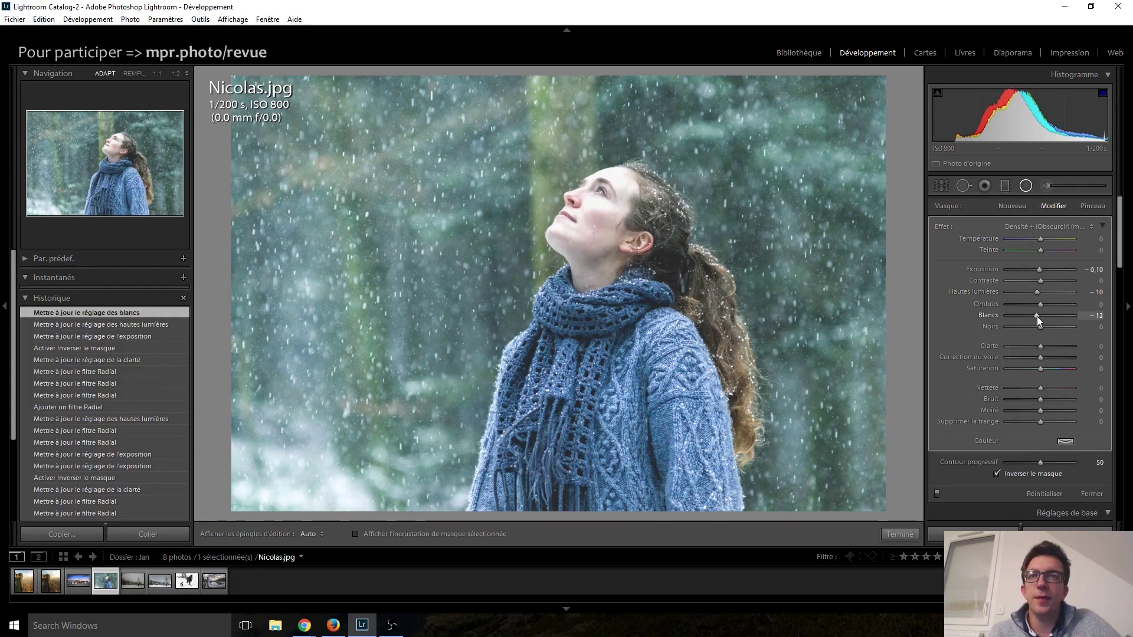
left_click(1036, 317)
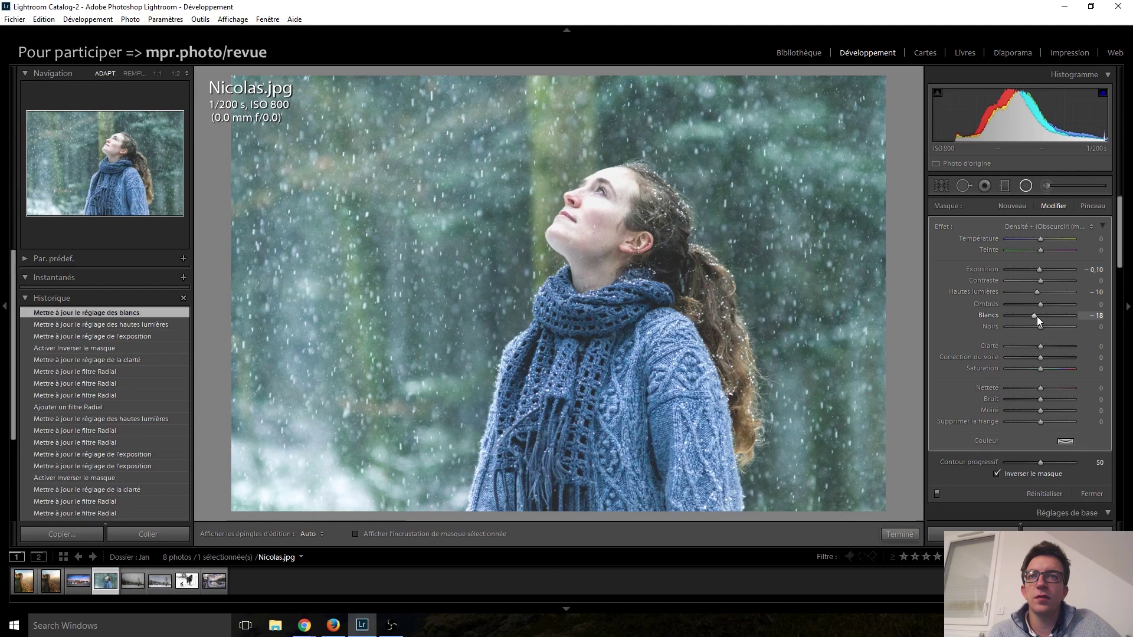
left_click(1037, 270)
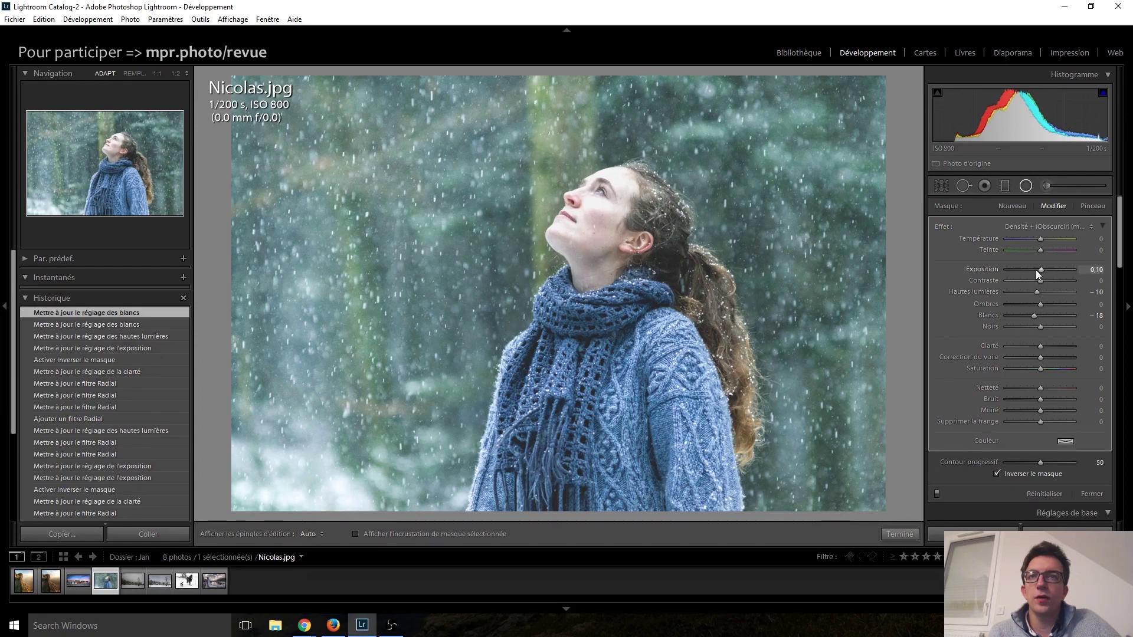
left_click(1038, 271)
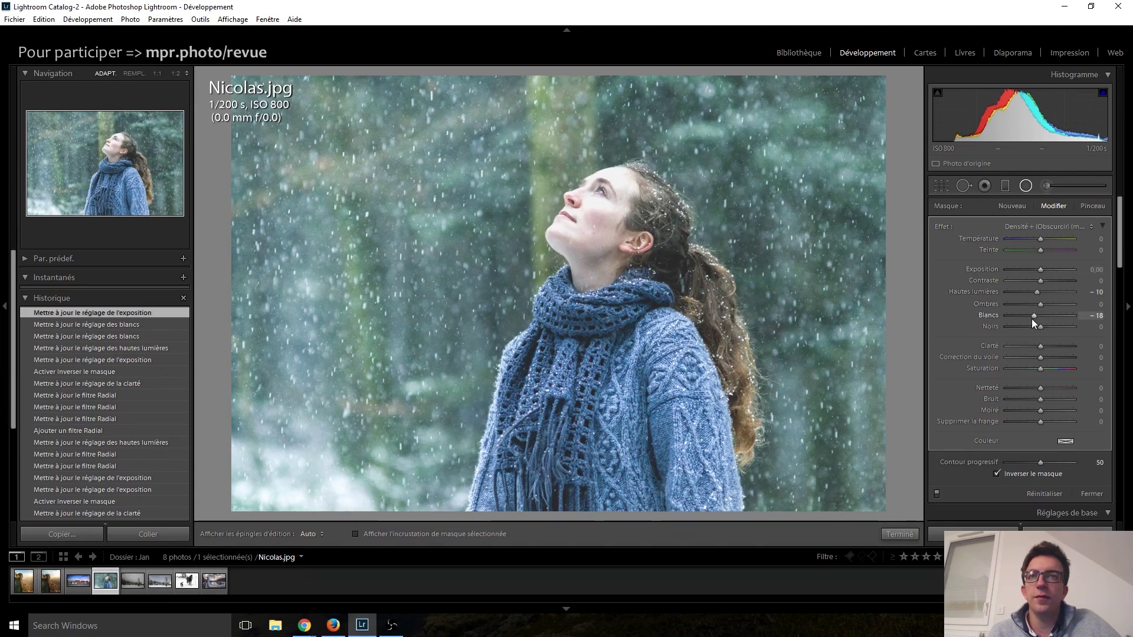
left_click(1030, 318)
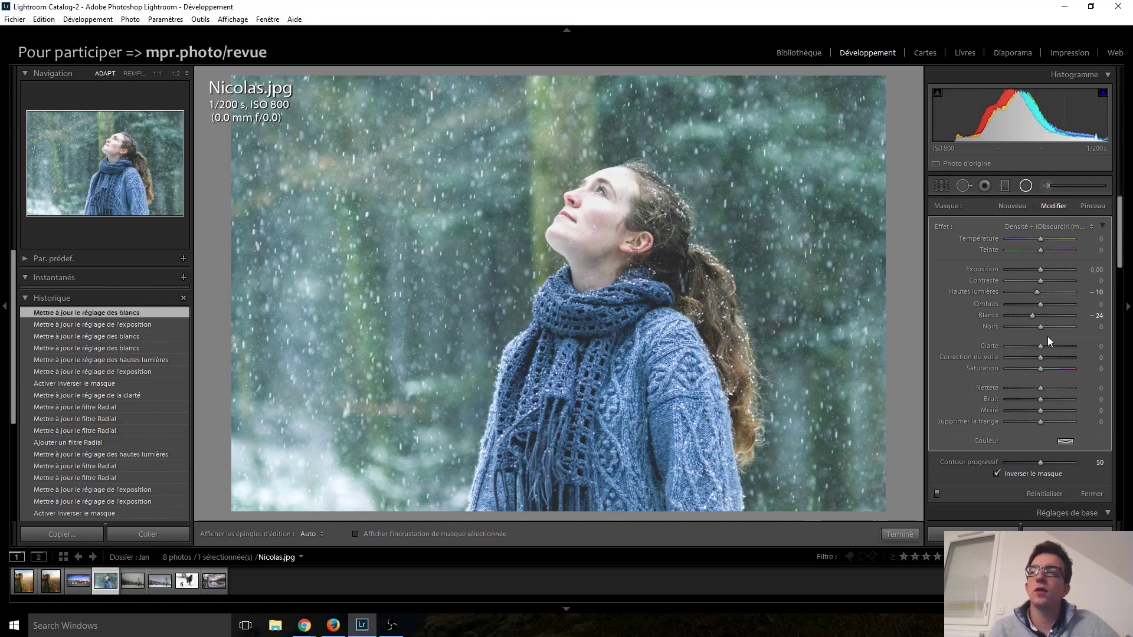
- Return to the Basic panel and set global Blacks to -15 after trying darker values
left_click(1027, 186)
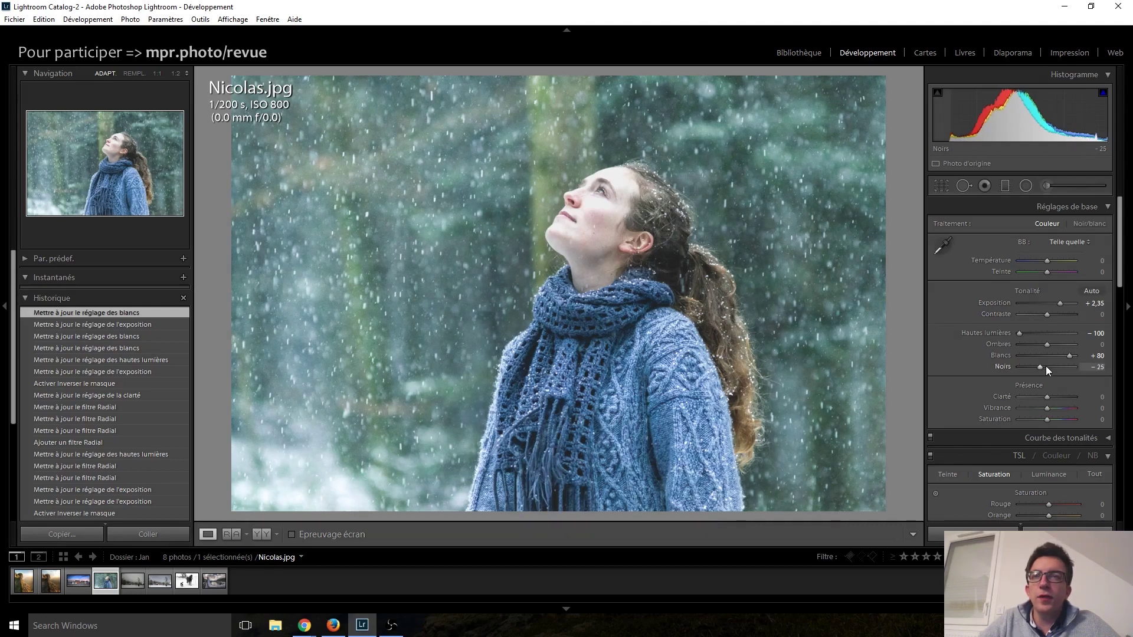
key("Down")
key("Down")
key("Down")
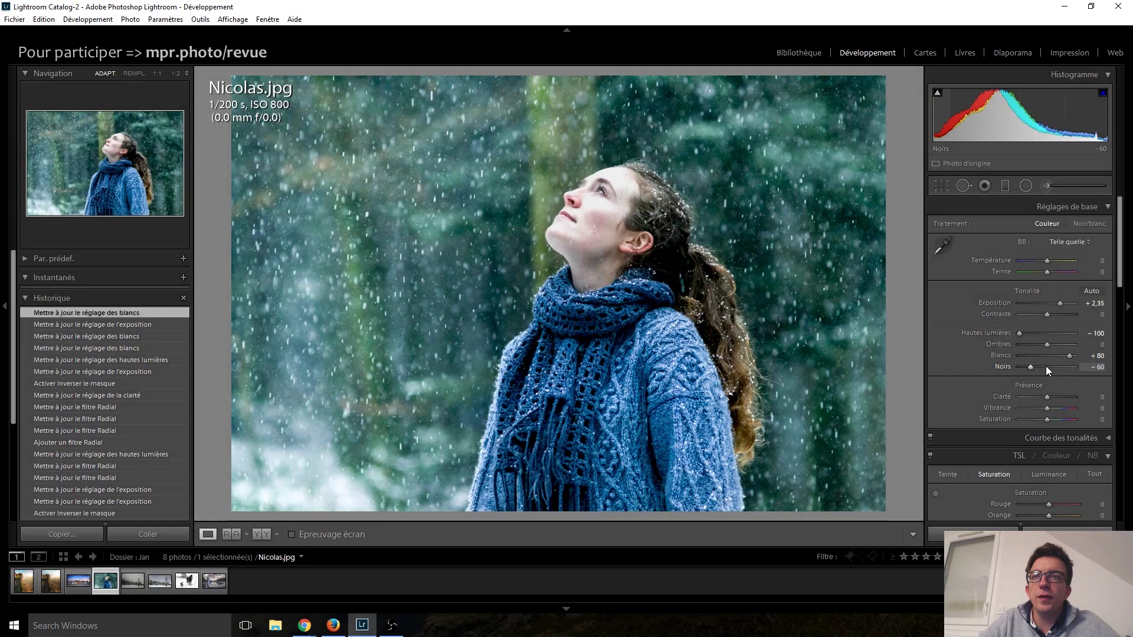
key("Up")
key("Up")
key("Up")
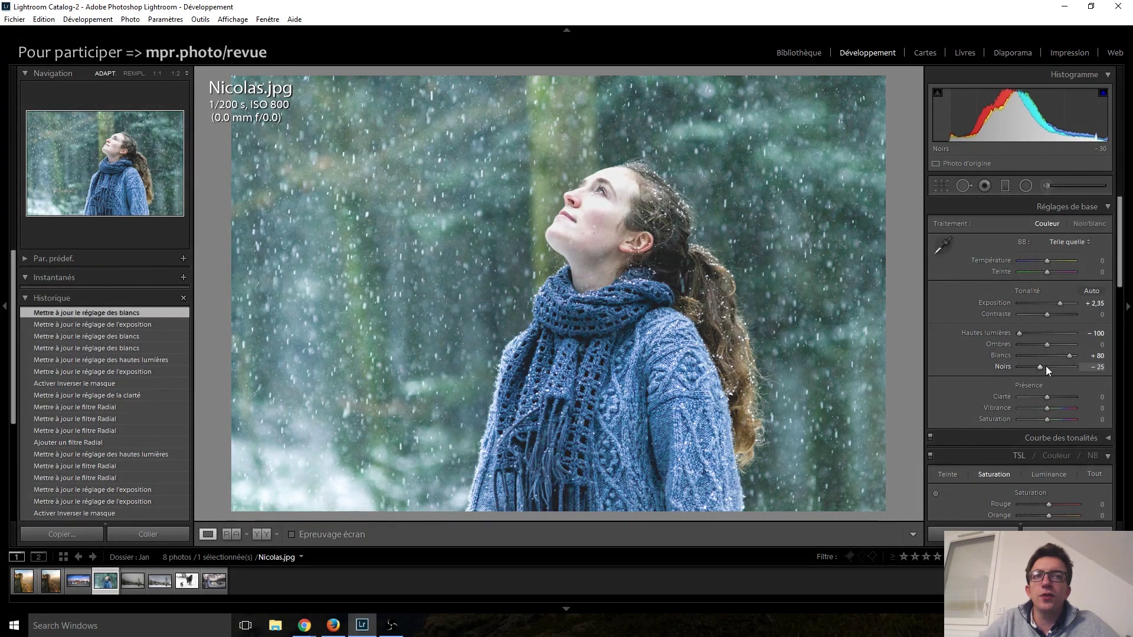
key("Down")
key("Up")
key("Up")
key("Up")
key("Up")
key("Up")
key("Down")
key("Down")
key("Down")
key("Down")
key("Down")
key("Down")
key("Down")
key("Up")
key("Up")
left_click_drag(1045, 366, 1047, 366)
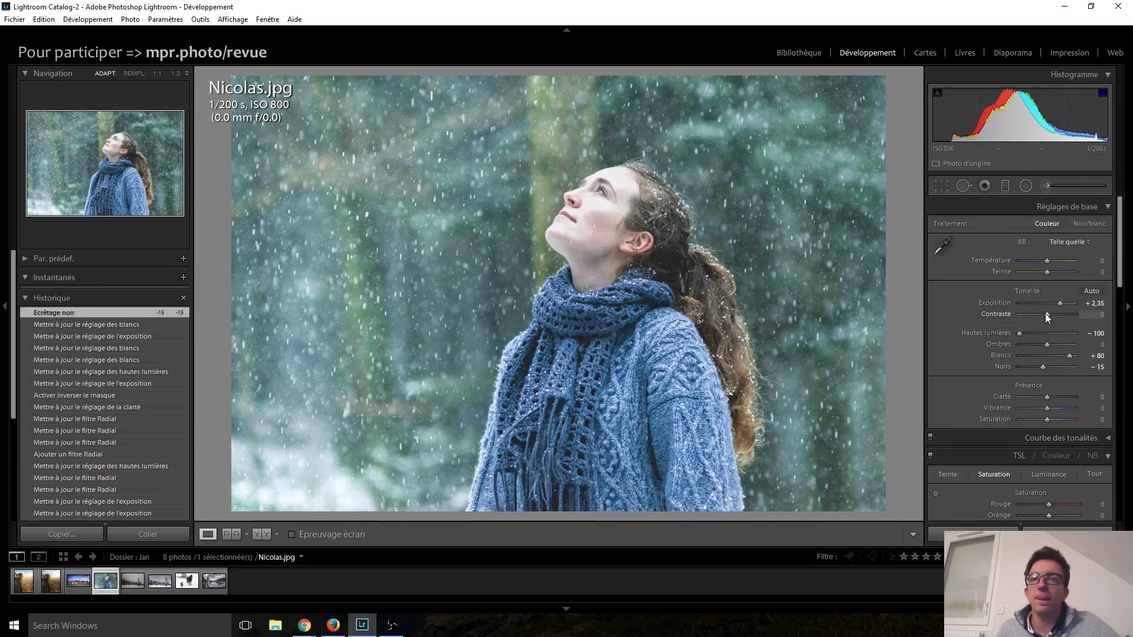
- Set Contrast to -20 and reset Clarity back to 0
scroll(1046, 313, "down", 5)
scroll(1046, 314, "down", 5)
scroll(1045, 314, "down", 4)
scroll(1046, 313, "up", 5)
scroll(1046, 314, "up", 4)
scroll(1045, 314, "up", 7)
scroll(1046, 313, "up", 5)
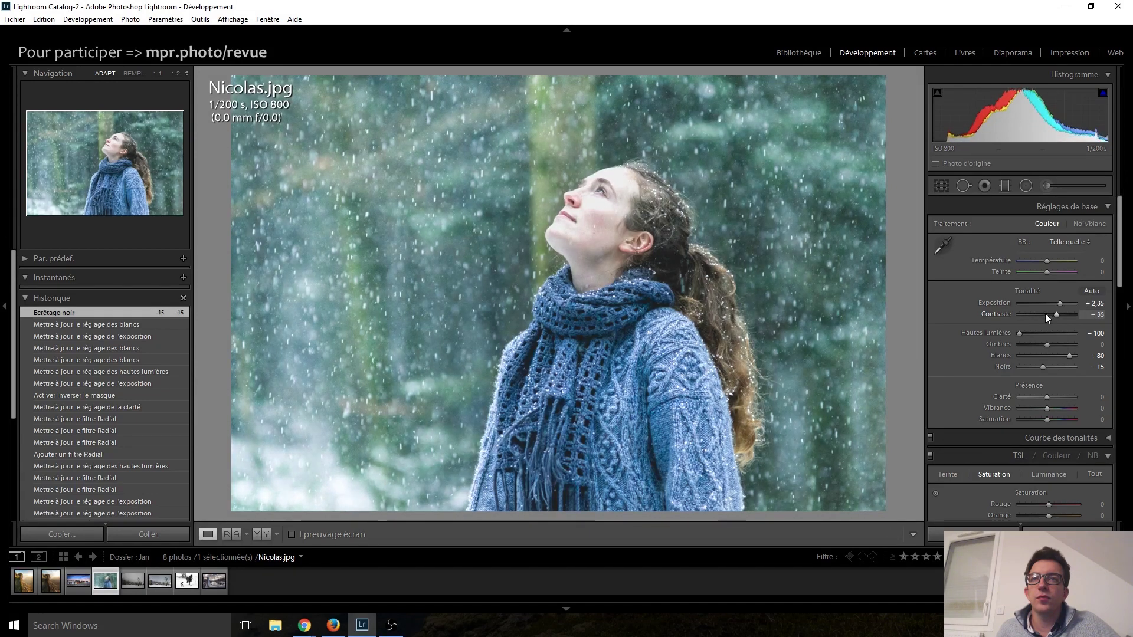
scroll(1045, 314, "down", 7)
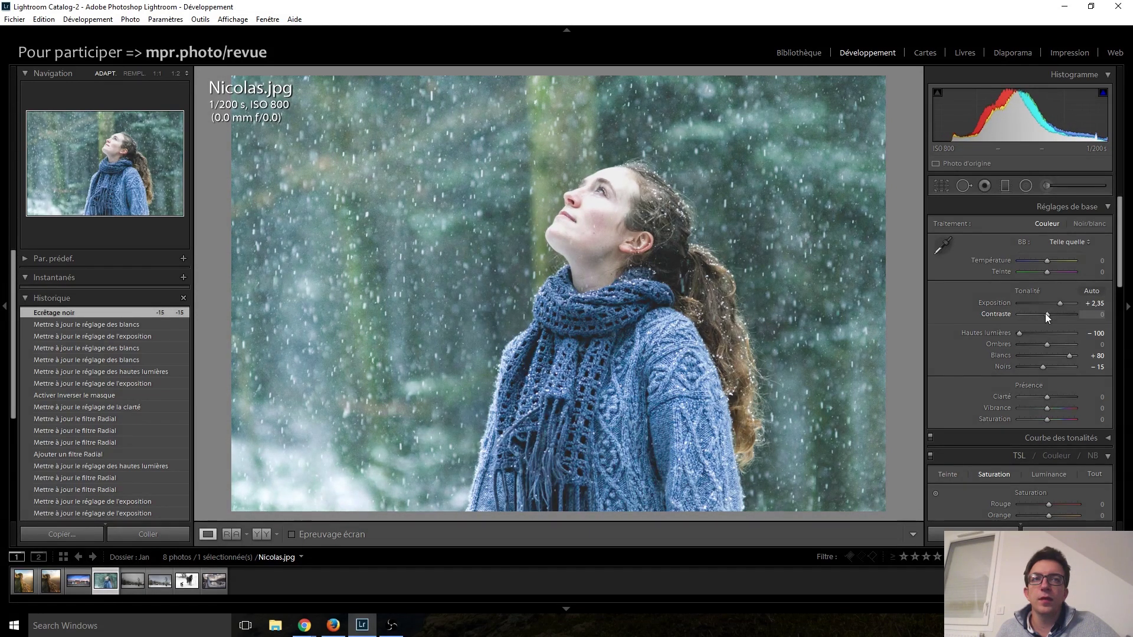
scroll(1046, 314, "down", 4)
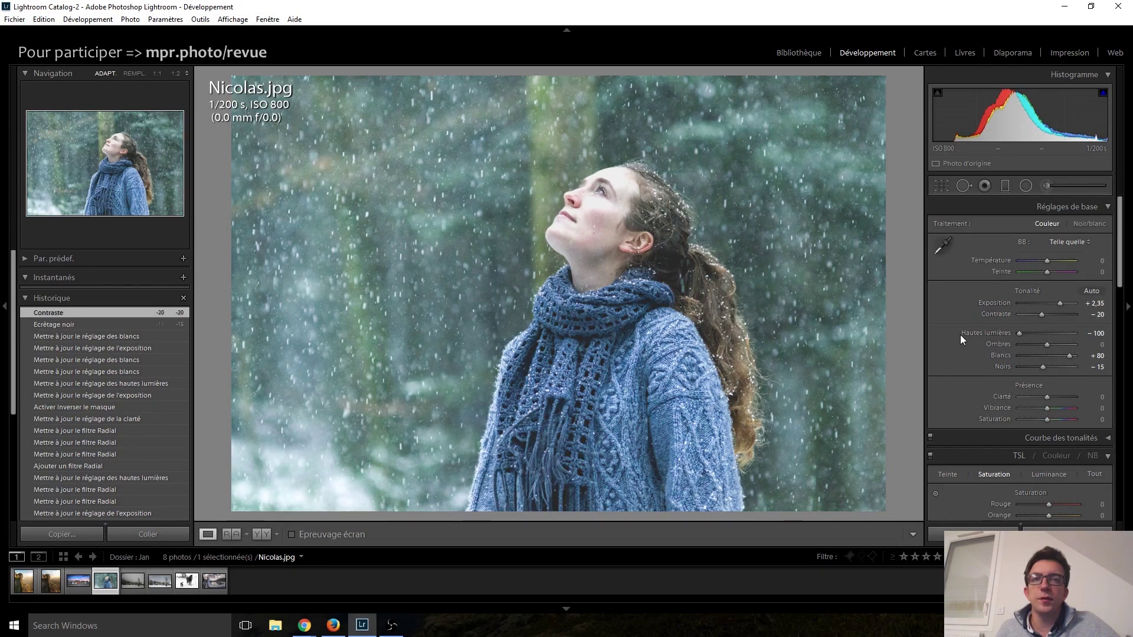
scroll(1049, 395, "up", 5)
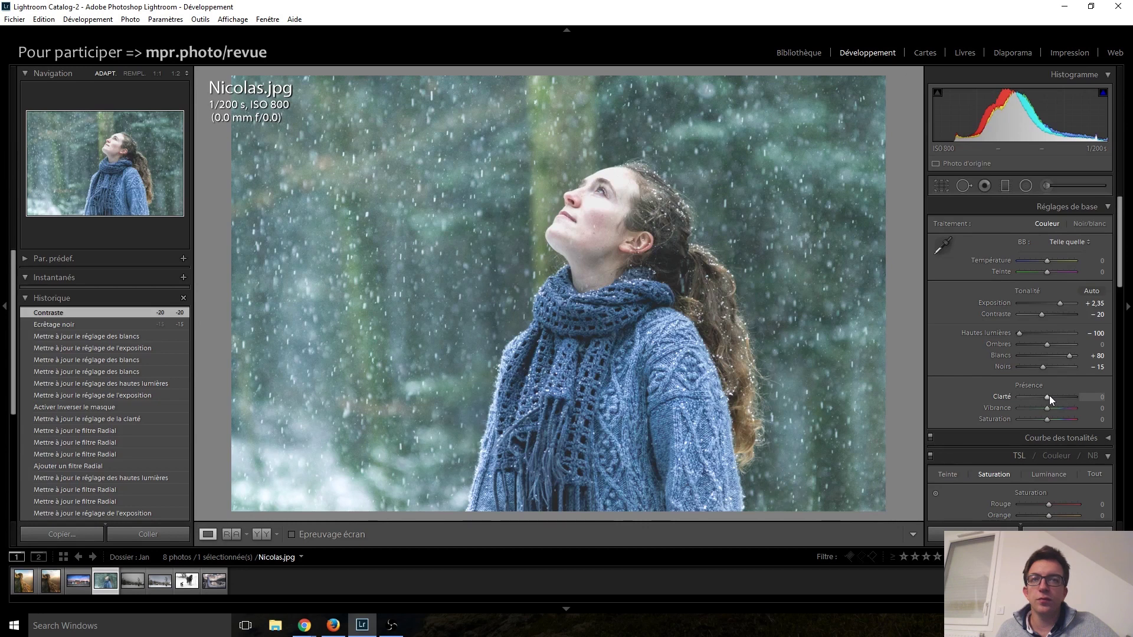
scroll(1049, 395, "up", 5)
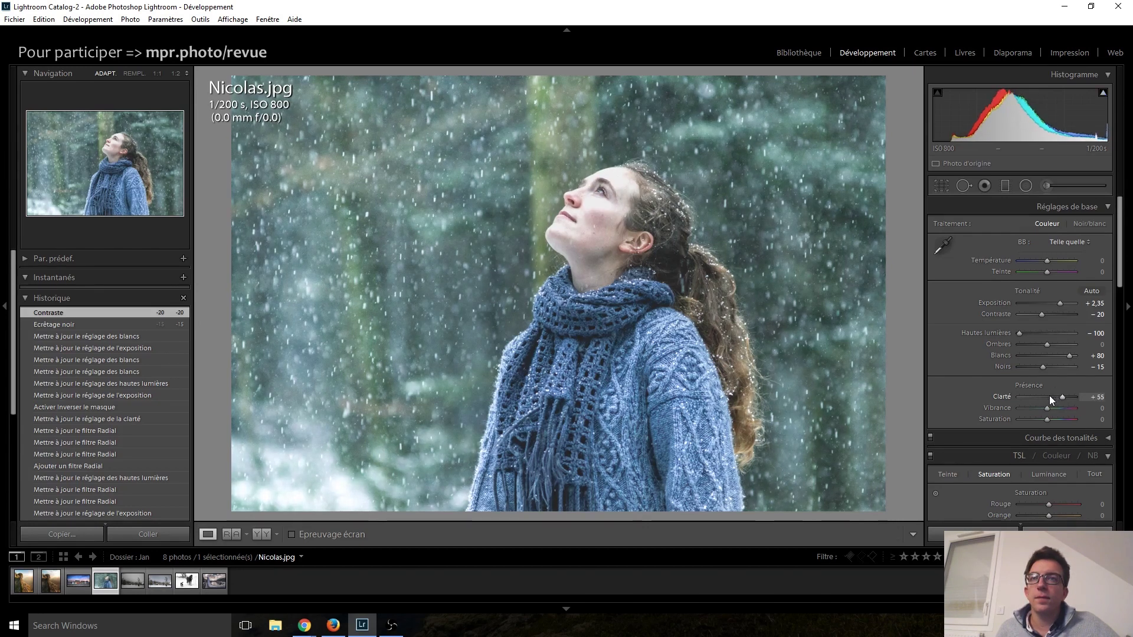
scroll(1050, 395, "up", 8)
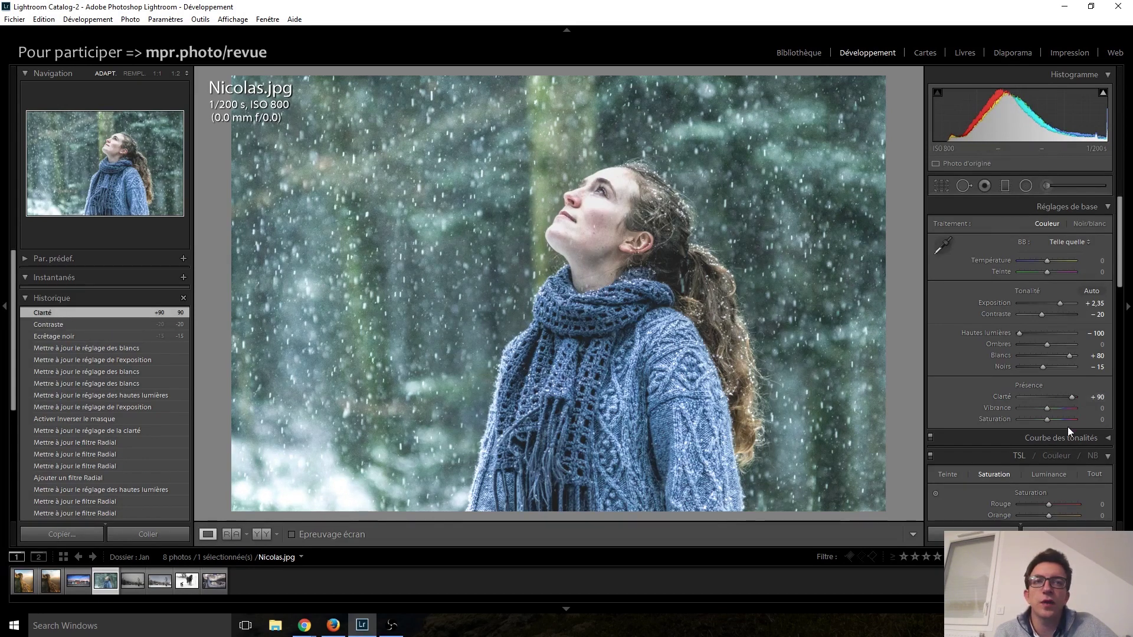
double_click(1075, 399)
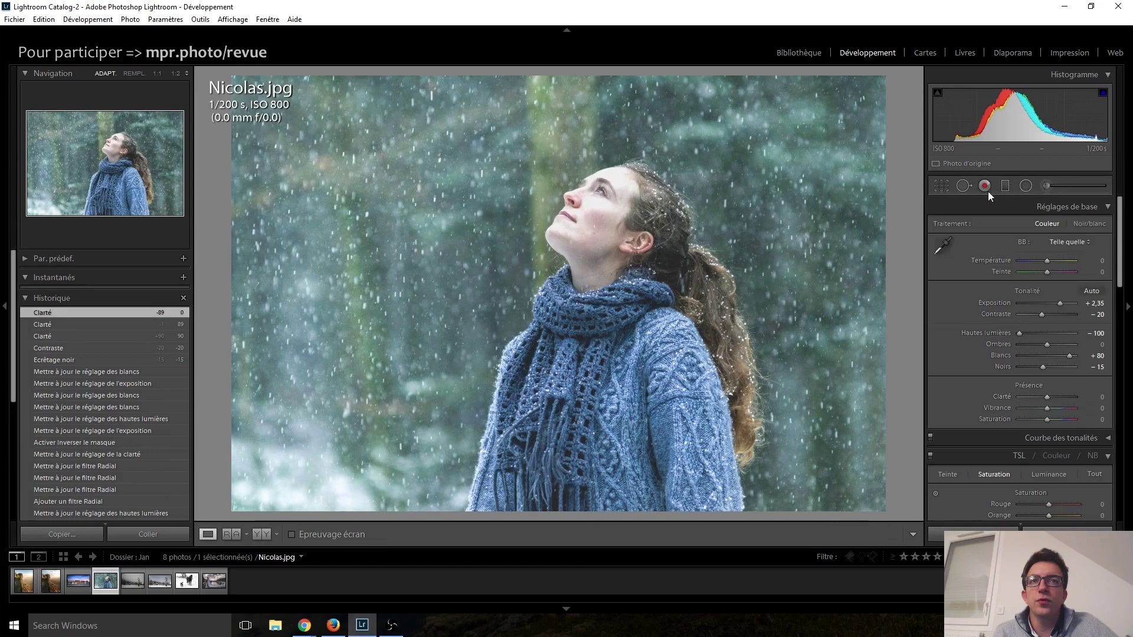
- Duplicate the existing radial adjustment, reset its sliders, and turn off Inverser le masque
left_click(1021, 189)
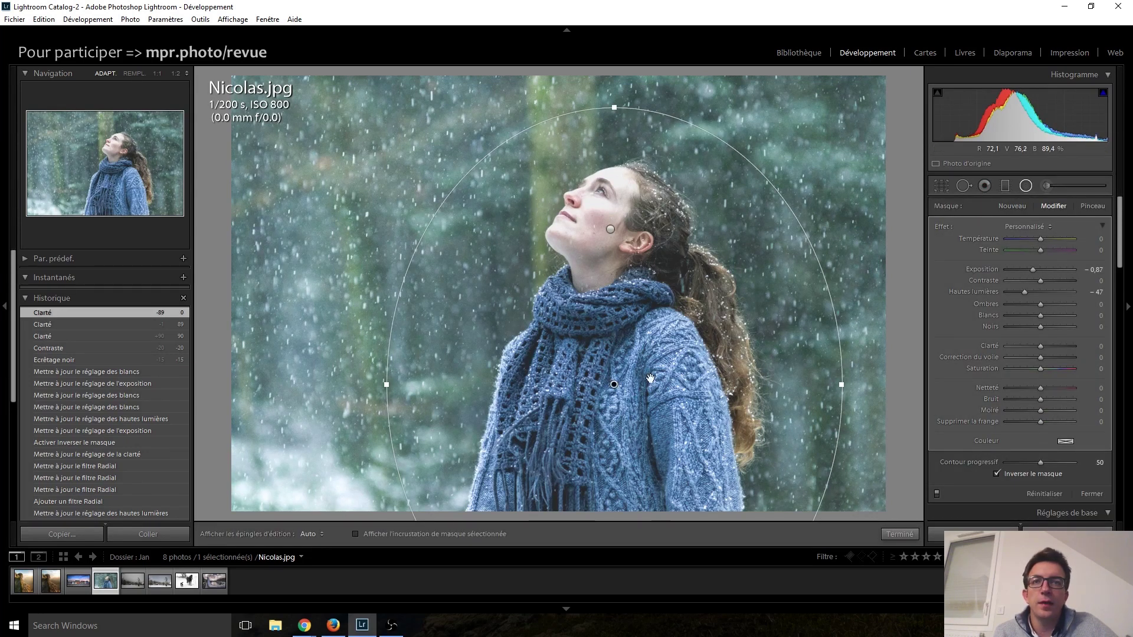
right_click(614, 384)
left_click(625, 390)
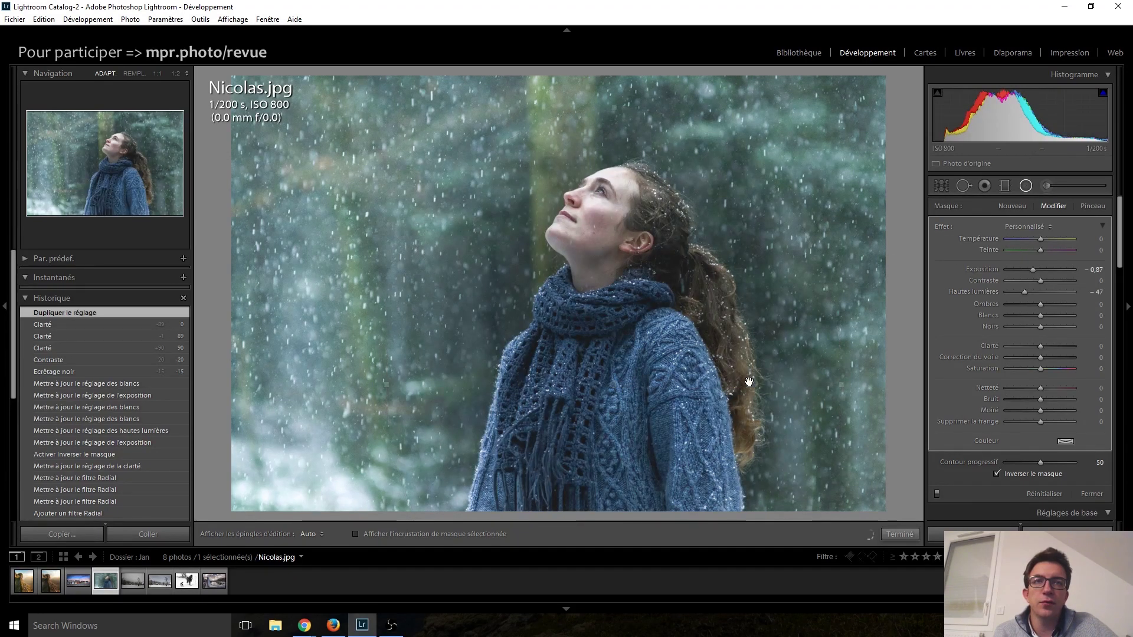
double_click(947, 226)
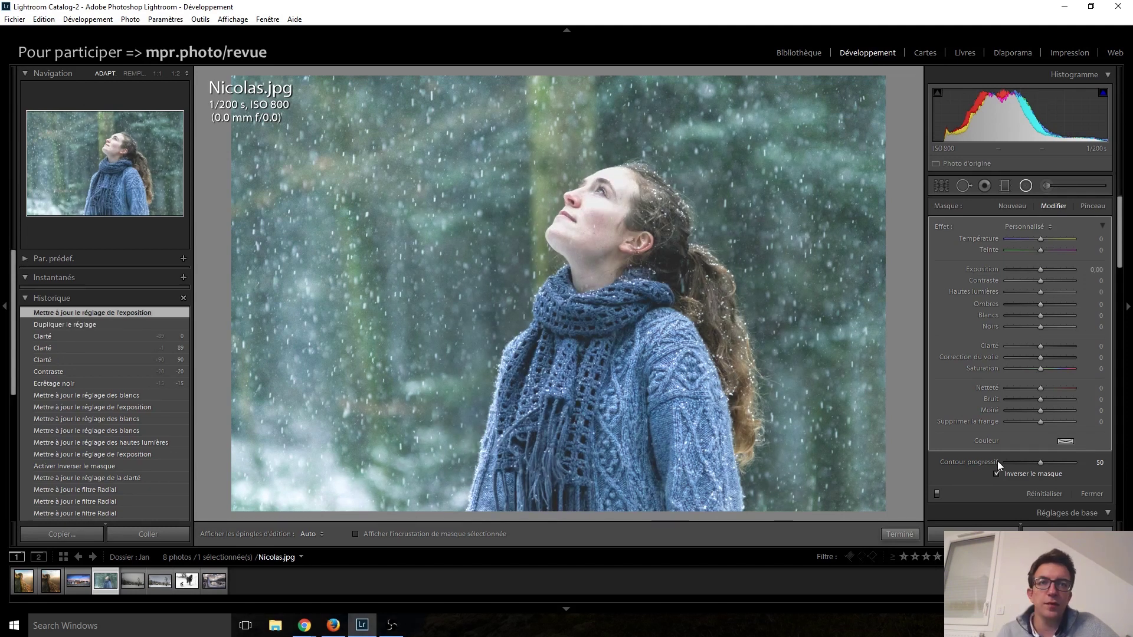
left_click(998, 474)
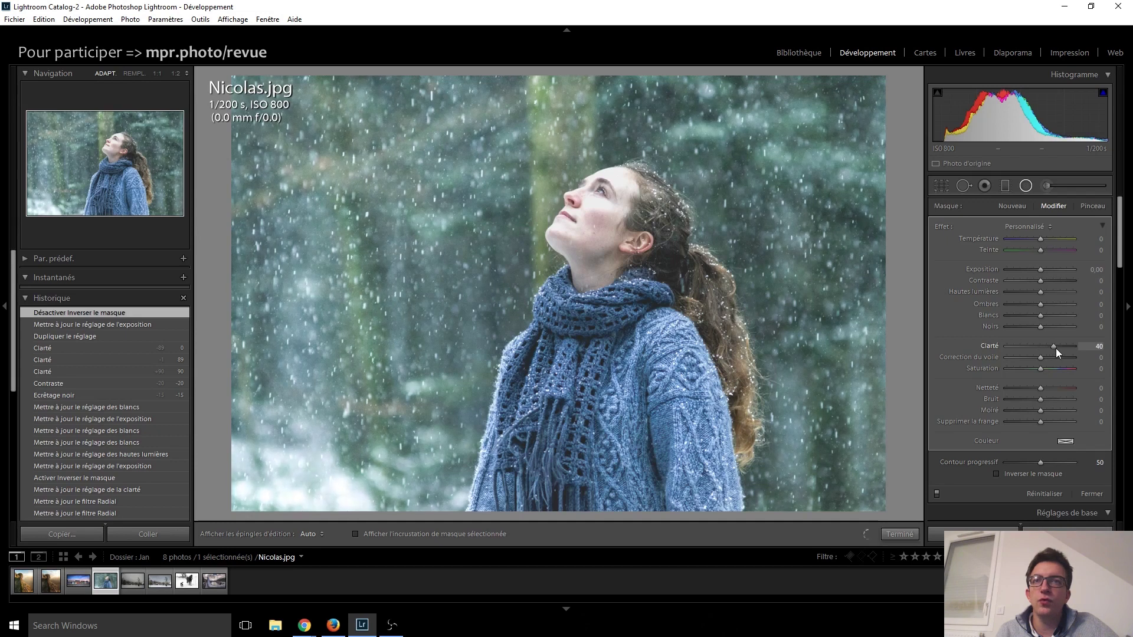
- Raise Clarity and cut Contrast to about -40 inside the duplicated ellipse
mouse_move(1084, 345)
left_mouse_down()
mouse_move(1037, 350)
mouse_move(1089, 356)
left_mouse_up()
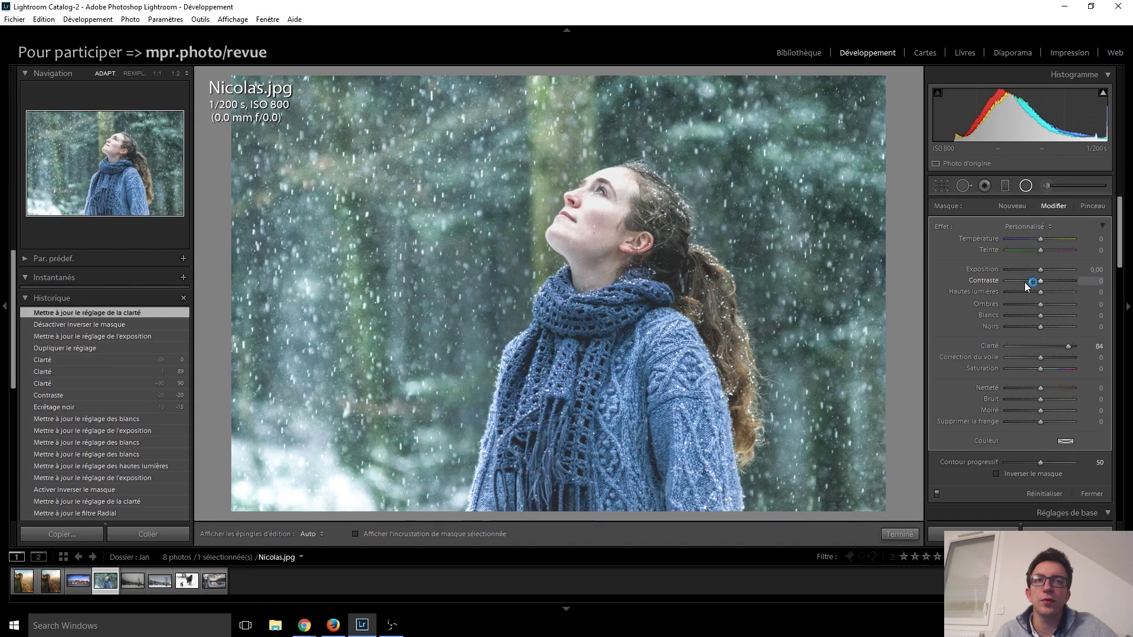
left_click_drag(1032, 281, 1009, 284)
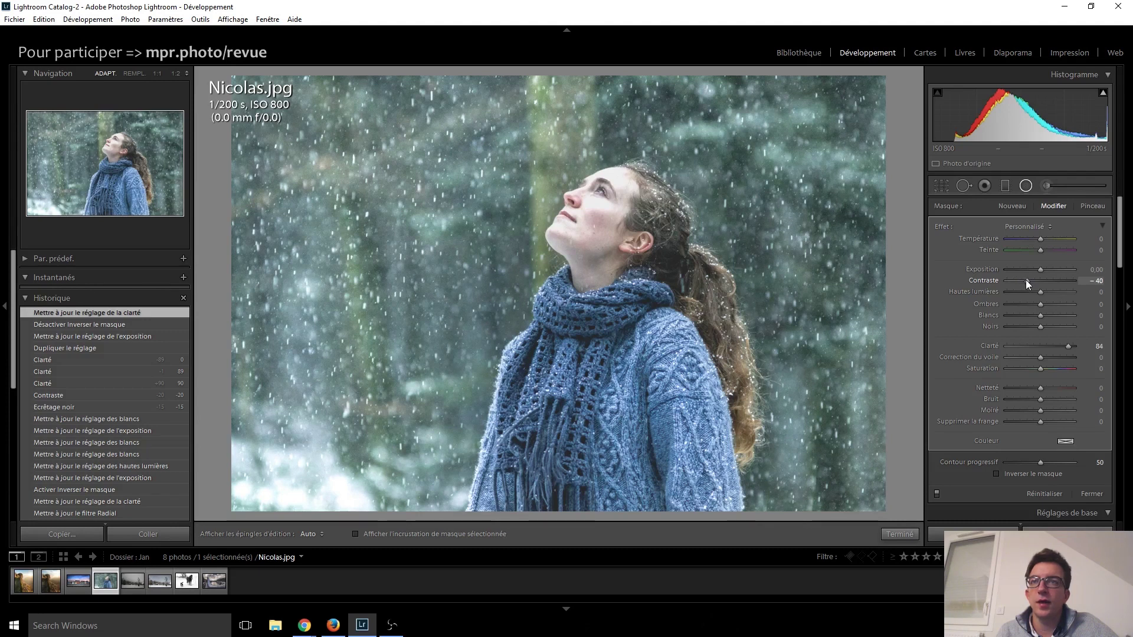
left_click_drag(1026, 280, 1025, 279)
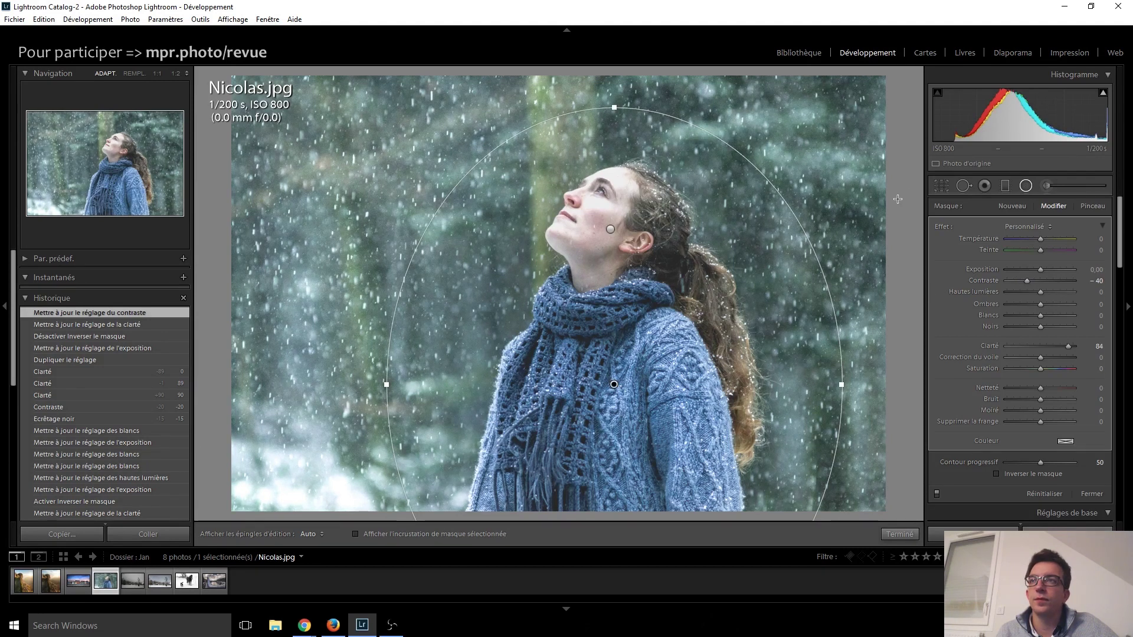
left_click(1029, 187)
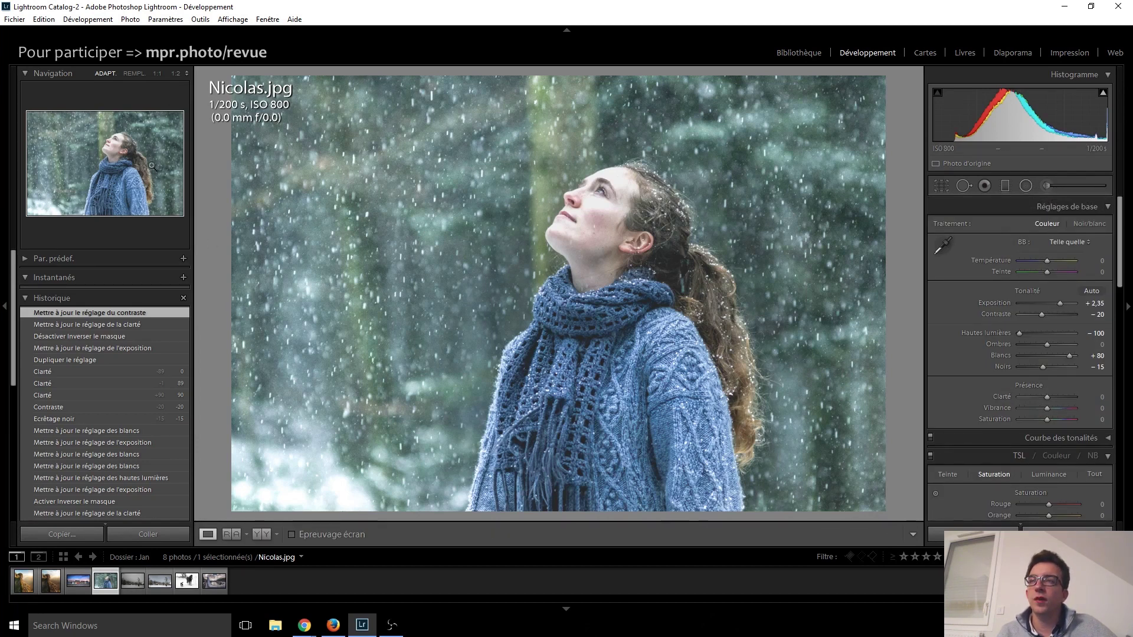
- Refine the duplicated ellipse to Clarity 52, Contrast -33 and Exposure -0.17
left_click(1030, 183)
left_click(614, 384)
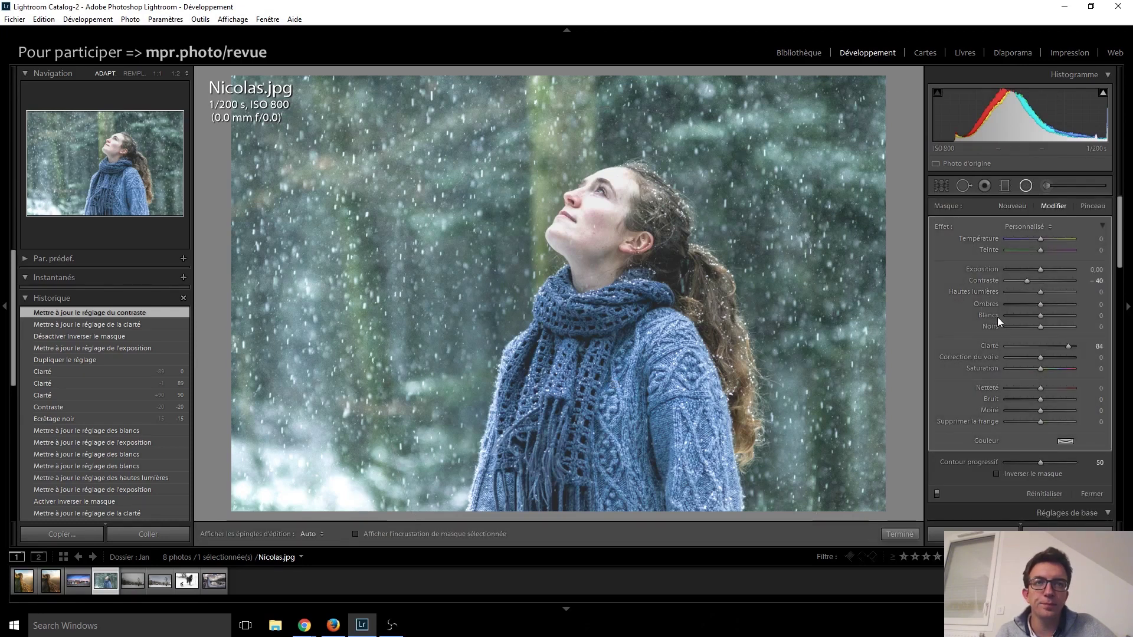
left_click_drag(1064, 345, 1054, 346)
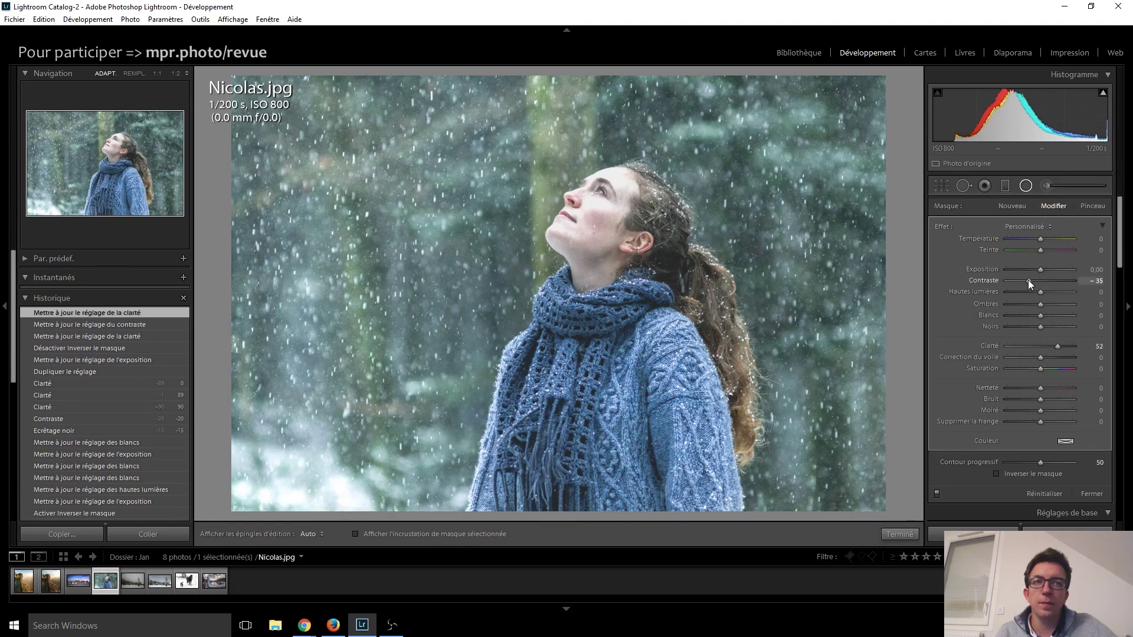
left_click_drag(1029, 279, 1028, 280)
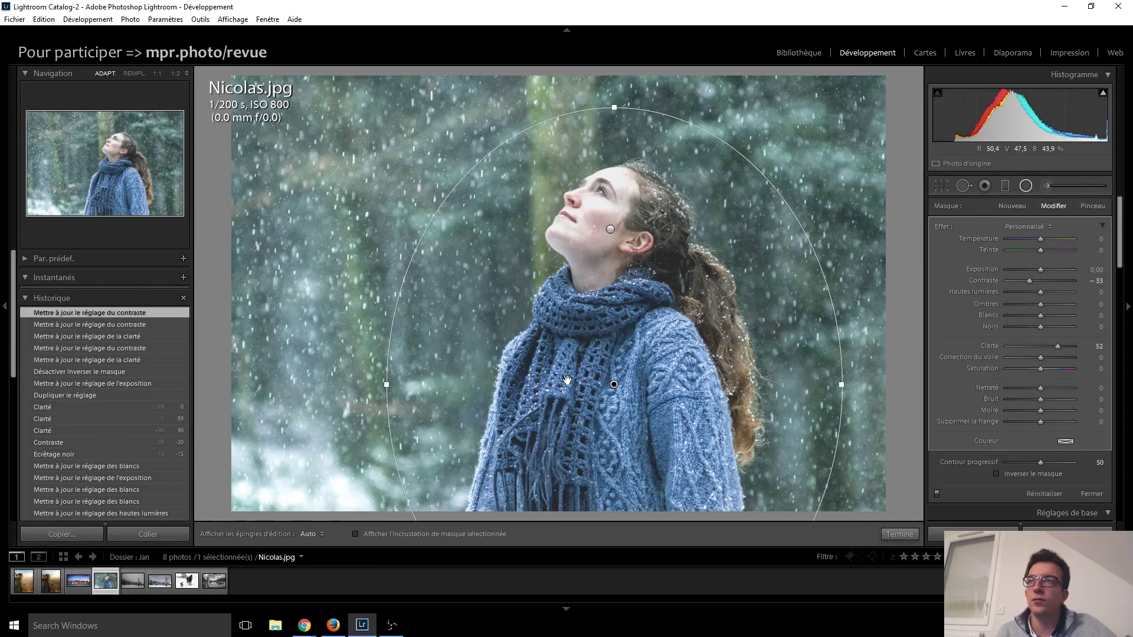
left_click(1039, 271)
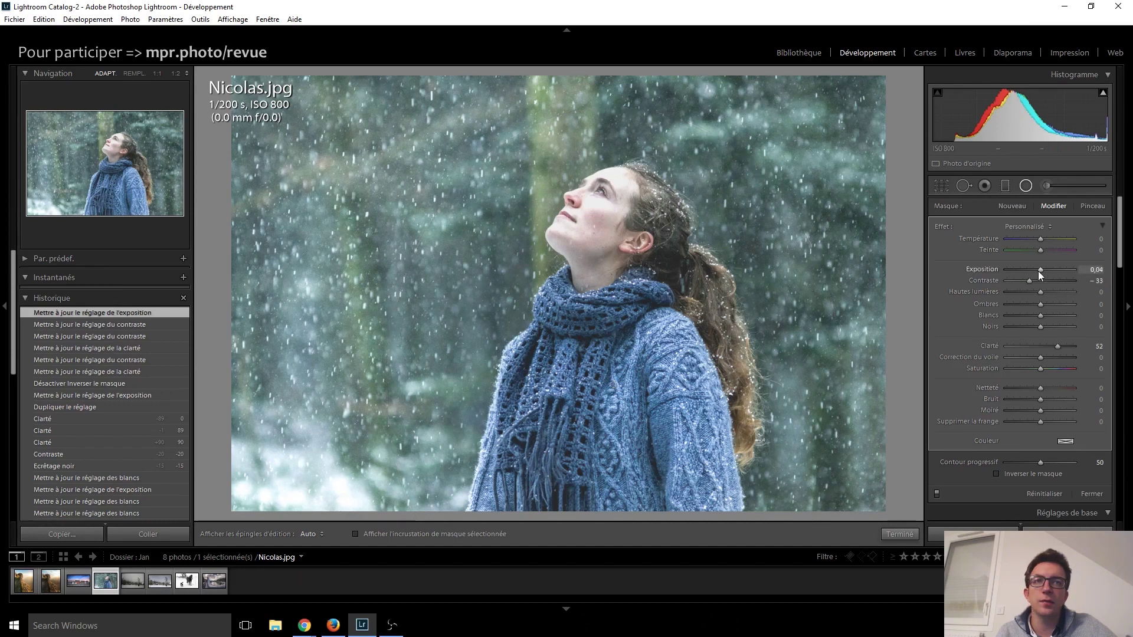
left_click_drag(1039, 270, 1037, 271)
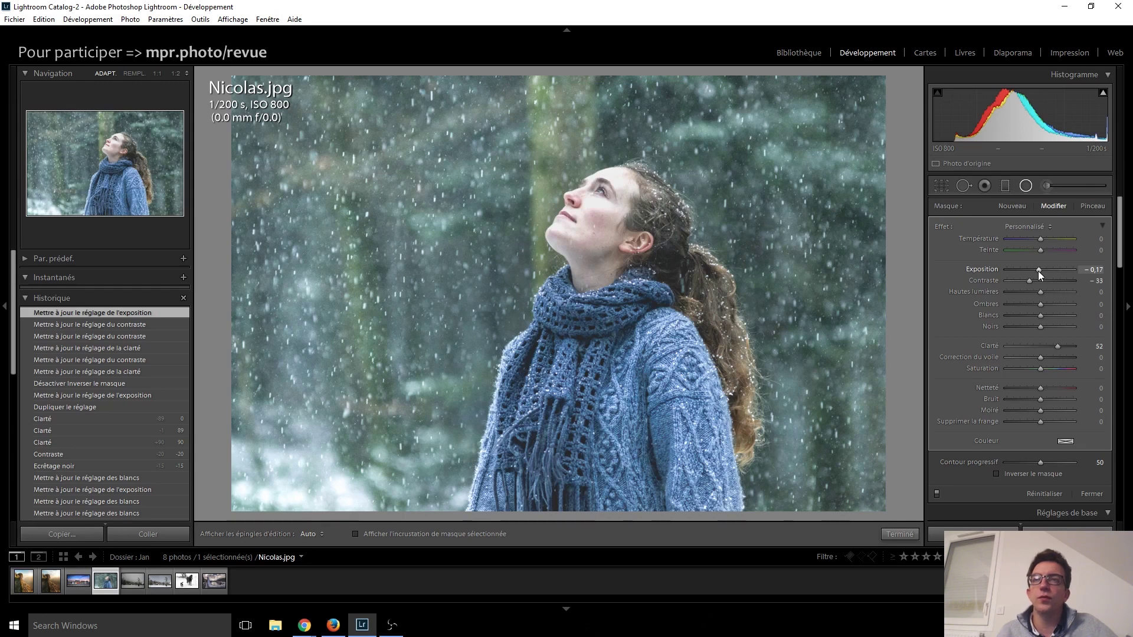
left_click(1026, 186)
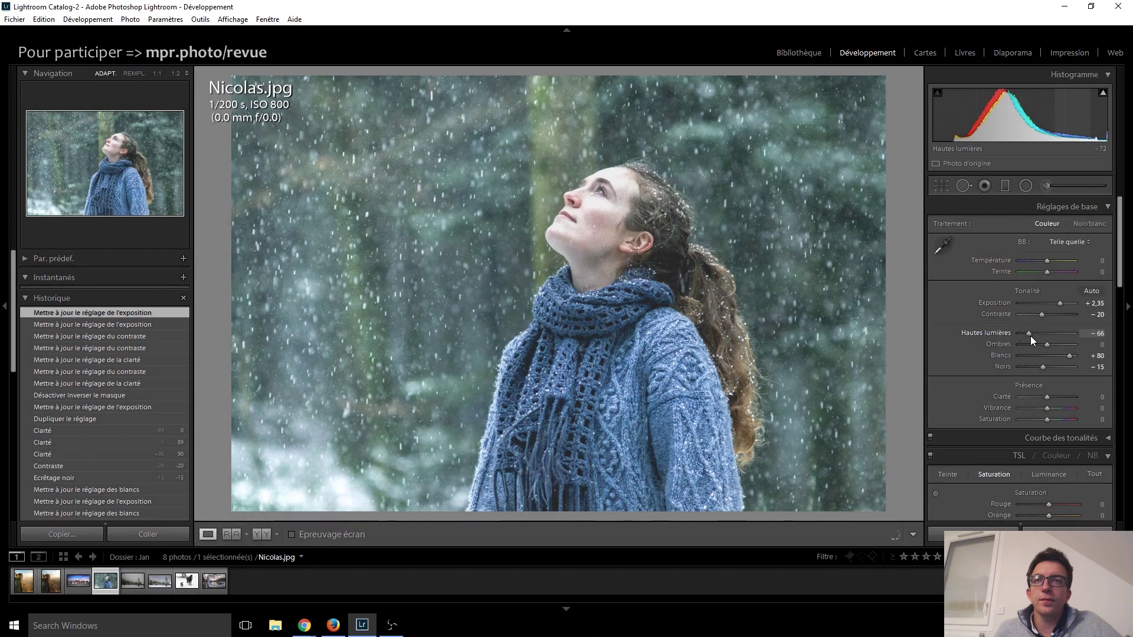
- Drop Highlights to -100 and set Vibrance to +5, leaving Saturation at 0
left_click_drag(1031, 335, 994, 342)
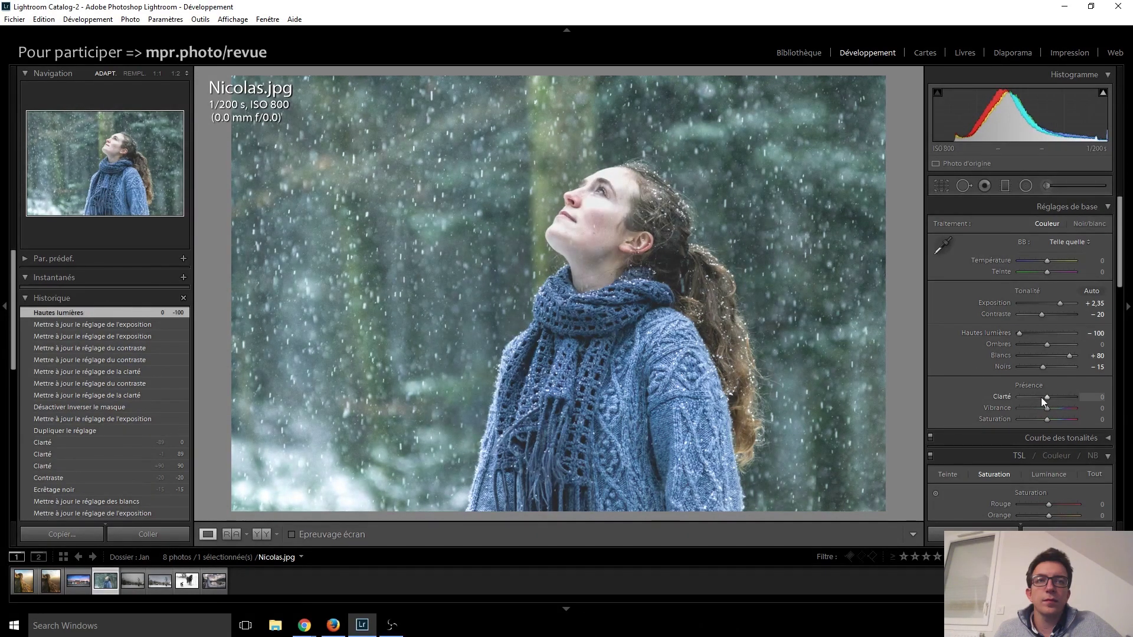
scroll(1046, 416, "up", 5)
scroll(1046, 416, "down", 5)
scroll(1046, 416, "down", 2)
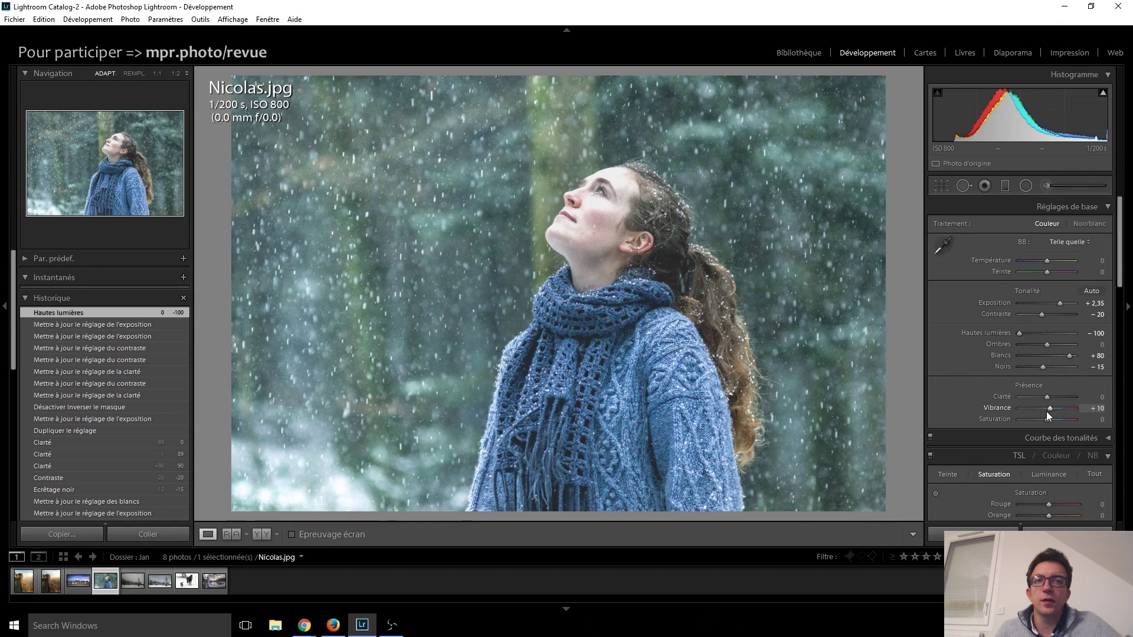
scroll(1046, 412, "down", 1)
scroll(1049, 416, "up", 1)
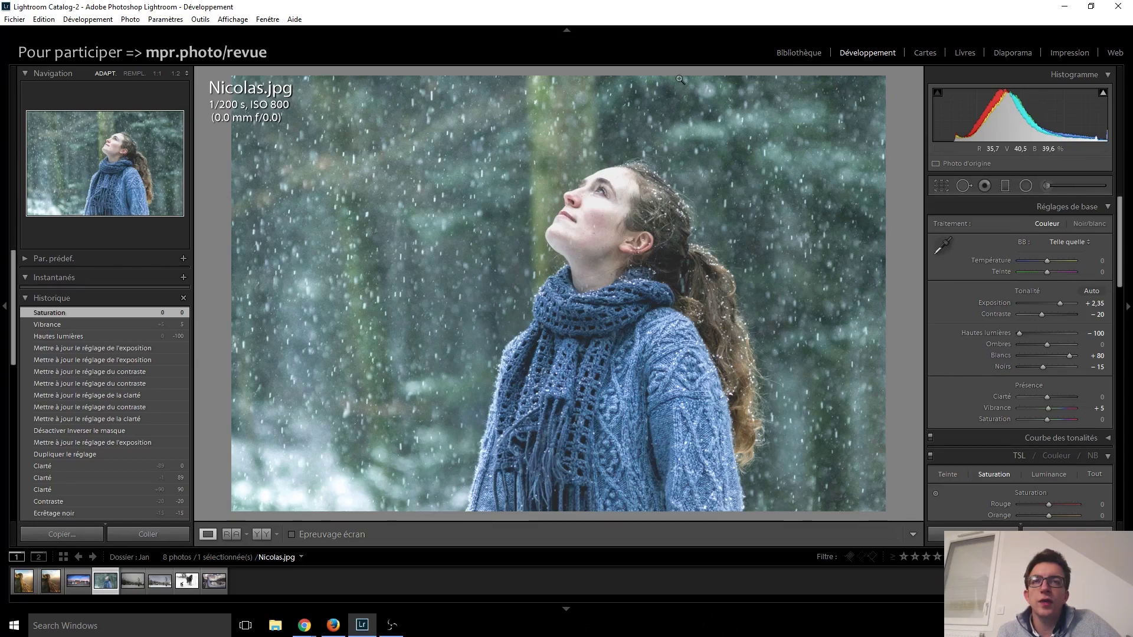
- Crop the photo in portrait orientation with the woman centred
left_click(935, 186)
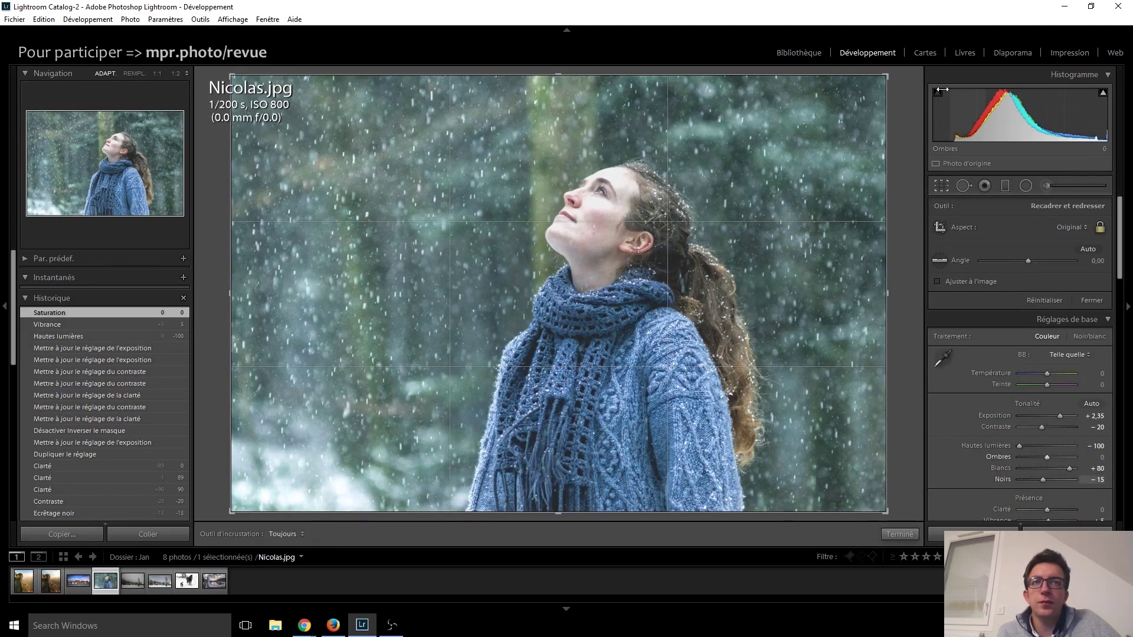
left_click_drag(889, 78, 848, 30)
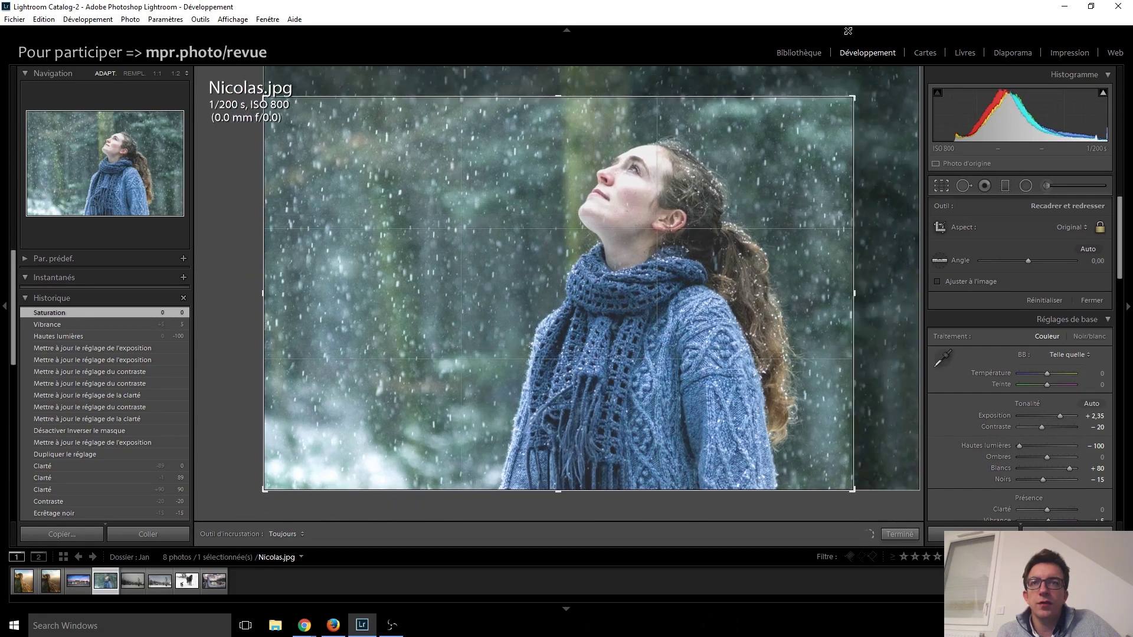
key("x")
mouse_move(623, 222)
left_mouse_down()
mouse_move(483, 228)
mouse_move(540, 290)
mouse_move(510, 306)
left_mouse_up()
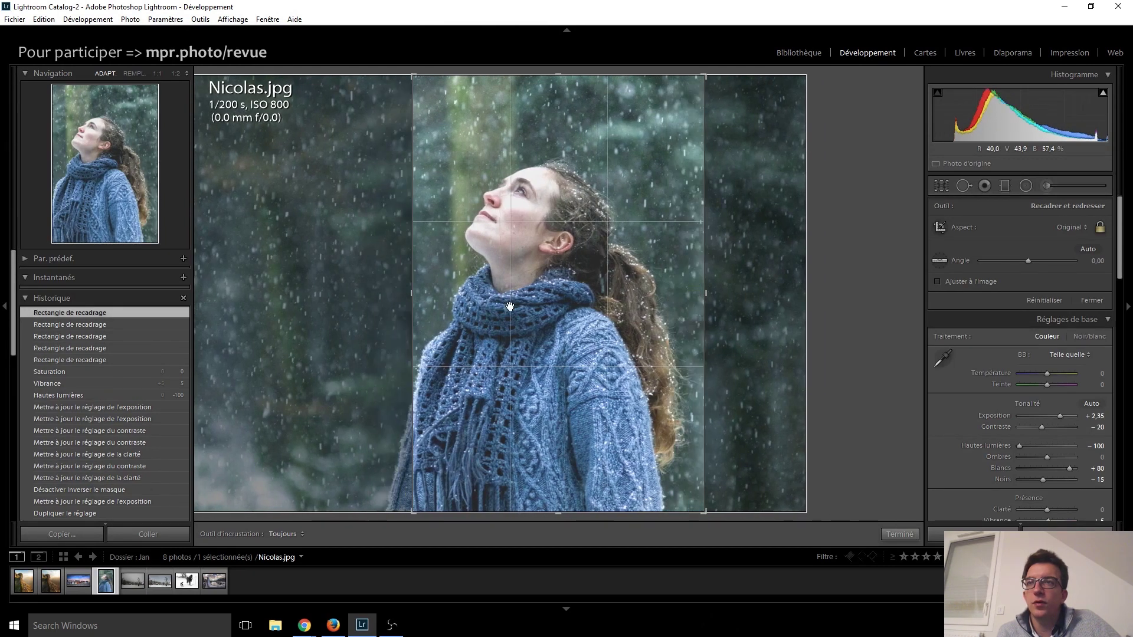
key("Return")
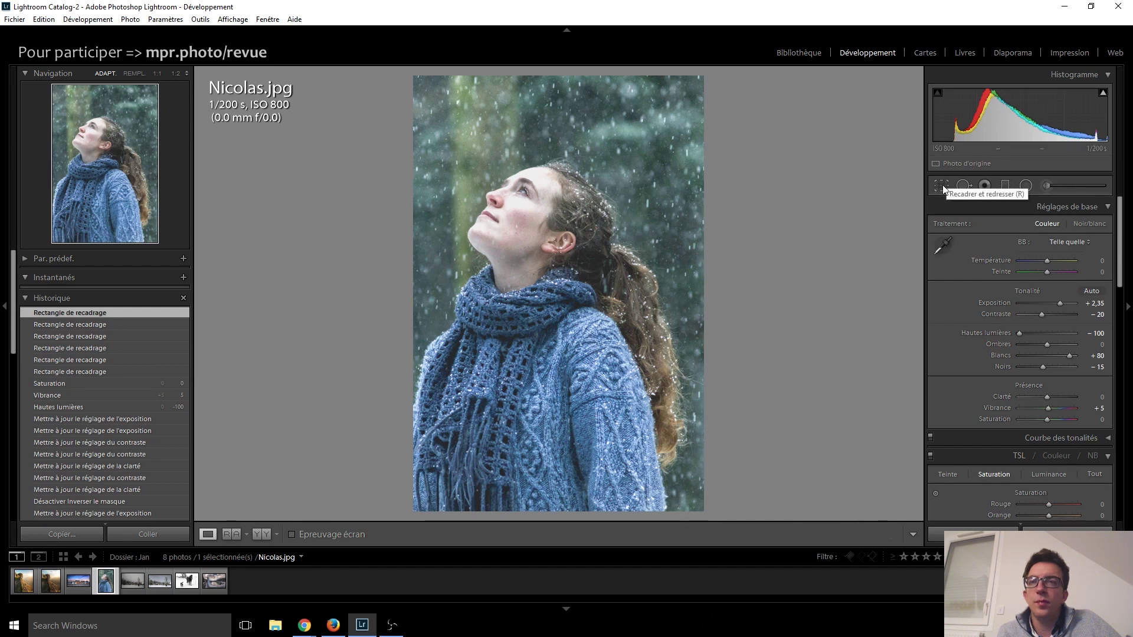
- Recrop to a 4 x 5 ratio, enlarging the frame around the woman
left_click(942, 186)
left_click(1075, 226)
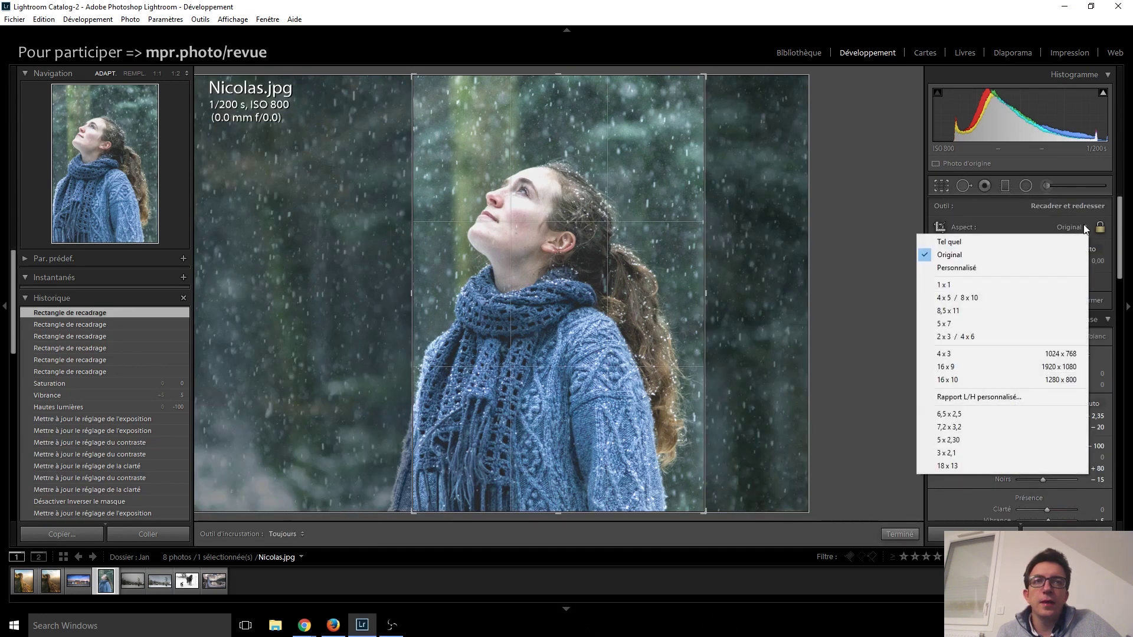
left_click(977, 299)
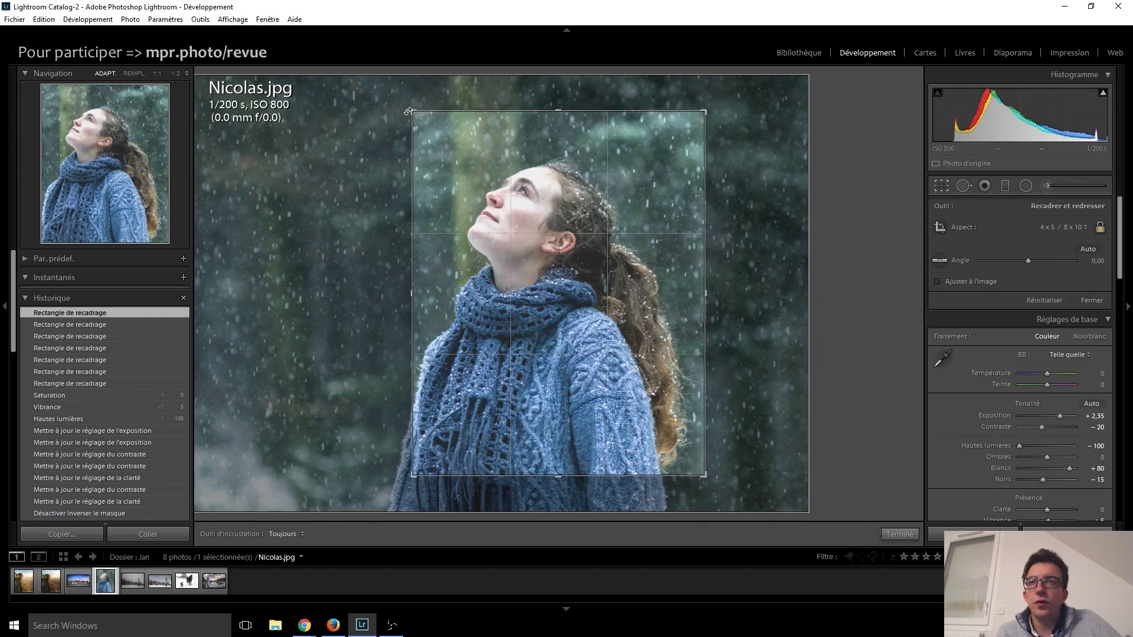
left_click_drag(408, 114, 386, 88)
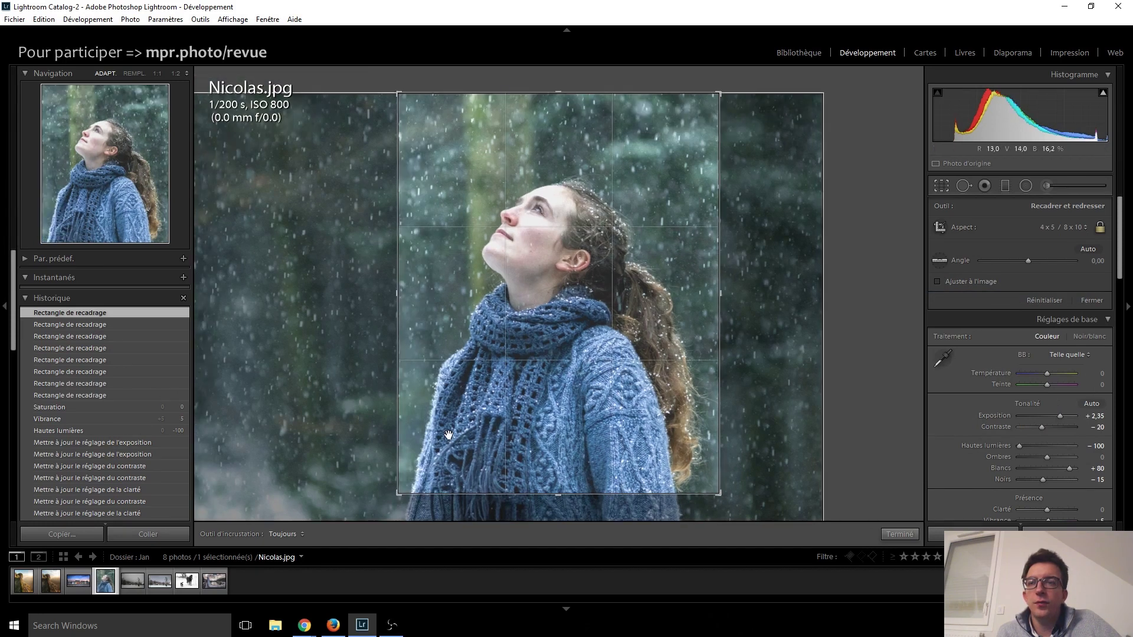
left_click_drag(395, 491, 380, 513)
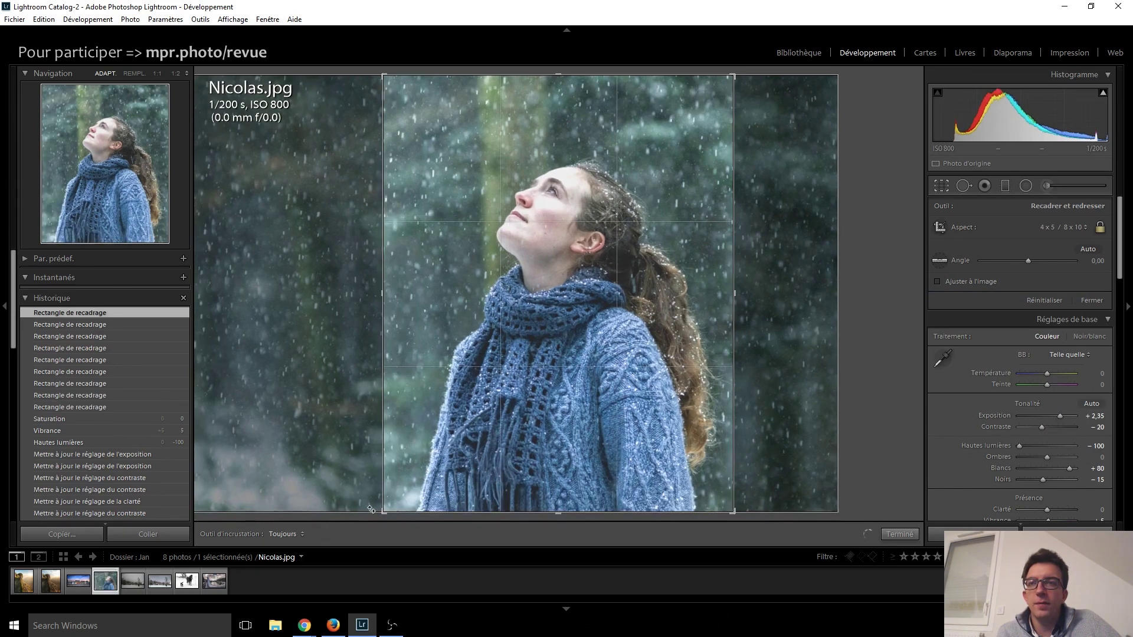
left_click_drag(475, 425, 473, 423)
key("Return")
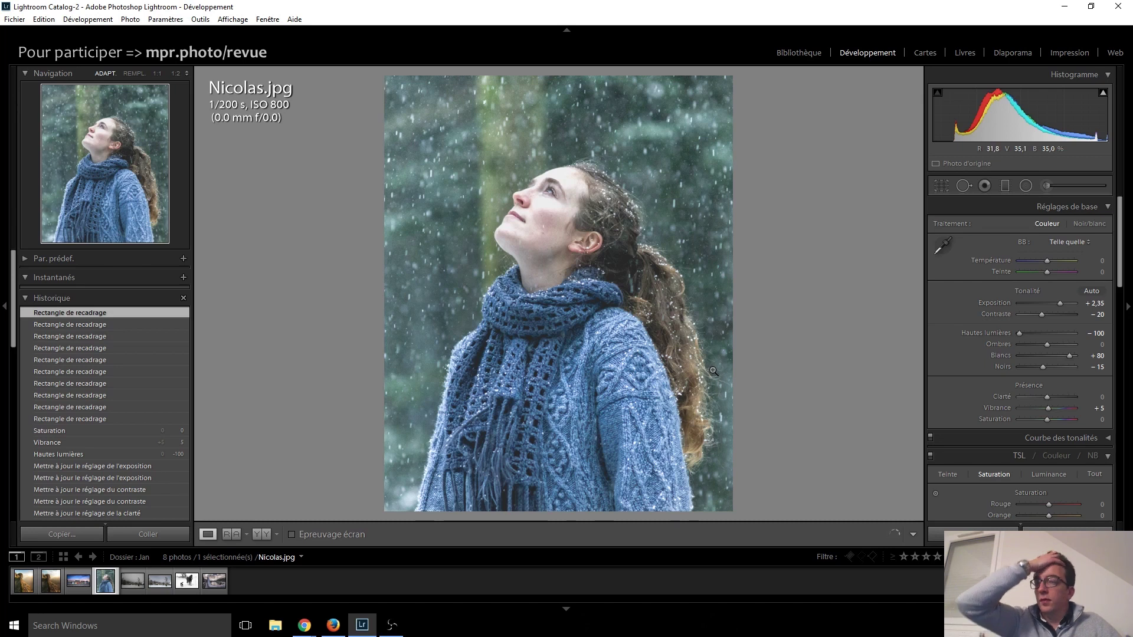
- Recrop the portrait to a 1 x 1 square centred on the woman
left_click(941, 185)
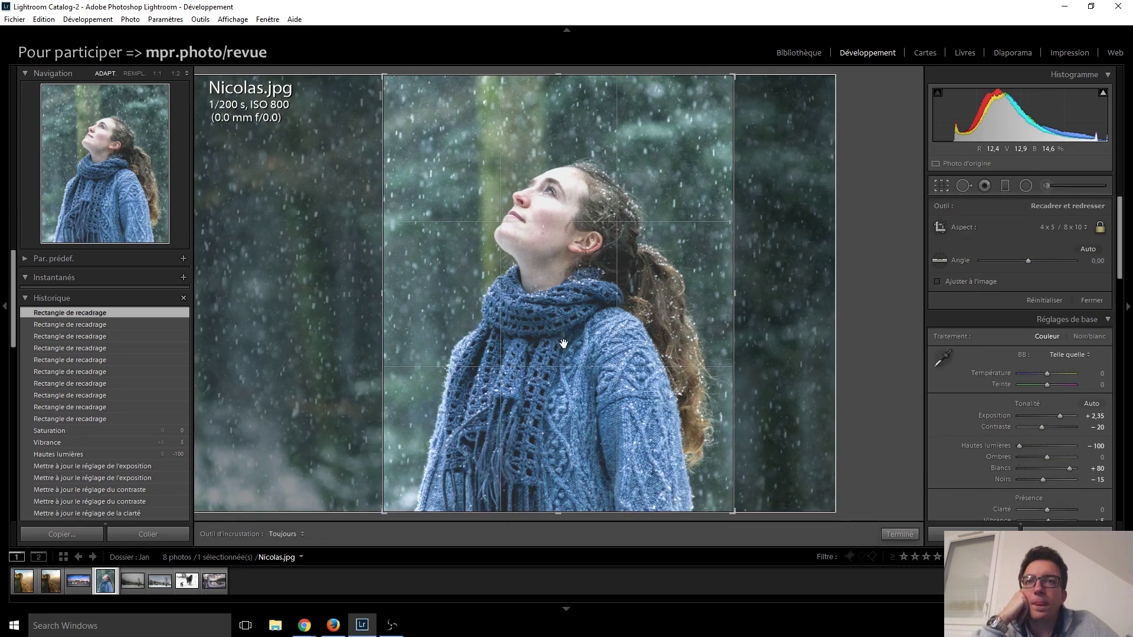
left_click(1065, 227)
left_click(1007, 285)
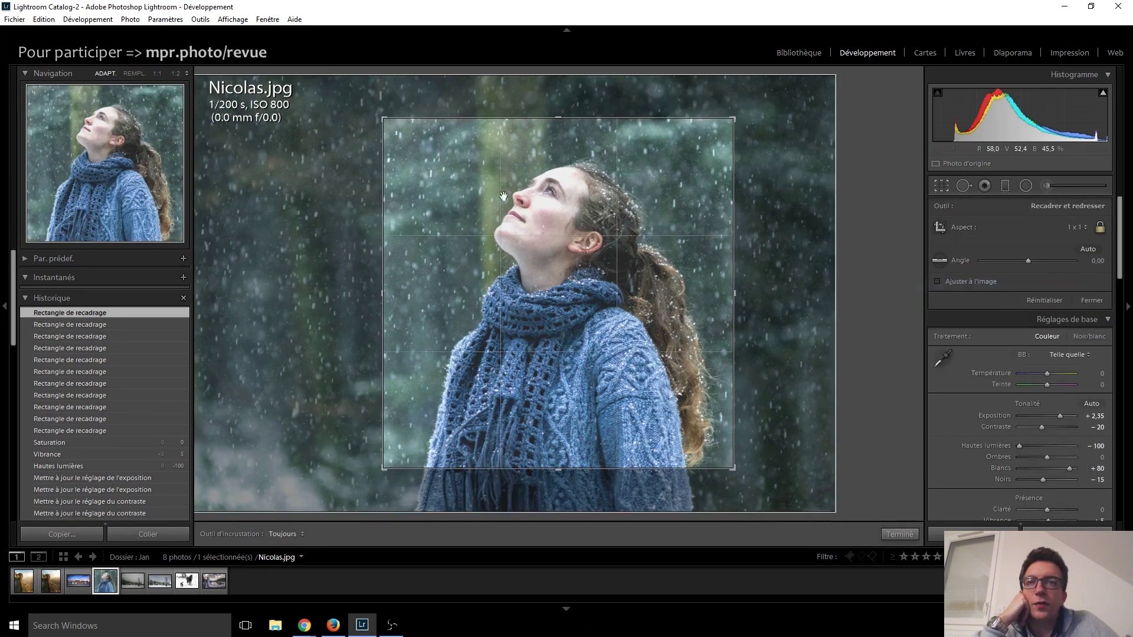
left_click_drag(384, 120, 336, 79)
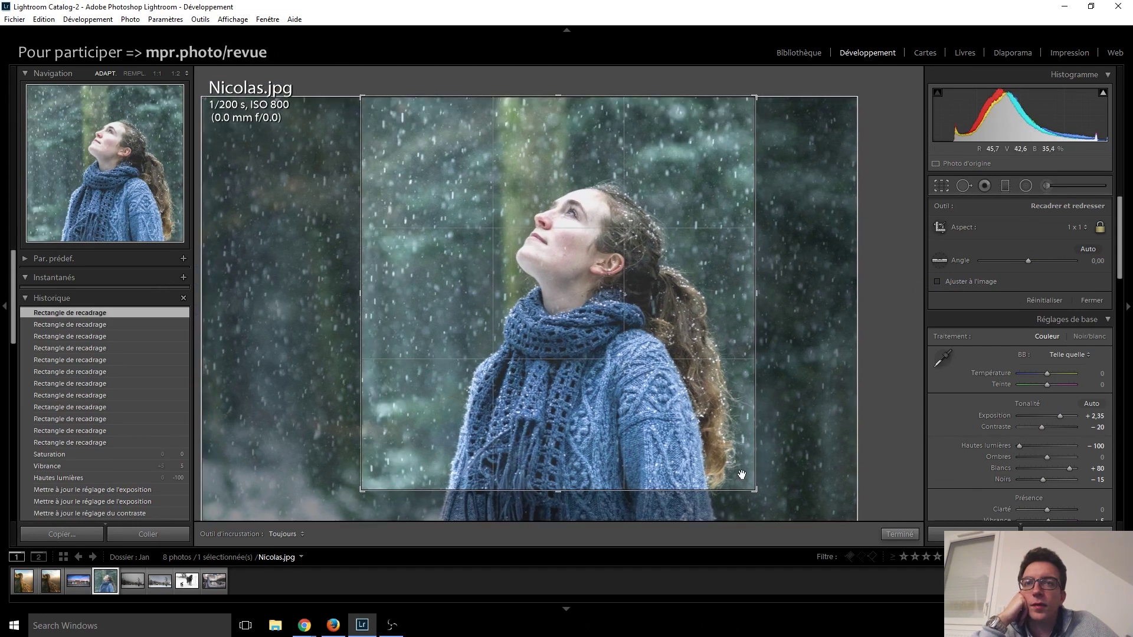
left_click_drag(754, 491, 784, 522)
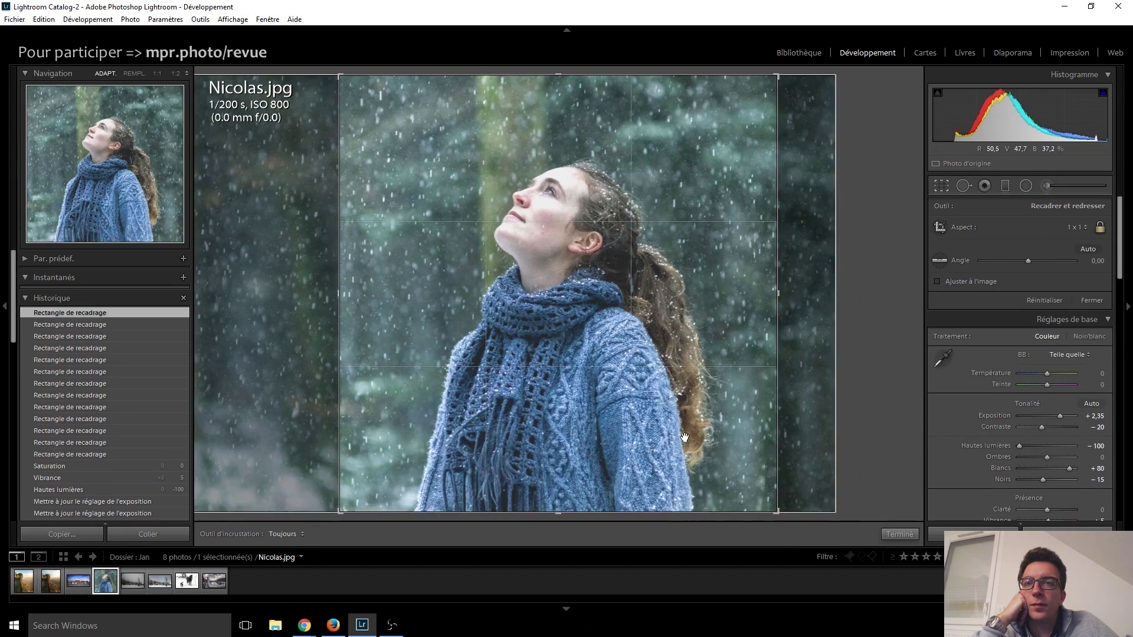
left_click_drag(714, 439, 717, 437)
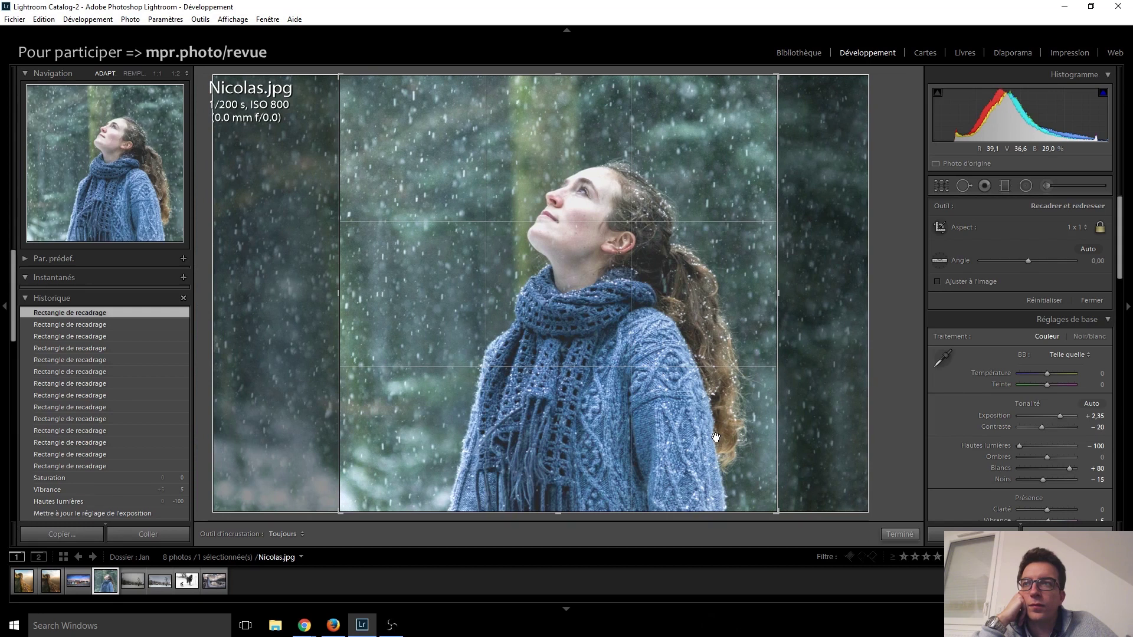
key("Return")
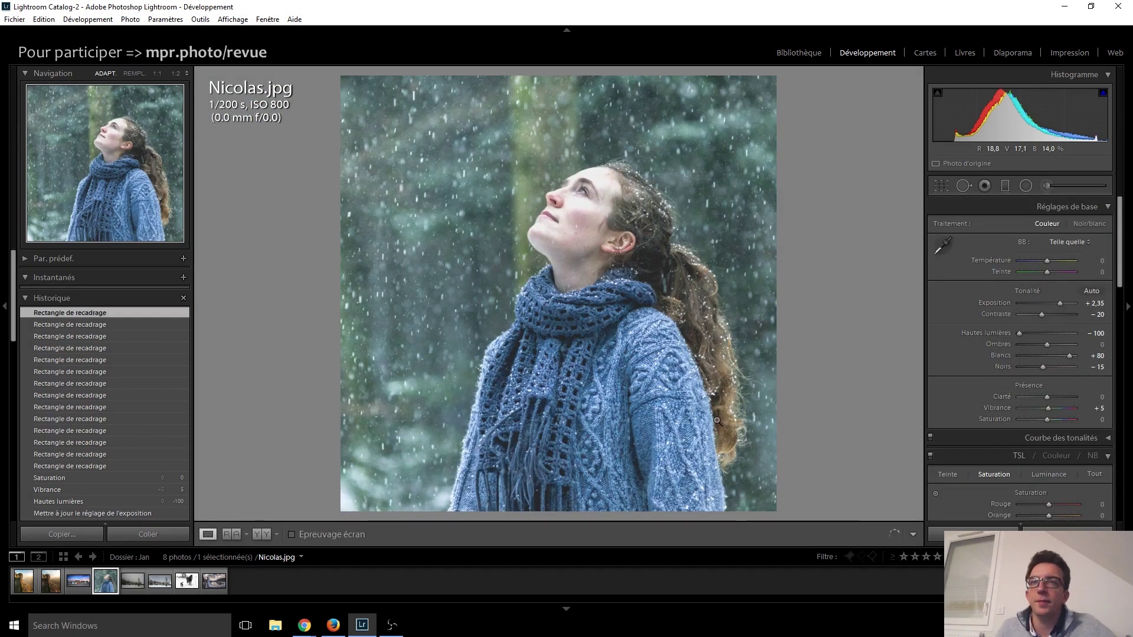
- Check the square crop and compare Before/After with the original using \
left_click(941, 186)
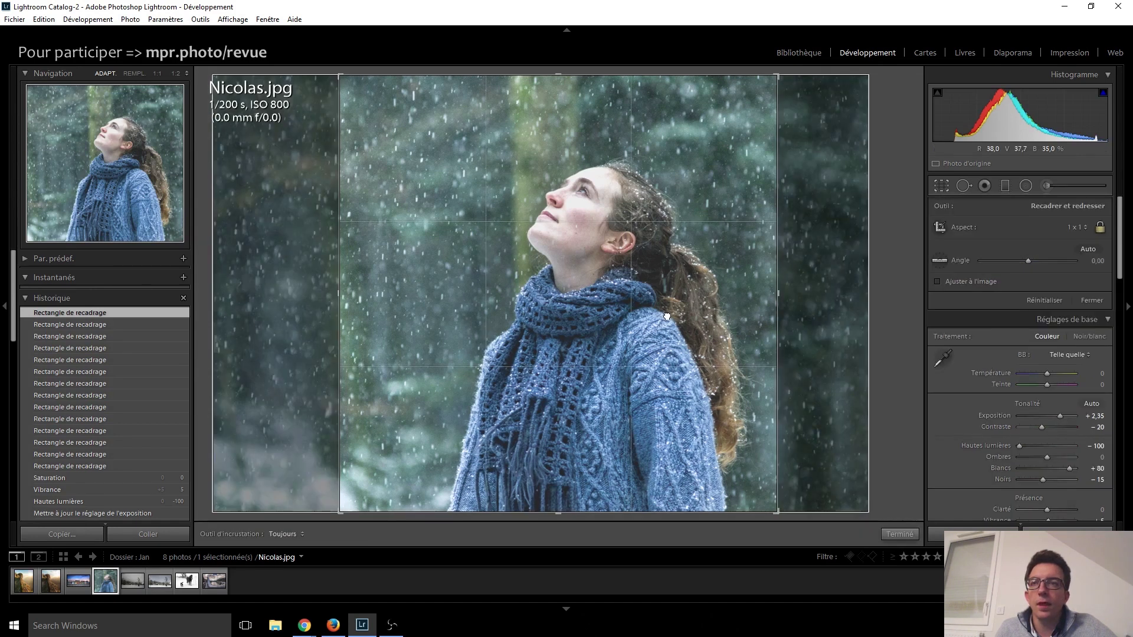
key("Return")
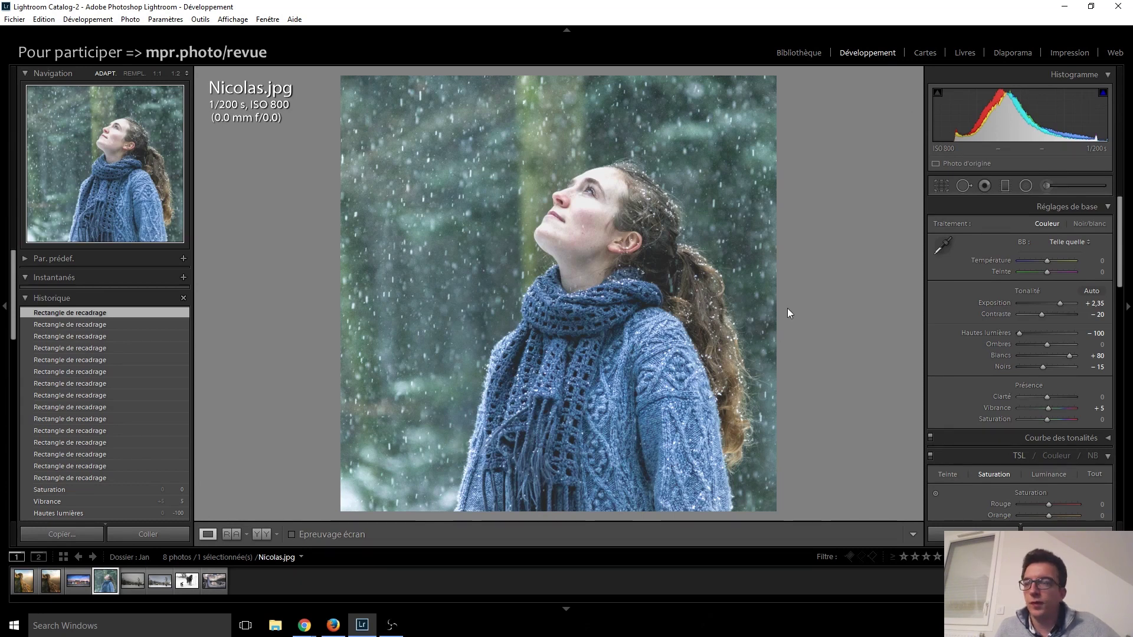
key("backslash")
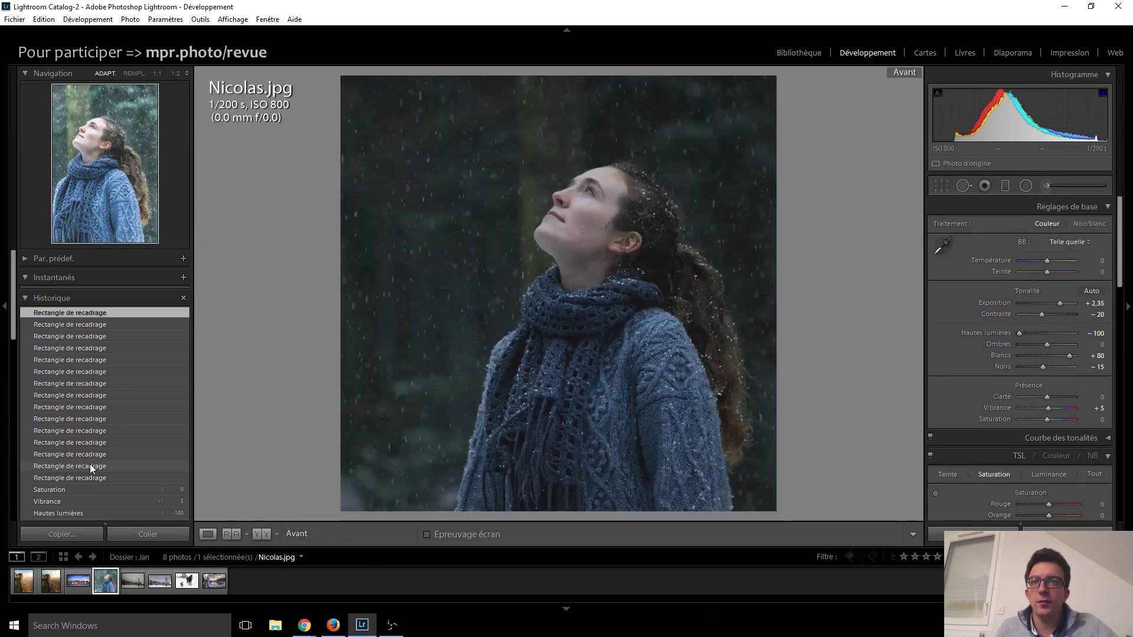
key("backslash")
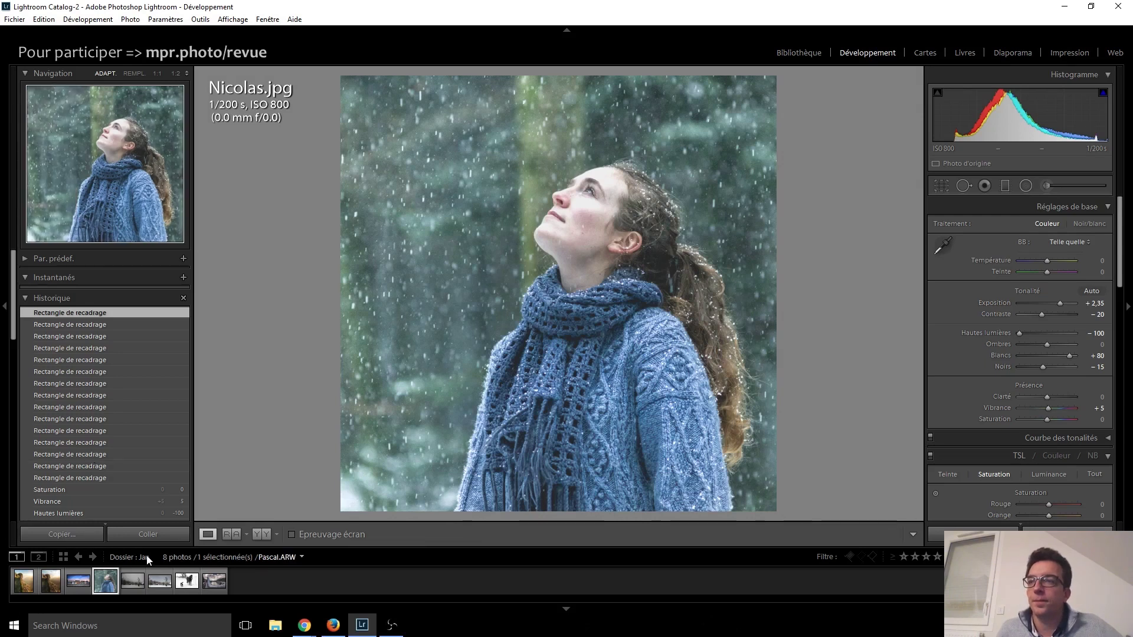
- Open the snowy church landscape from the filmstrip
left_click(134, 581)
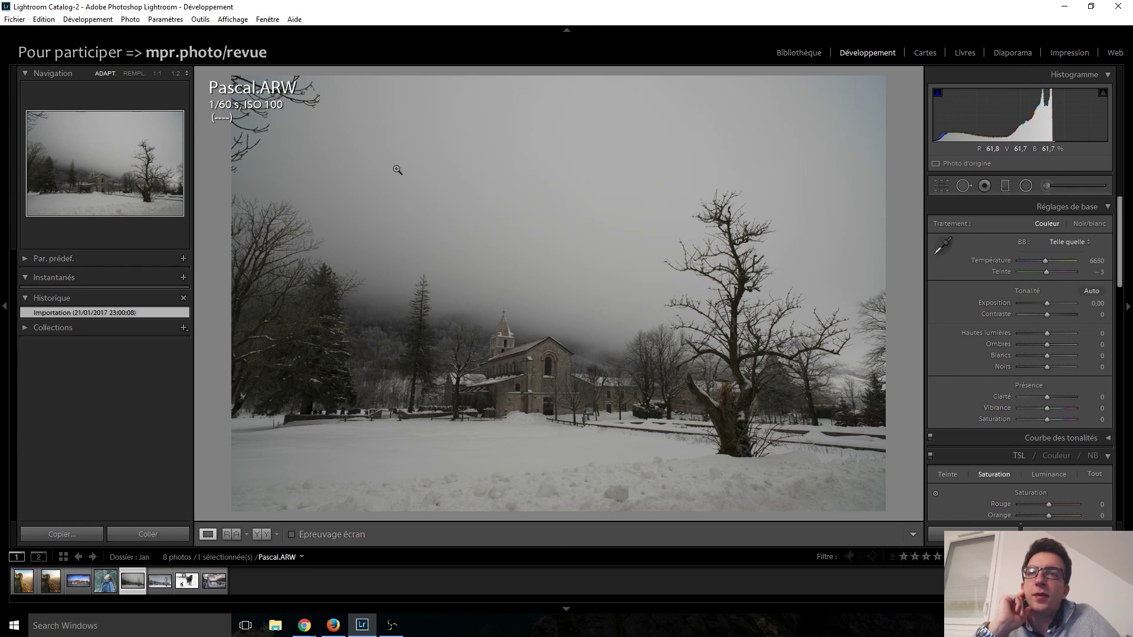
- Crop the church landscape to a 16 x 9 frame, shifting the photo up
left_click(942, 187)
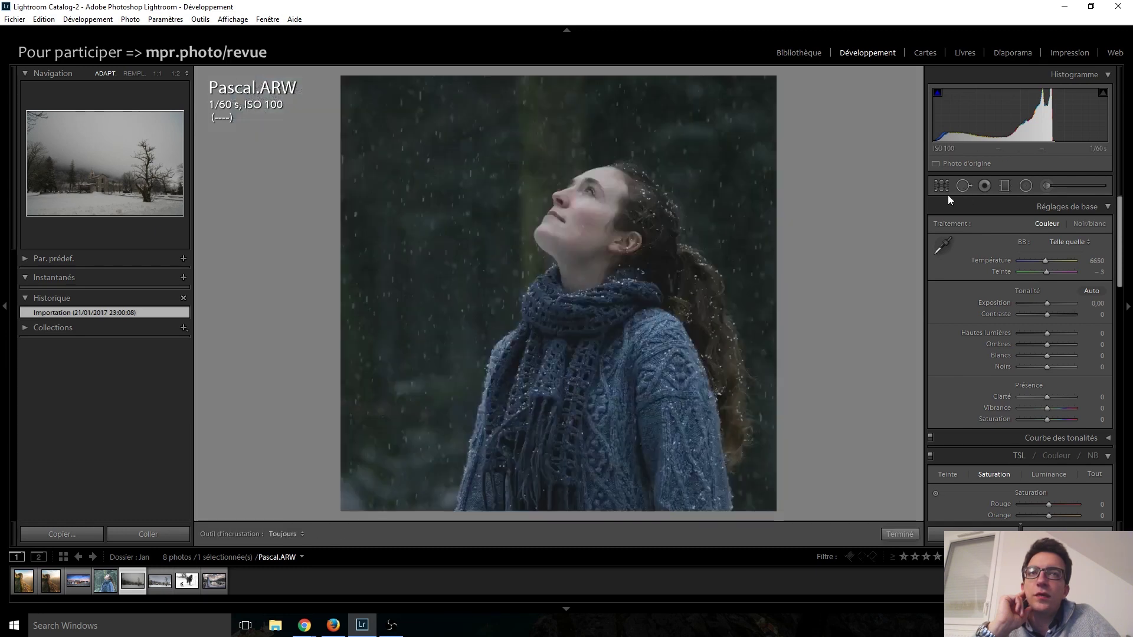
left_click(1061, 228)
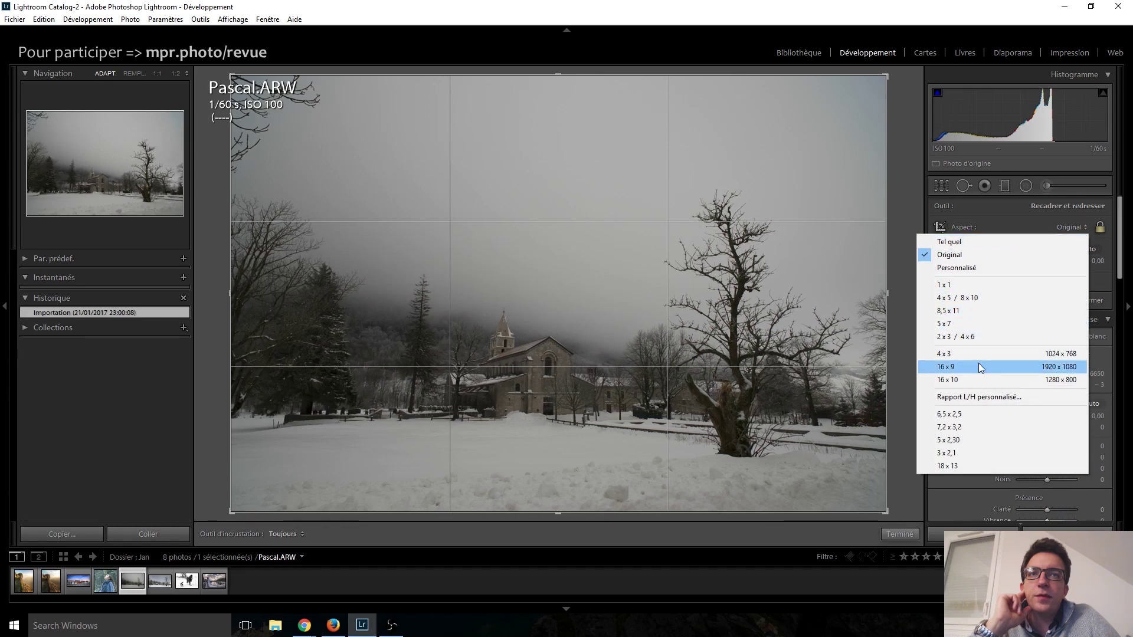
left_click(978, 366)
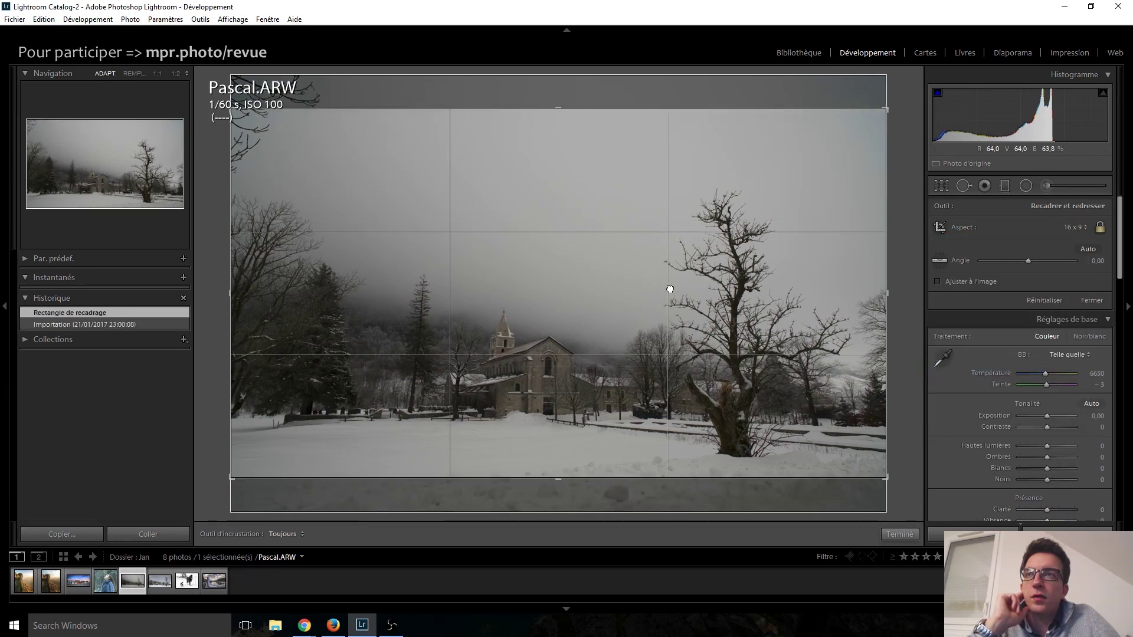
left_click_drag(670, 289, 667, 284)
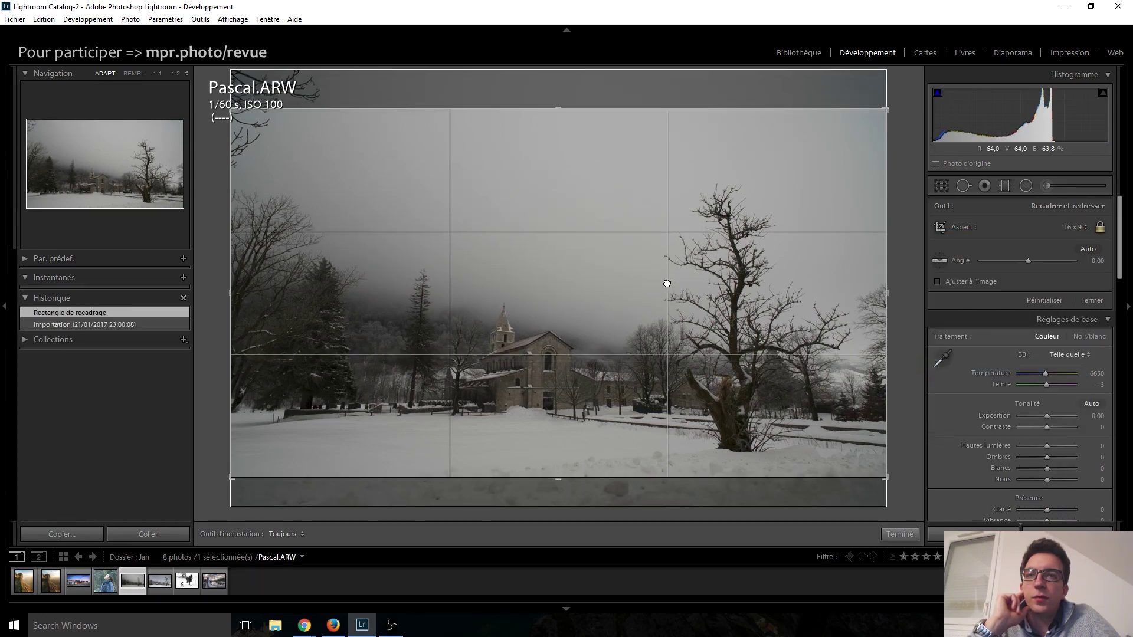
key("Return")
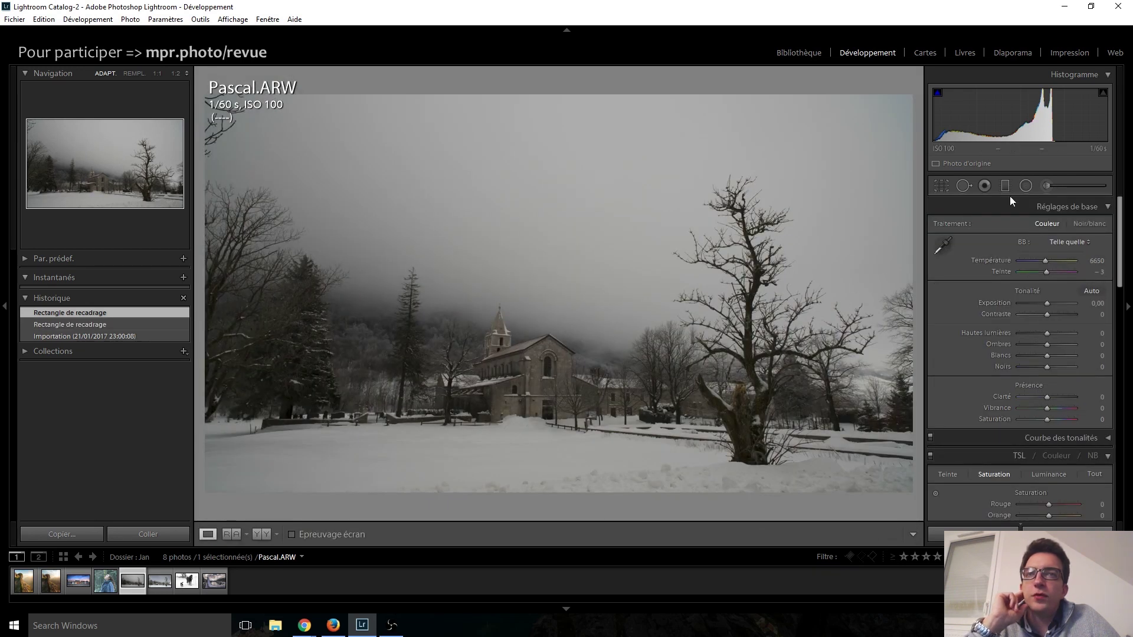
- Unlock the aspect ratio and trim the crop's top, bottom-right and top-left inward
left_click(962, 186)
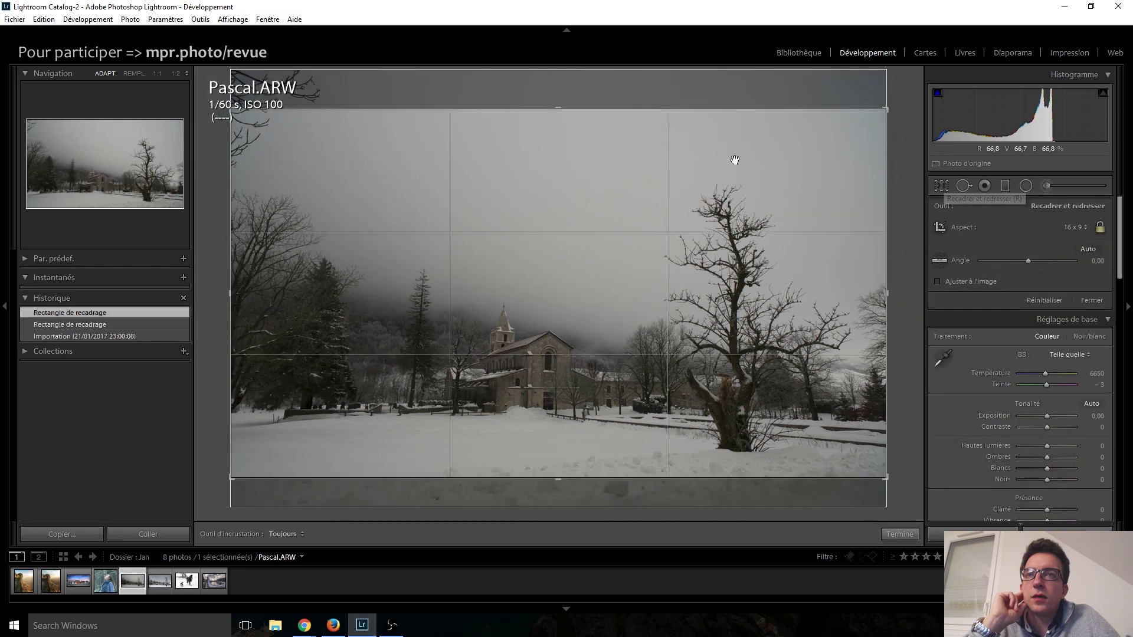
left_click(1101, 228)
left_click_drag(561, 109, 573, 138)
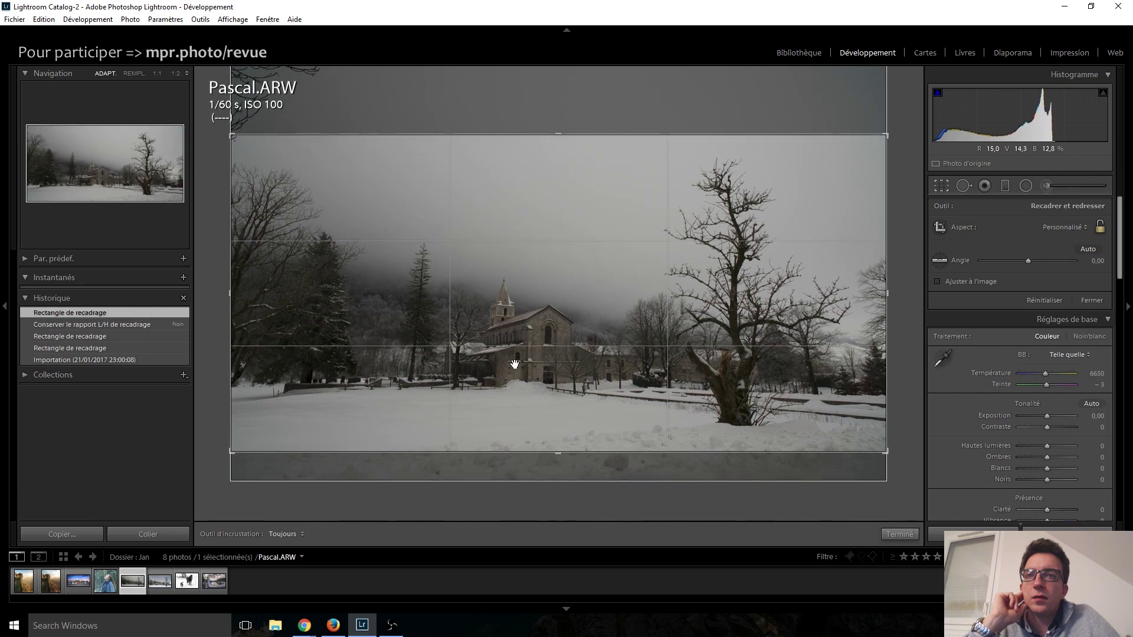
mouse_move(885, 452)
left_mouse_down()
mouse_move(859, 452)
mouse_move(873, 449)
left_mouse_up()
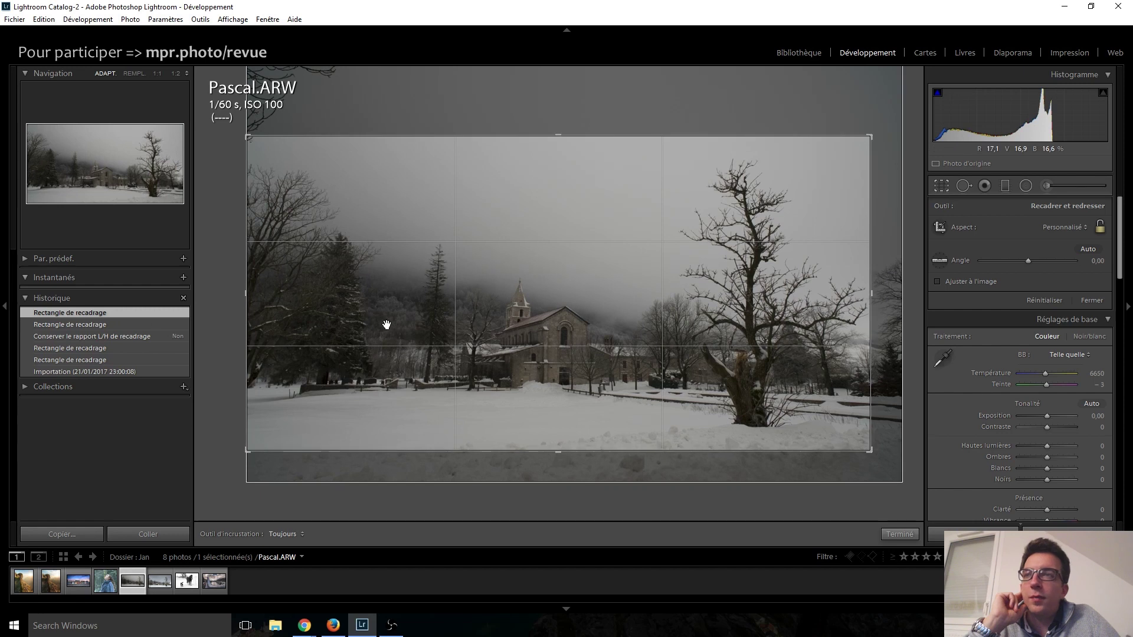
left_click_drag(247, 137, 307, 140)
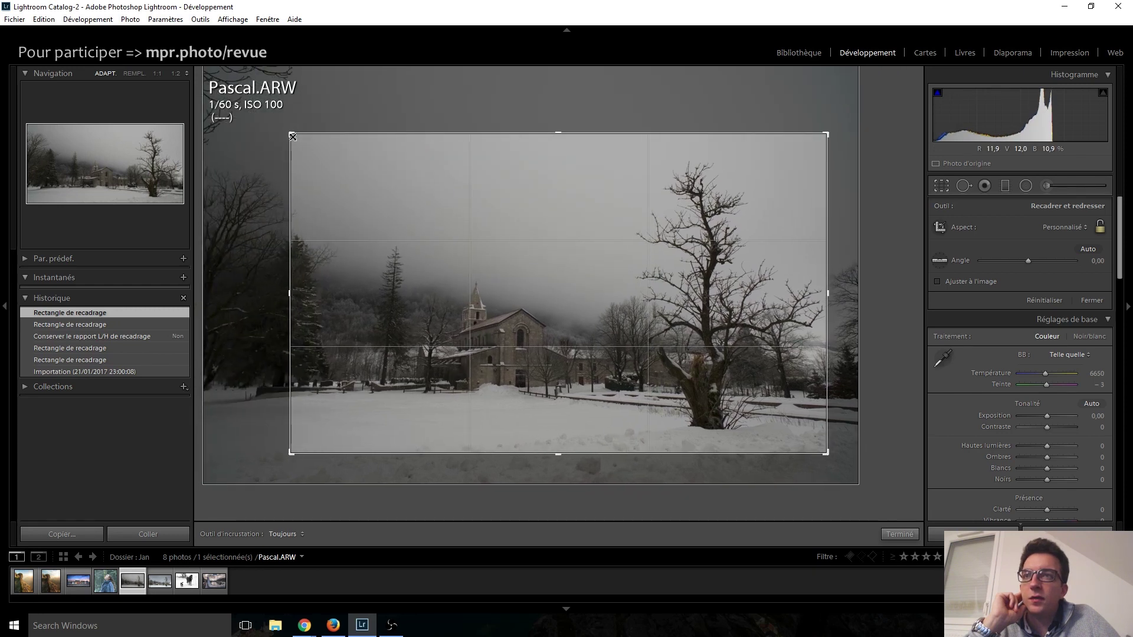
key("Return")
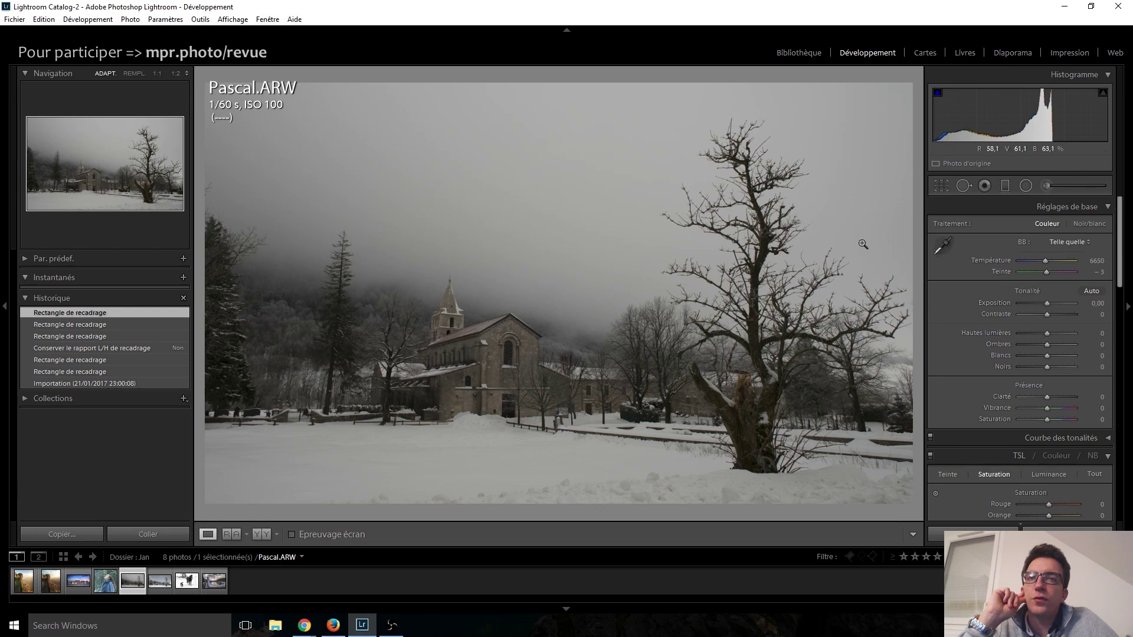
- Recrop the church landscape to a full-height 1 x 1 square
left_click(941, 187)
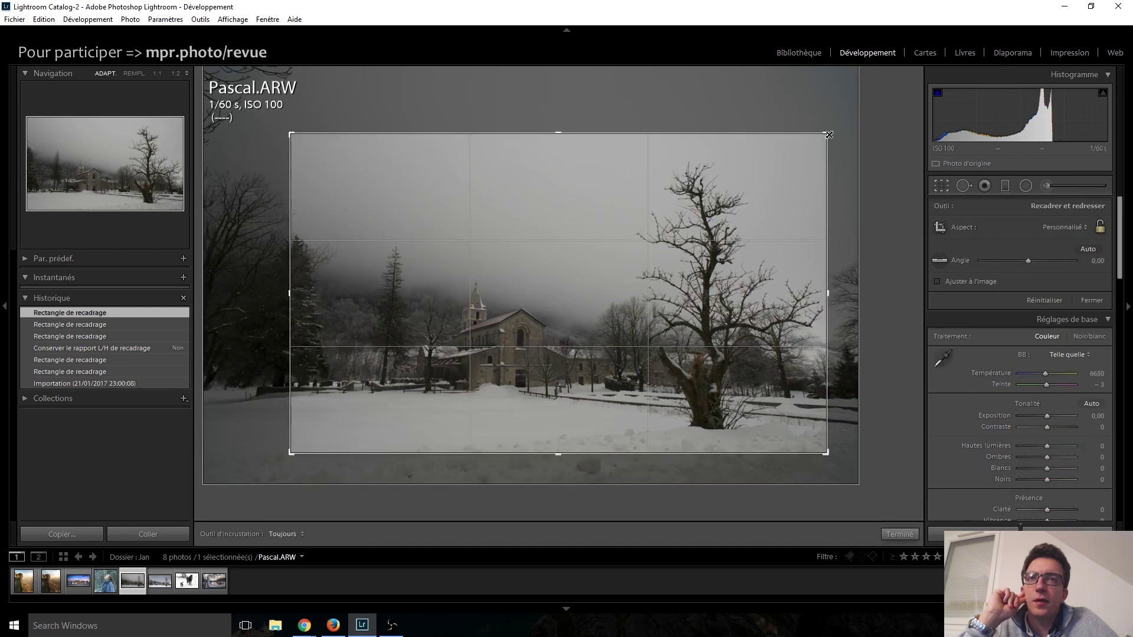
left_click_drag(830, 135, 863, 102)
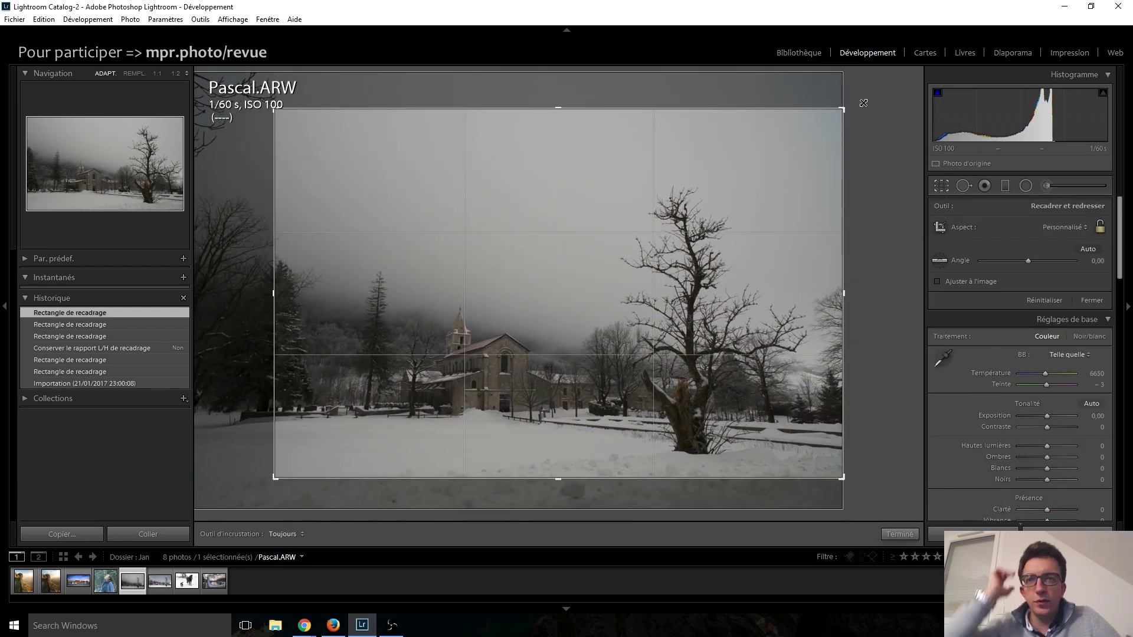
left_click(1071, 227)
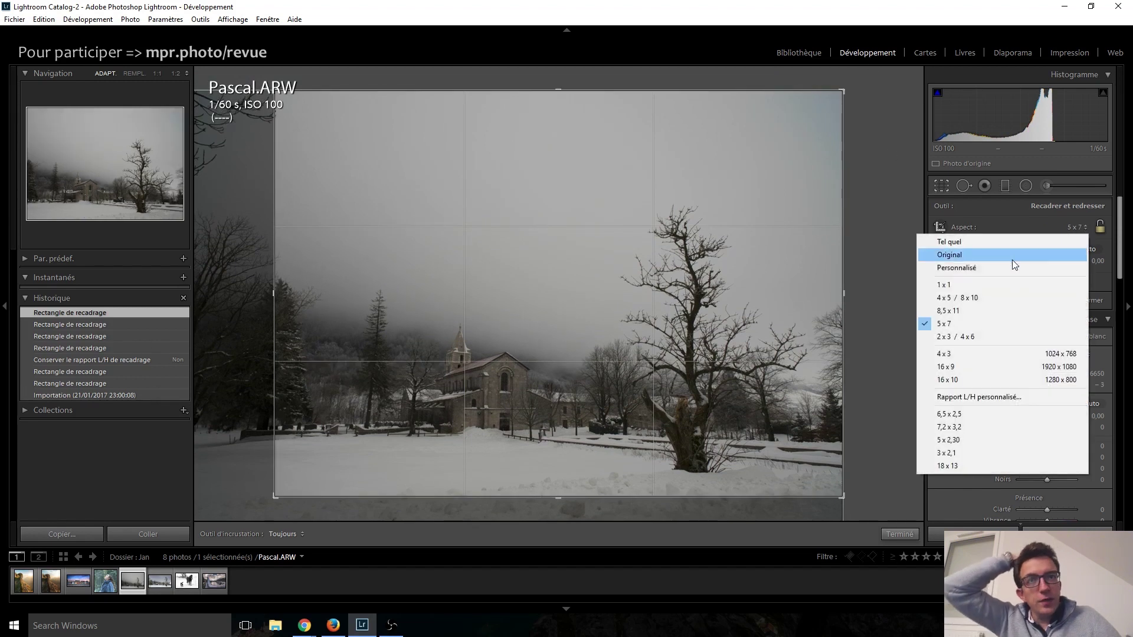
left_click(989, 284)
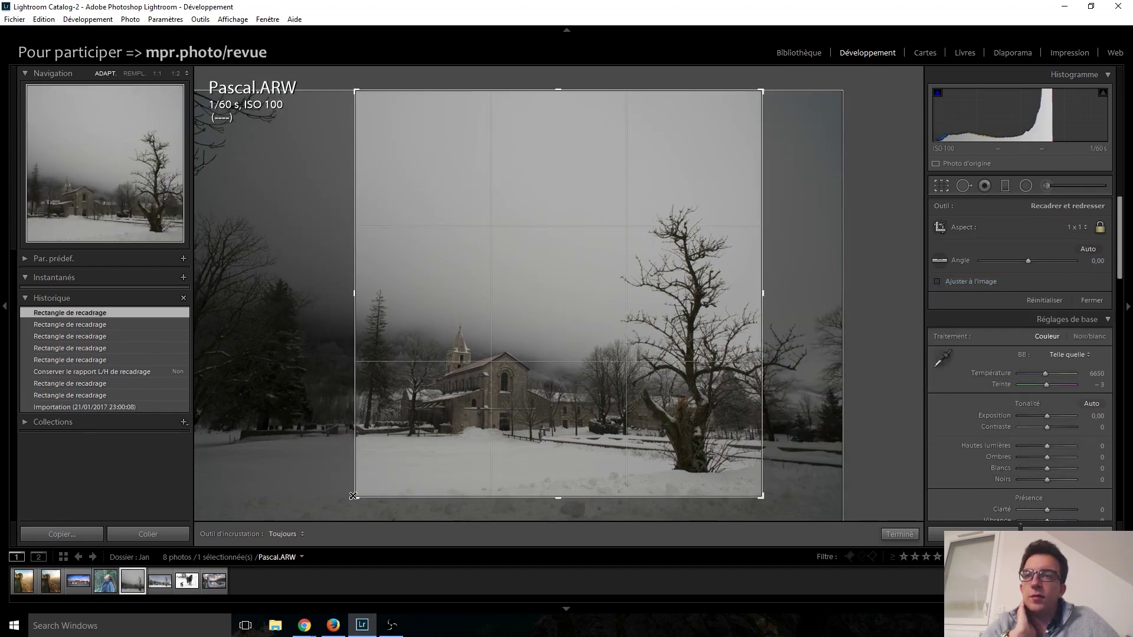
left_click_drag(352, 496, 330, 519)
left_click_drag(571, 447, 637, 433)
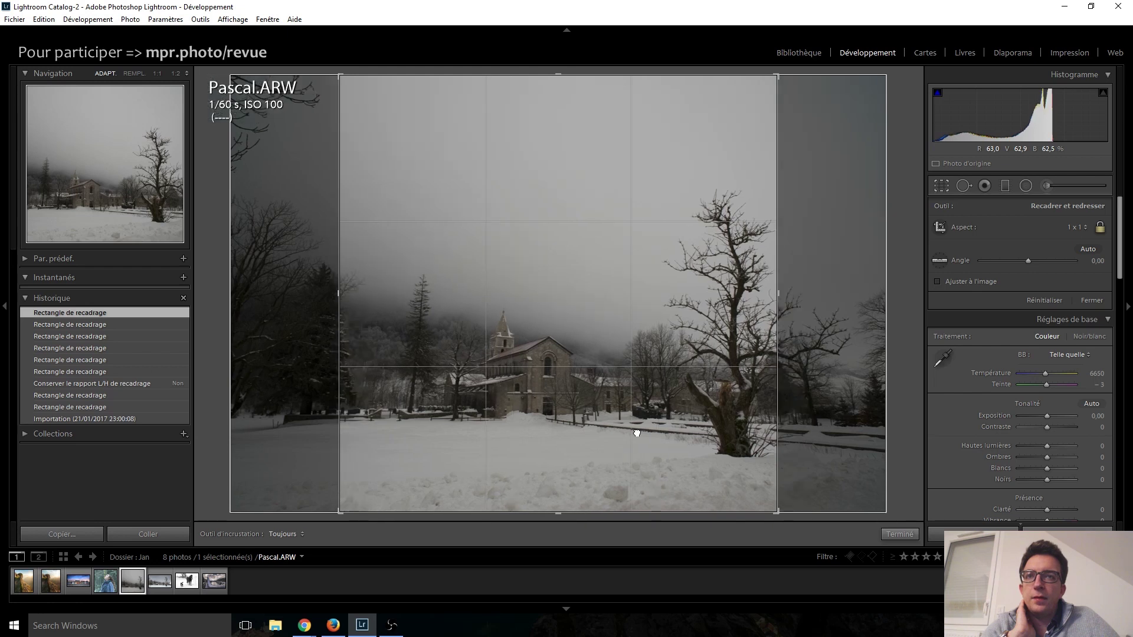
left_click_drag(637, 434, 615, 425)
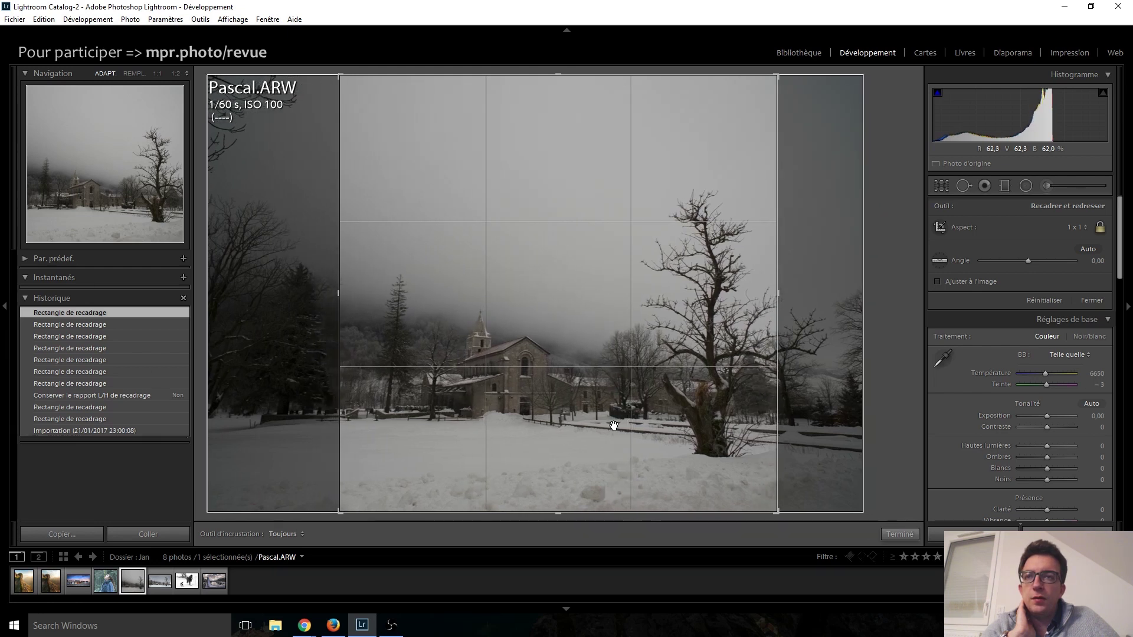
key("Return")
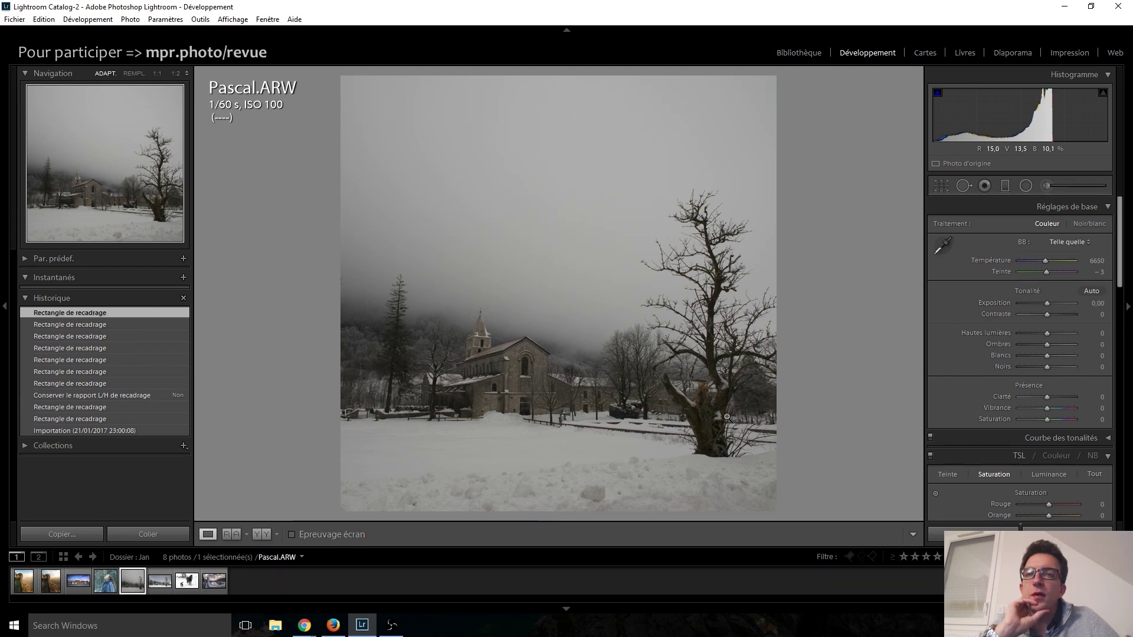
- Tighten the square crop and shift the photo to reframe the church and tree
left_click(938, 187)
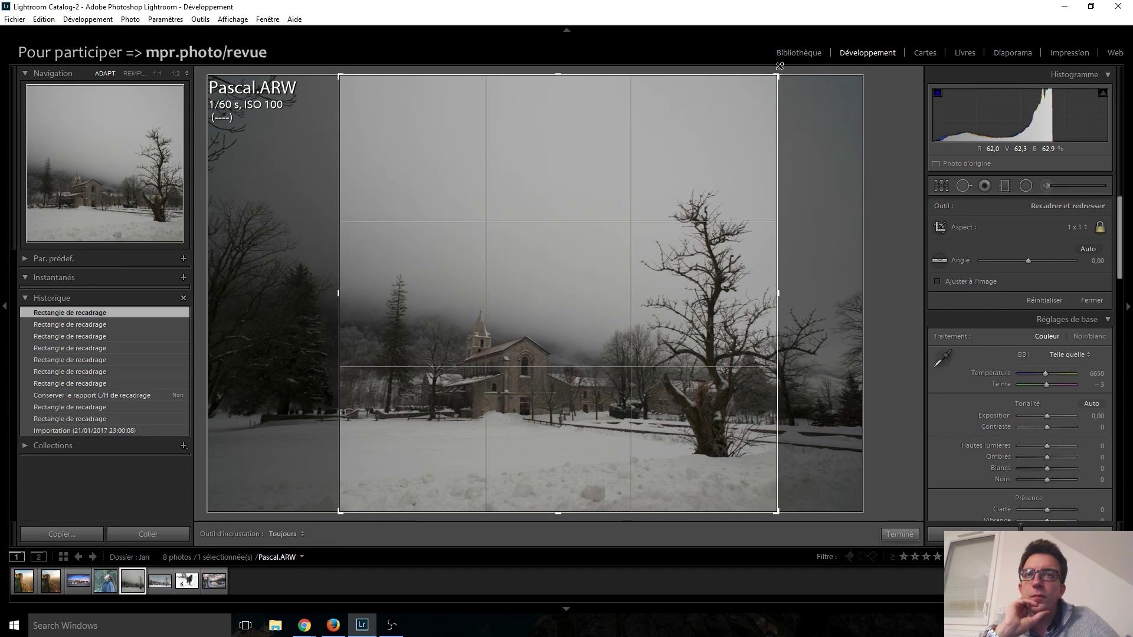
left_click_drag(776, 512, 762, 497)
left_click_drag(696, 392, 693, 392)
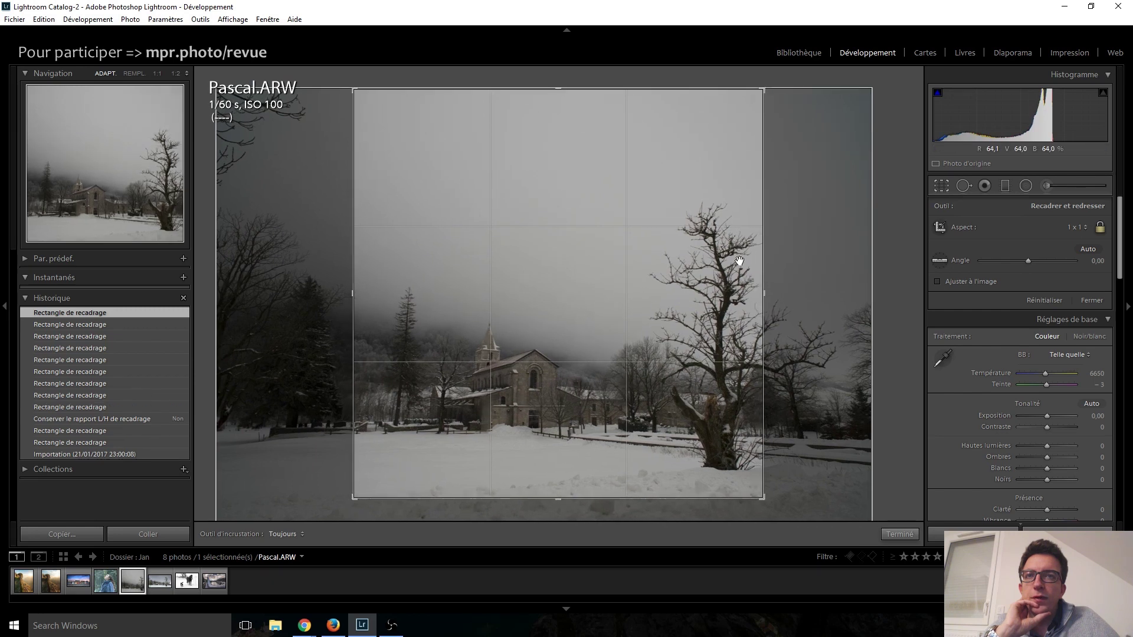
left_click_drag(682, 311, 658, 294)
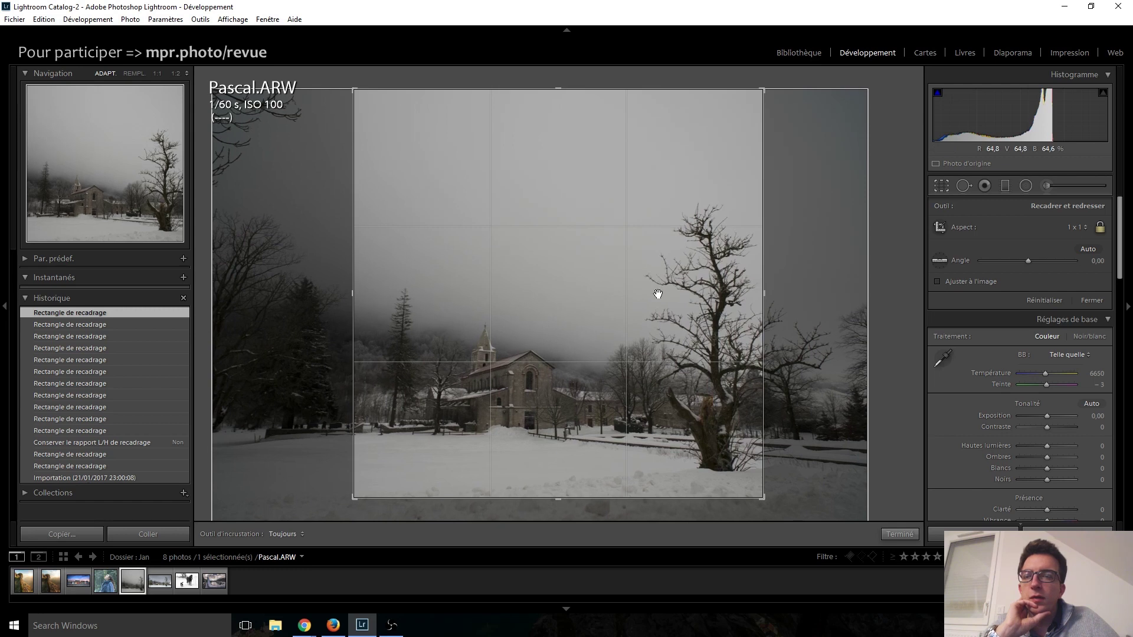
key("Return")
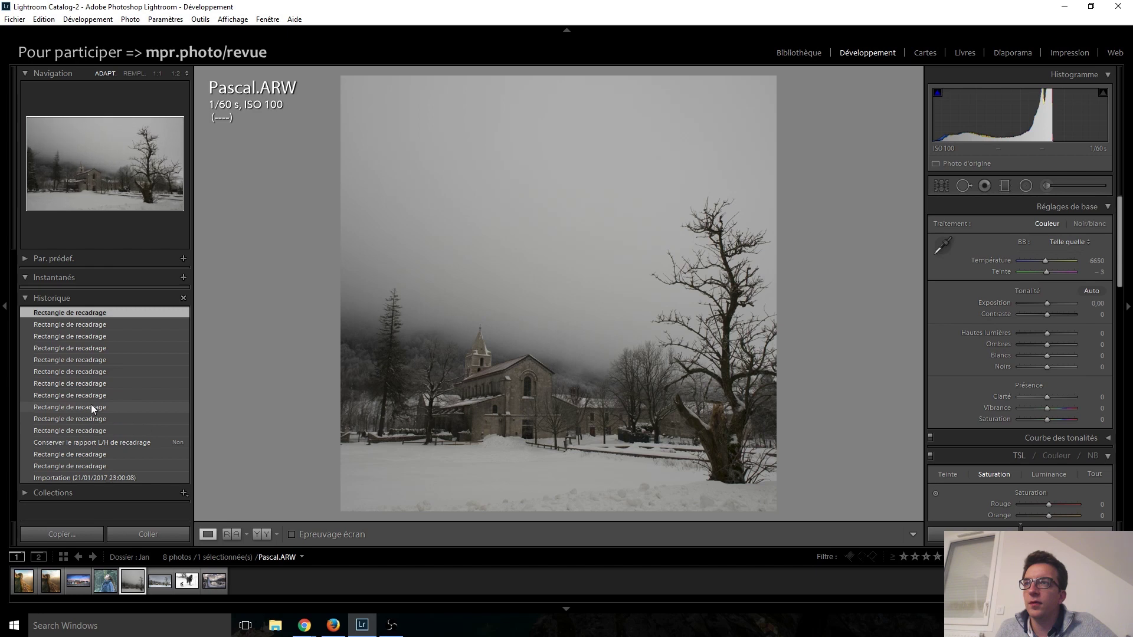
left_click(89, 447)
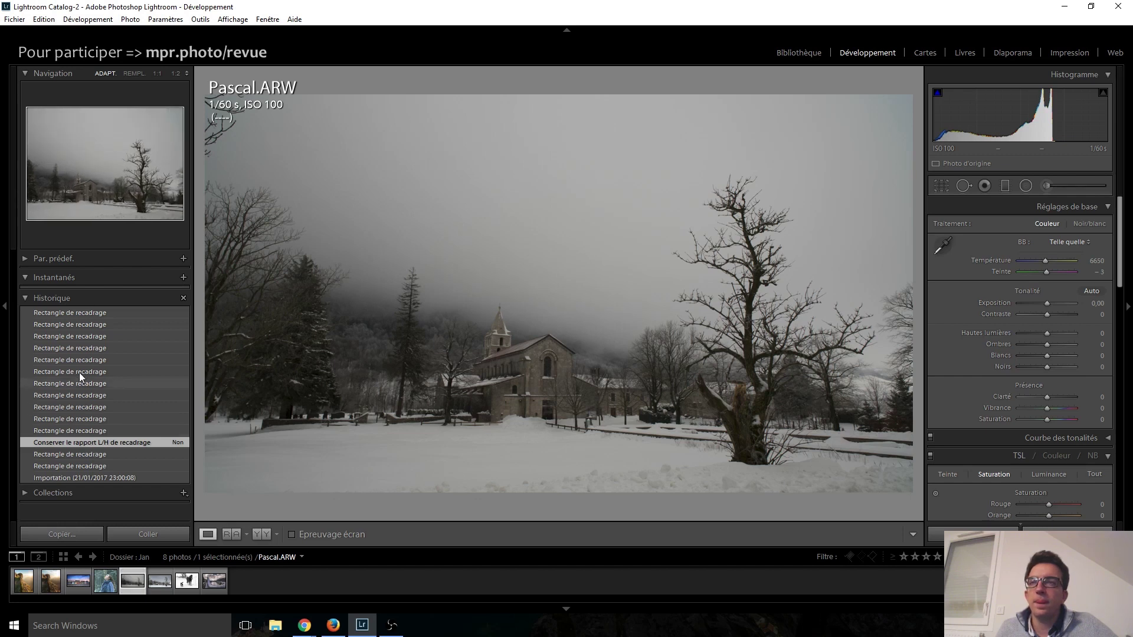
left_click(79, 314)
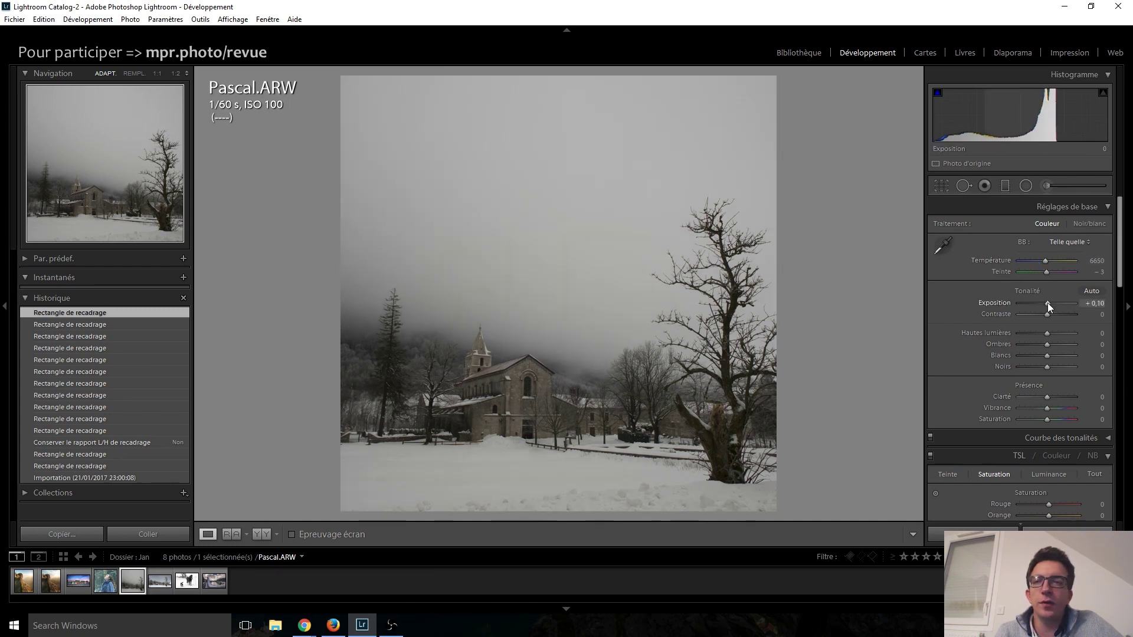
- Raise Exposure to +1,30 and turn on the highlight clipping warning
scroll(1048, 303, "up", 6)
scroll(1048, 304, "up", 6)
scroll(1049, 306, "up", 1)
scroll(1049, 302, "down", 1)
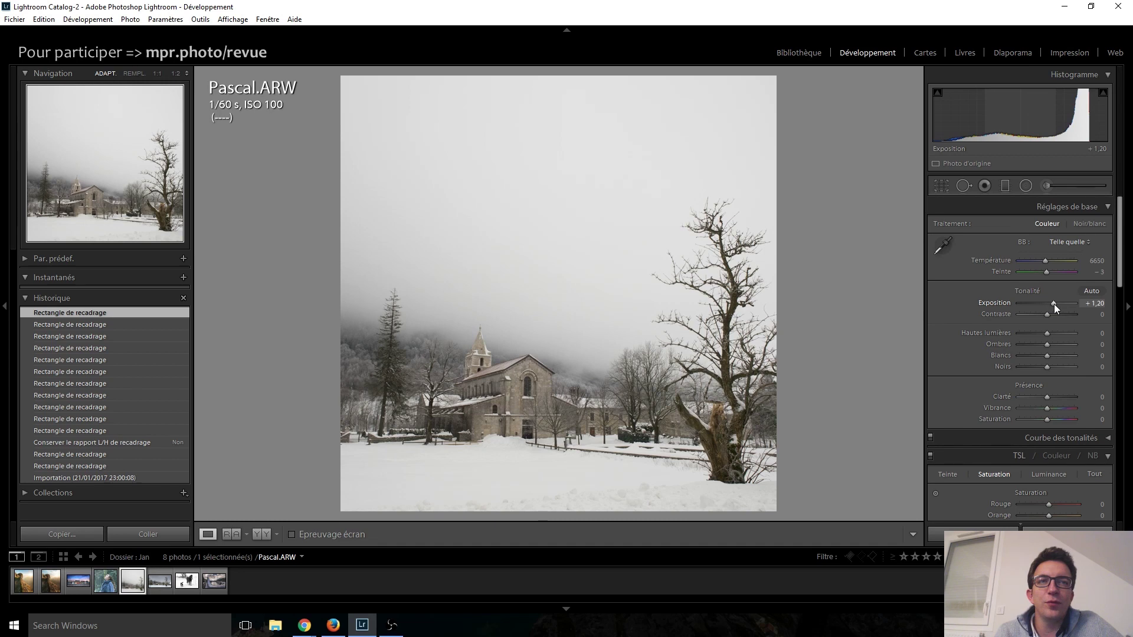
scroll(1054, 303, "up", 1)
scroll(1053, 303, "up", 1)
scroll(1054, 303, "down", 1)
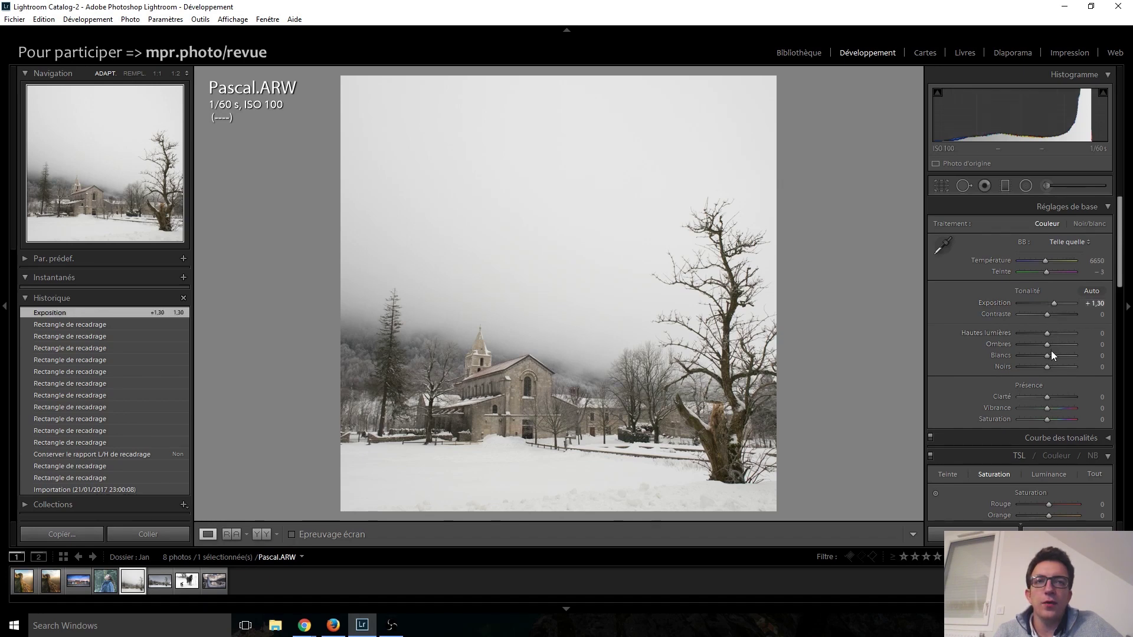
scroll(1050, 356, "up", 4)
scroll(1049, 356, "up", 3)
scroll(1049, 355, "up", 4)
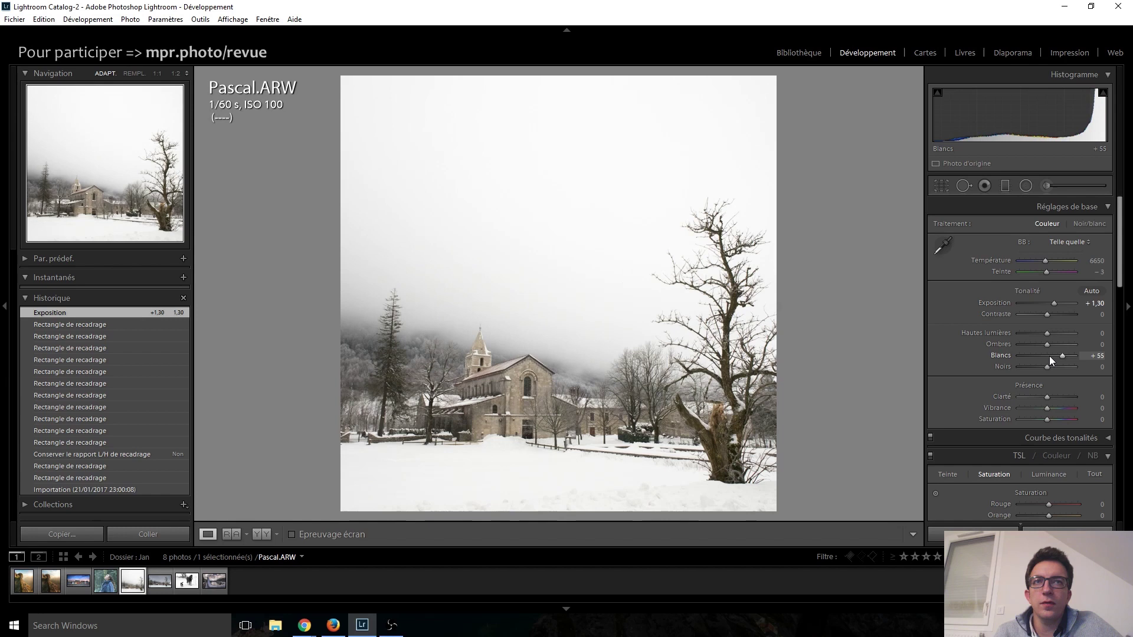
scroll(1049, 356, "up", 3)
left_click(1103, 93)
- Set Blacks -20, Shadows +20, Highlights -100 and Whites +70, then hide the clipping preview
scroll(1067, 357, "down", 1)
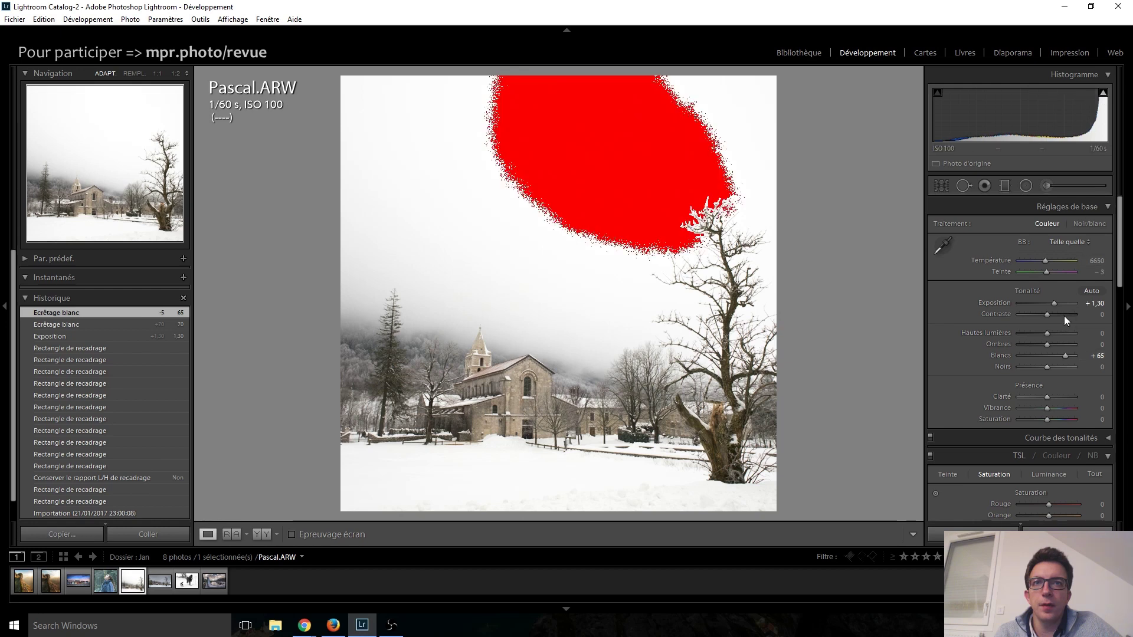
scroll(1066, 356, "down", 1)
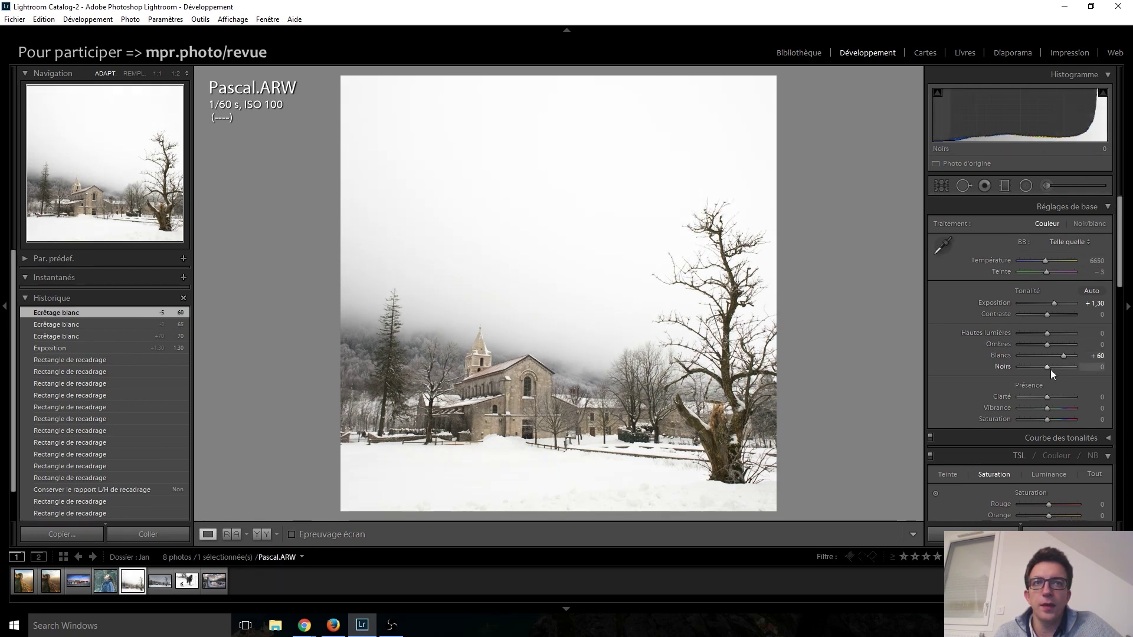
key("Down")
key("Down")
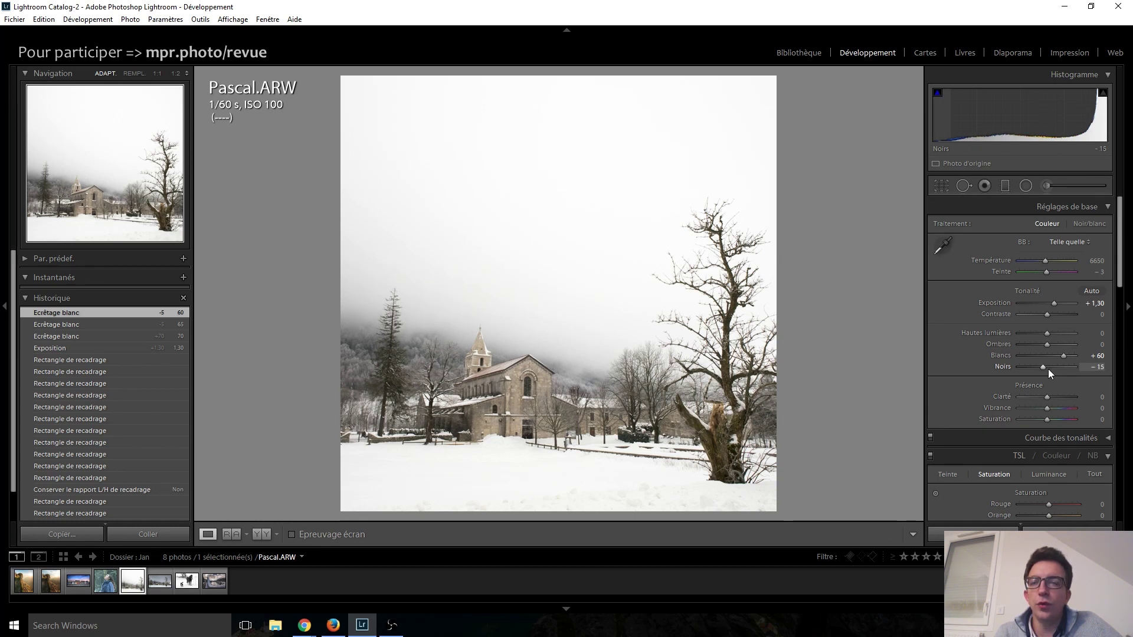
key("Up")
key("Up")
key("Up")
key("Up")
key("Up")
key("Up")
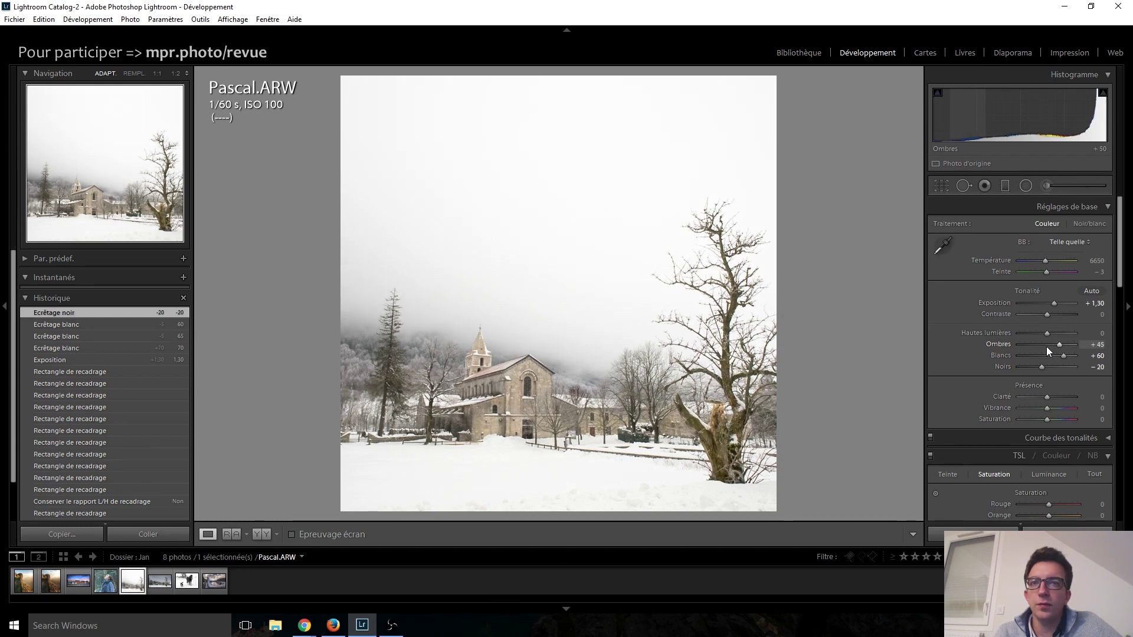
key("Down")
key("Down")
key("Down")
key("Down")
key("Down")
key("Down")
key("Down")
key("Down")
key("Down")
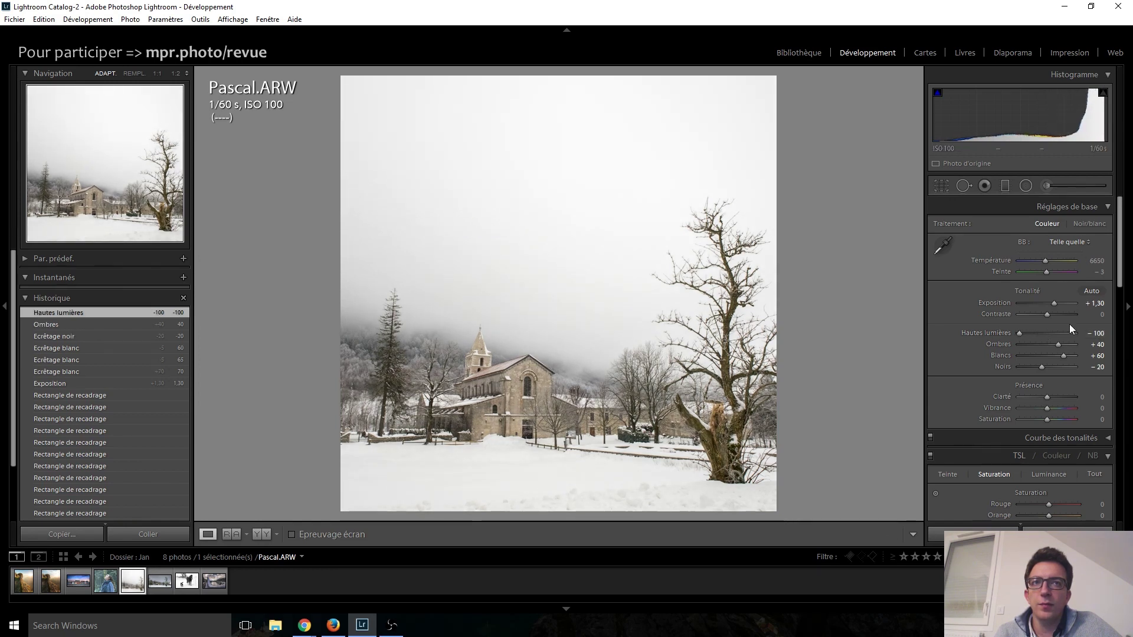
key("Up")
key("Up")
key("j")
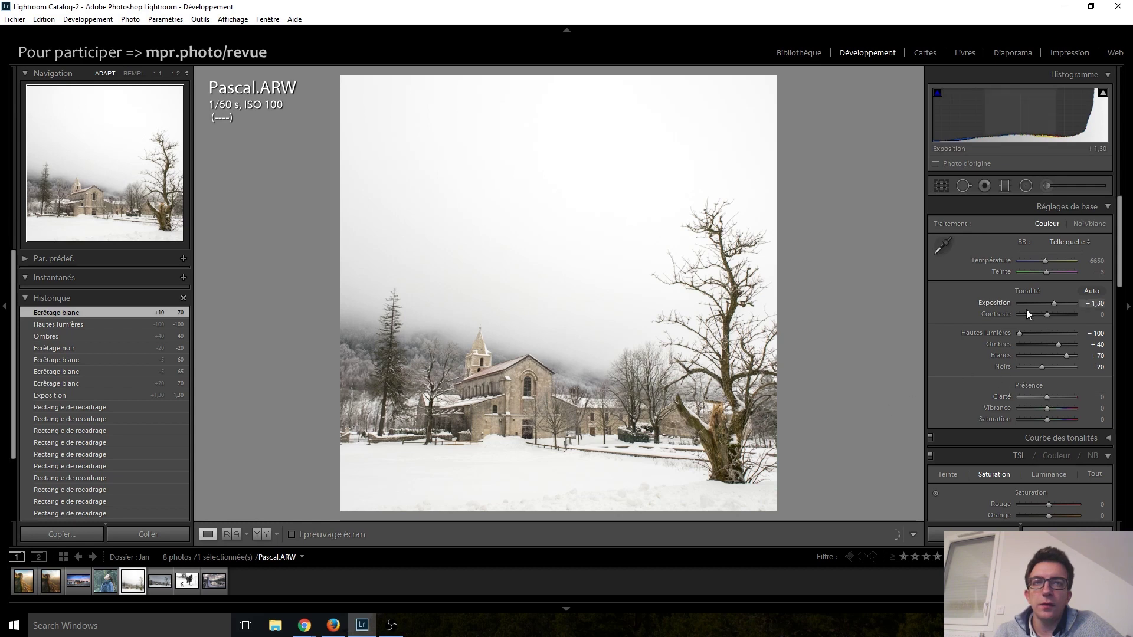
scroll(1060, 343, "down", 2)
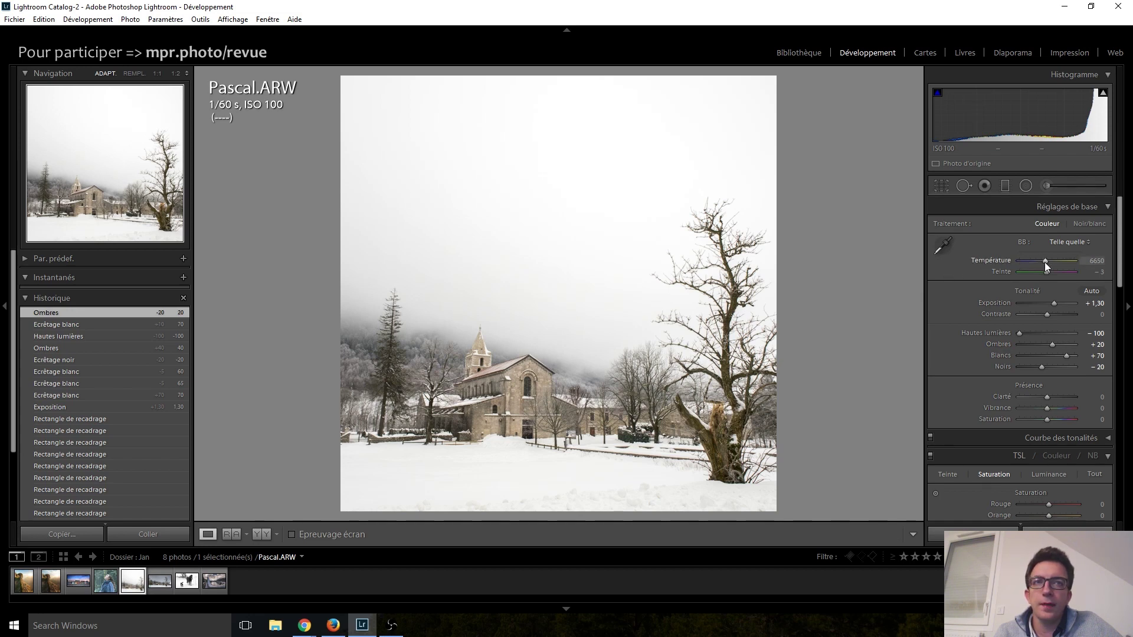
- Convert the church landscape to black and white, set Blacks to −25, and raise Clarity
scroll(1045, 262, "down", 5)
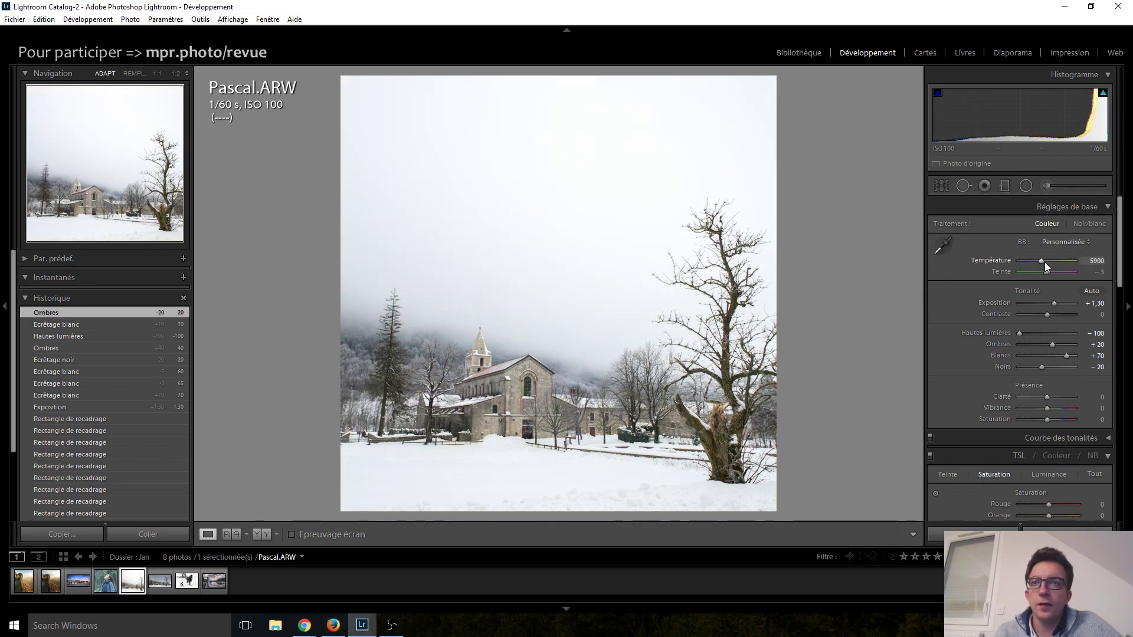
scroll(1044, 262, "down", 2)
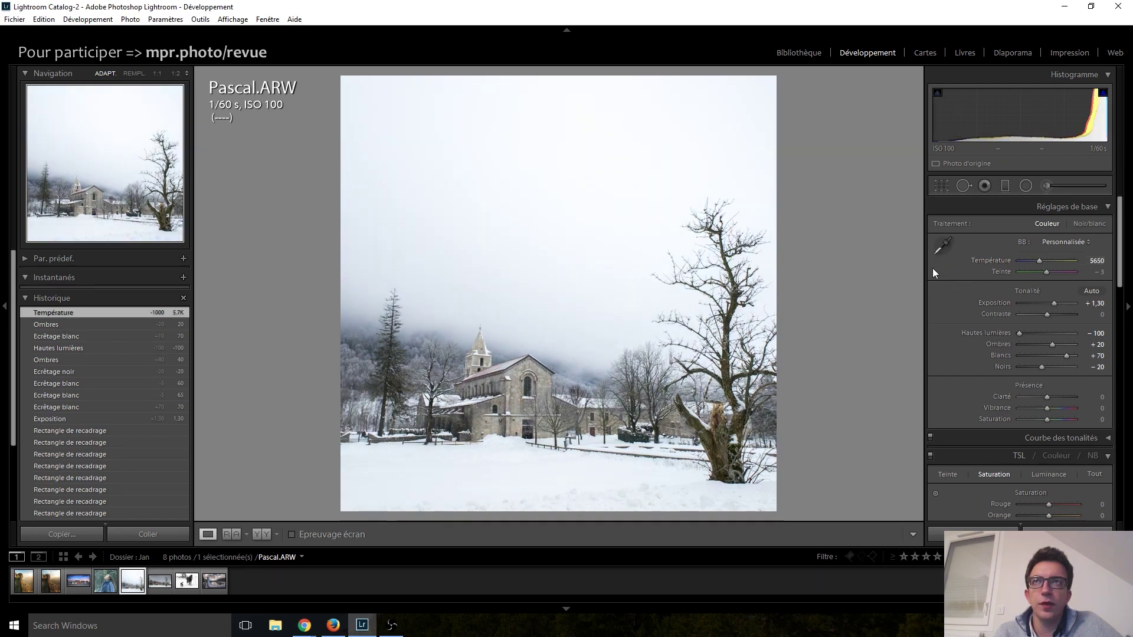
left_click(1092, 455)
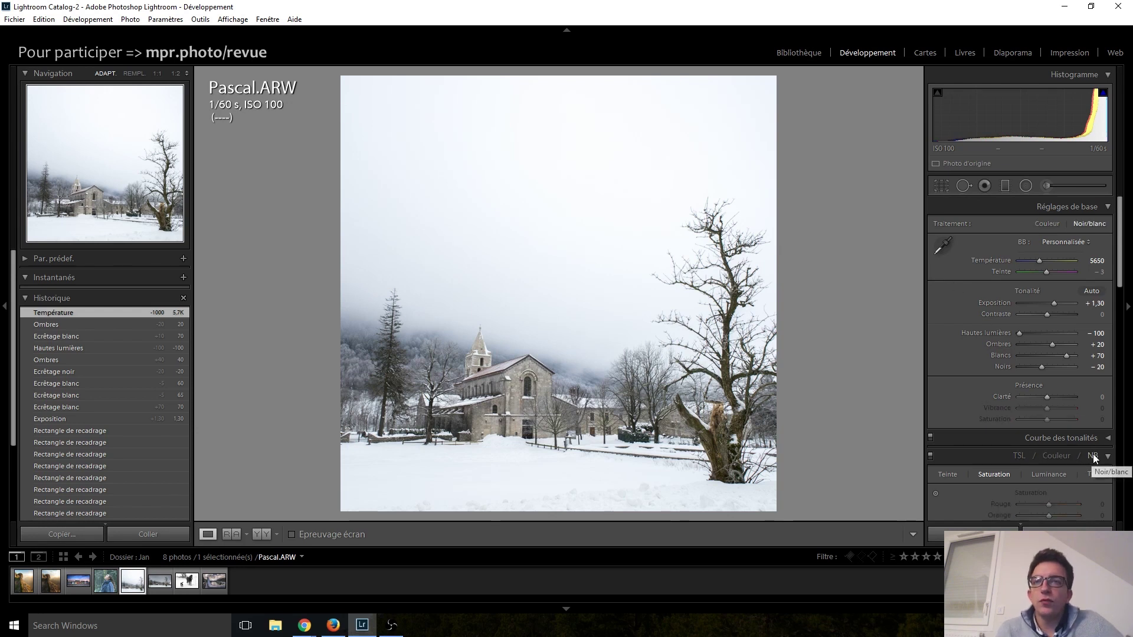
left_click(1018, 458)
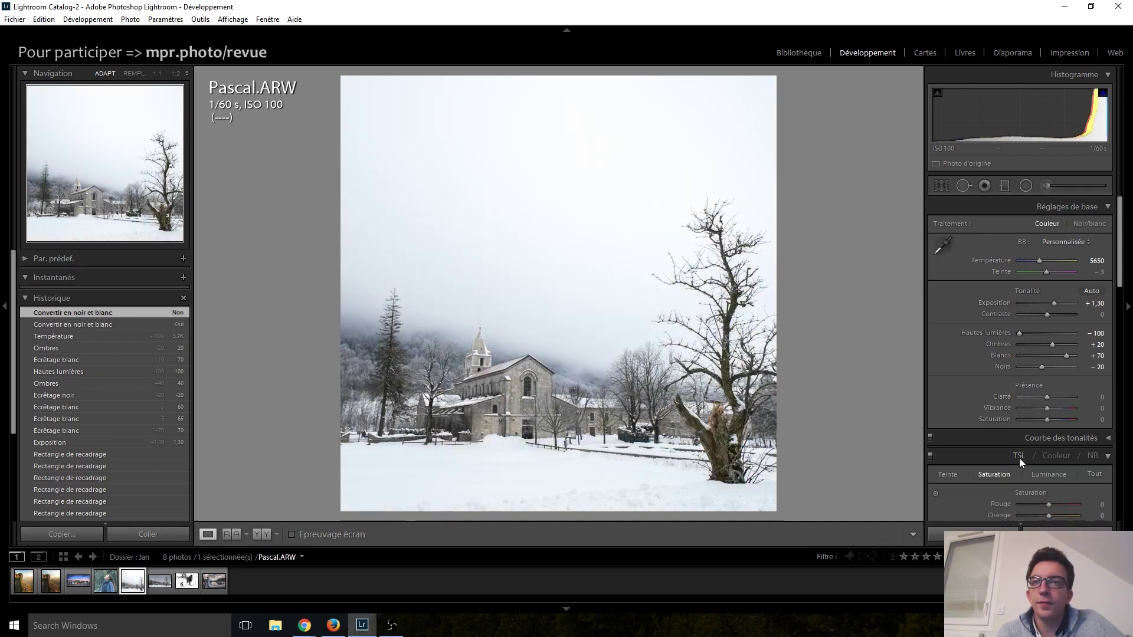
left_click(1090, 454)
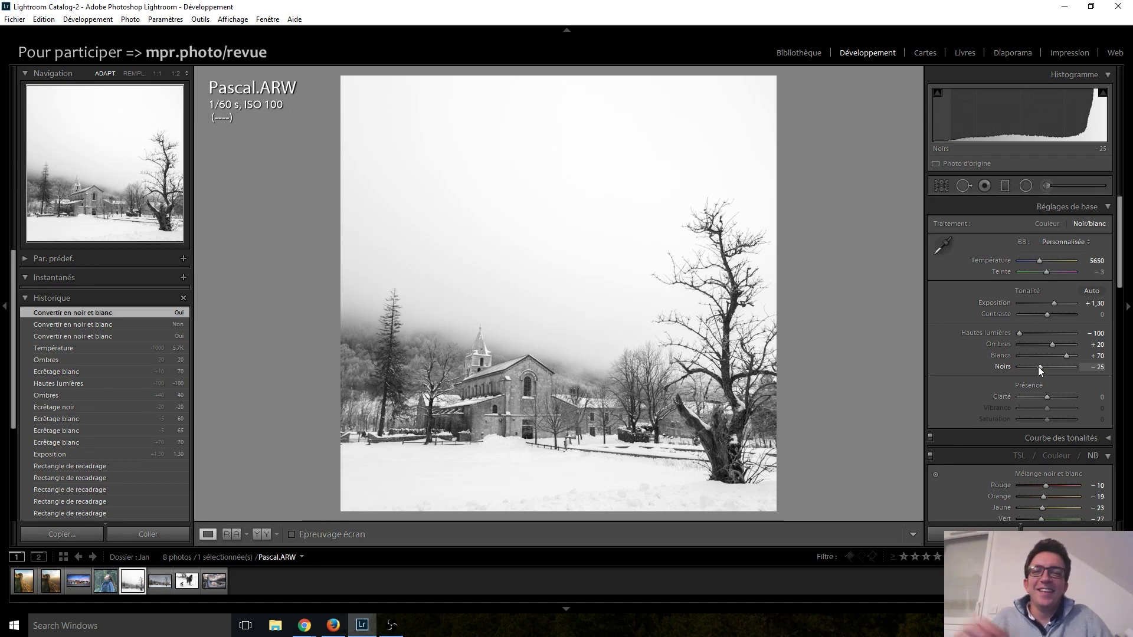
left_click_drag(1038, 366, 1038, 366)
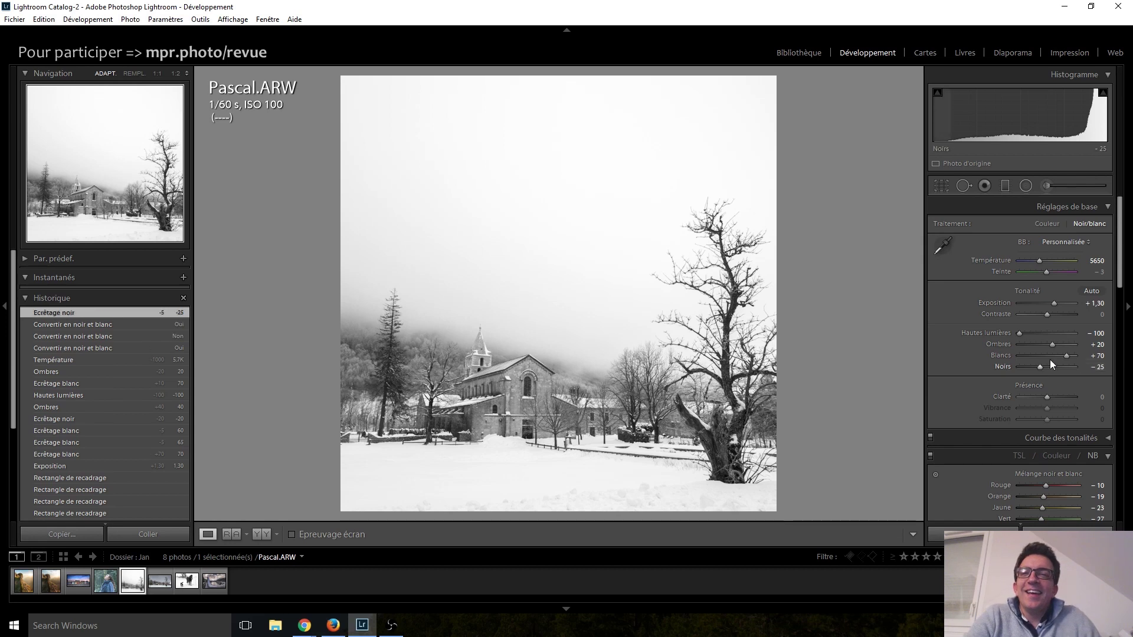
mouse_move(1046, 397)
left_mouse_down()
mouse_move(1058, 397)
mouse_move(1042, 399)
left_mouse_up()
- Reset Clarity to 0 and lower Contrast to −85 for a softer, foggier look
double_click(1036, 398)
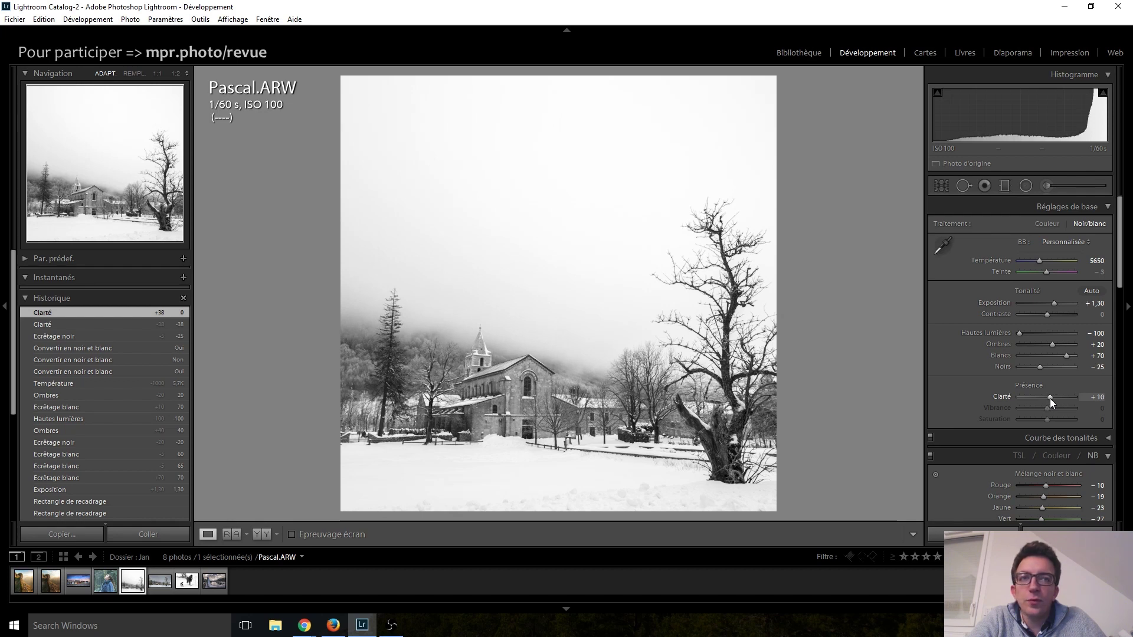
left_click_drag(1050, 399, 1050, 398)
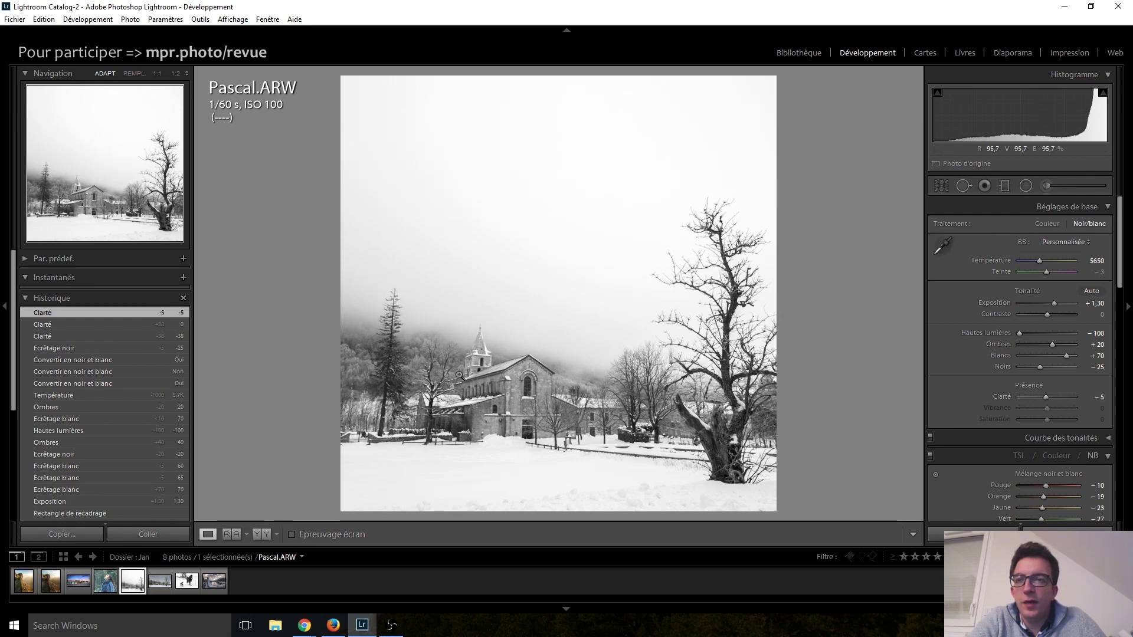
double_click(1047, 398)
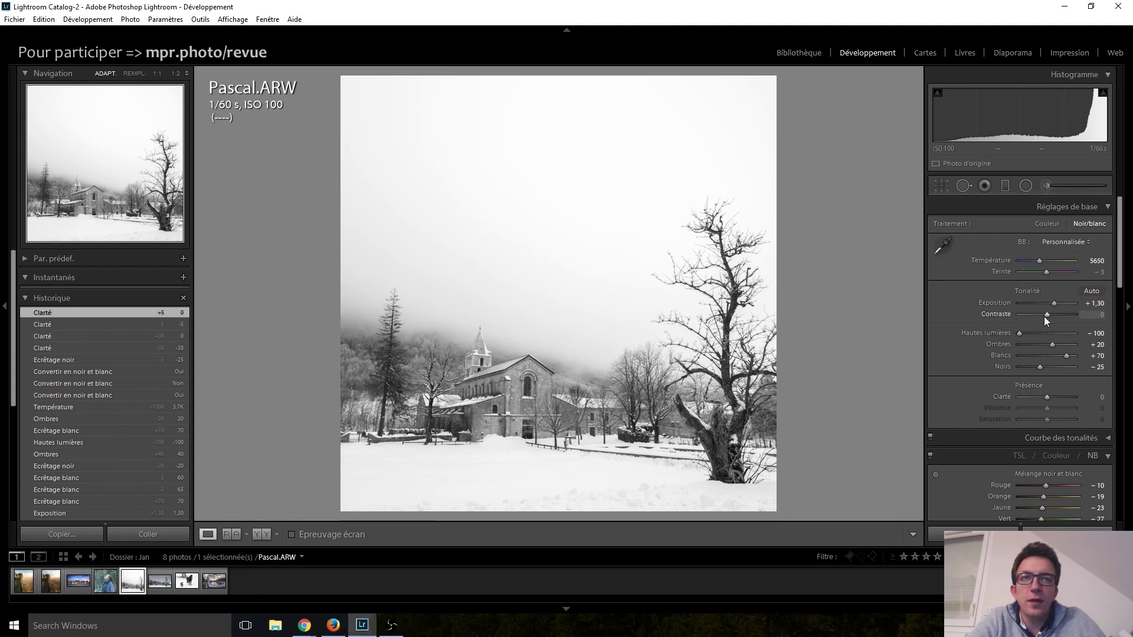
key("Down")
key("Down")
key("Down")
key("Down")
key("Down")
key("Down")
key("Down")
key("Down")
key("Down")
key("Down")
key("Down")
key("Down")
key("Down")
key("Down")
key("Down")
key("Down")
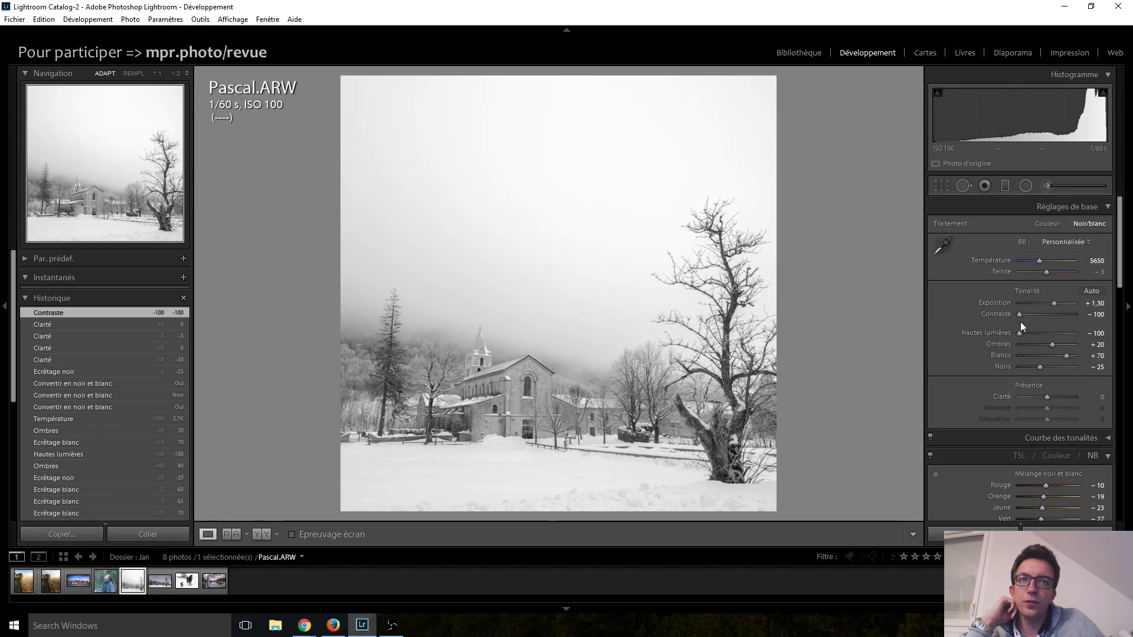
key("Up")
key("Up")
key("Up")
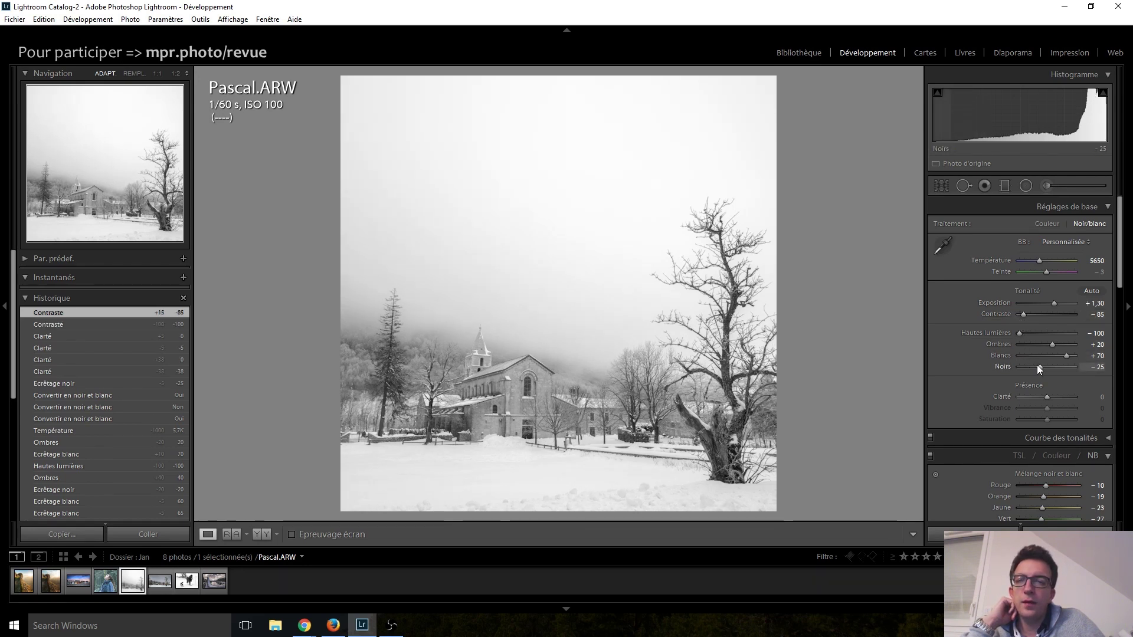
- Paint +40 local clarity onto the church with the adjustment brush
left_click(1055, 186)
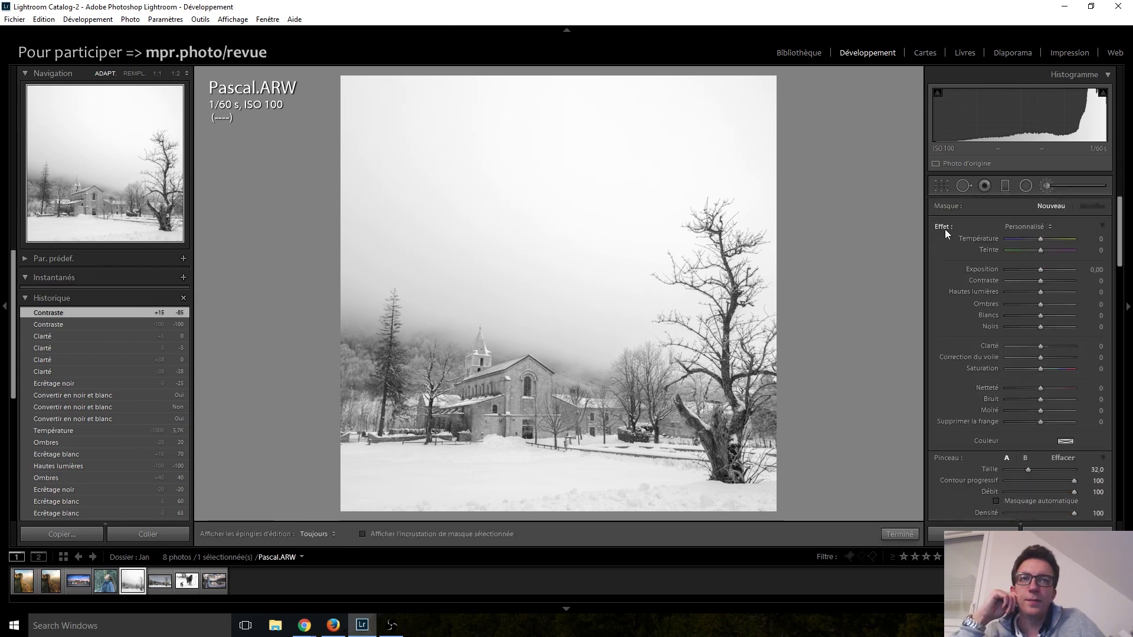
left_click_drag(1049, 346, 1054, 347)
key("h")
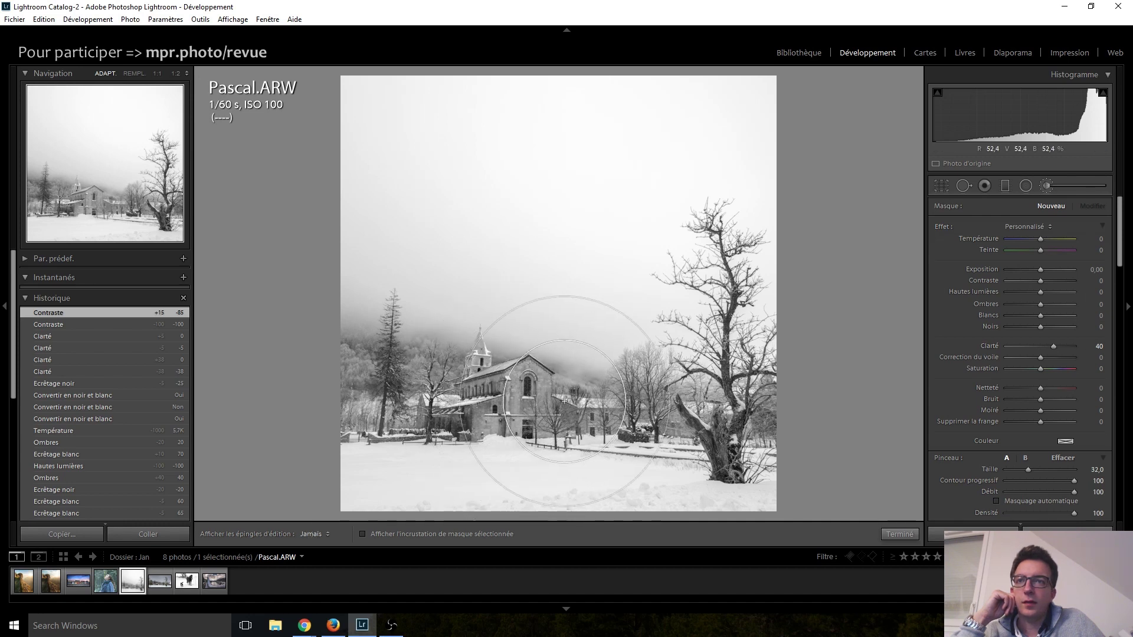
left_click_drag(596, 339, 669, 339)
mouse_move(501, 388)
left_mouse_down()
mouse_move(458, 423)
mouse_move(469, 378)
left_mouse_up()
key("t")
- Set the global Blacks to −35 and Clarity to +5
left_click(1042, 186)
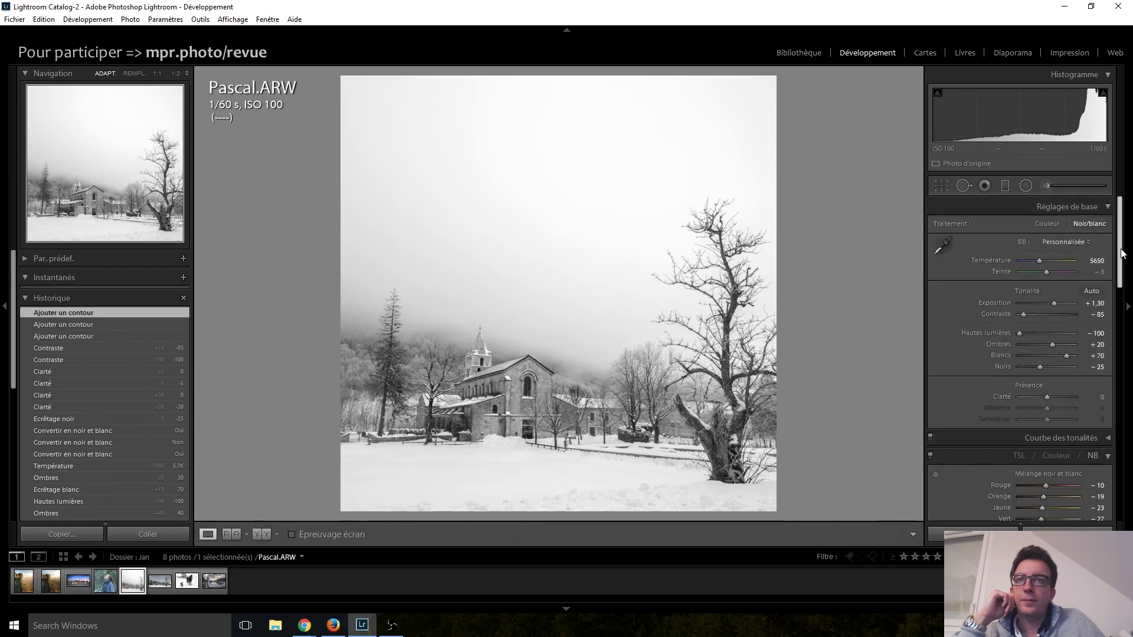
key("Down")
key("Down")
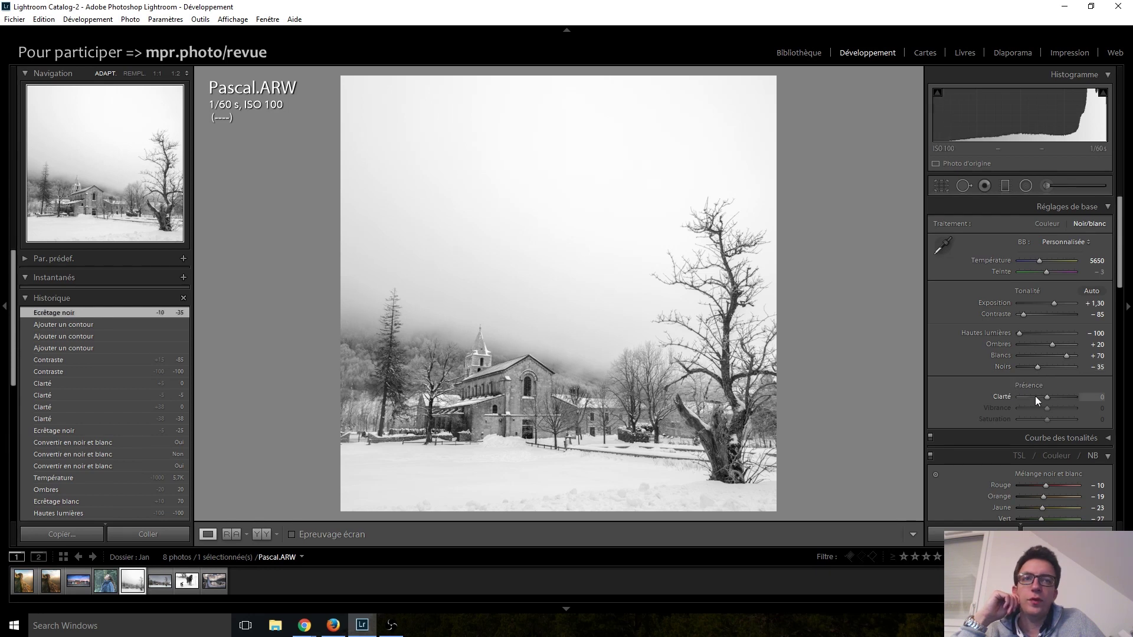
key("Down")
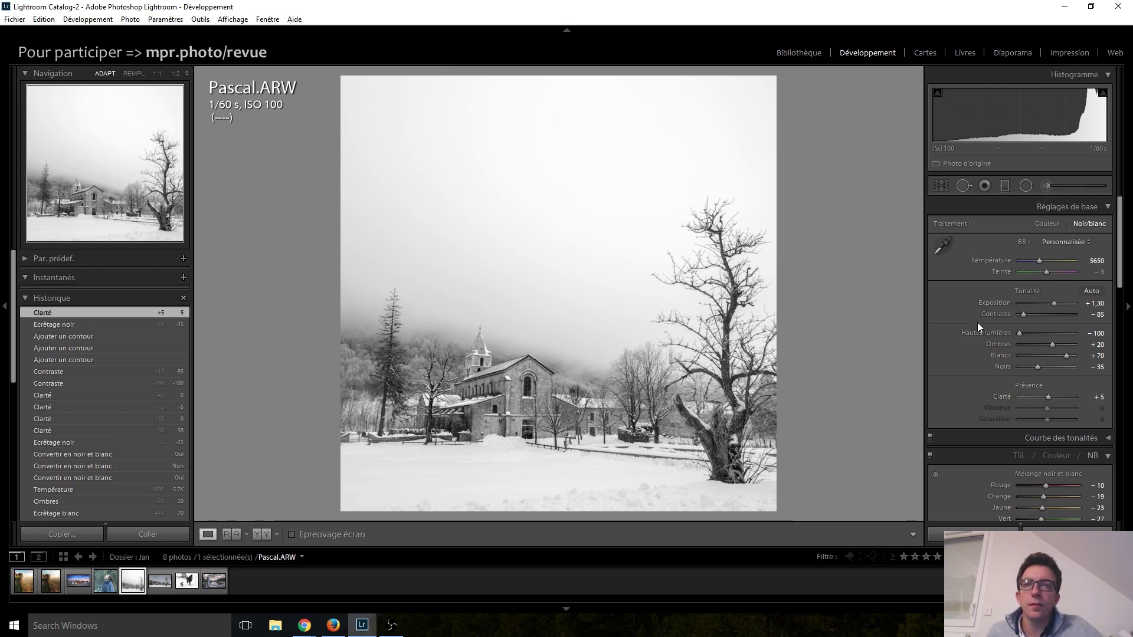
- Raise the sharpening amount to 61 in the Detail panel
scroll(953, 308, "down", 3)
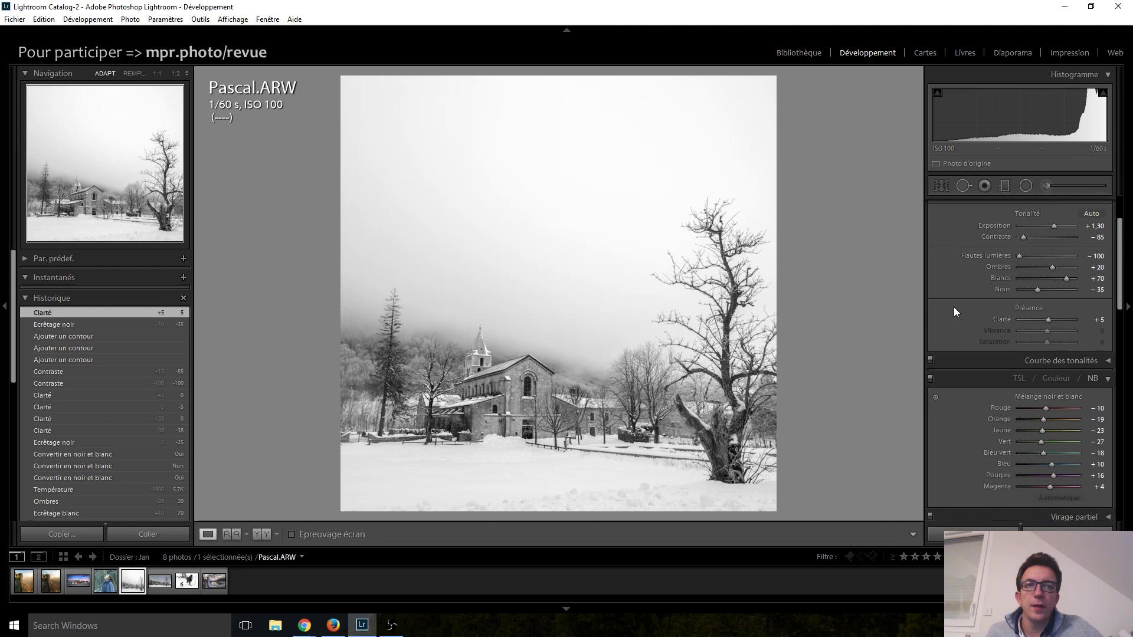
scroll(954, 308, "down", 5)
scroll(954, 309, "down", 3)
scroll(954, 308, "down", 3)
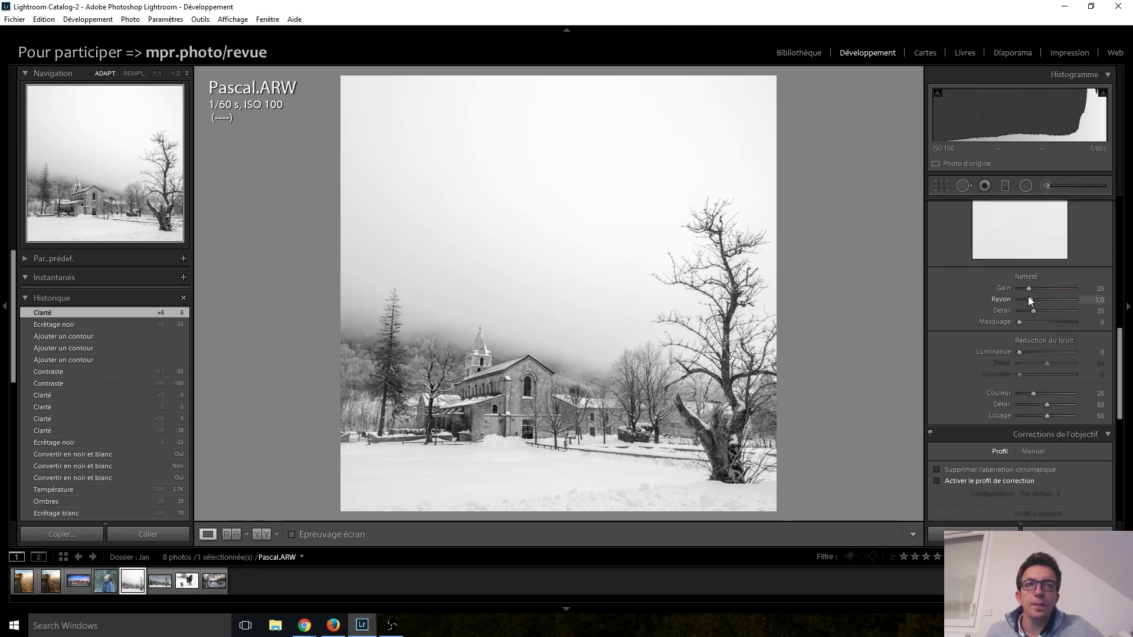
left_click_drag(1030, 288, 1042, 289)
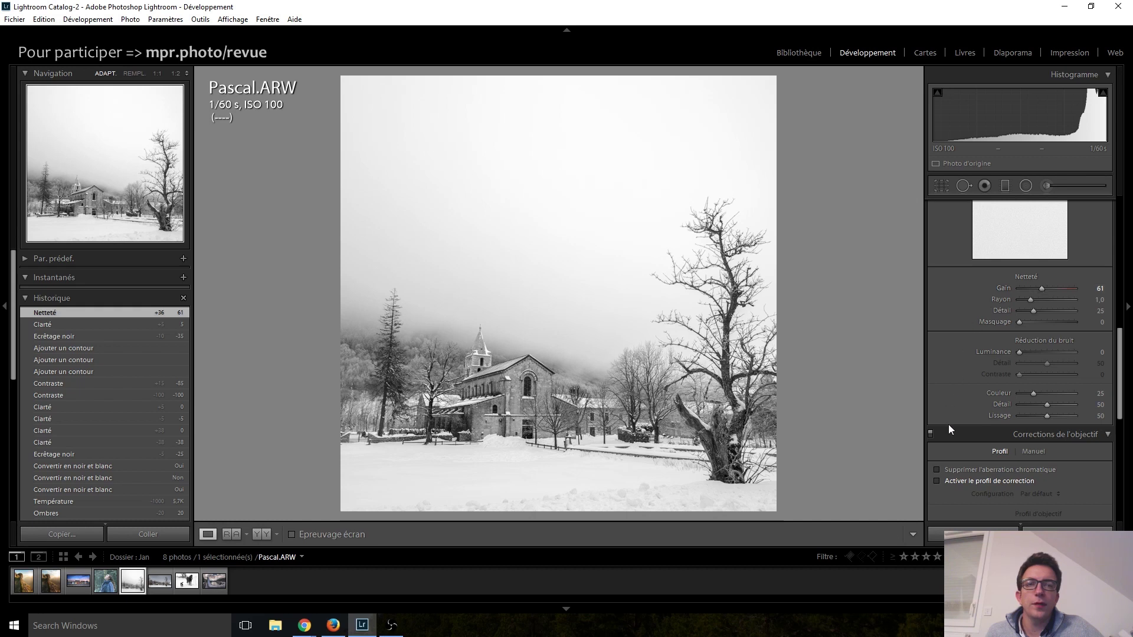
- Enable lens profile correction with the Sony E 10-18mm F4 OSS profile
left_click(948, 483)
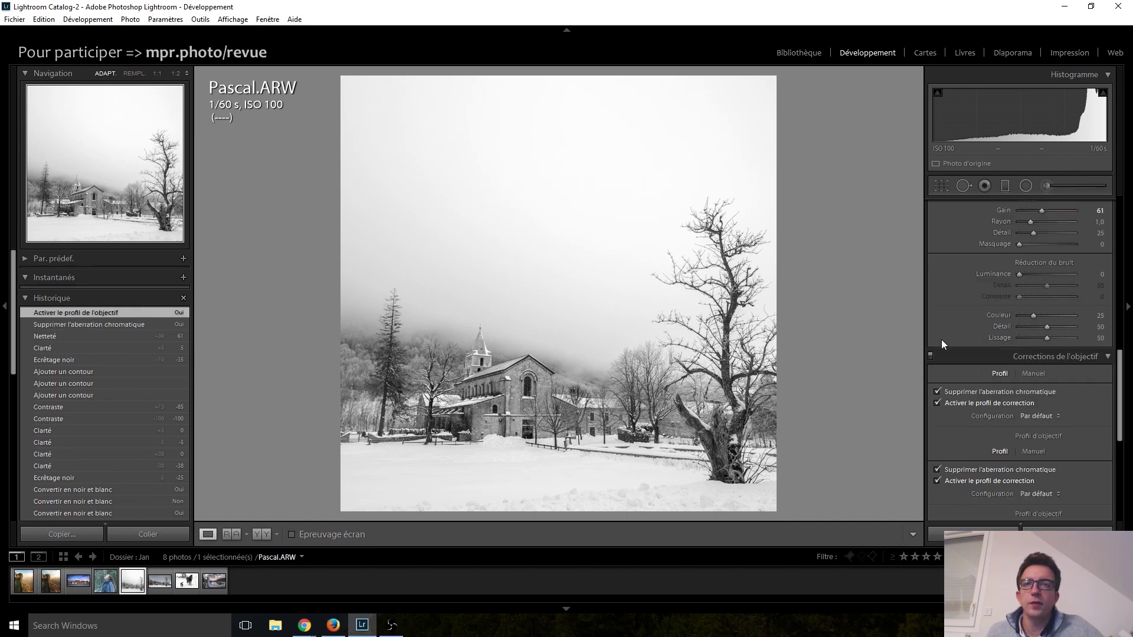
left_click(1041, 451)
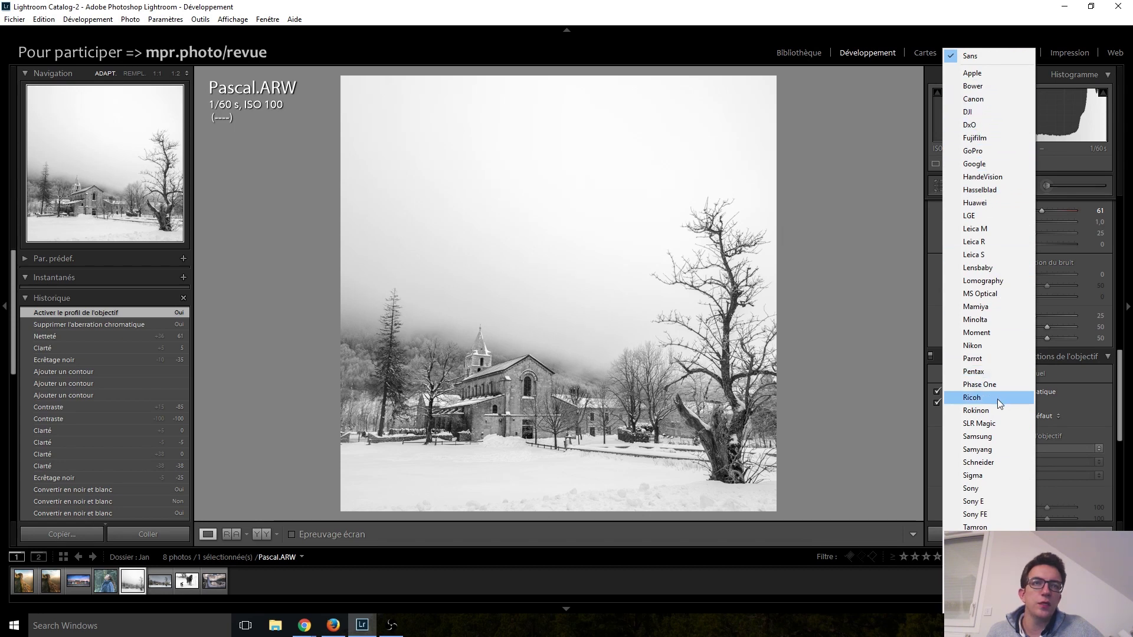
left_click(980, 488)
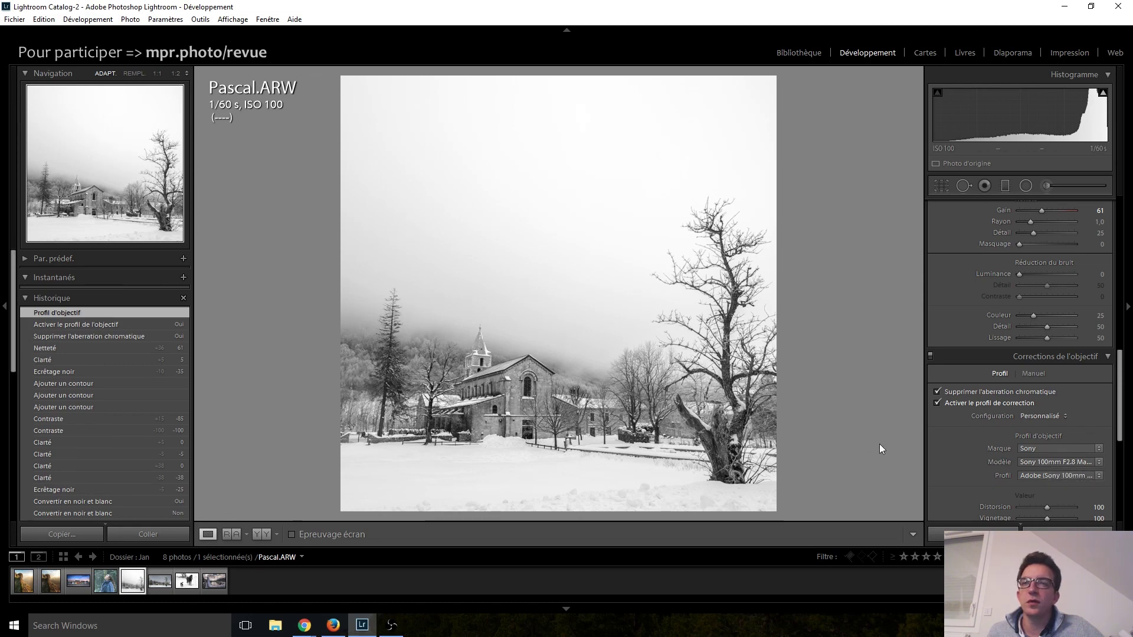
left_click(1065, 450)
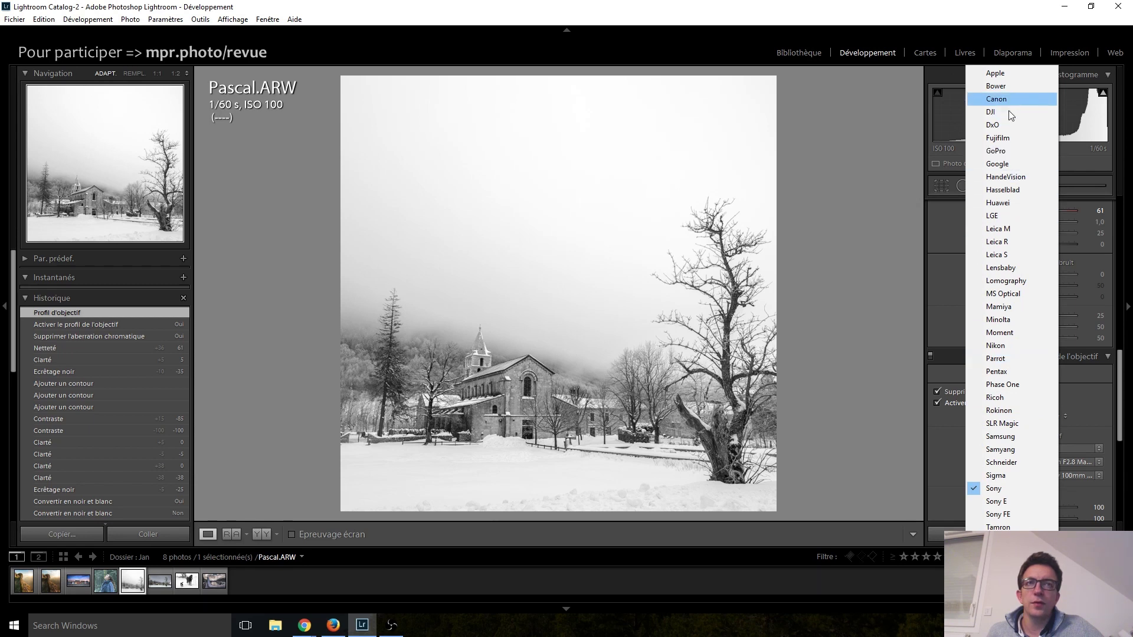
left_click(995, 503)
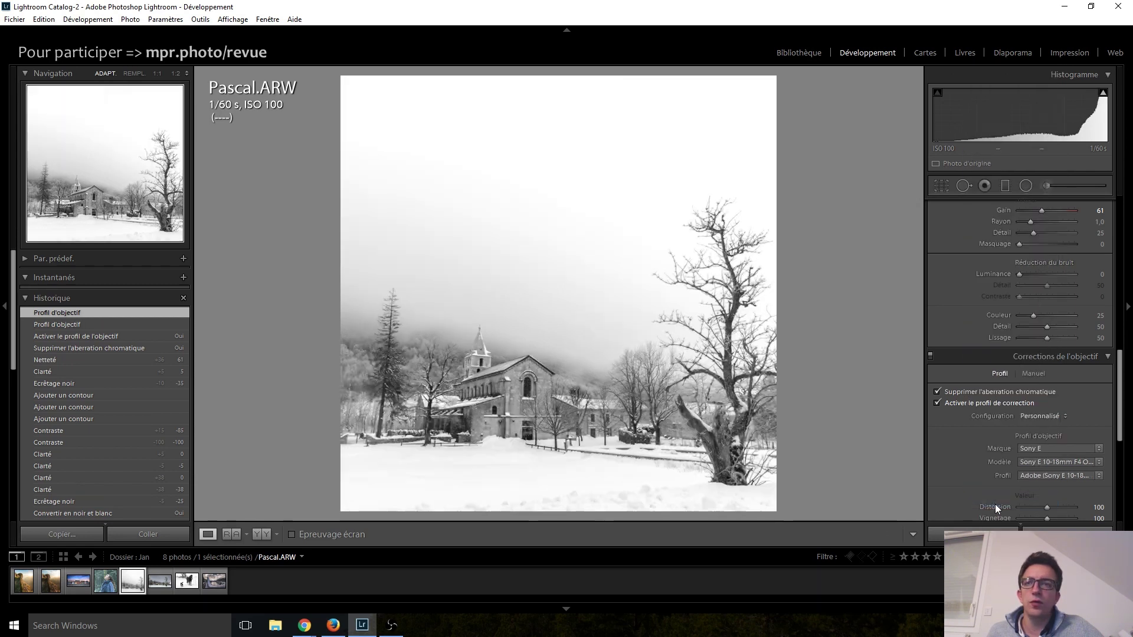
left_click(1043, 461)
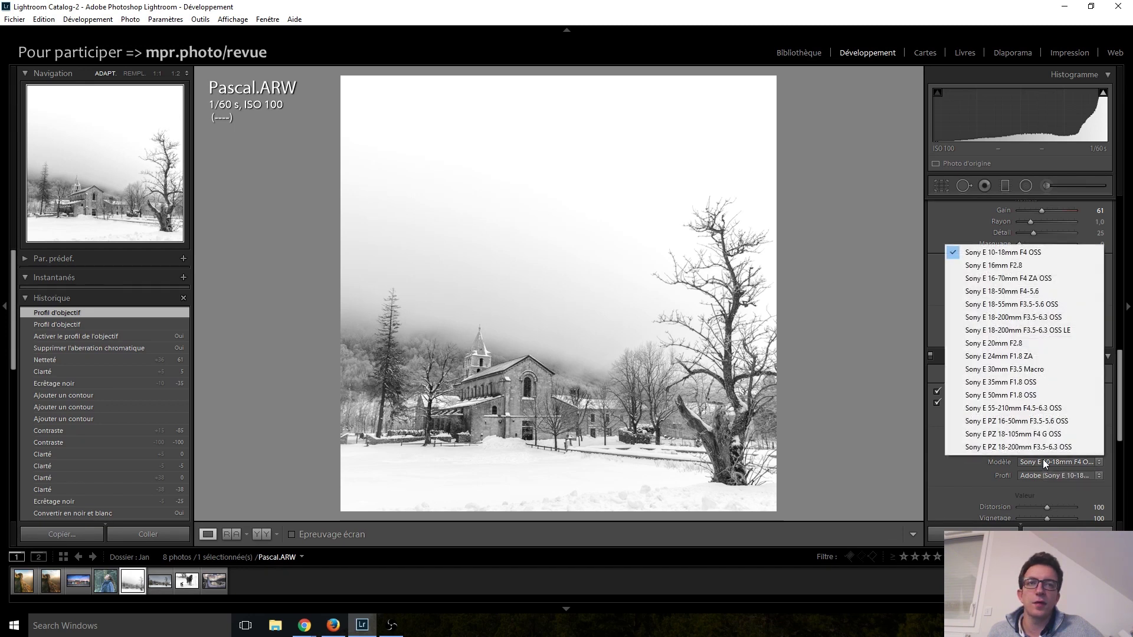
left_click(967, 476)
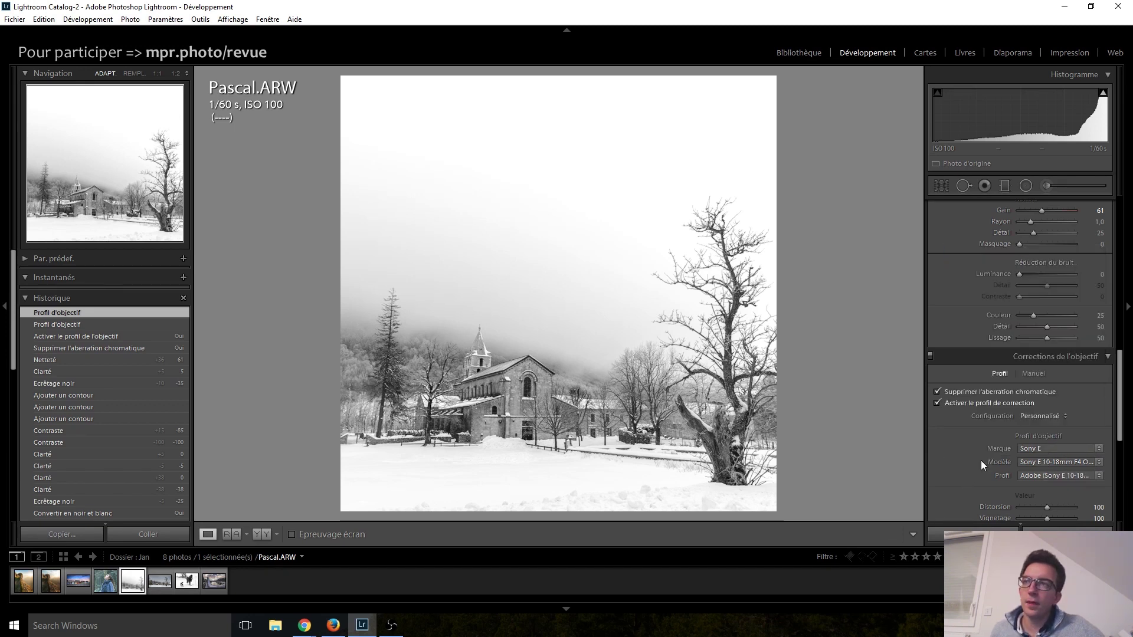
- Try a post-crop vignette, then reset its amount to 0
scroll(980, 460, "down", 2)
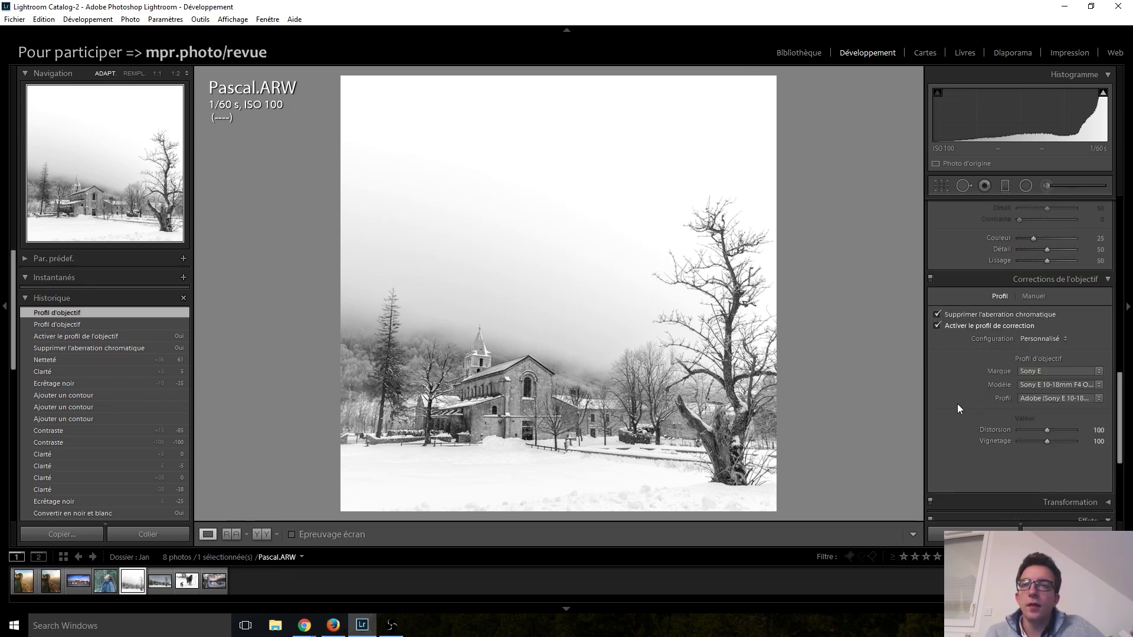
scroll(957, 403, "down", 2)
scroll(957, 403, "down", 3)
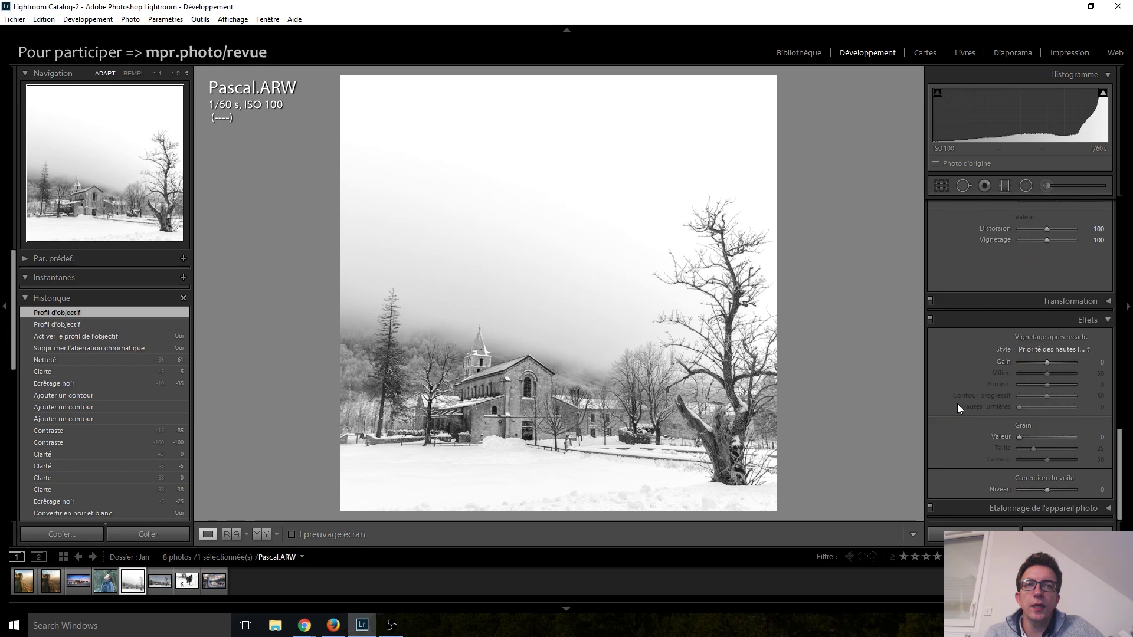
left_click_drag(1045, 363, 1042, 363)
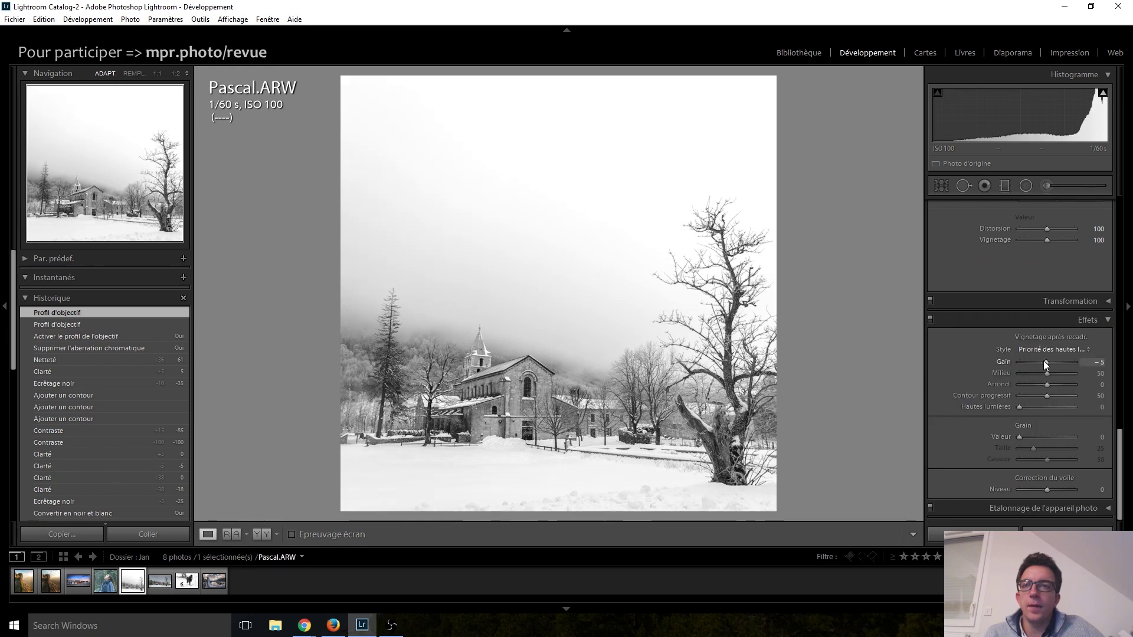
double_click(1043, 361)
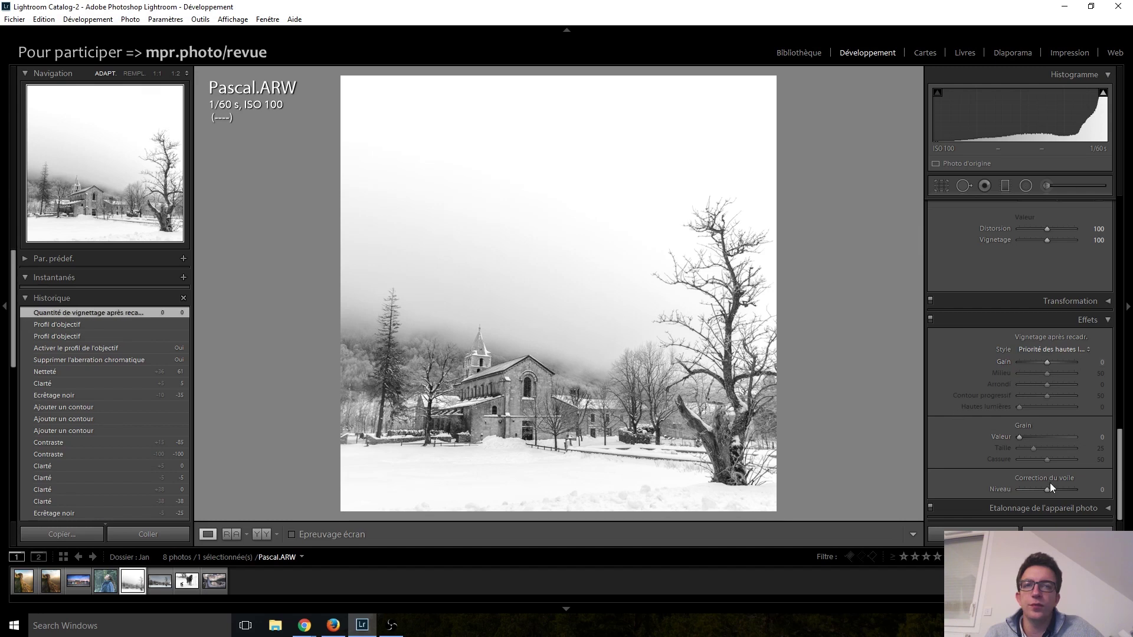
- Set Dehaze to −5 after briefly trying +15
mouse_move(1048, 489)
left_mouse_down()
mouse_move(1064, 492)
mouse_move(1040, 492)
left_mouse_up()
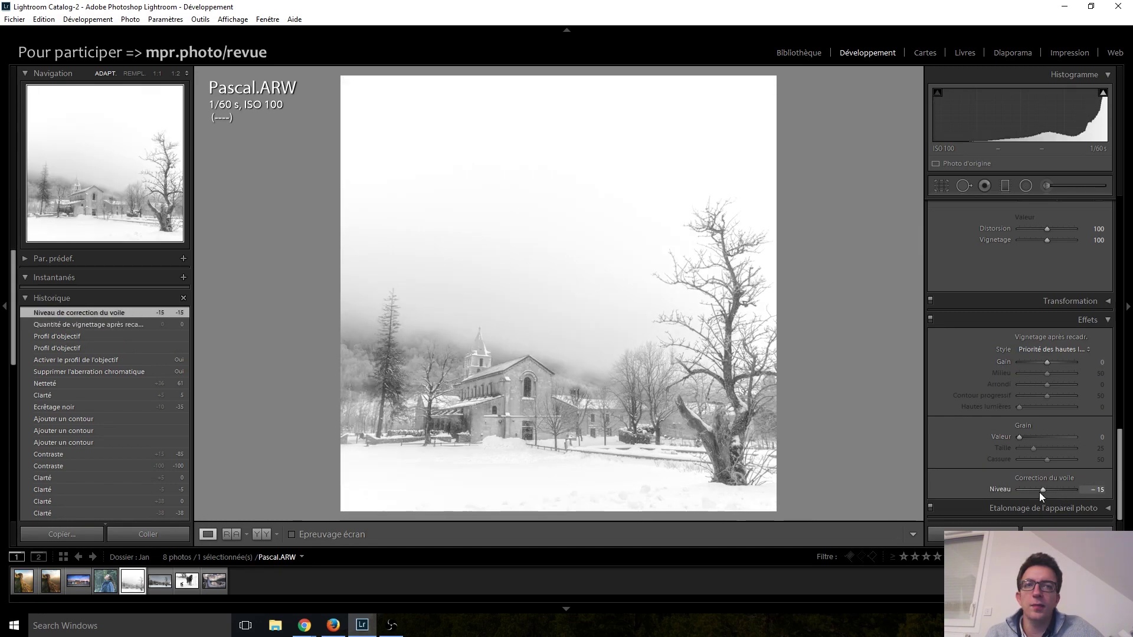
double_click(1041, 491)
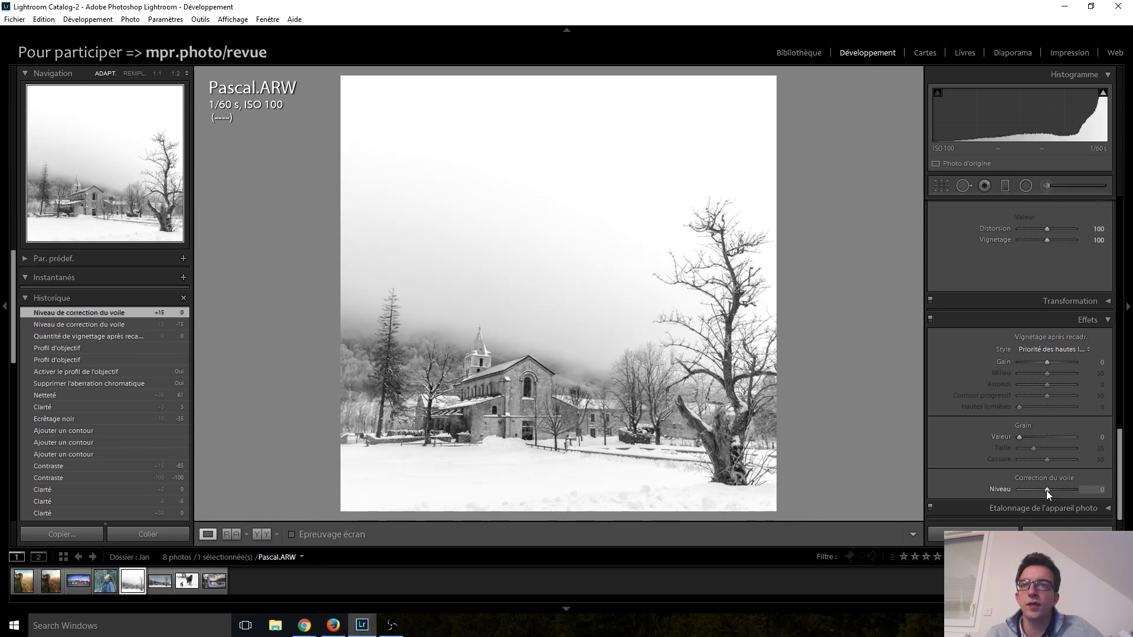
scroll(1047, 490, "down", 1)
scroll(1046, 490, "down", 1)
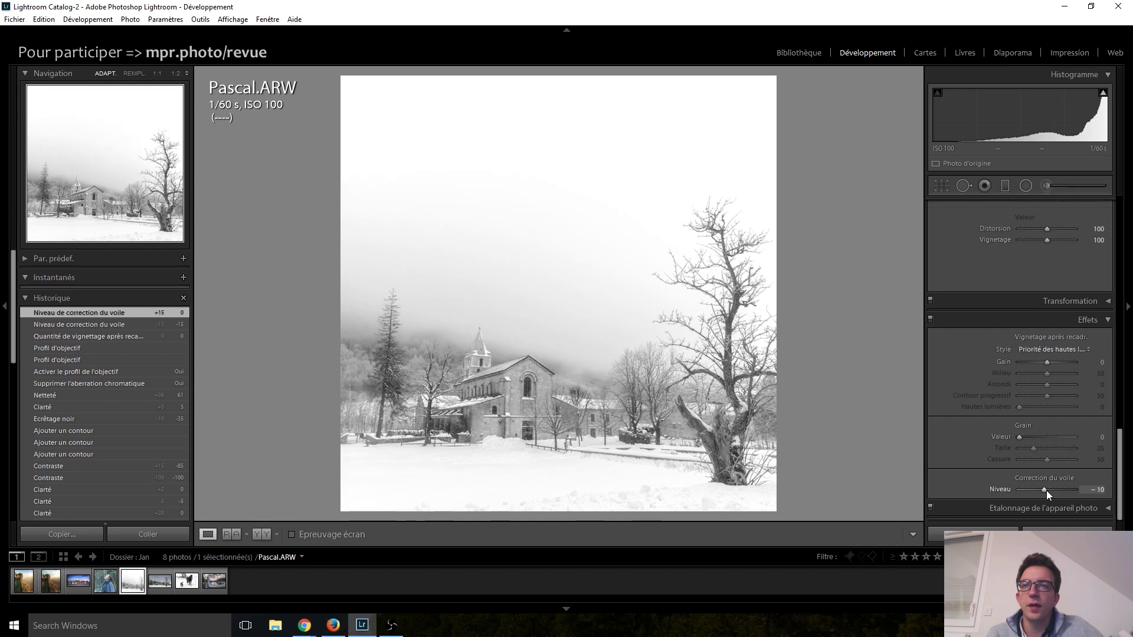
scroll(1047, 490, "up", 1)
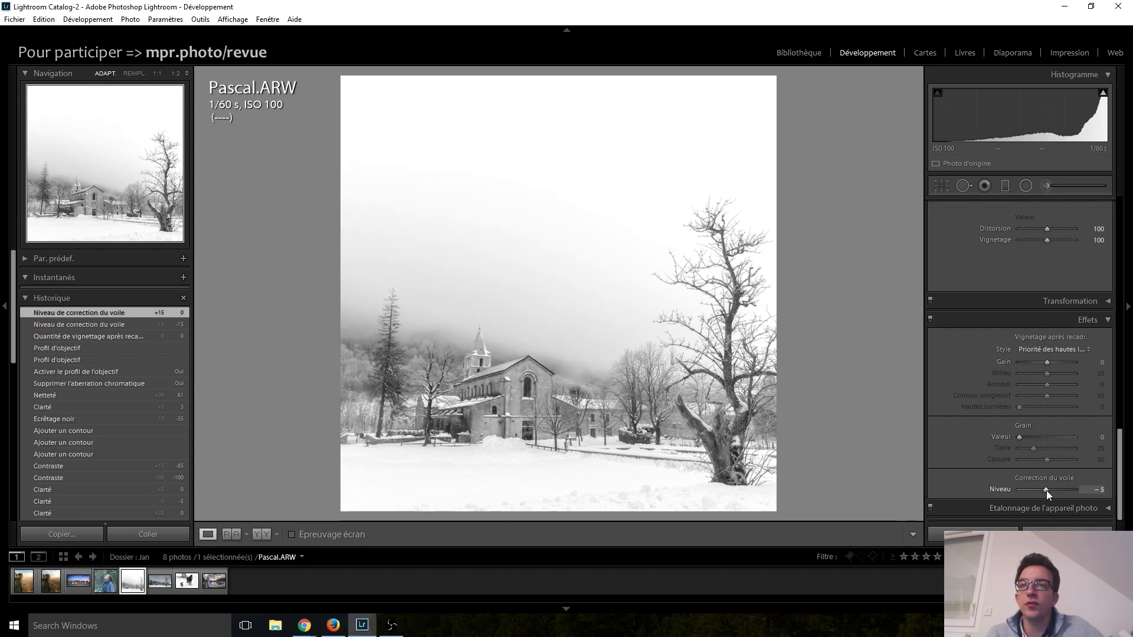
scroll(1046, 490, "up", 1)
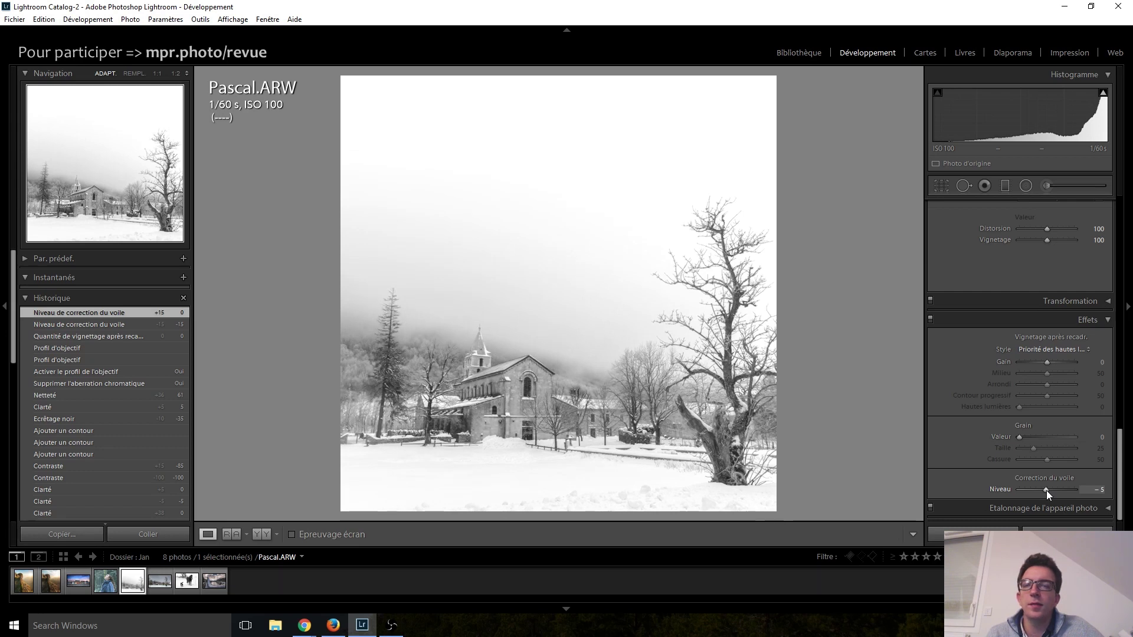
scroll(958, 440, "up", 3)
scroll(959, 440, "up", 3)
scroll(958, 440, "up", 3)
scroll(959, 441, "up", 3)
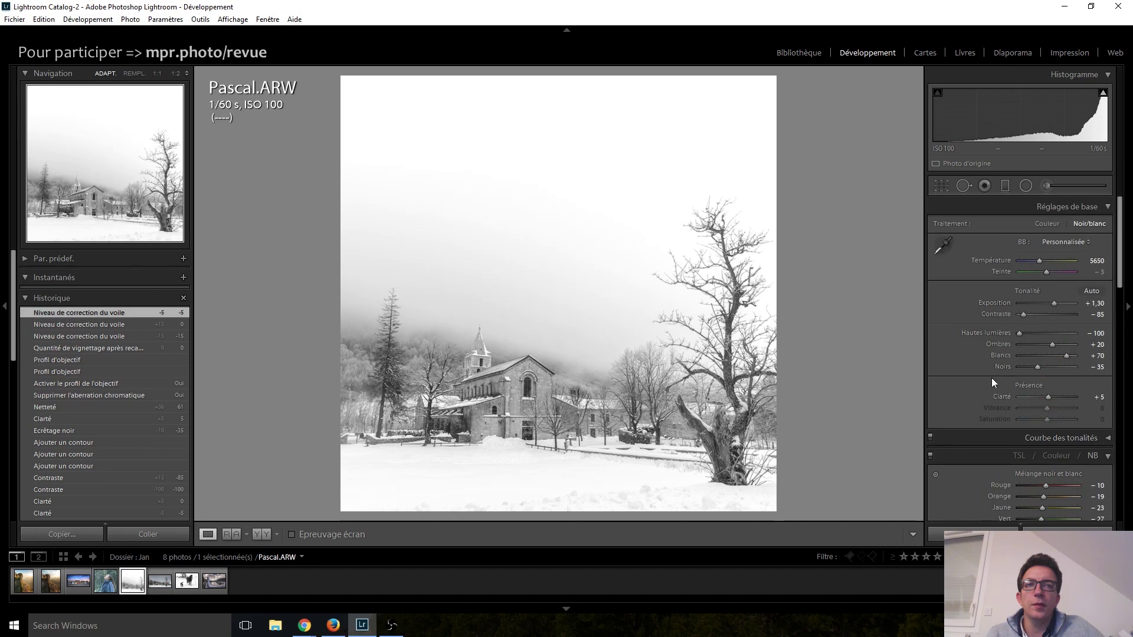
- Set Blacks to −55, compare with the Before view, then open Pascal-dev.jpg
key("Down")
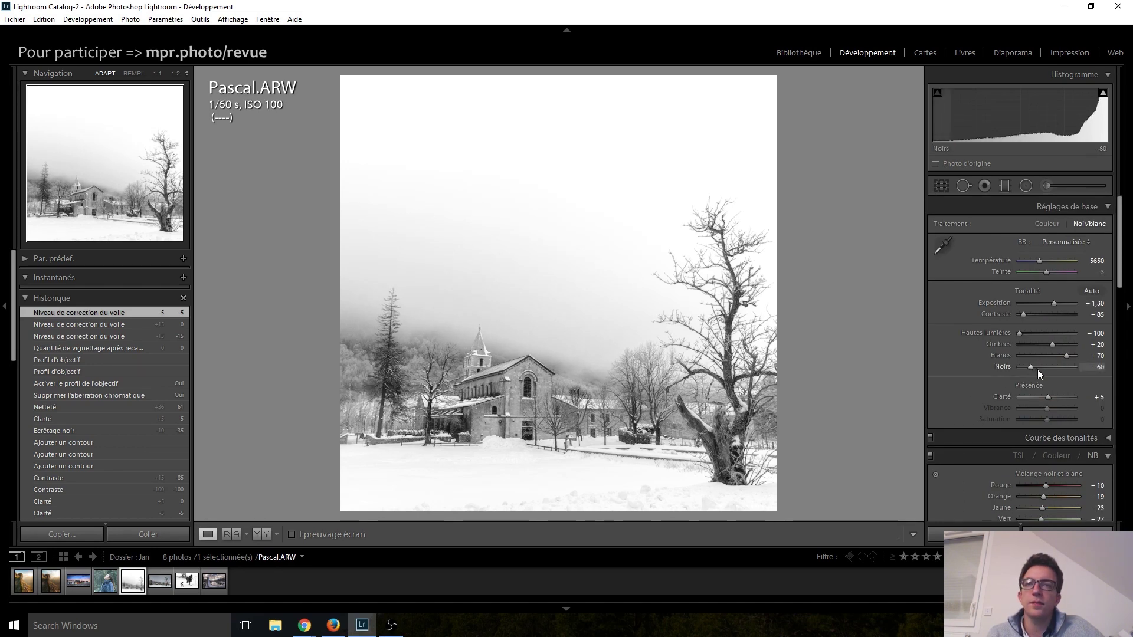
key("Up")
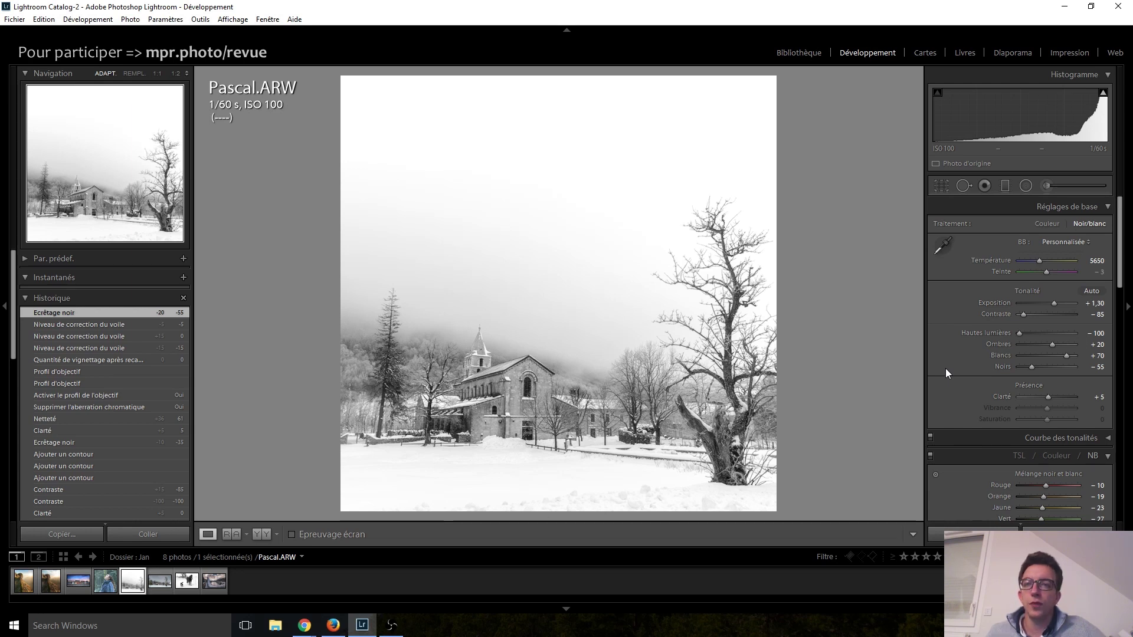
key("backslash")
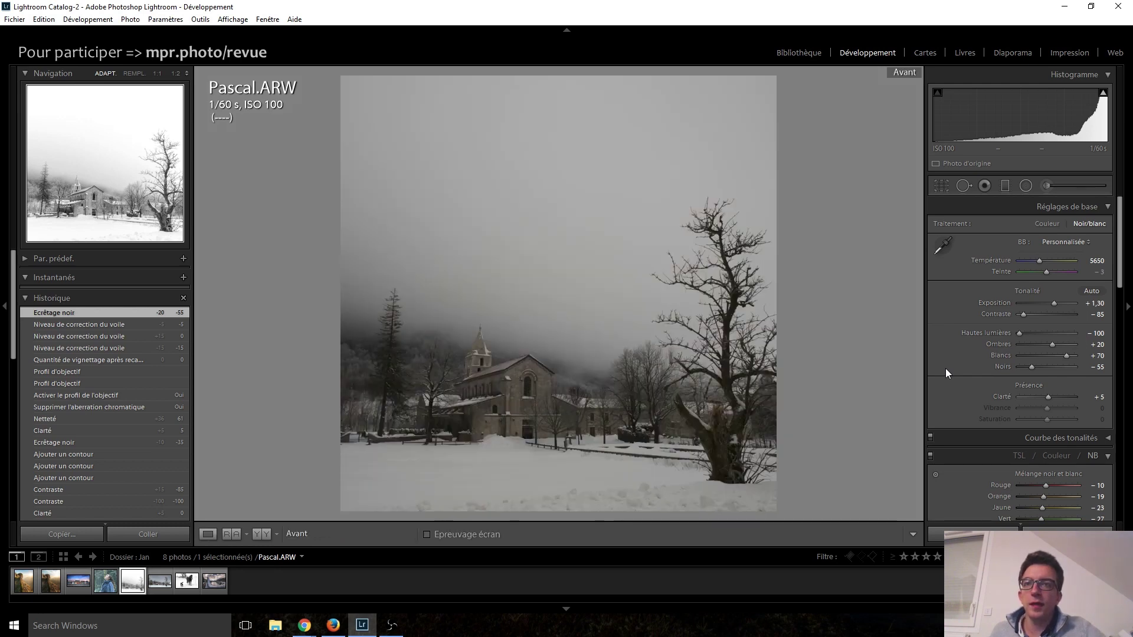
key("backslash")
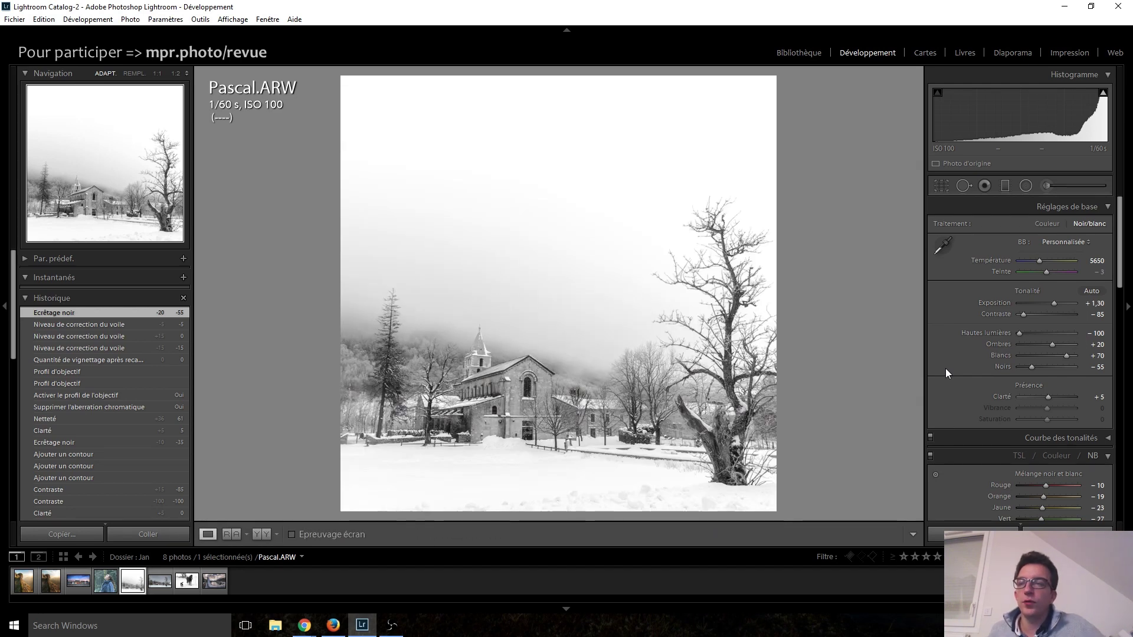
left_click(158, 586)
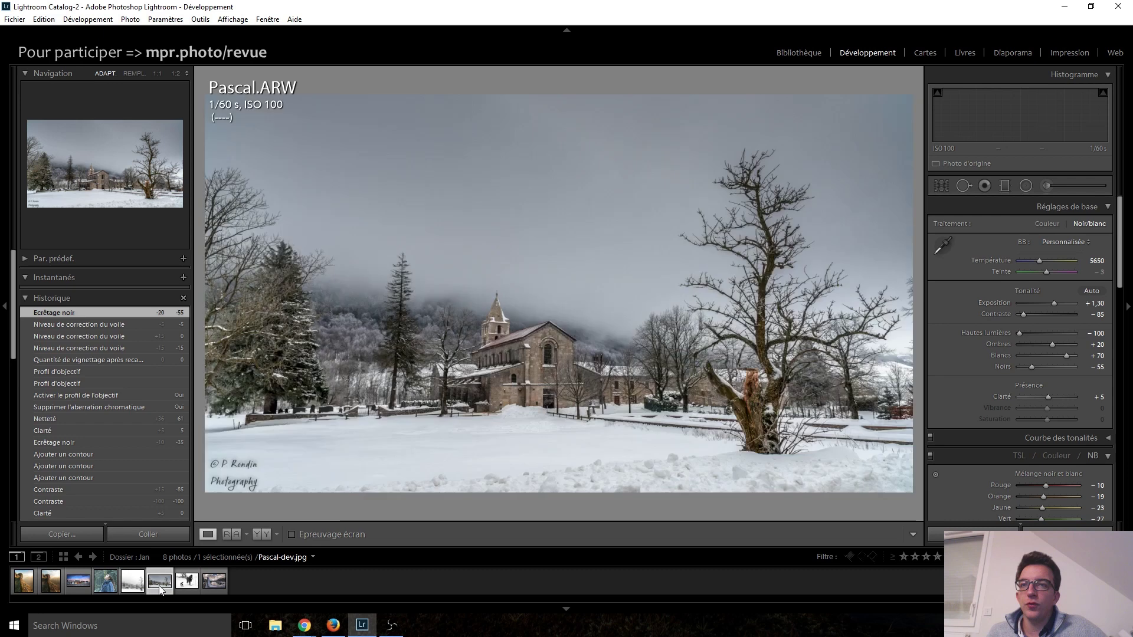
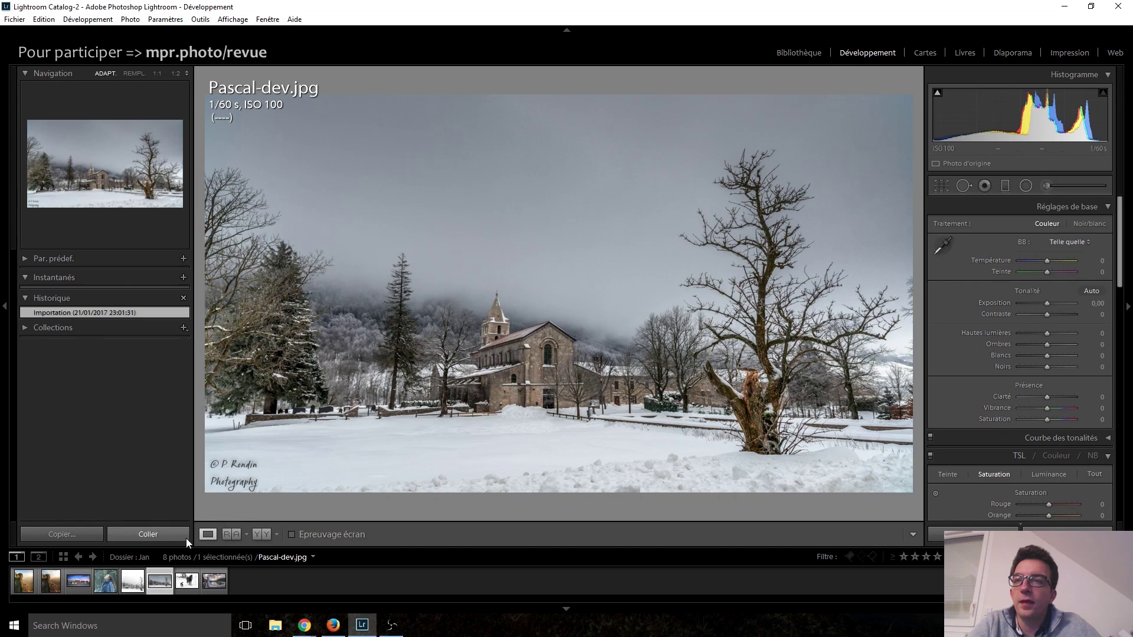
- Look at Pascal.ARW and Pascal-dev.jpg, then open Marie.jpg from the filmstrip
left_click(132, 582)
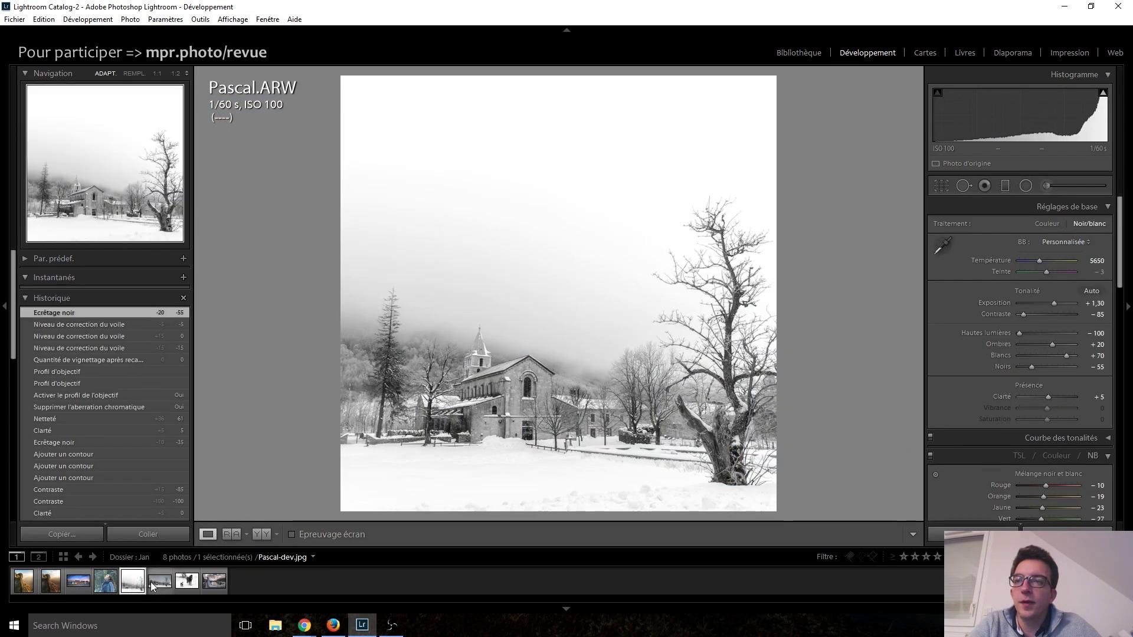
left_click(158, 584)
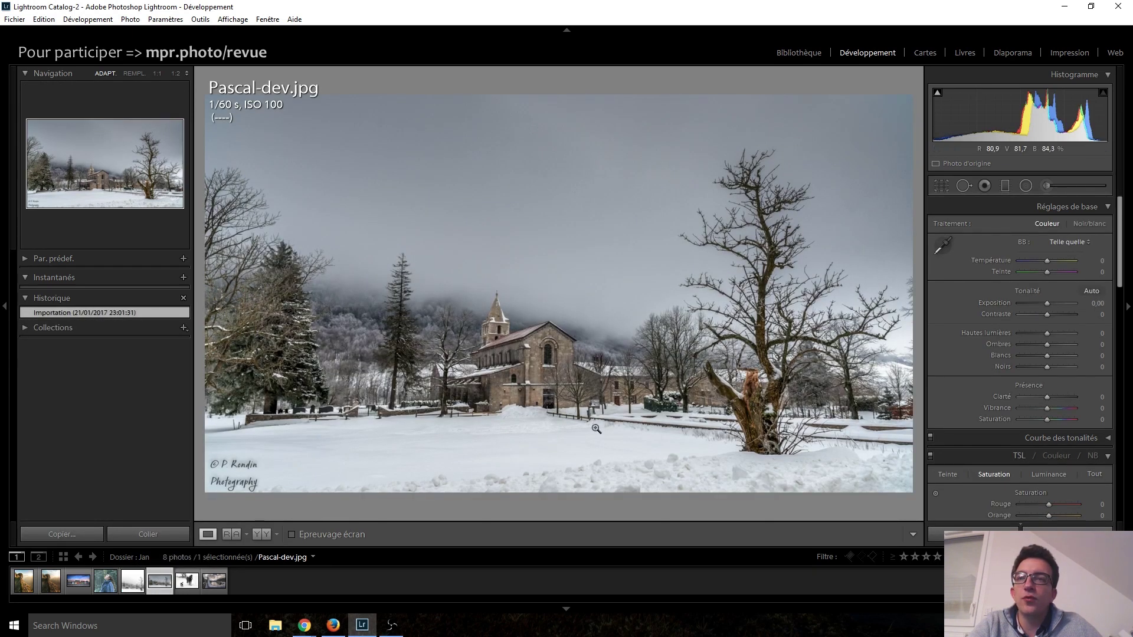
left_click(185, 585)
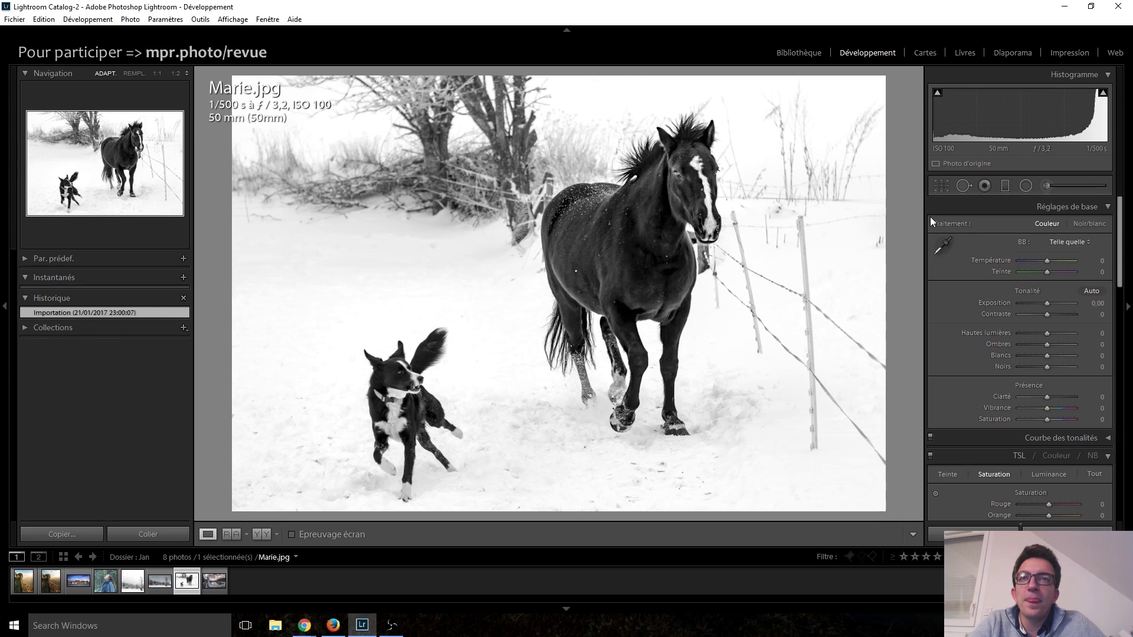
- Inspect the horse at 1:1 and bring Marie.jpg's Shadows to +10
left_click(673, 177)
left_click(707, 247)
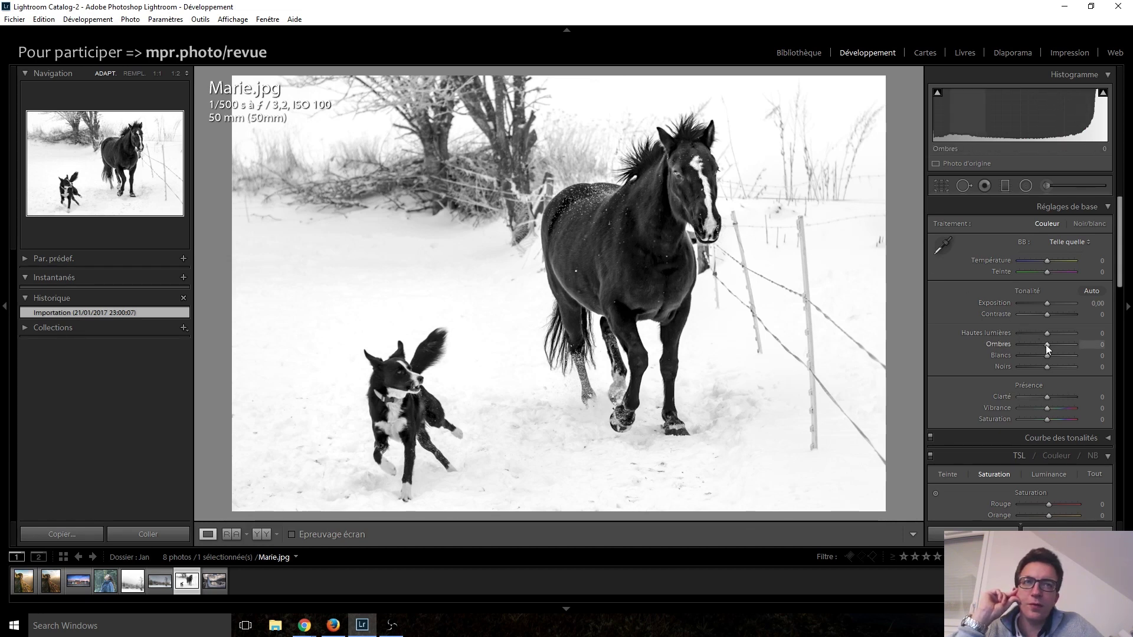
scroll(1046, 345, "up", 4)
scroll(1047, 348, "up", 4)
scroll(1047, 348, "down", 1)
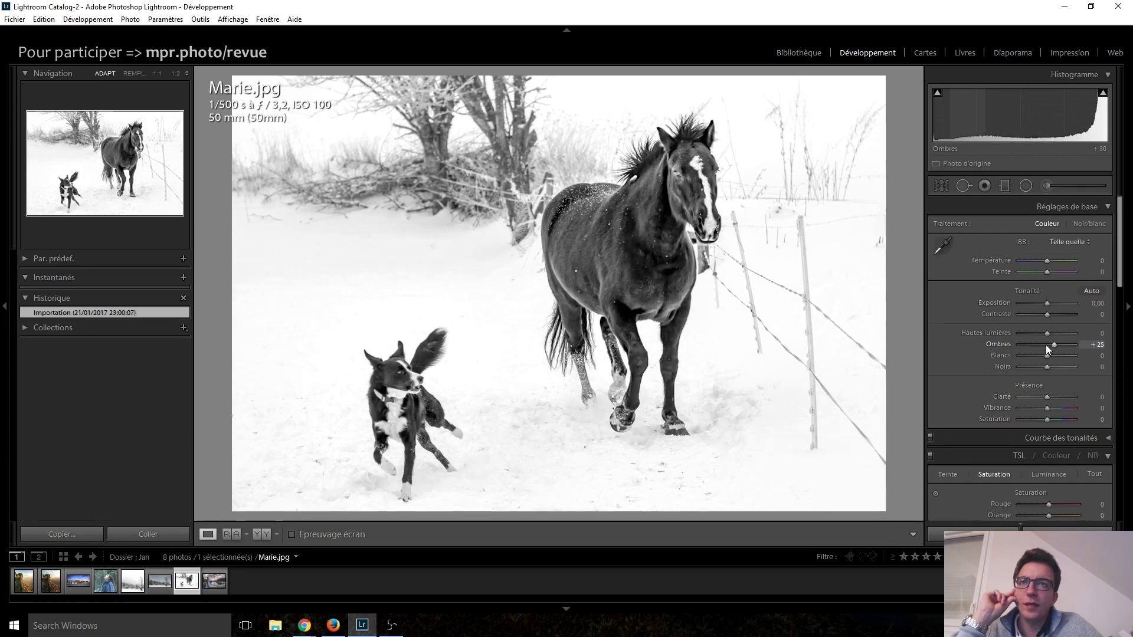
scroll(1048, 349, "up", 2)
scroll(1047, 350, "up", 2)
scroll(1047, 349, "up", 2)
scroll(1048, 349, "down", 3)
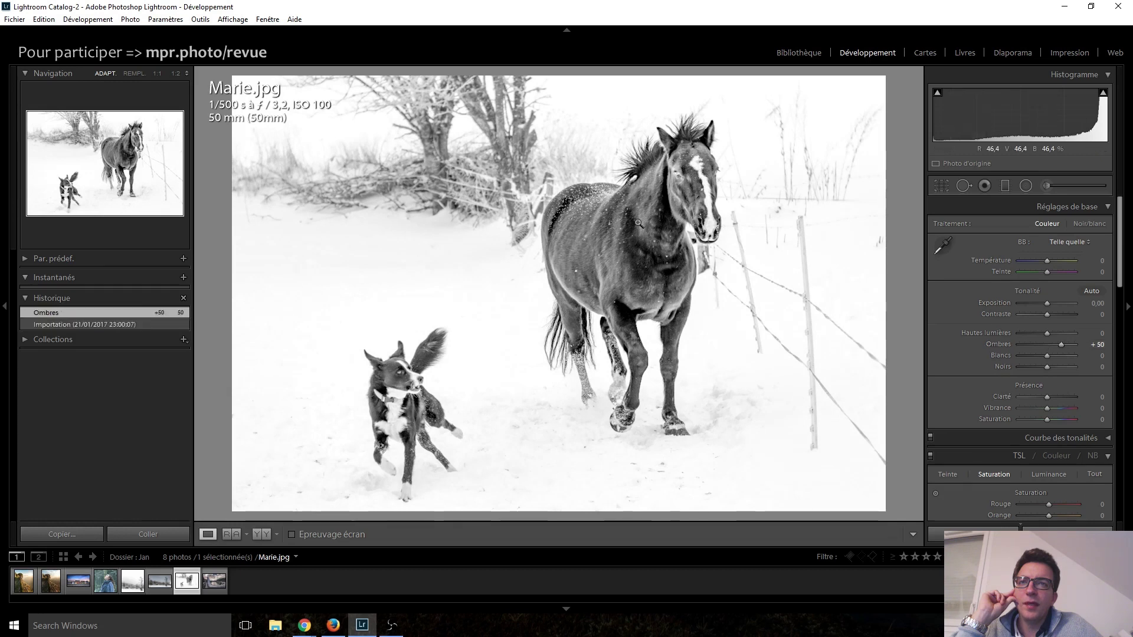
left_click(637, 223)
left_click(637, 222)
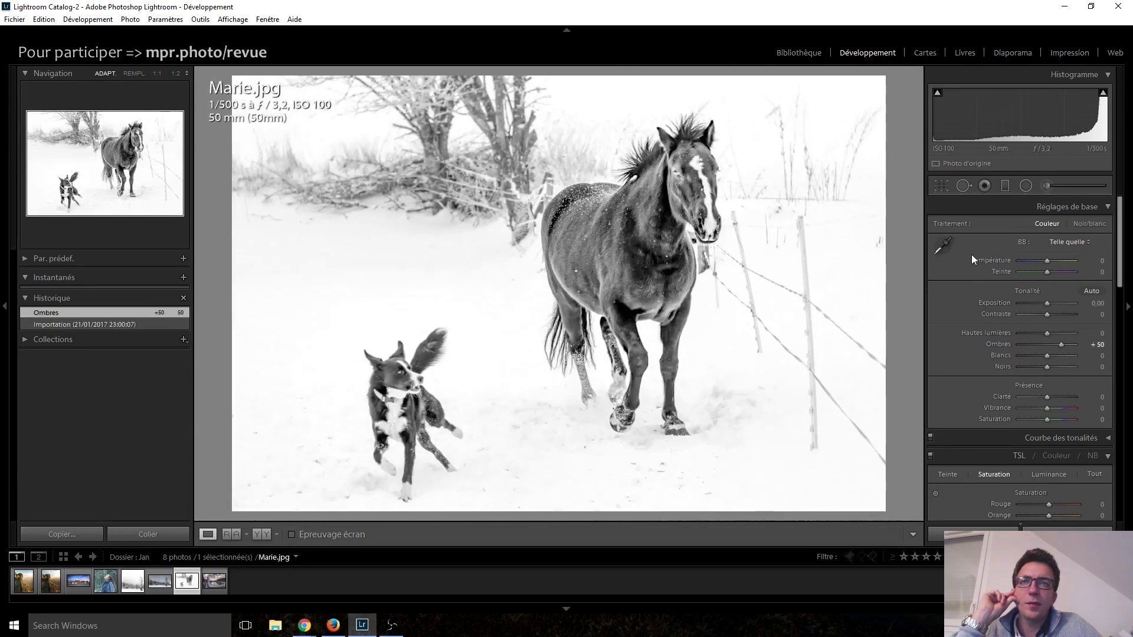
double_click(1056, 344)
double_click(1055, 345)
left_click(1048, 344)
scroll(1048, 348, "up", 1)
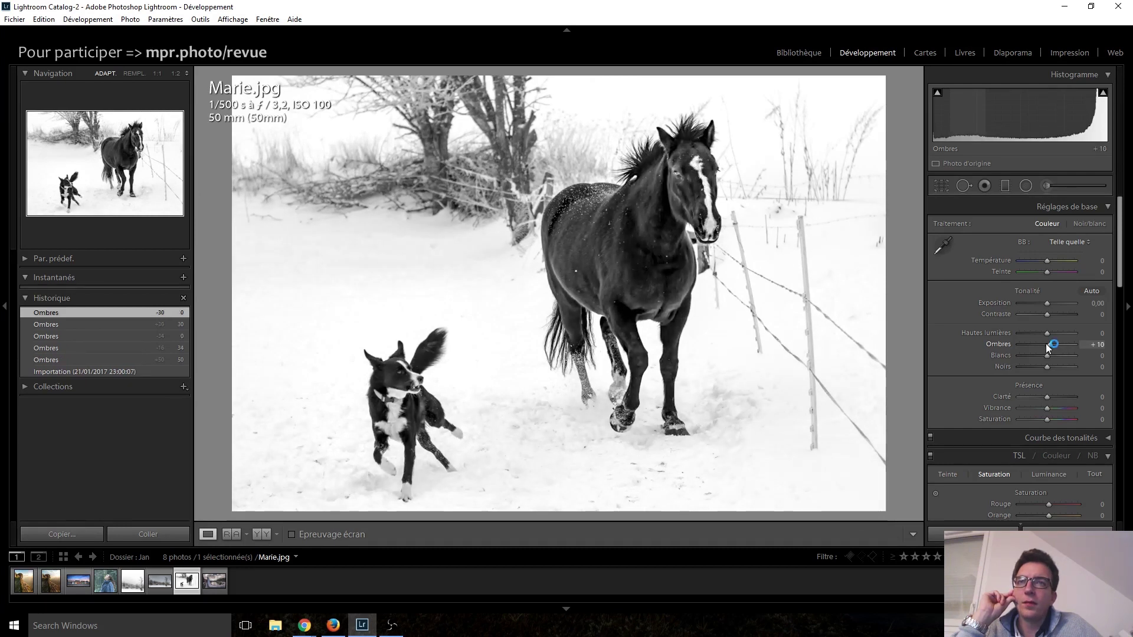
scroll(1048, 348, "down", 1)
scroll(1048, 348, "up", 1)
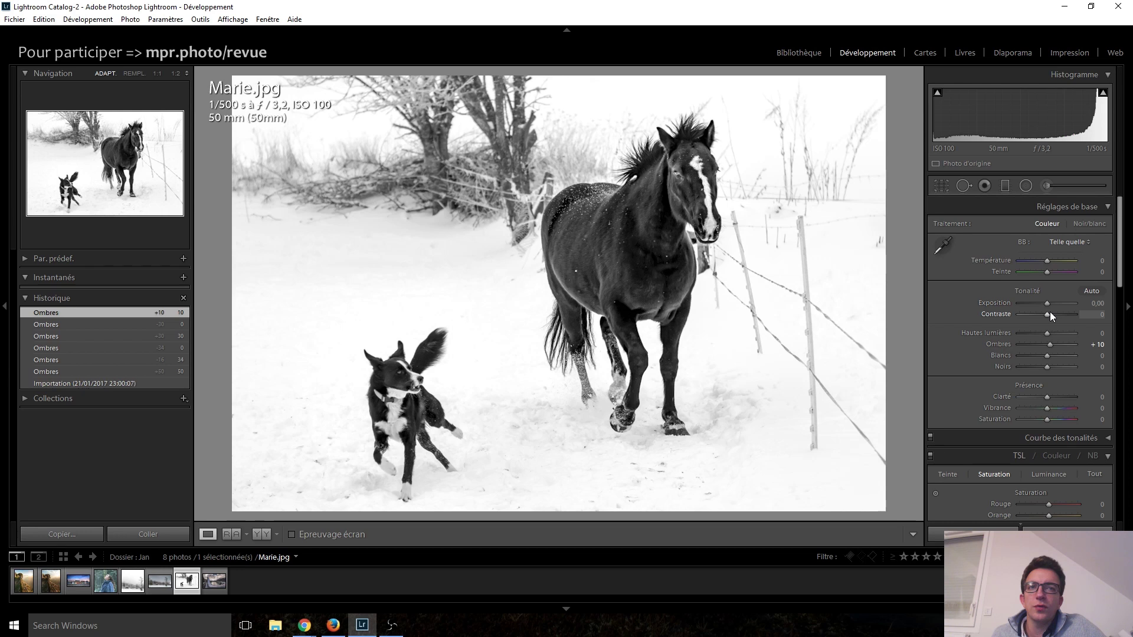
scroll(1048, 305, "down", 2)
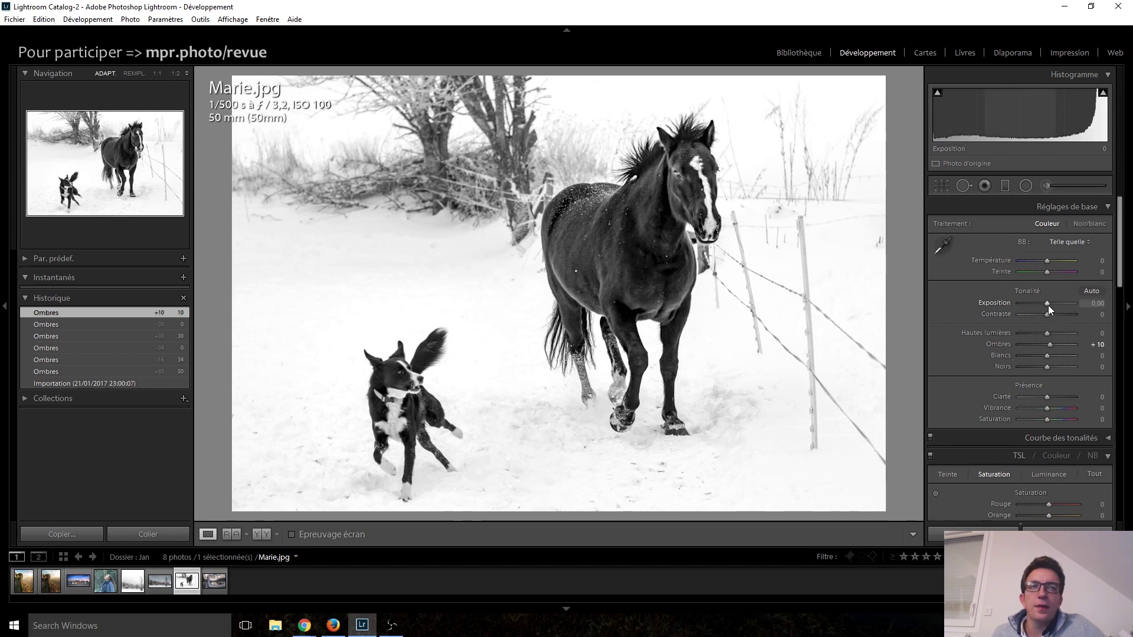
scroll(1048, 305, "down", 4)
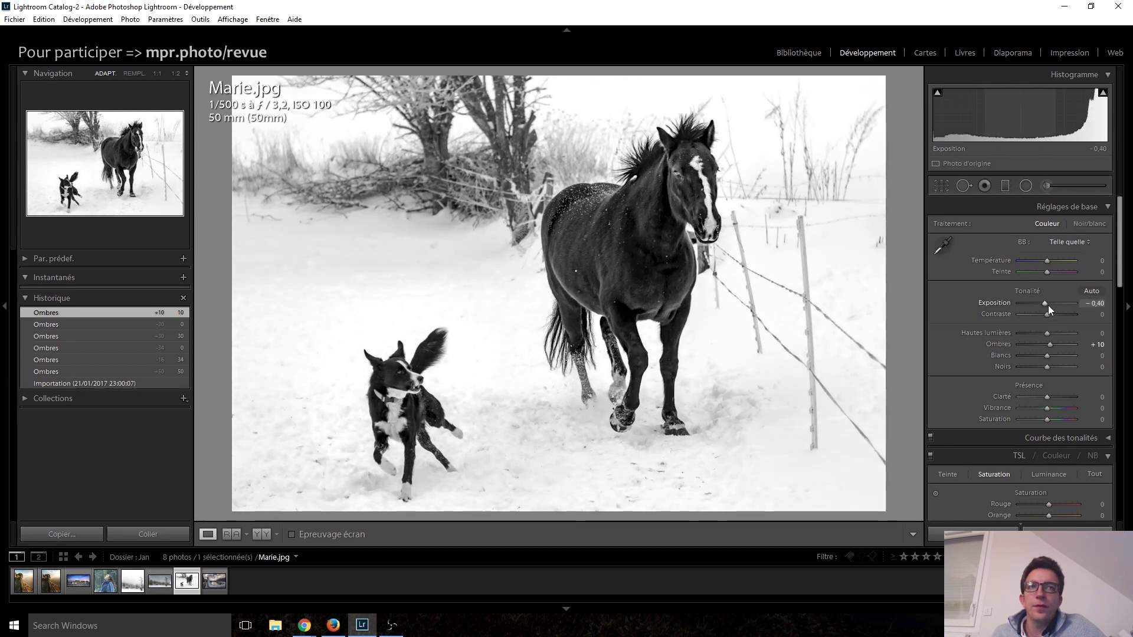
scroll(1048, 306, "down", 1)
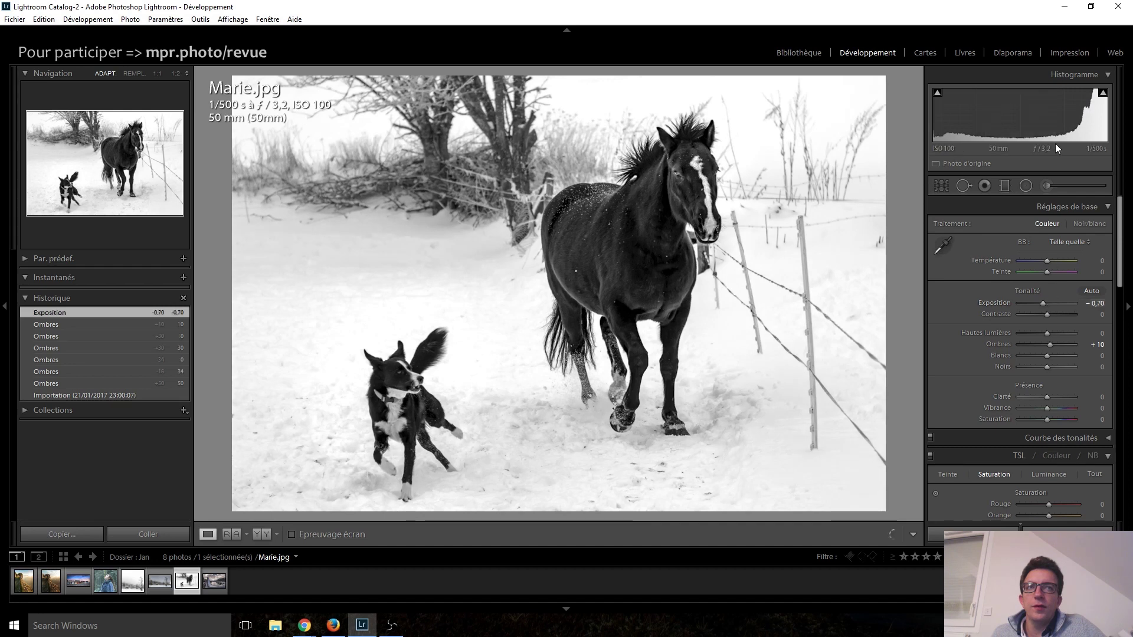
- Set Exposure to -0.30, Highlights to -11 and Whites to +5
left_click(1102, 93)
scroll(1042, 305, "down", 1)
scroll(1043, 305, "down", 1)
scroll(1042, 304, "down", 2)
scroll(1044, 305, "up", 2)
scroll(1043, 304, "up", 2)
scroll(1043, 305, "up", 1)
scroll(1043, 305, "up", 1)
scroll(1043, 305, "up", 1)
scroll(1043, 305, "up", 1)
scroll(1043, 305, "up", 1)
scroll(1042, 304, "down", 1)
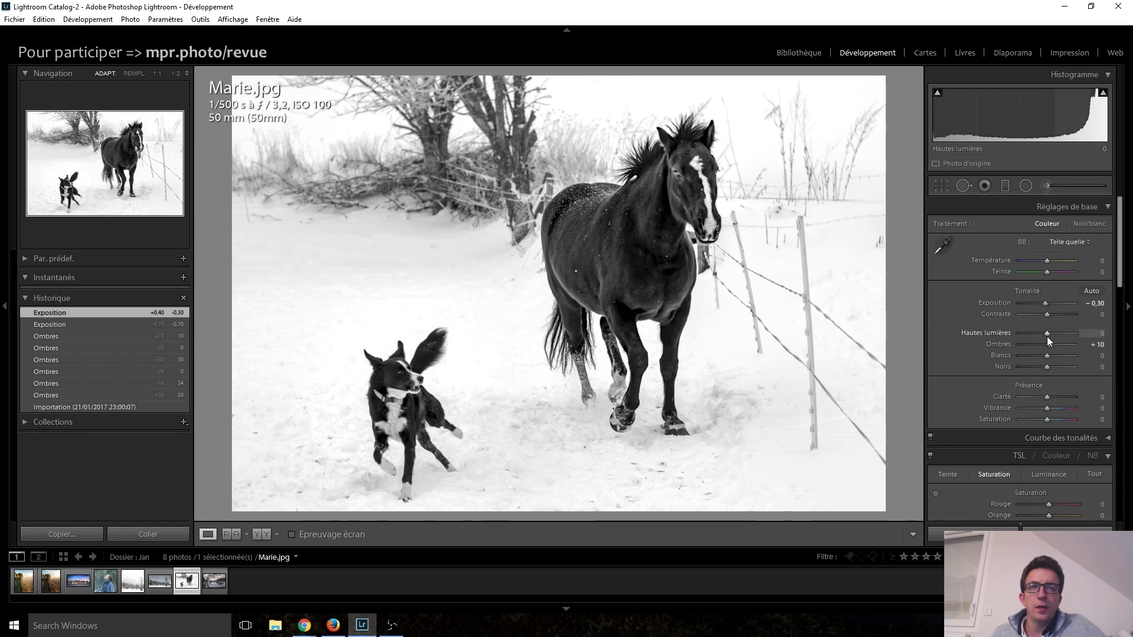
left_click_drag(1048, 334, 1043, 336)
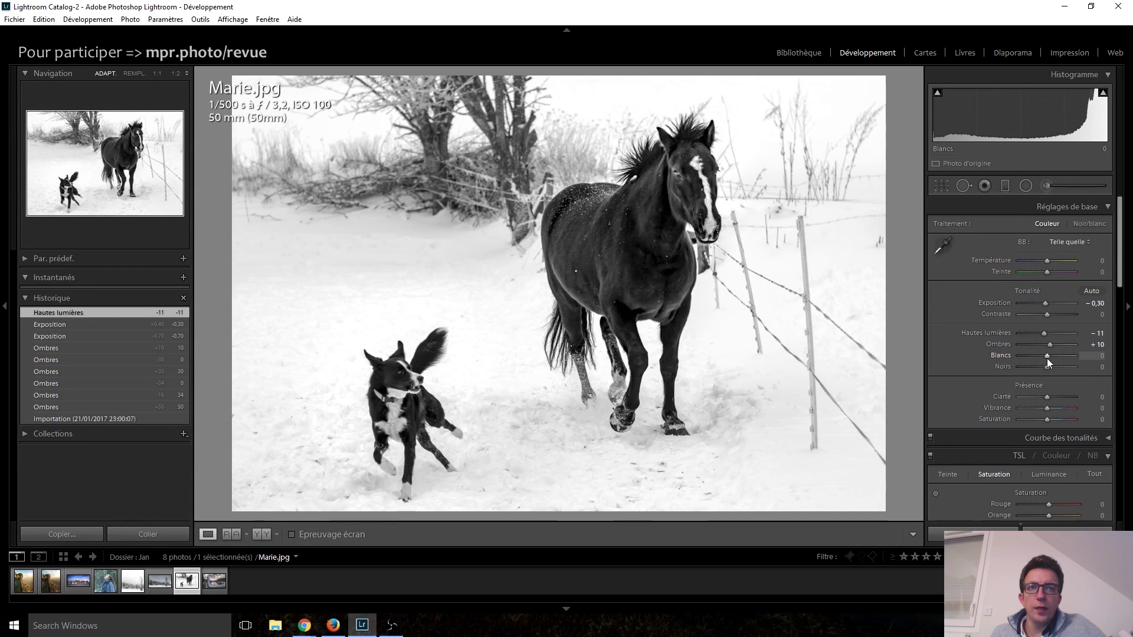
key("Up")
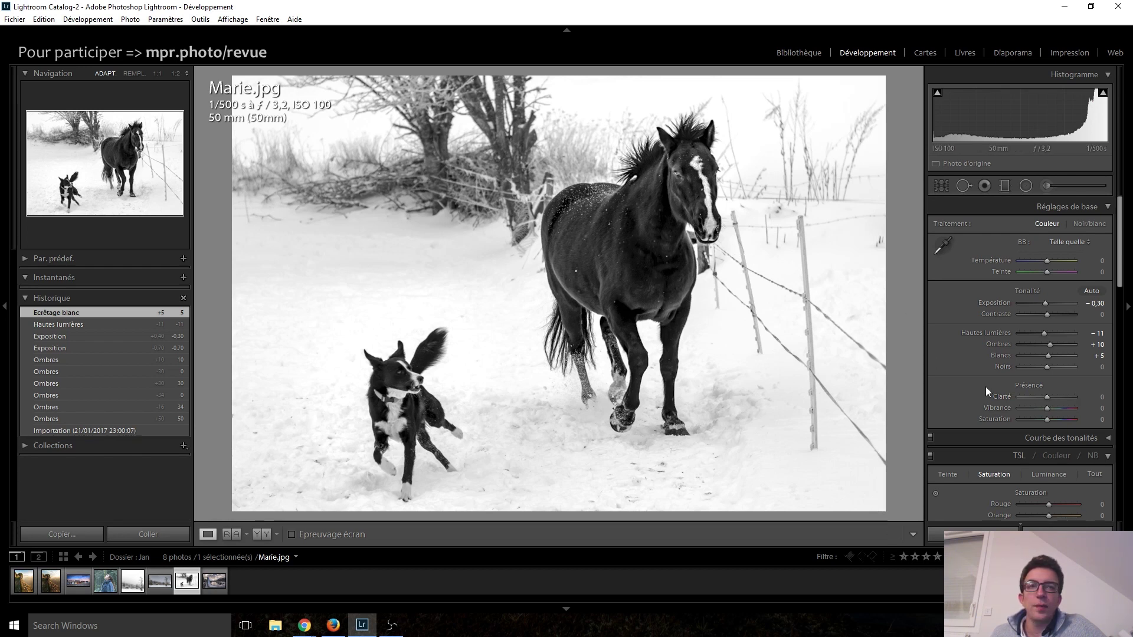
- Try post-crop vignette amounts -35 and -15, settle on +5, and return to Basic
scroll(960, 378, "down", 3)
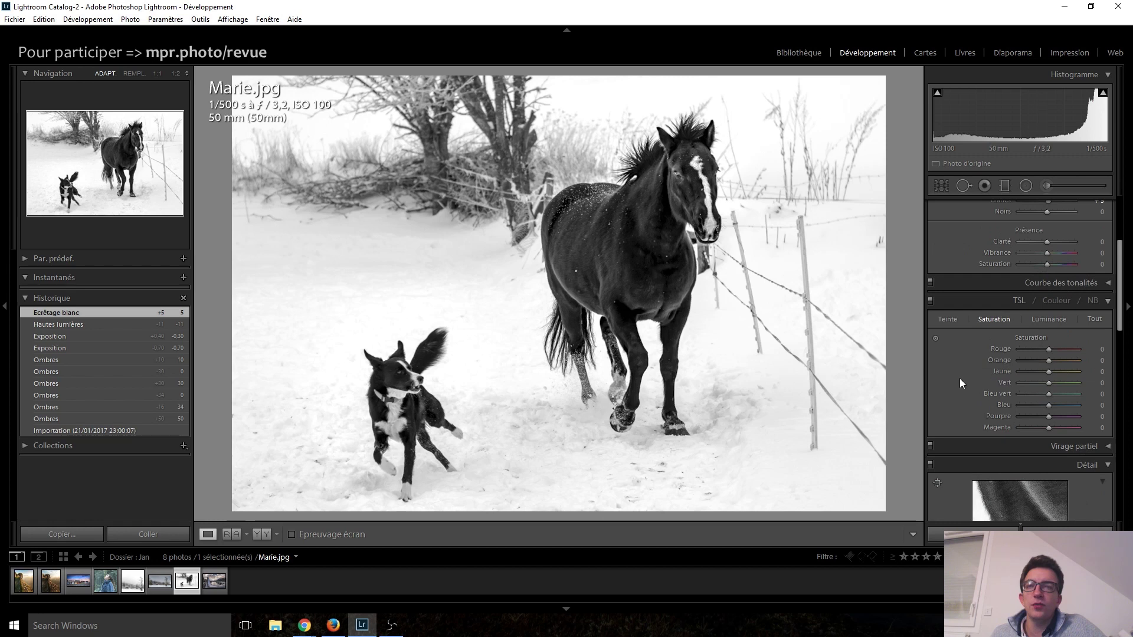
scroll(958, 378, "down", 3)
scroll(957, 375, "down", 2)
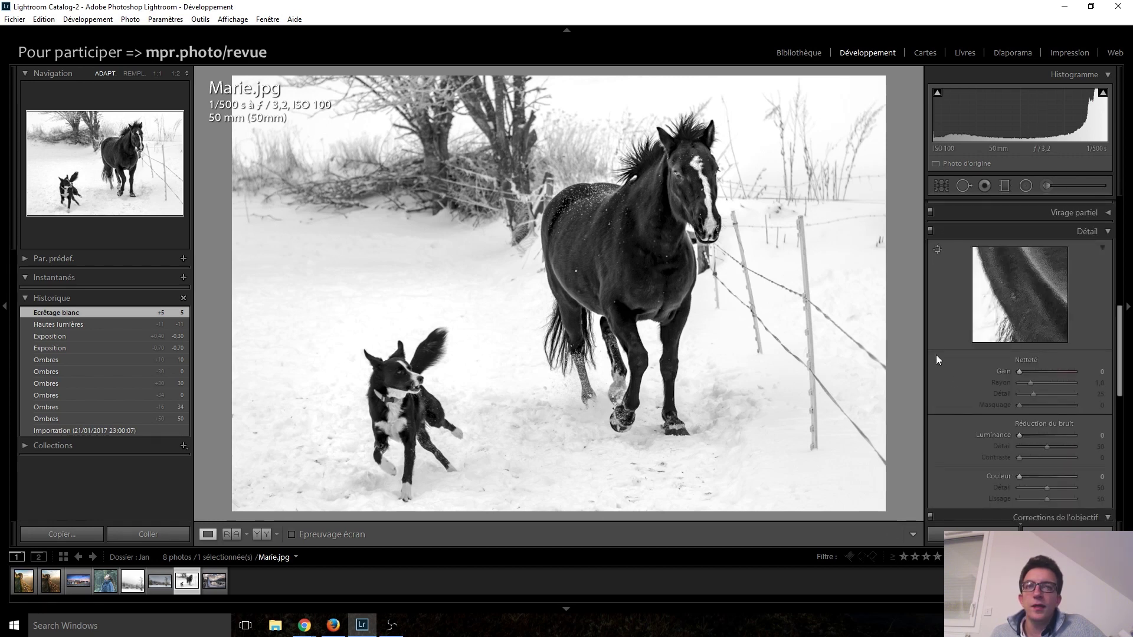
scroll(965, 388, "down", 5)
scroll(958, 352, "down", 2)
scroll(959, 353, "down", 2)
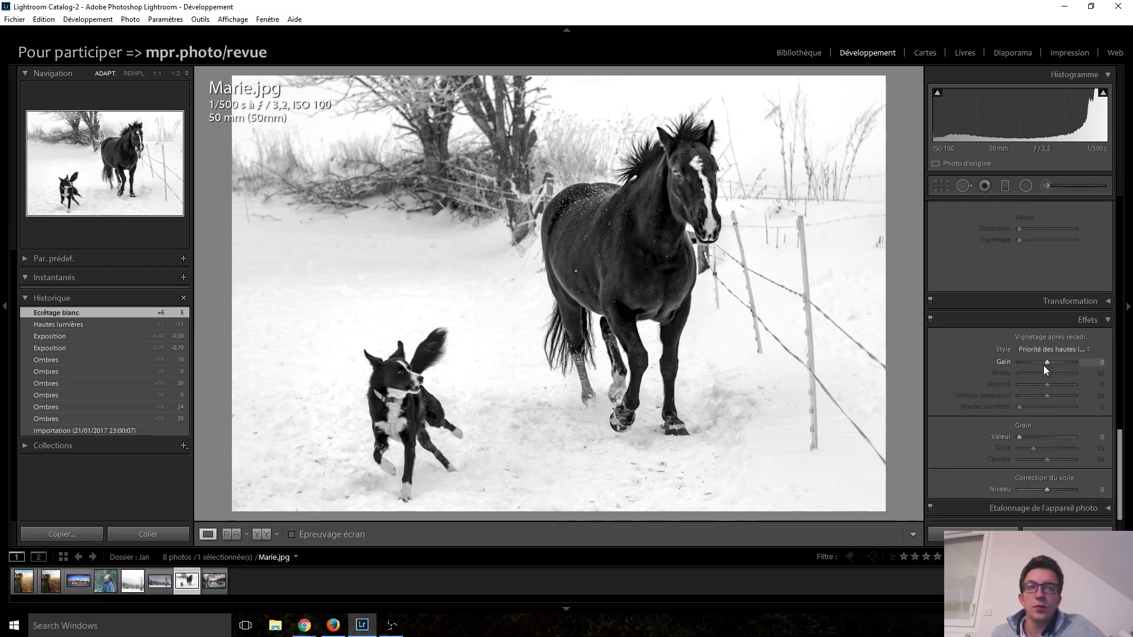
scroll(1045, 364, "down", 8)
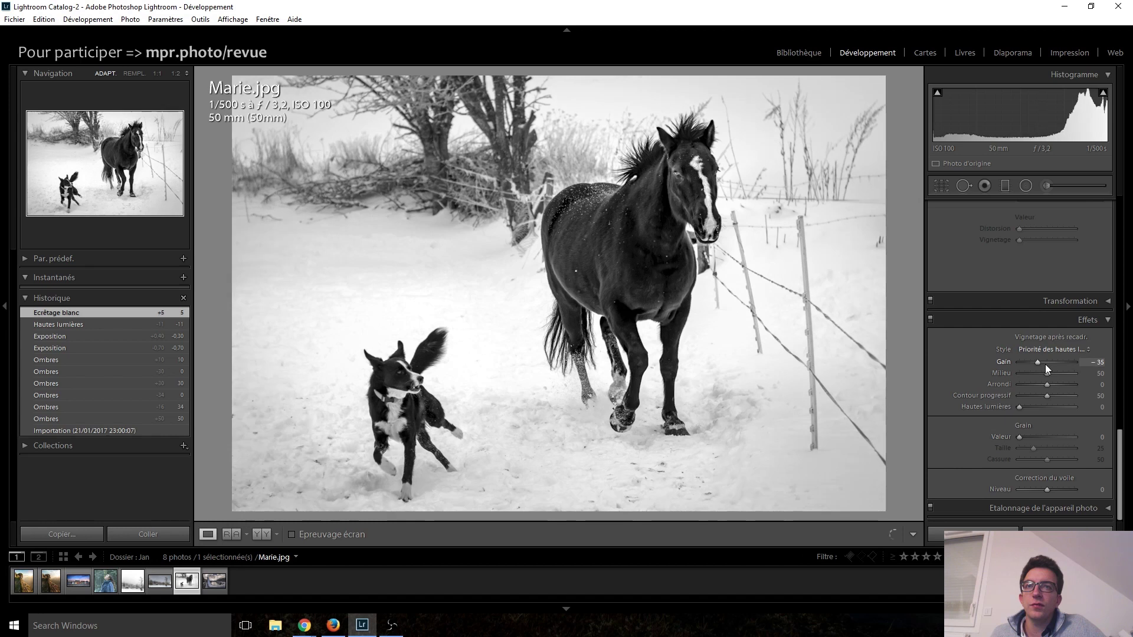
scroll(1046, 363, "up", 4)
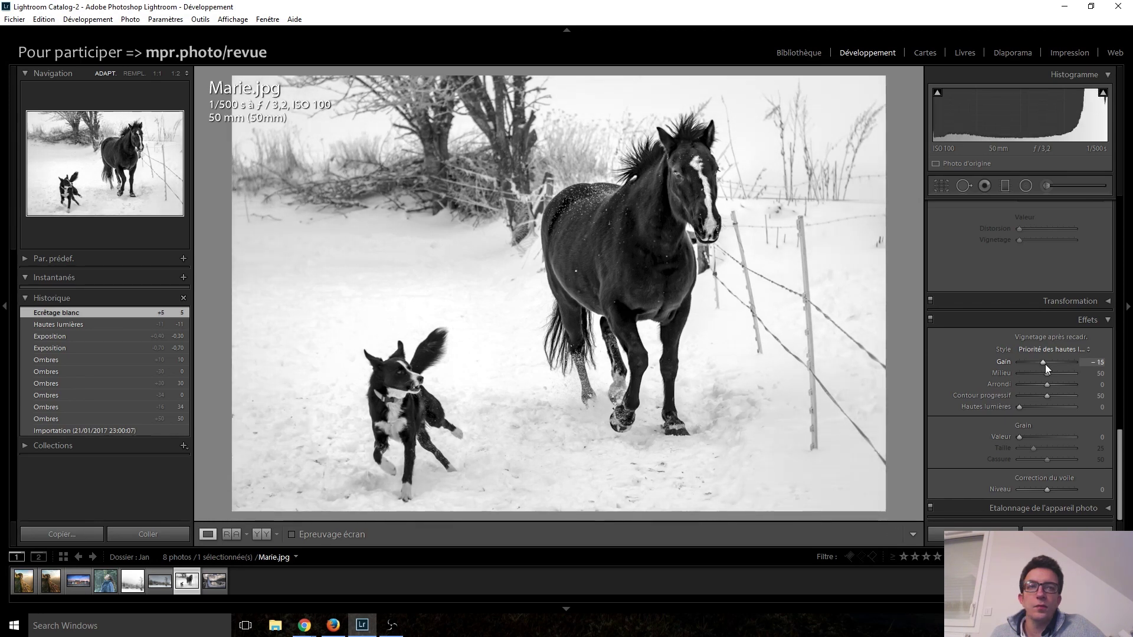
scroll(1045, 364, "up", 3)
scroll(1046, 365, "up", 2)
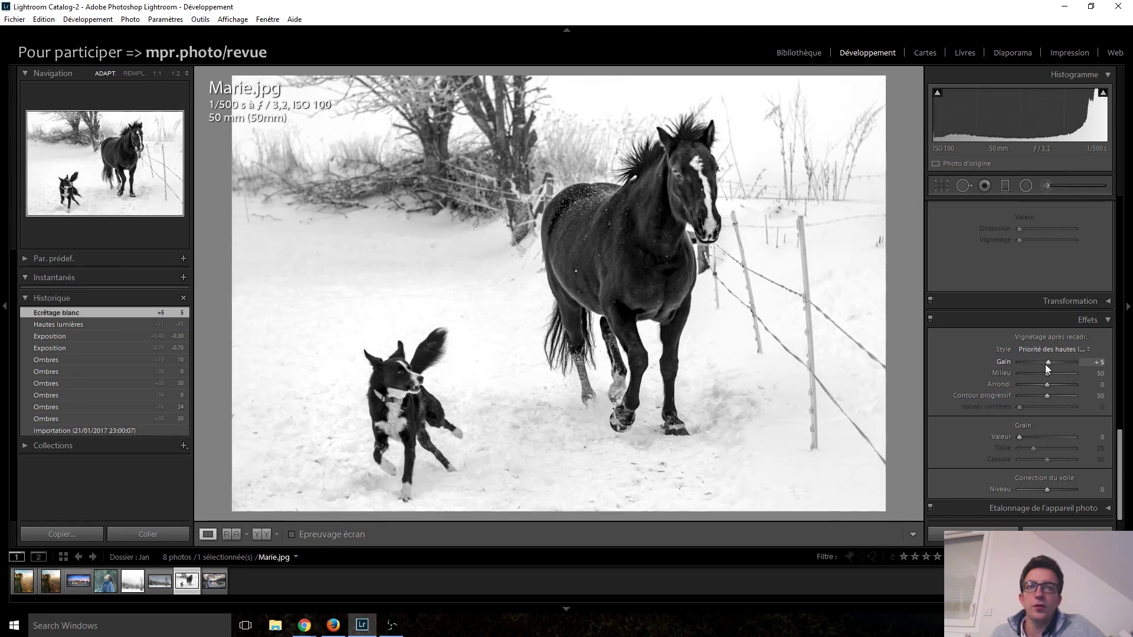
scroll(962, 353, "up", 5)
scroll(960, 353, "up", 5)
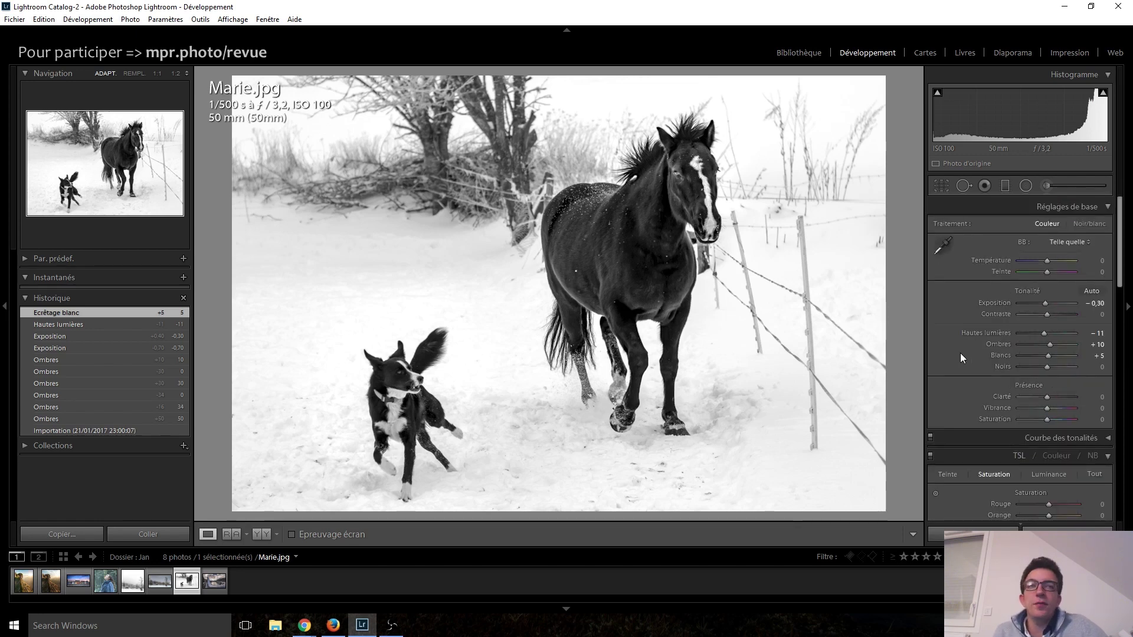
- Try lowering Contrast to about -43, then reset it to 0
left_click_drag(1047, 314, 982, 312)
double_click(1038, 316)
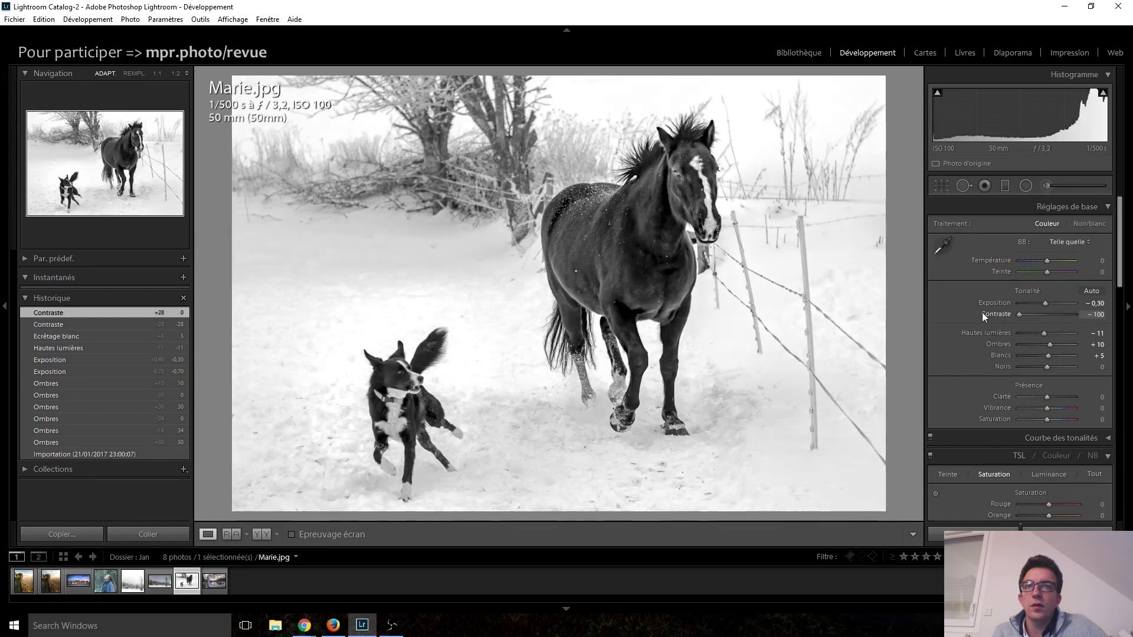
double_click(1020, 314)
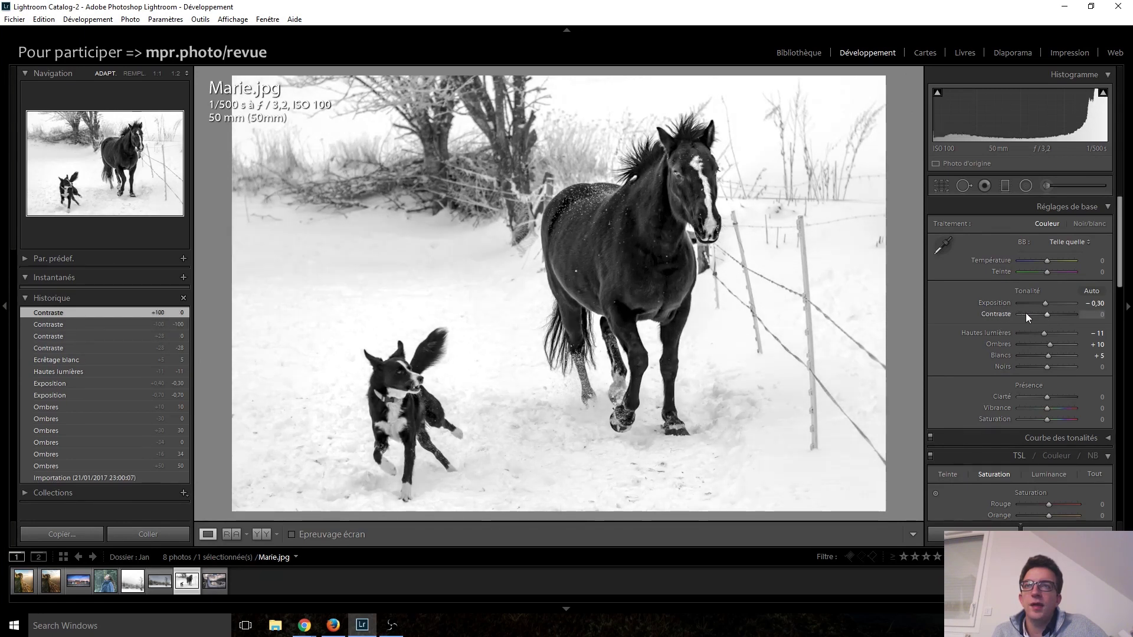
left_click_drag(1042, 318, 1040, 318)
double_click(1040, 317)
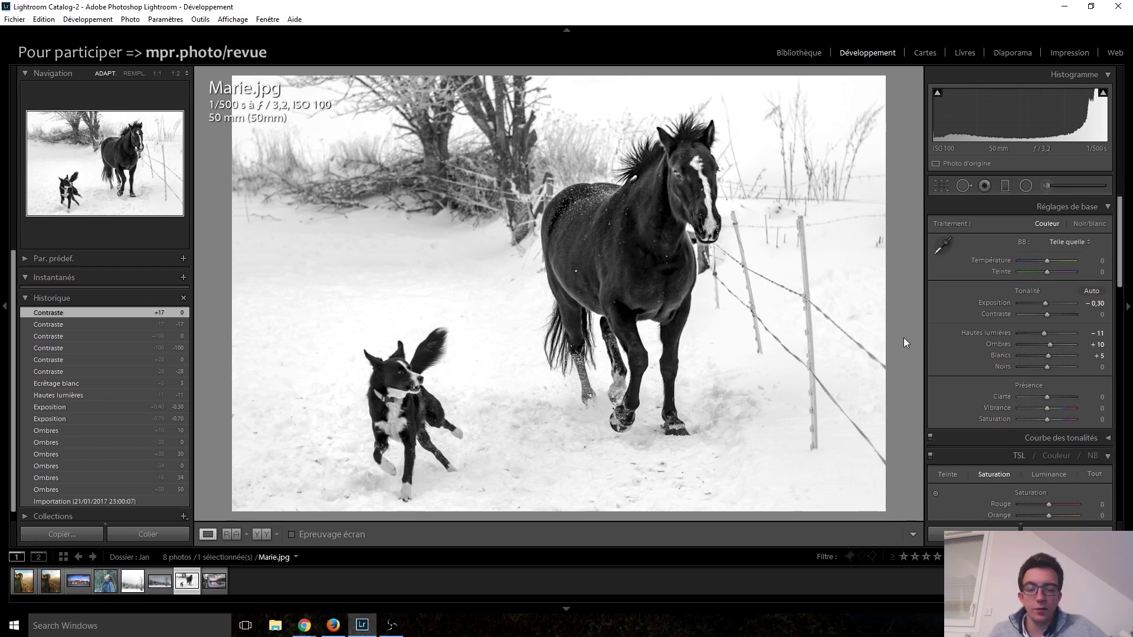
- Compare Marie.jpg before and after its edits, then open Sylvain.jpg
key("backslash")
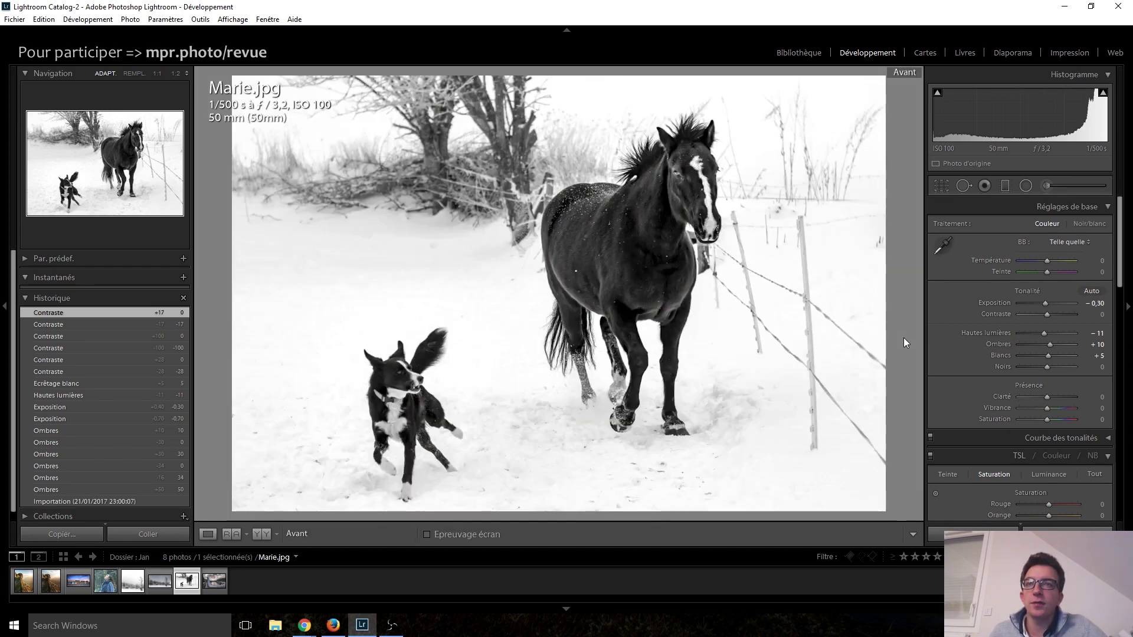
key("backslash")
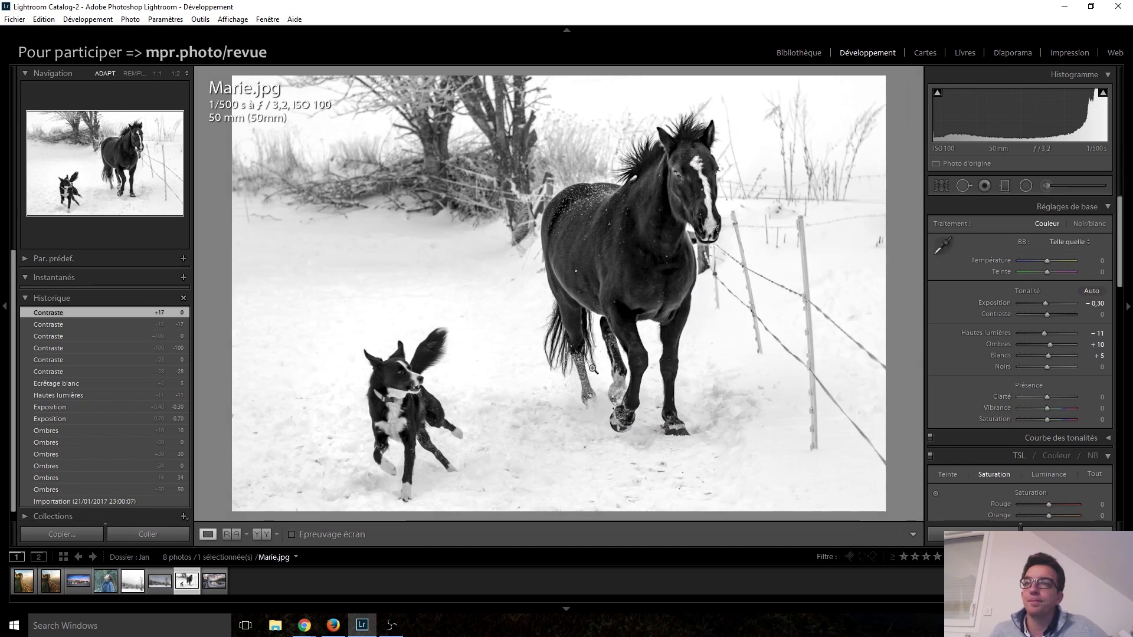
left_click(214, 578)
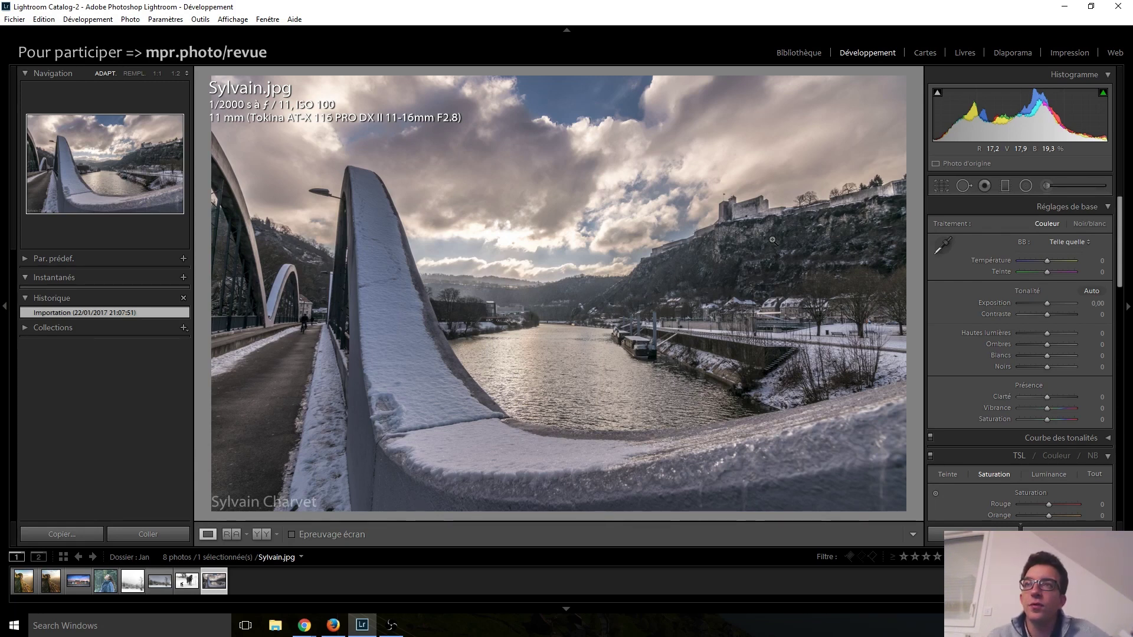
key("i")
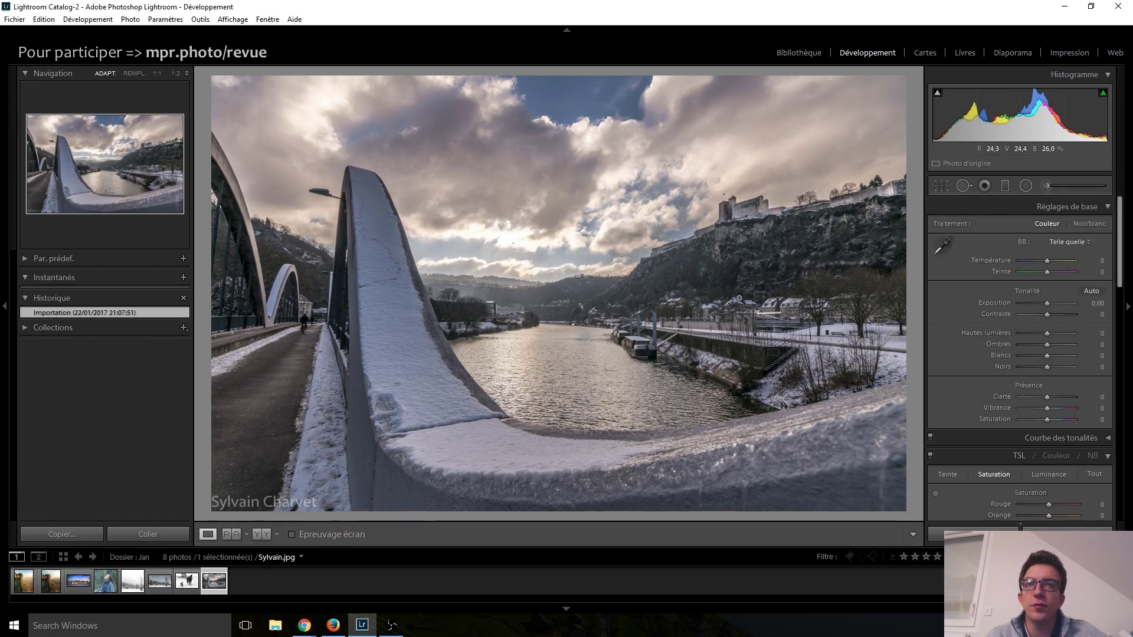
left_click(757, 206)
left_click(661, 307)
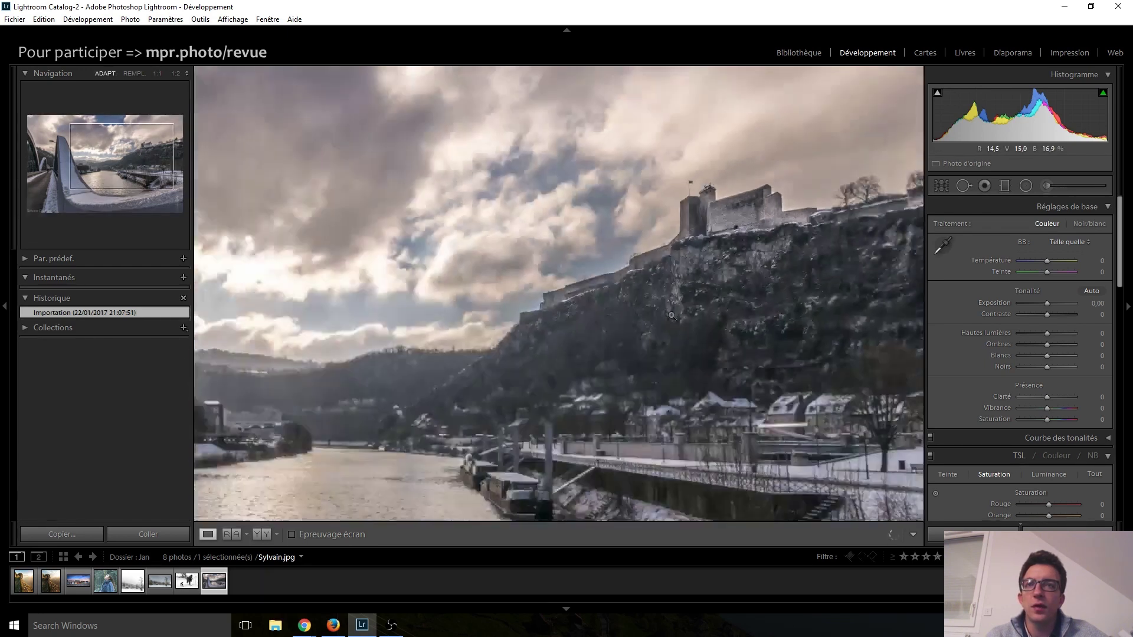
left_click(767, 225)
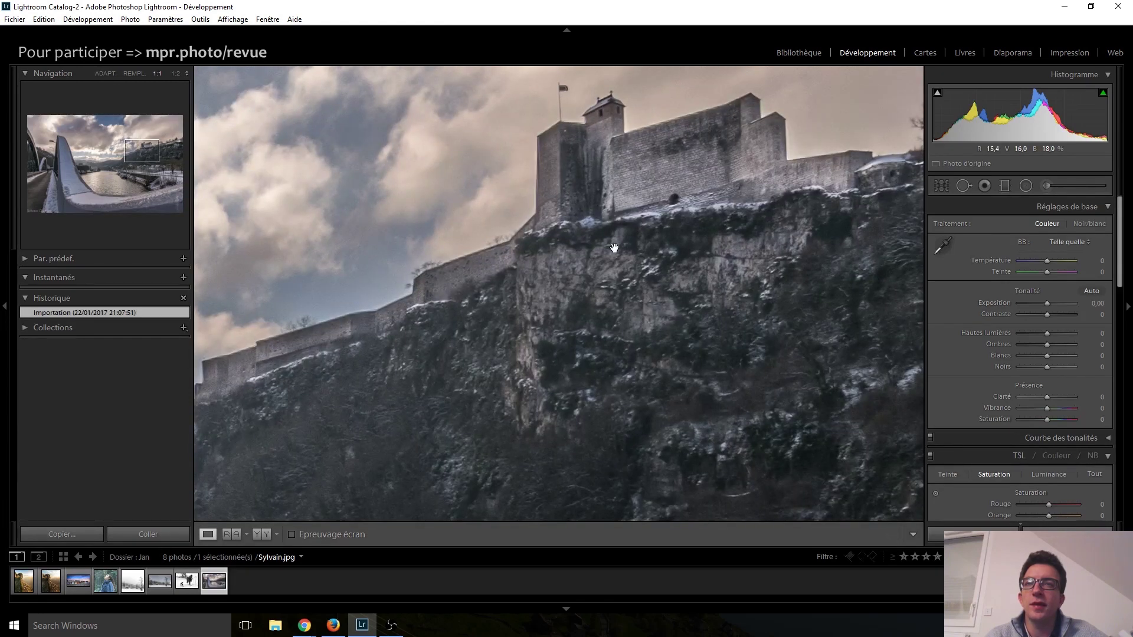
left_click(694, 200)
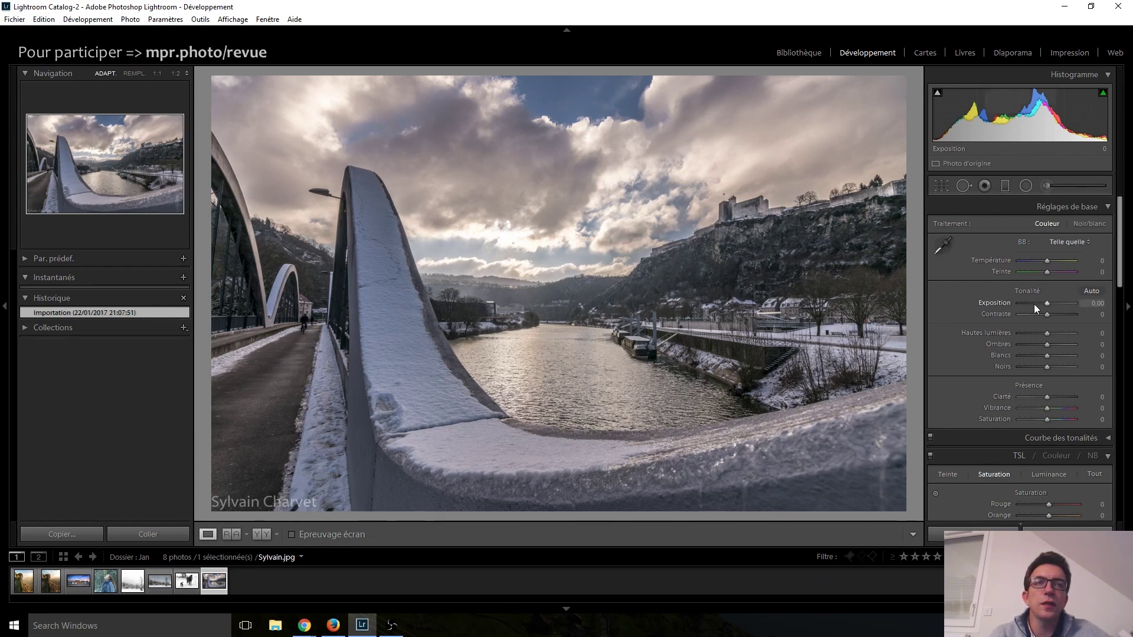
- Set Exposure to +0.90 and Highlights to -5, keeping Shadows at 0
key("Up")
key("Up")
key("Up")
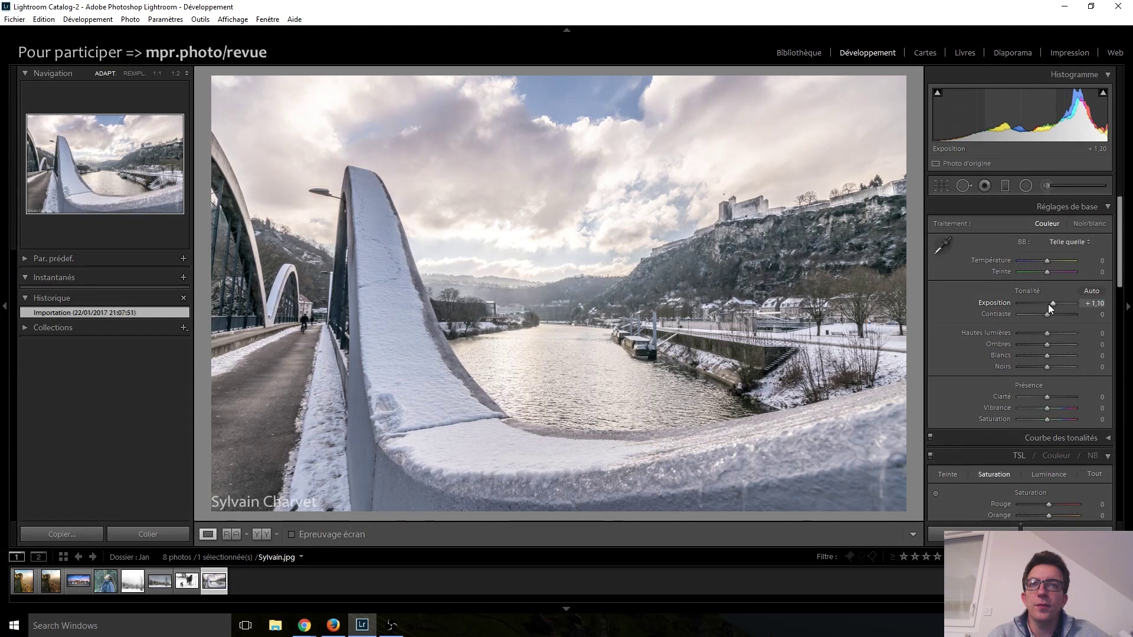
key("Down")
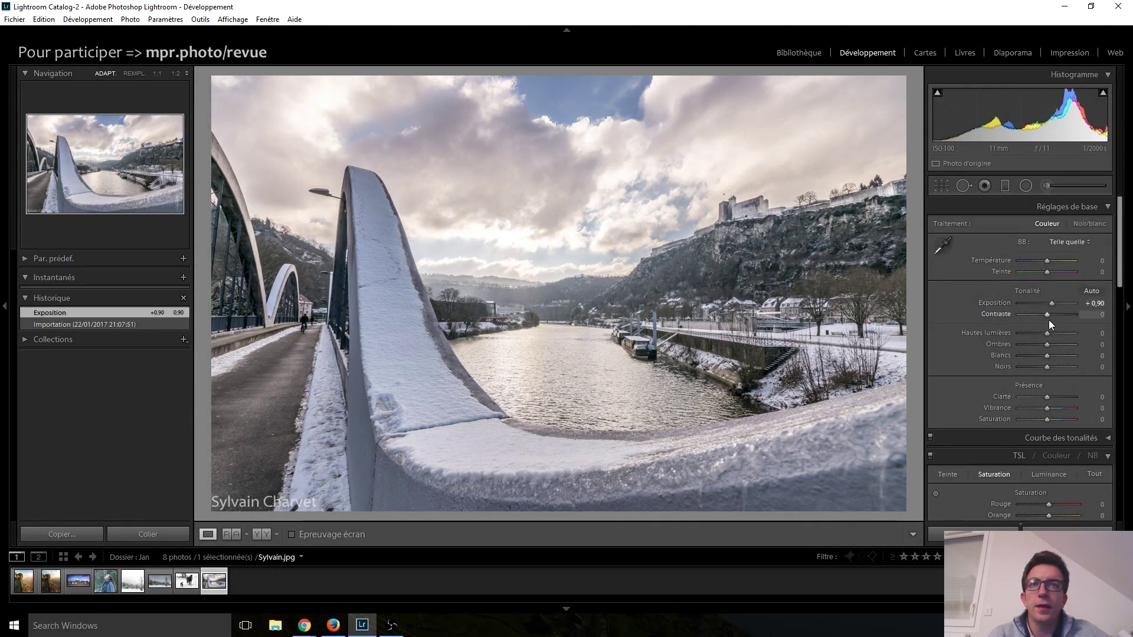
key("Down")
key("Down")
key("Down")
key("Up")
key("Up")
key("Up")
key("Up")
key("Up")
key("Up")
key("Up")
key("Up")
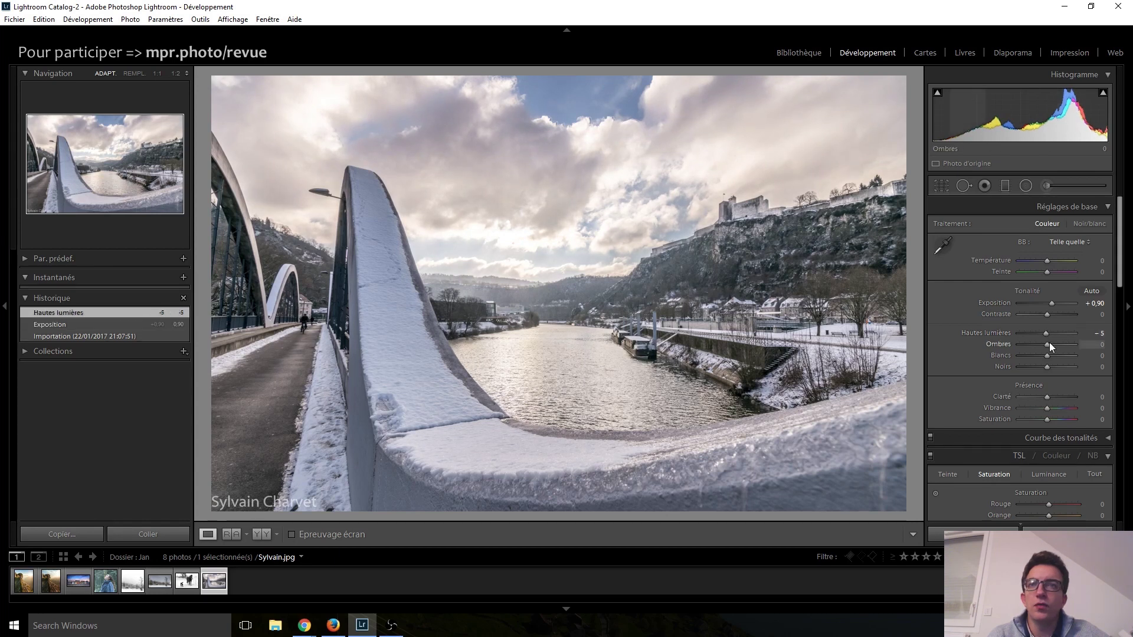
left_click_drag(1049, 343, 1046, 346)
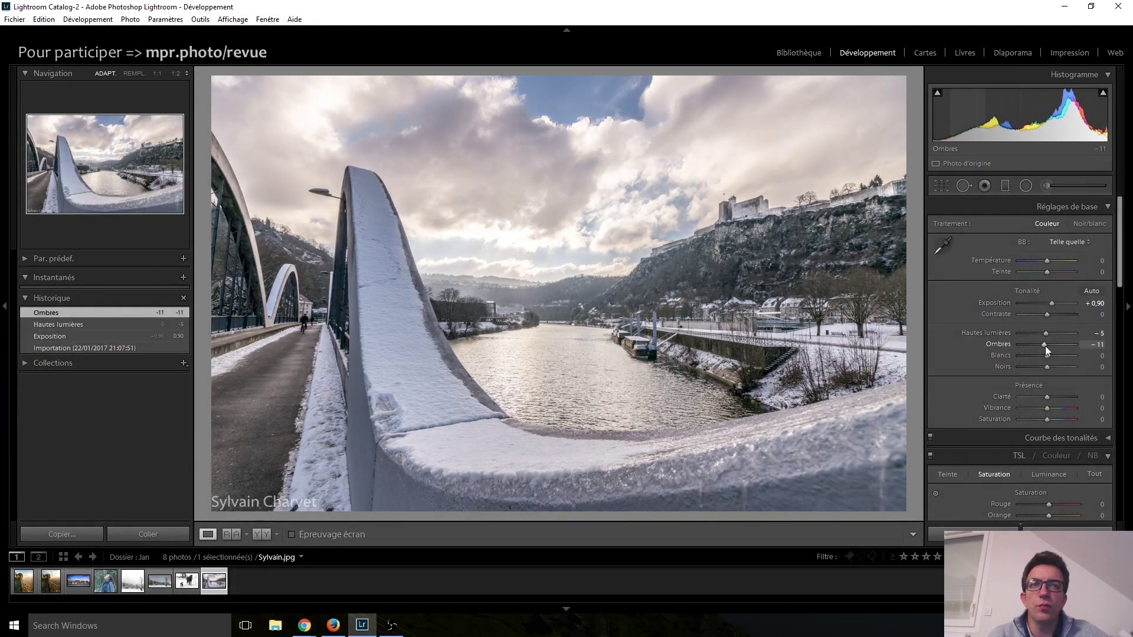
double_click(1045, 347)
- Settle Whites at +37 after trying several values, then pick the Graduated Filter tool
key("Up")
key("Up")
key("Up")
key("Down")
key("Down")
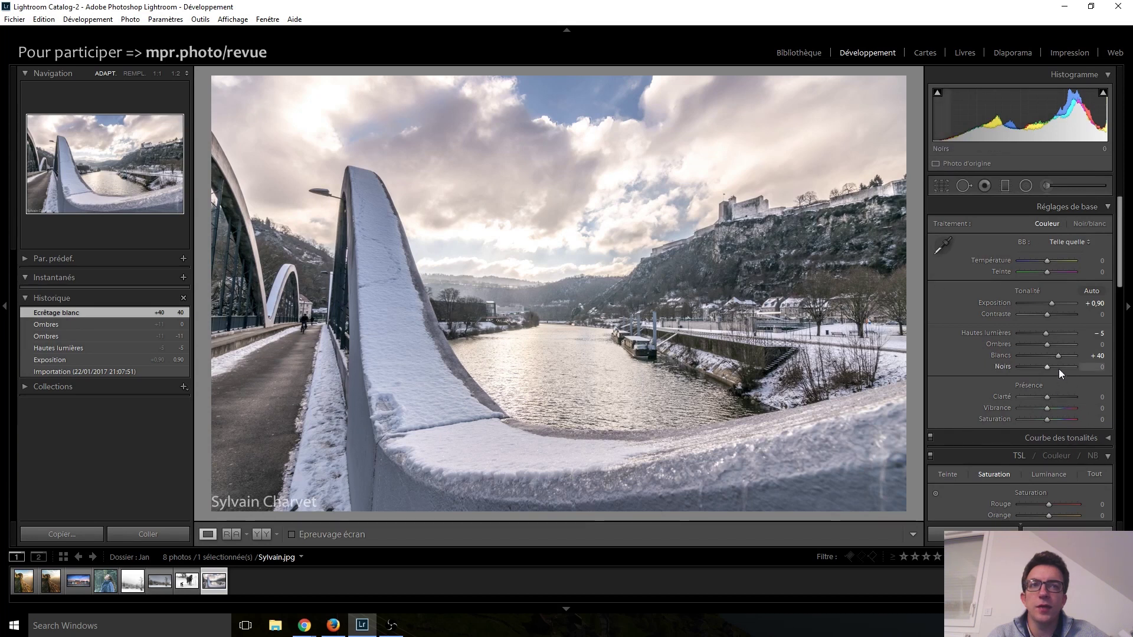
key("Up")
key("Up")
key("Up")
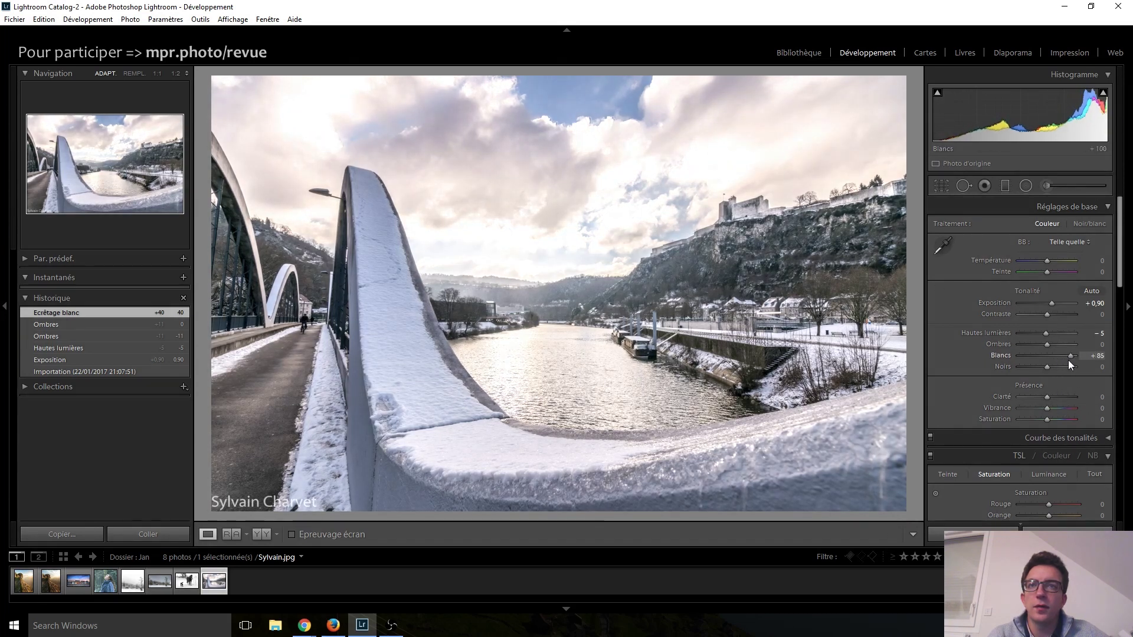
double_click(1061, 360)
left_click(1052, 358)
key("Up")
key("Up")
key("Up")
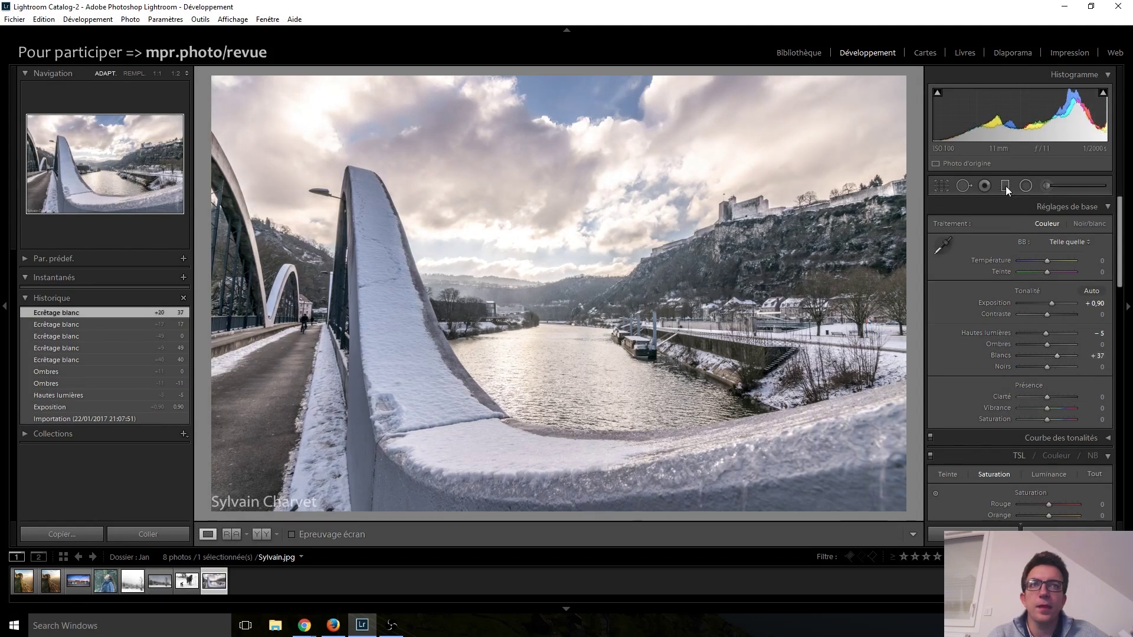
left_click(1006, 186)
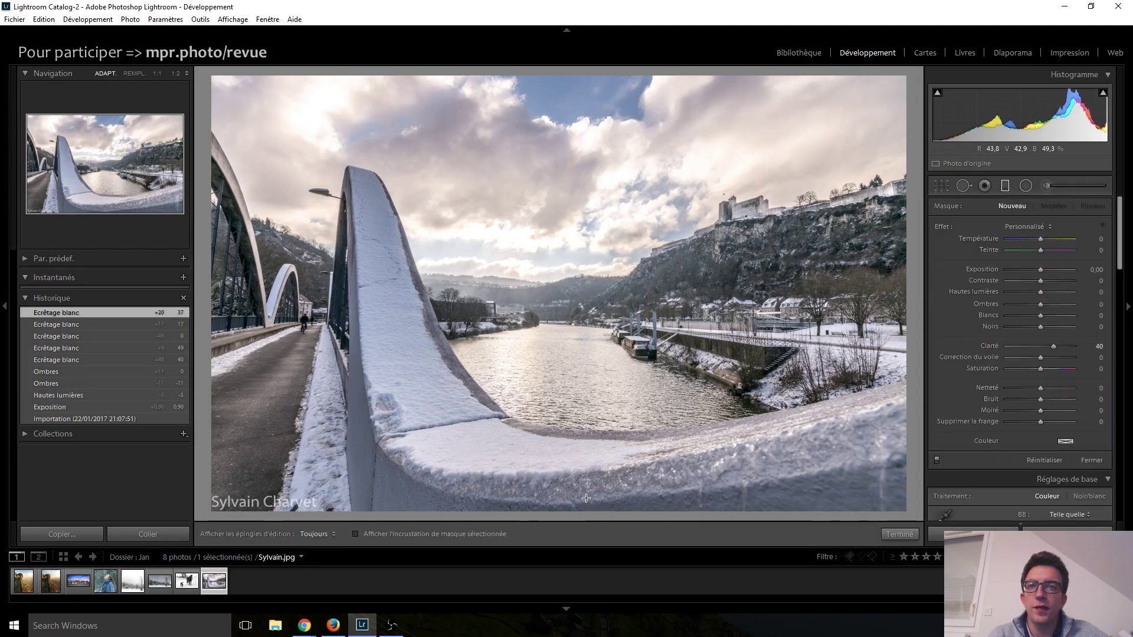
- Draw a graduated filter over the sky, move and rotate it, and set Whites to 43
mouse_move(419, 478)
left_mouse_down()
mouse_move(511, 229)
mouse_move(488, 223)
left_mouse_up()
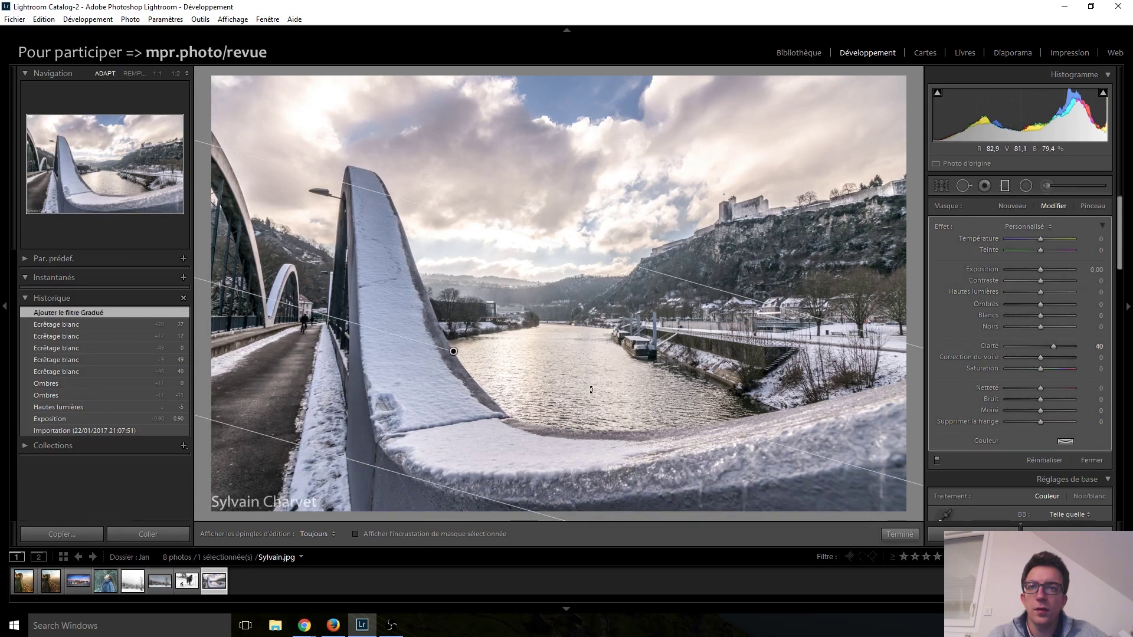
mouse_move(460, 345)
left_mouse_down()
mouse_move(534, 309)
mouse_move(539, 286)
left_mouse_up()
left_click_drag(854, 385, 850, 458)
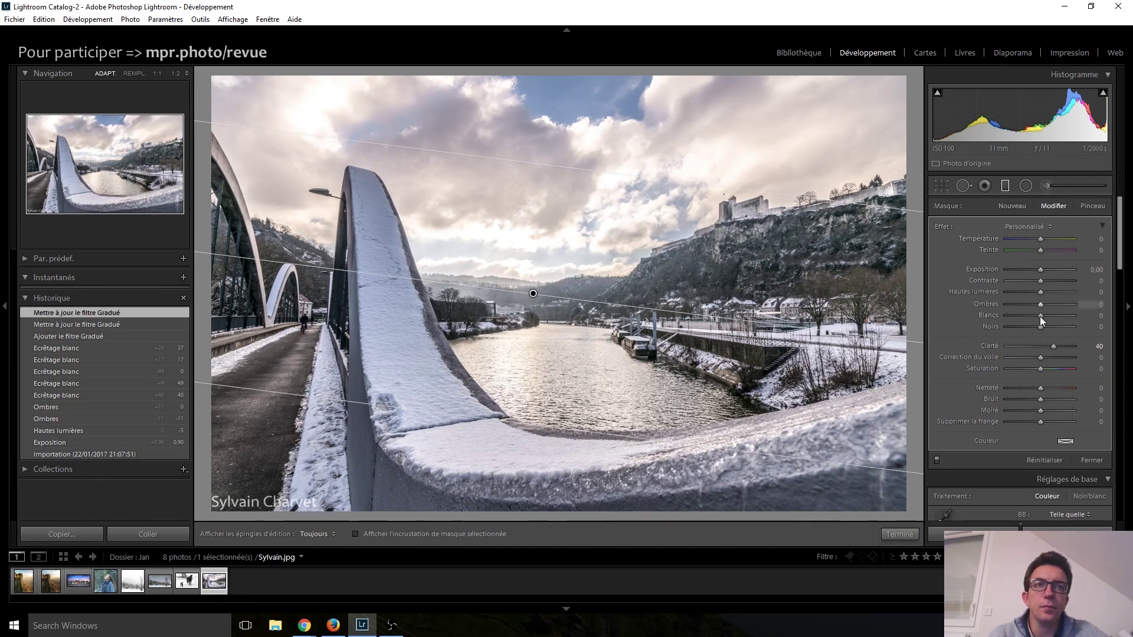
double_click(944, 227)
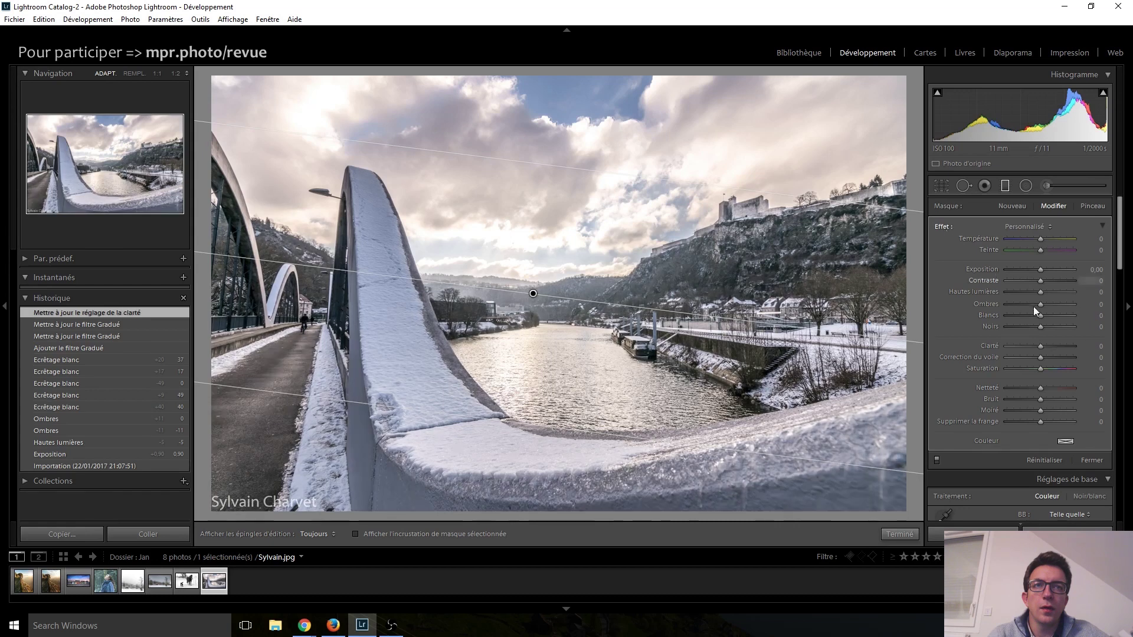
mouse_move(1042, 317)
left_mouse_down()
mouse_move(1070, 319)
mouse_move(1056, 317)
left_mouse_up()
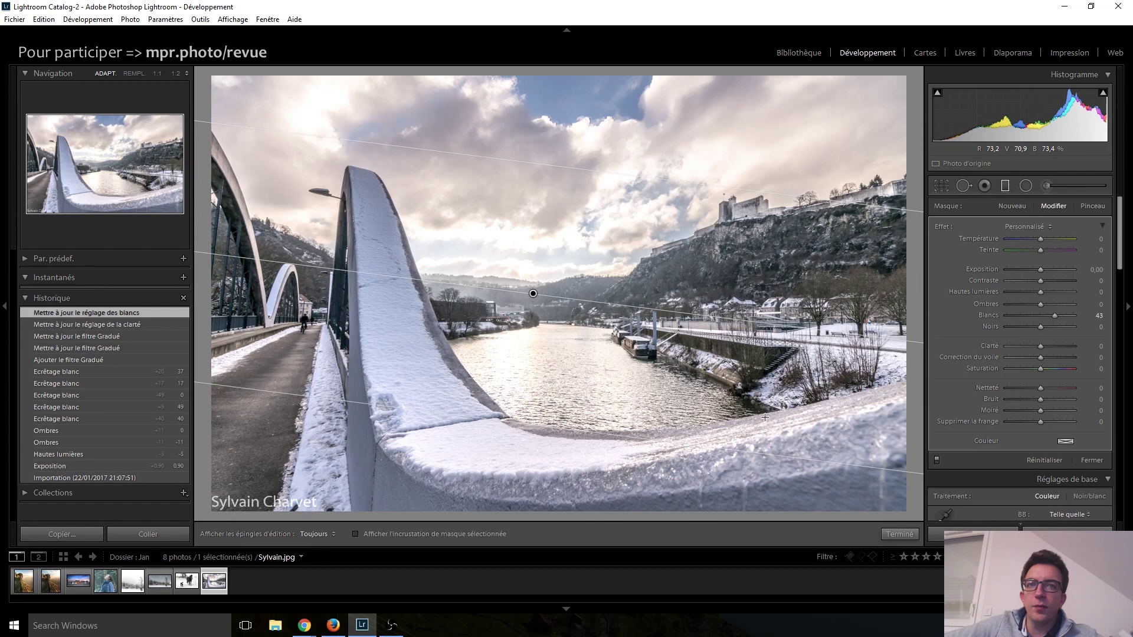
left_click(1006, 186)
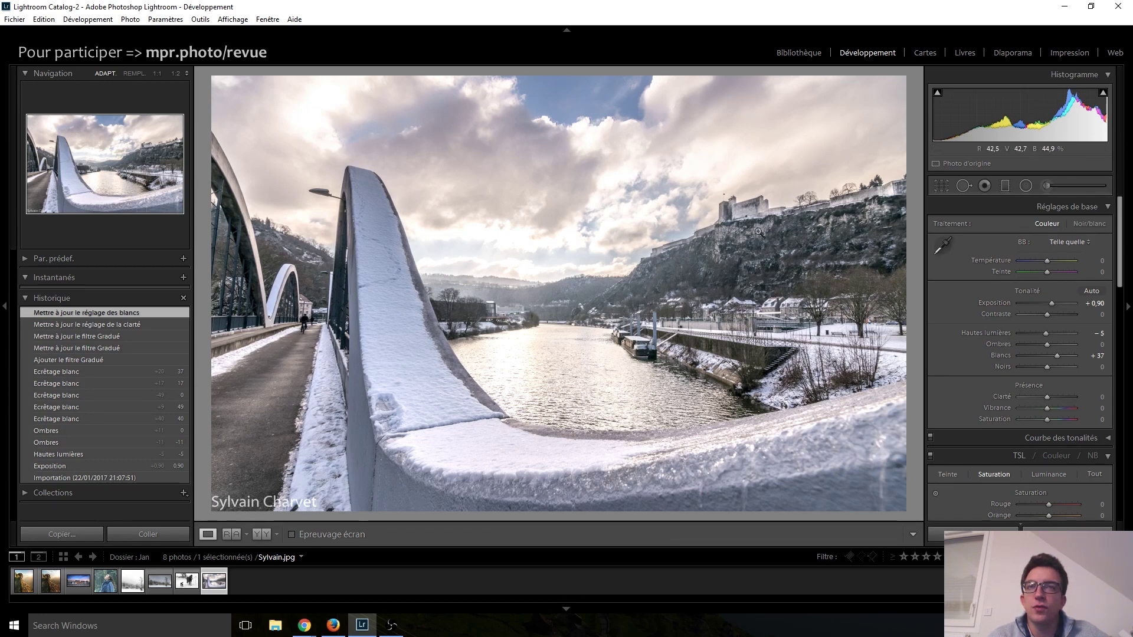
- Paint an adjustment brush over the cliff with Exposure -0.41 and Shadows -12
left_click(1052, 185)
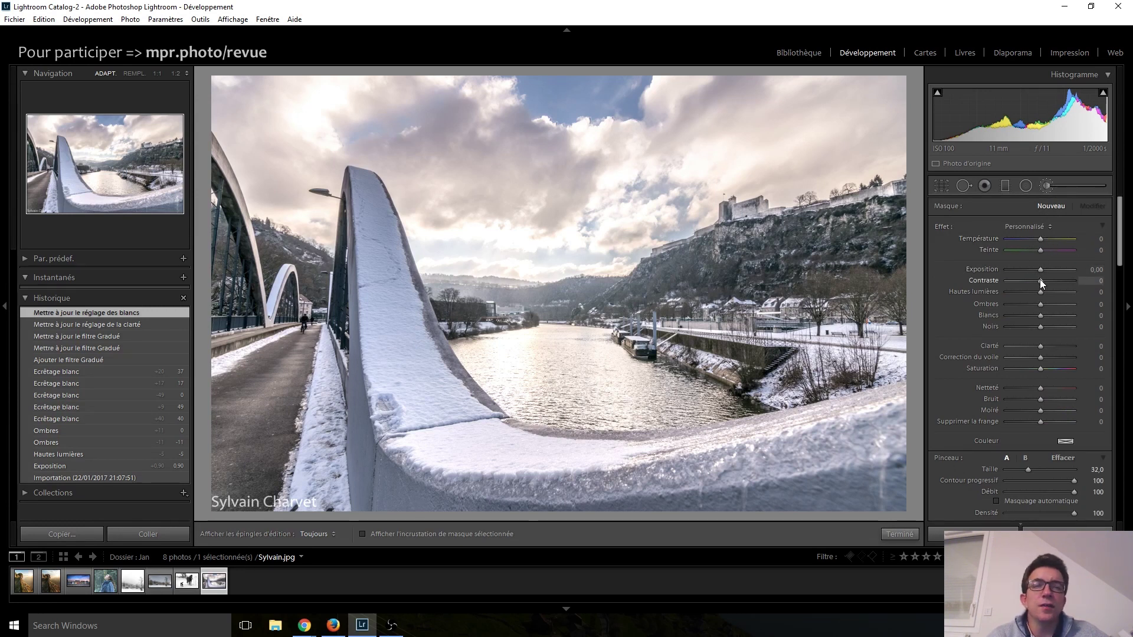
left_click_drag(1042, 303, 1028, 305)
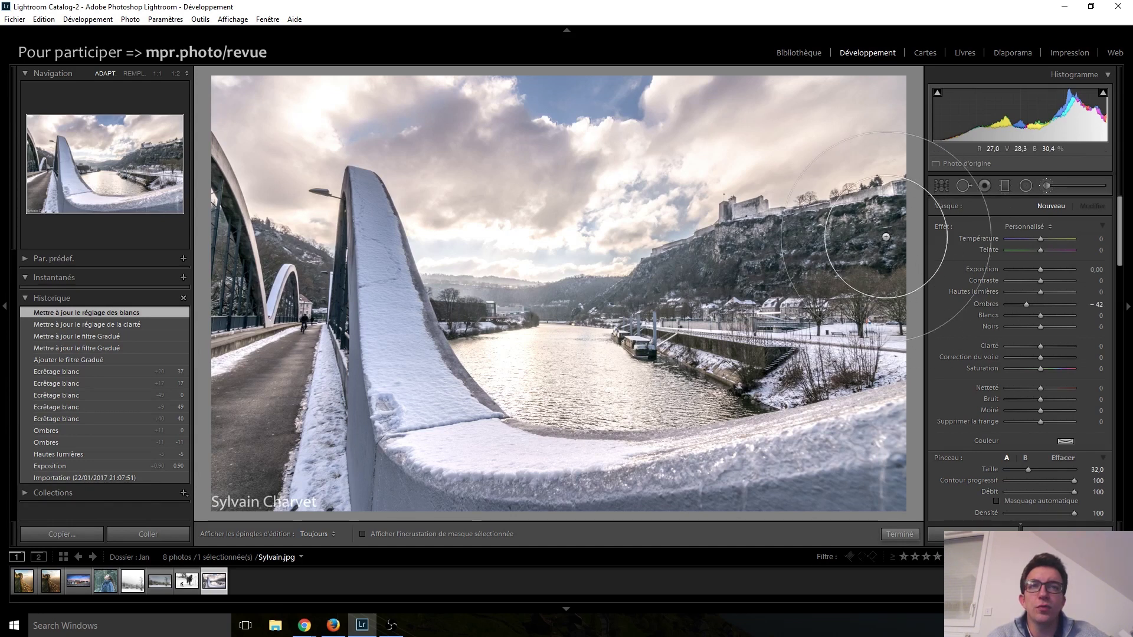
key("h")
scroll(644, 300, "down", 1)
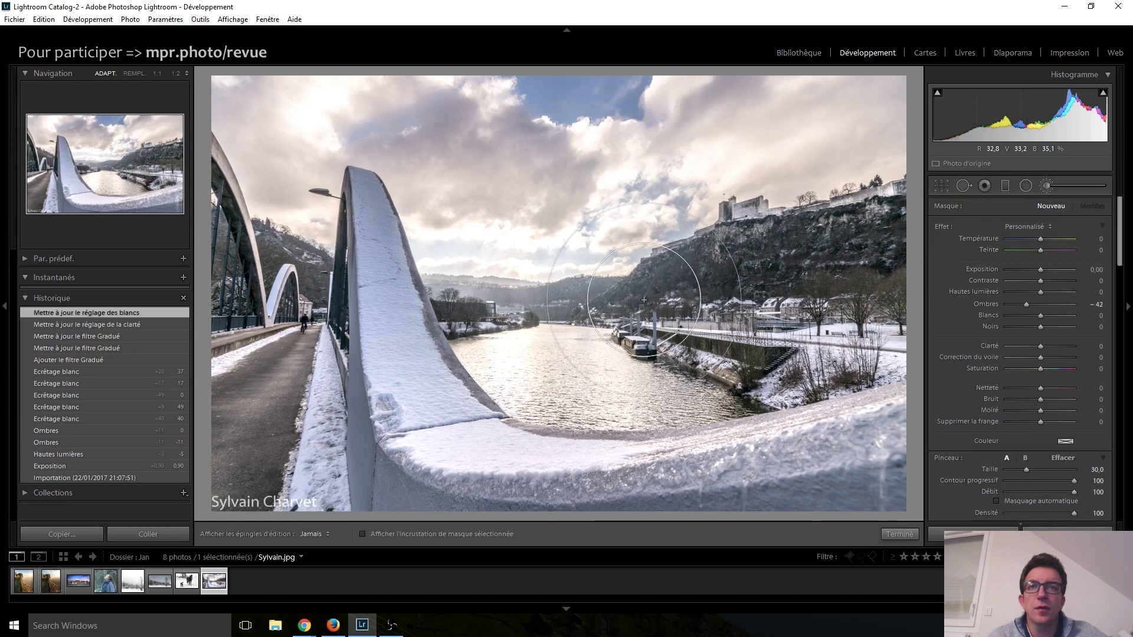
left_click_drag(884, 233, 763, 245)
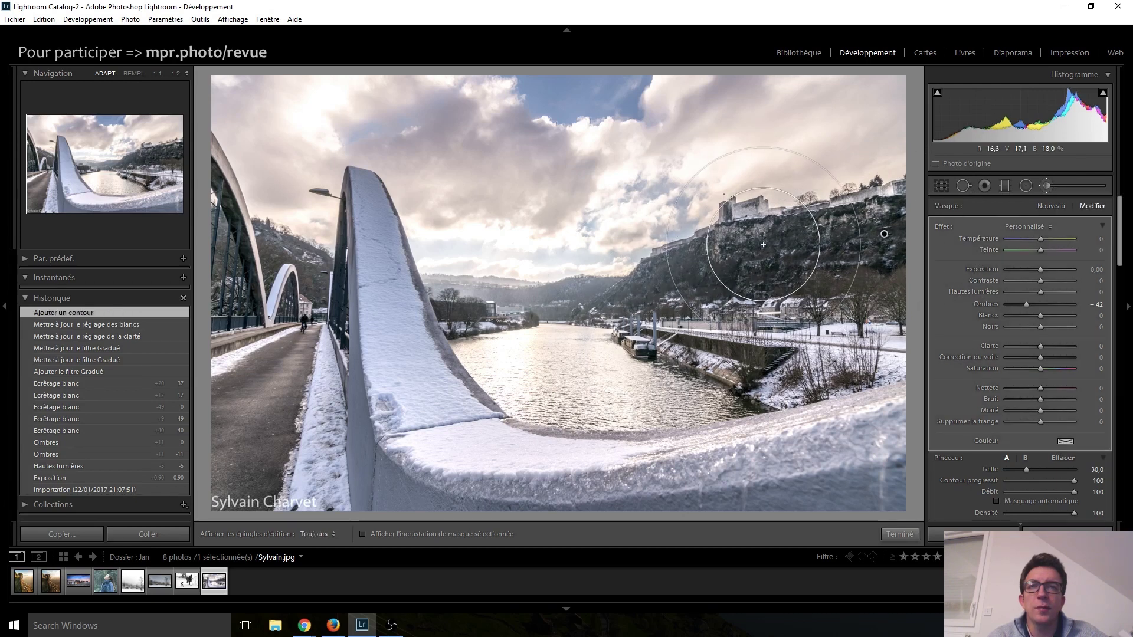
left_click_drag(1033, 303, 1030, 270)
double_click(1030, 304)
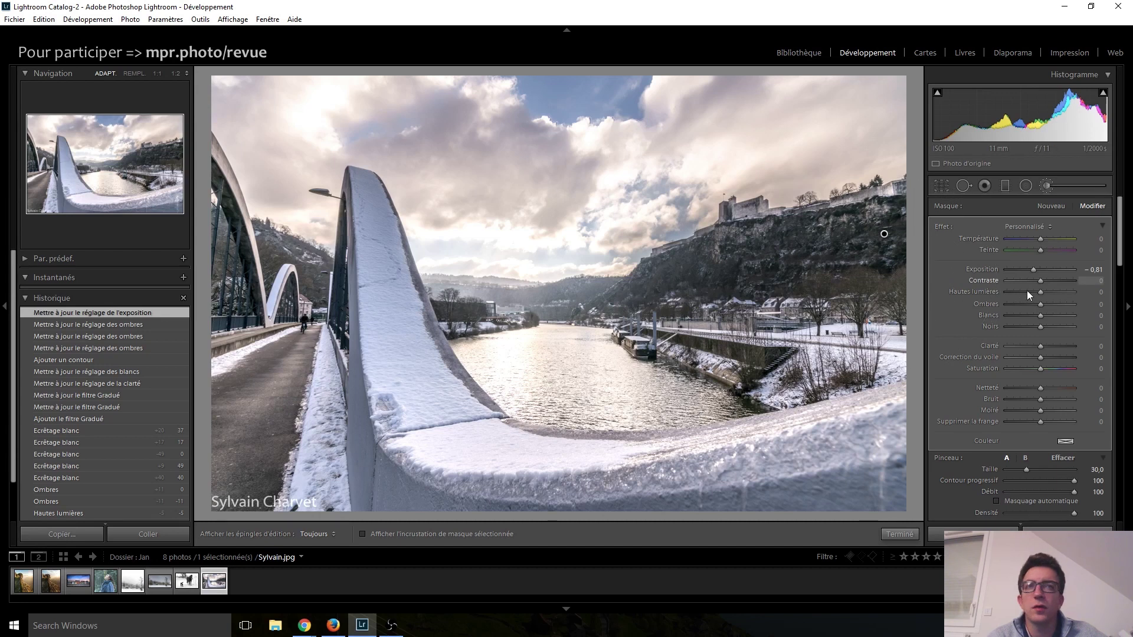
left_click_drag(1040, 306, 1036, 305)
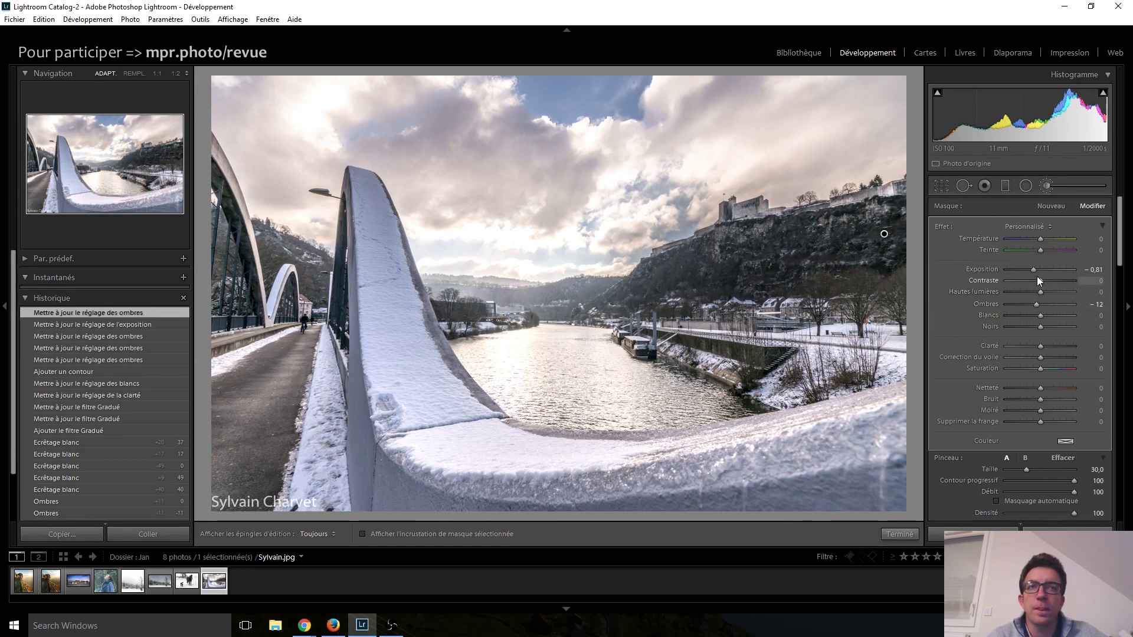
left_click(1037, 271)
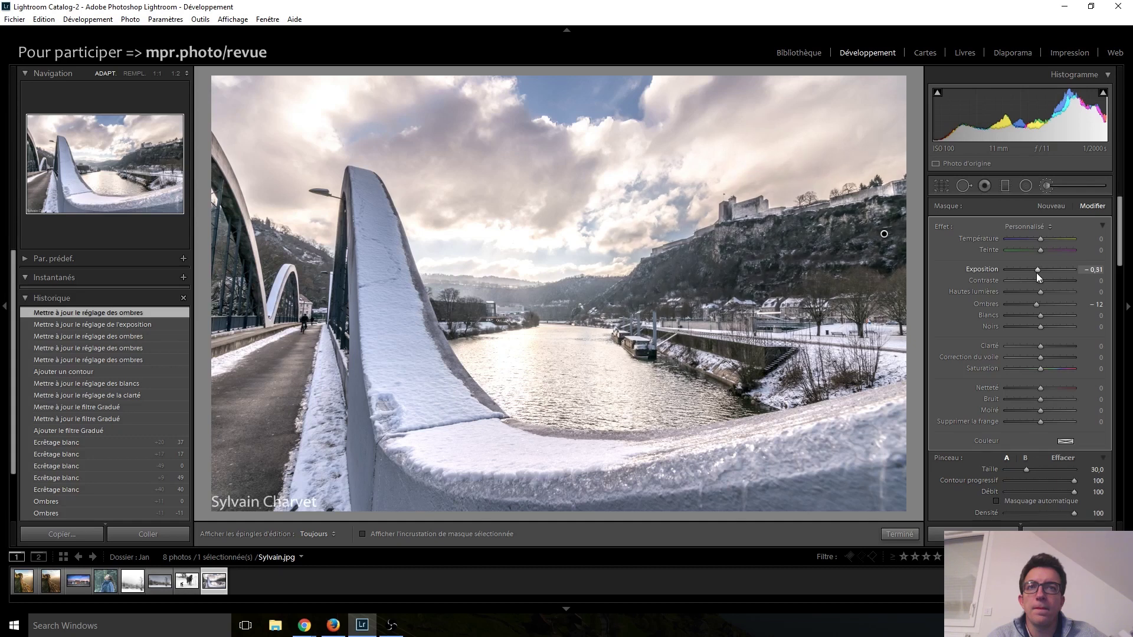
left_click_drag(1037, 273, 1037, 273)
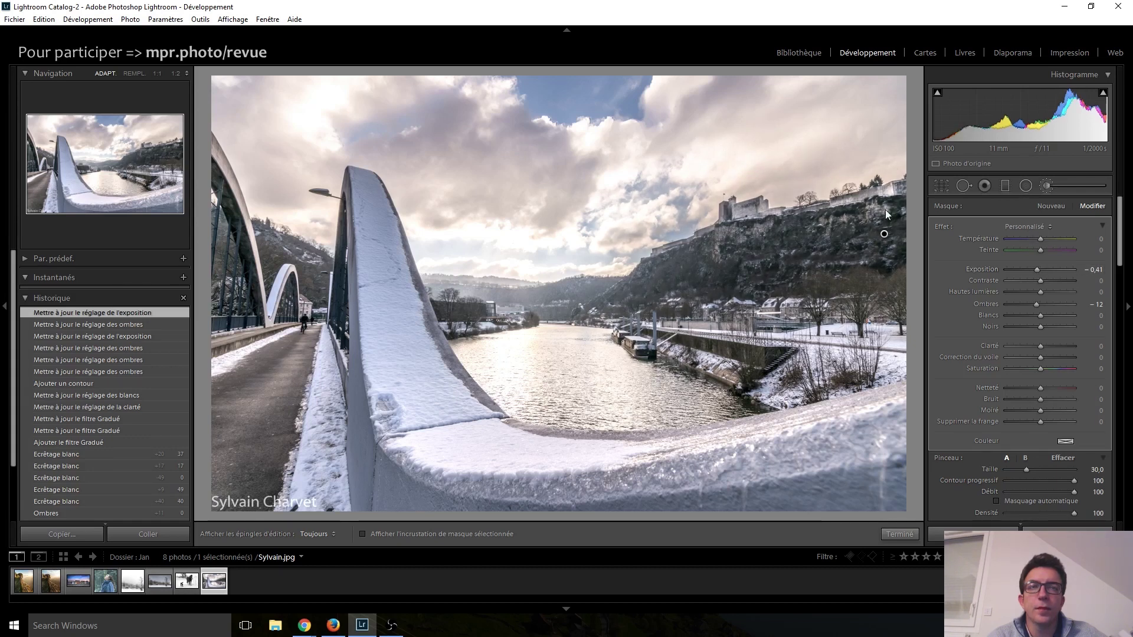
key("k")
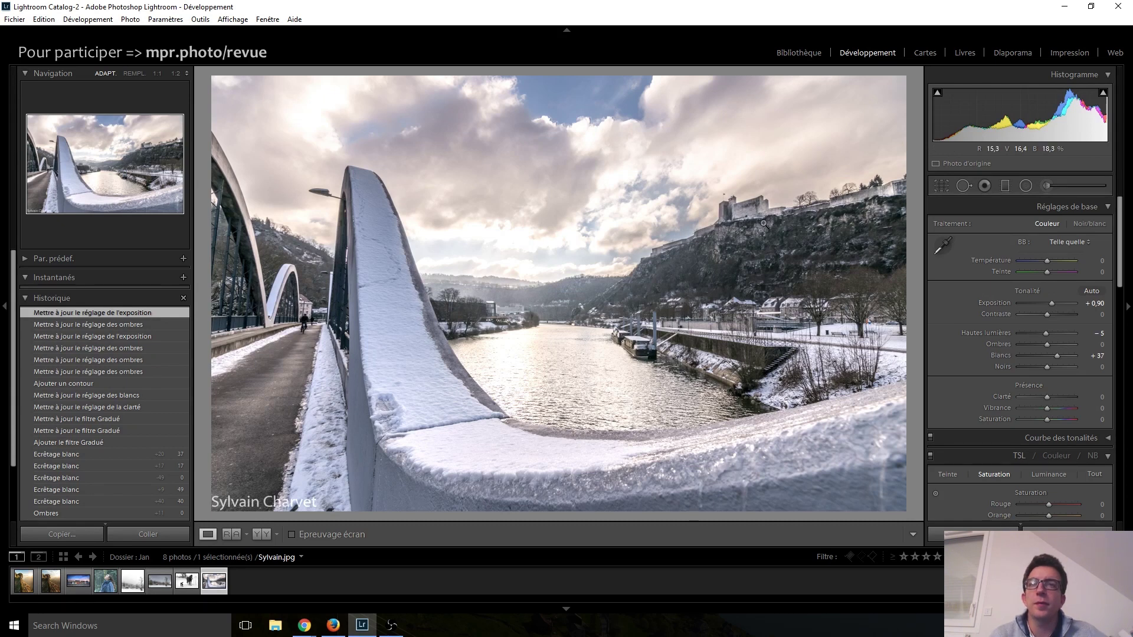
- Inspect the castle and wall up close, then set Blacks to -5
left_click_drag(759, 219, 662, 332)
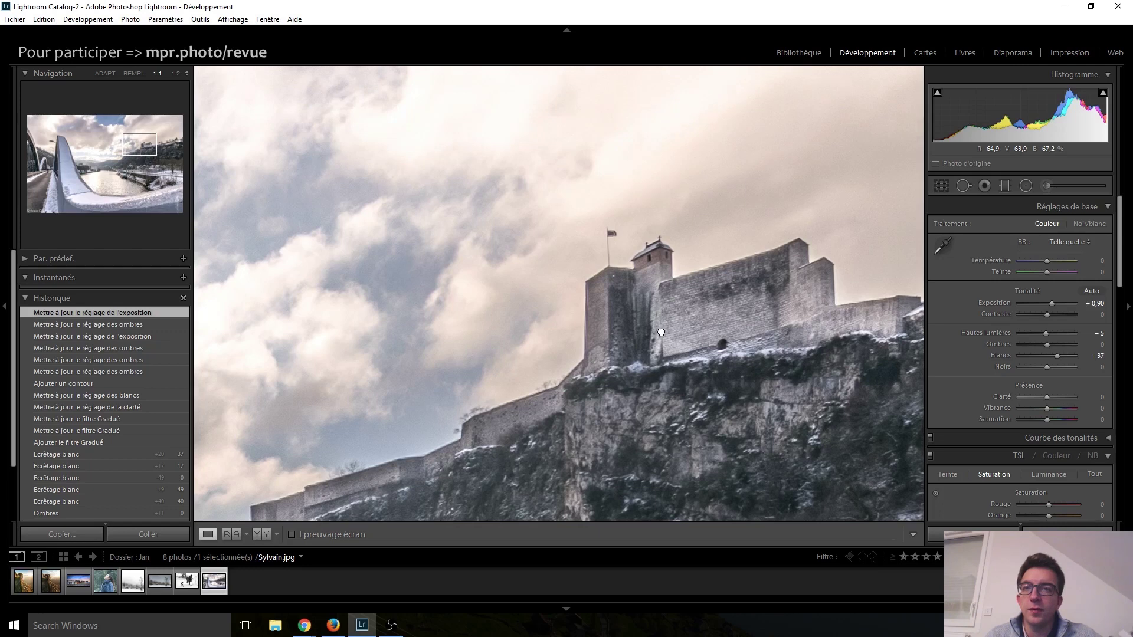
left_click(662, 332)
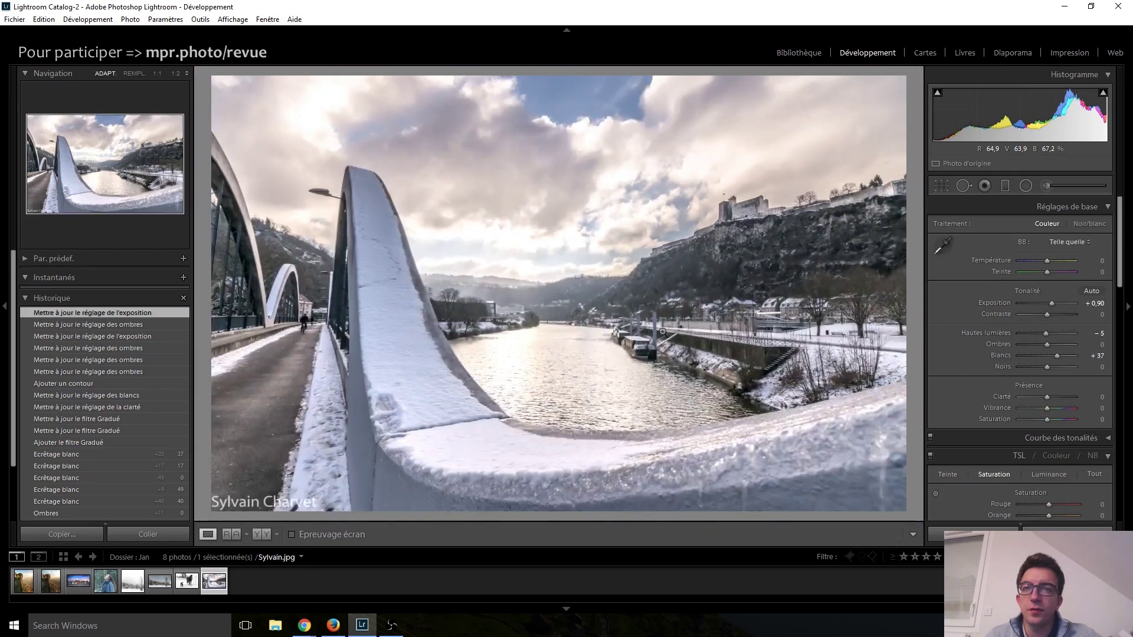
left_click(895, 188)
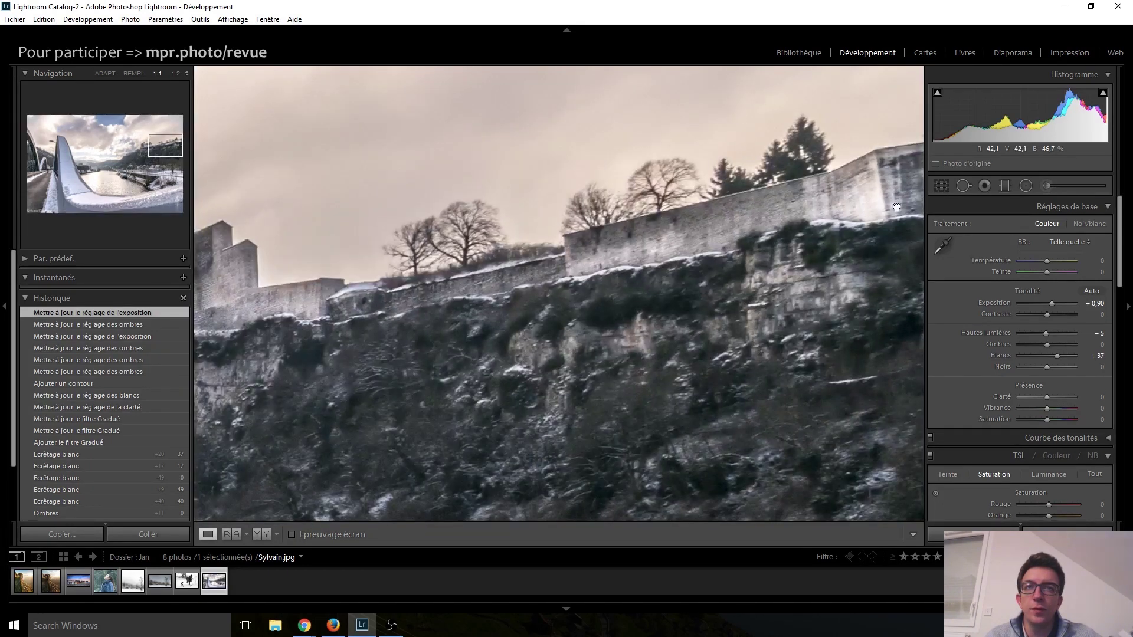
left_click(896, 277)
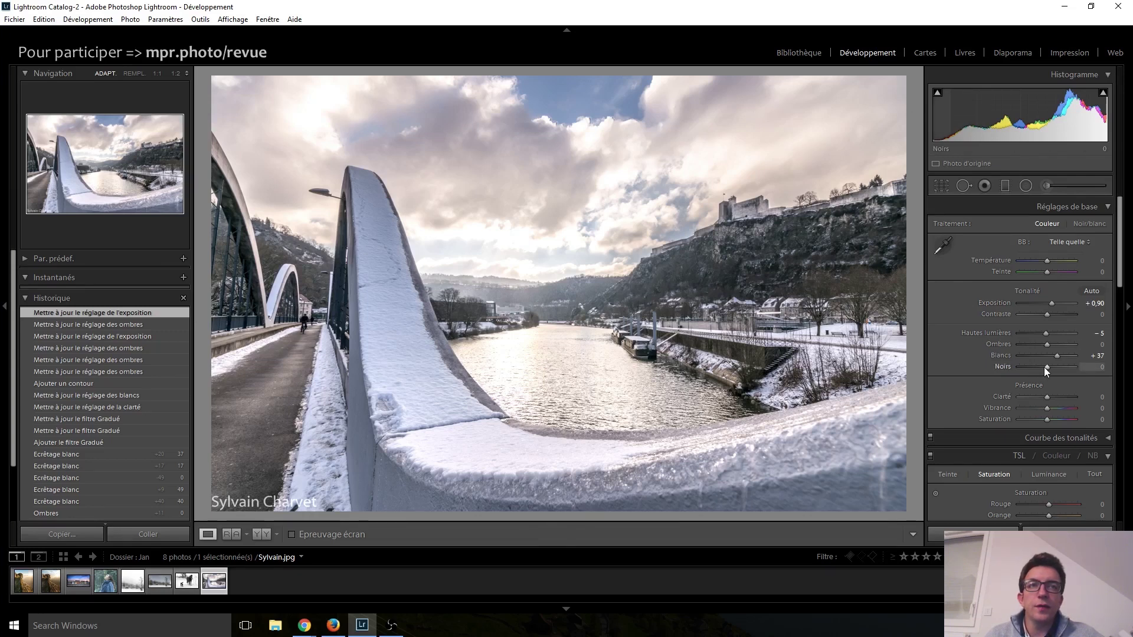
key("Down")
key("Down")
key("Up")
key("Up")
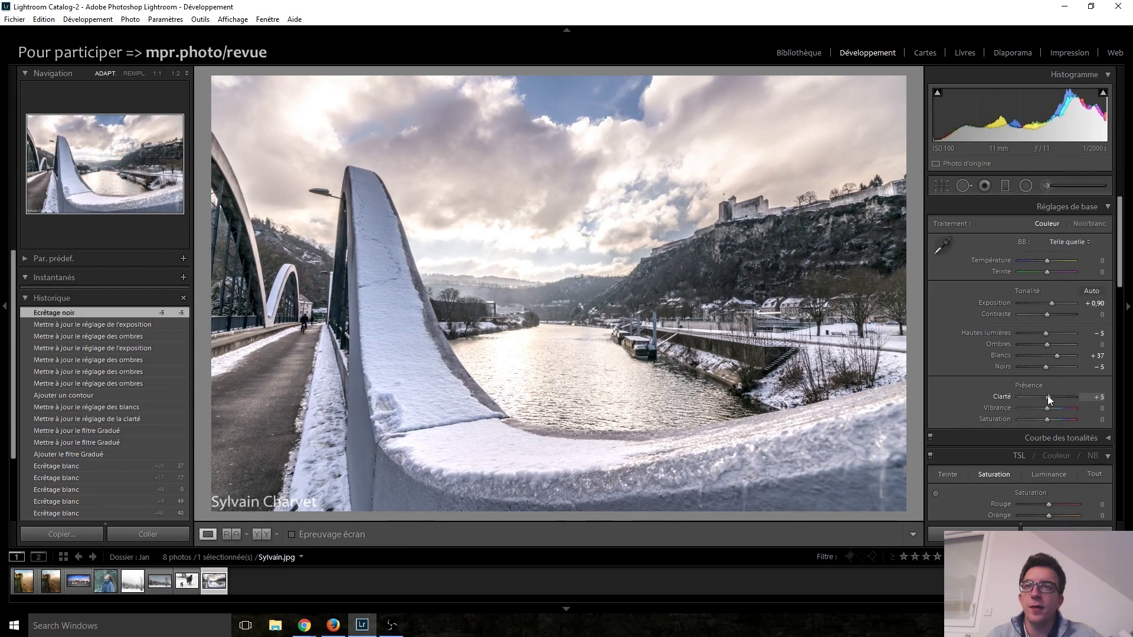
- Reset Clarity to 0 and show the HSL Saturation sliders for all colours
left_click(1047, 396)
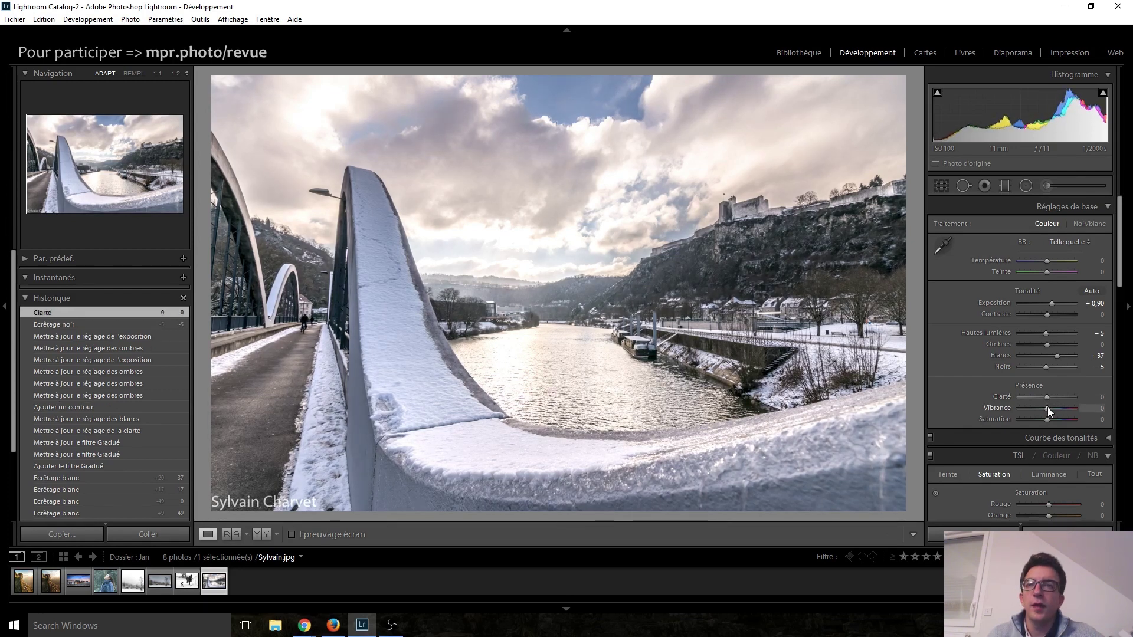
left_click(1091, 462)
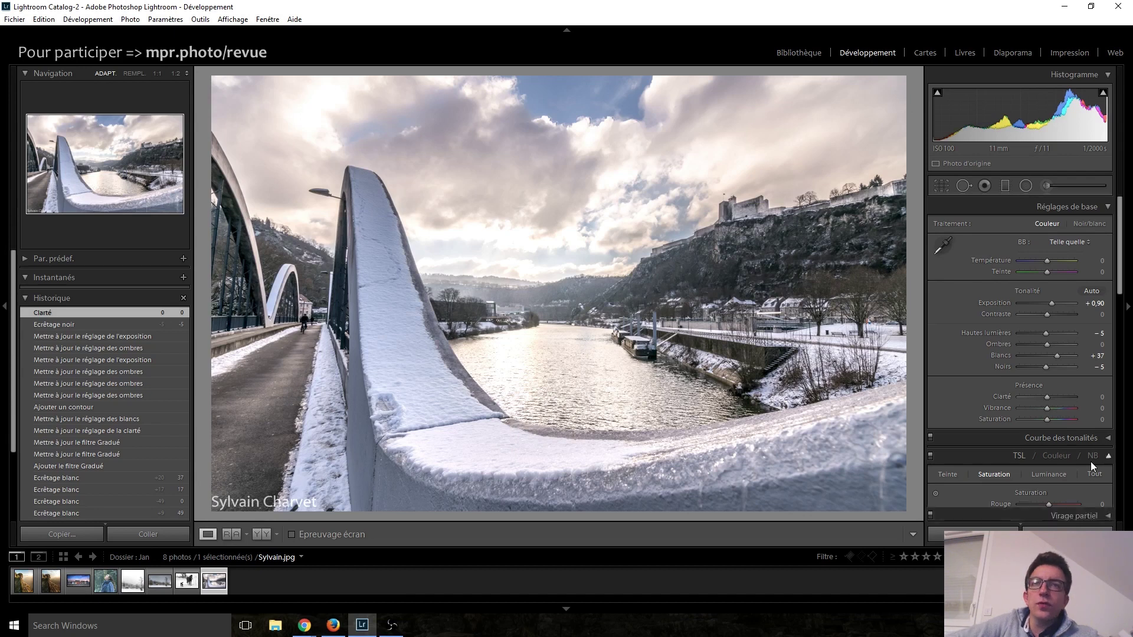
left_click(1090, 462)
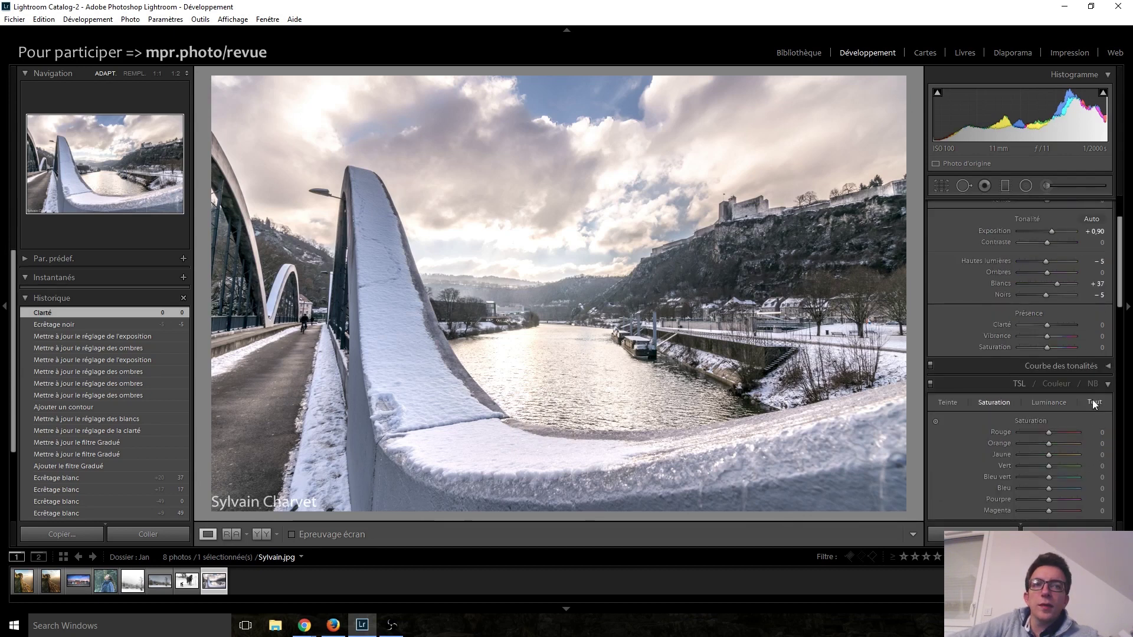
- Preview Sylvain.jpg in black and white, return to colour, and raise Vibrance to +60
left_click(1093, 384)
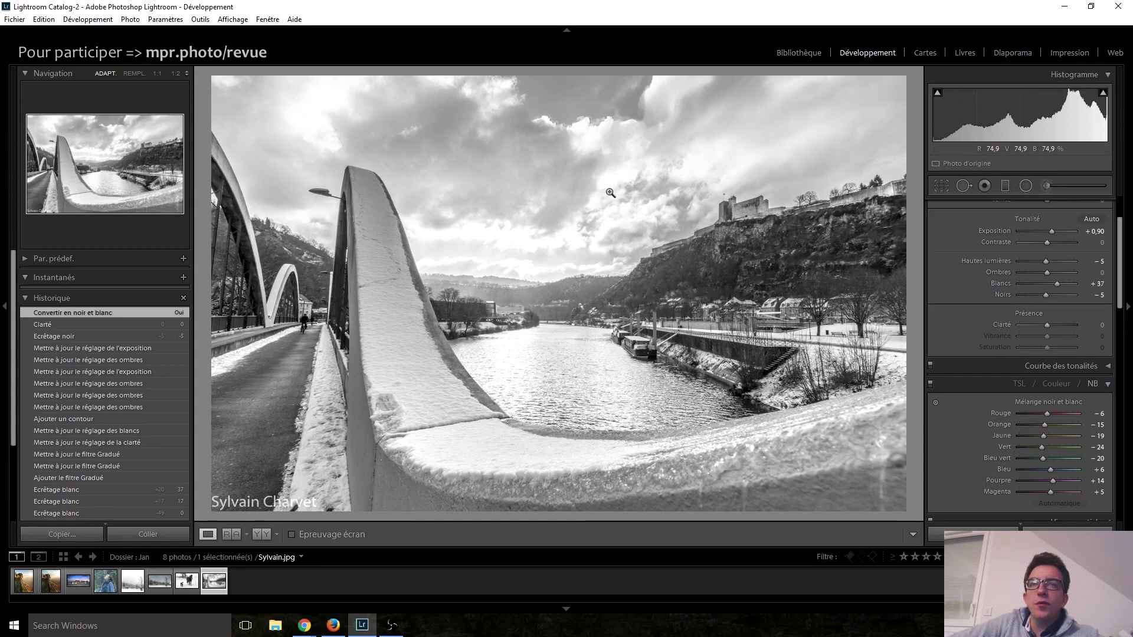
left_click(1015, 385)
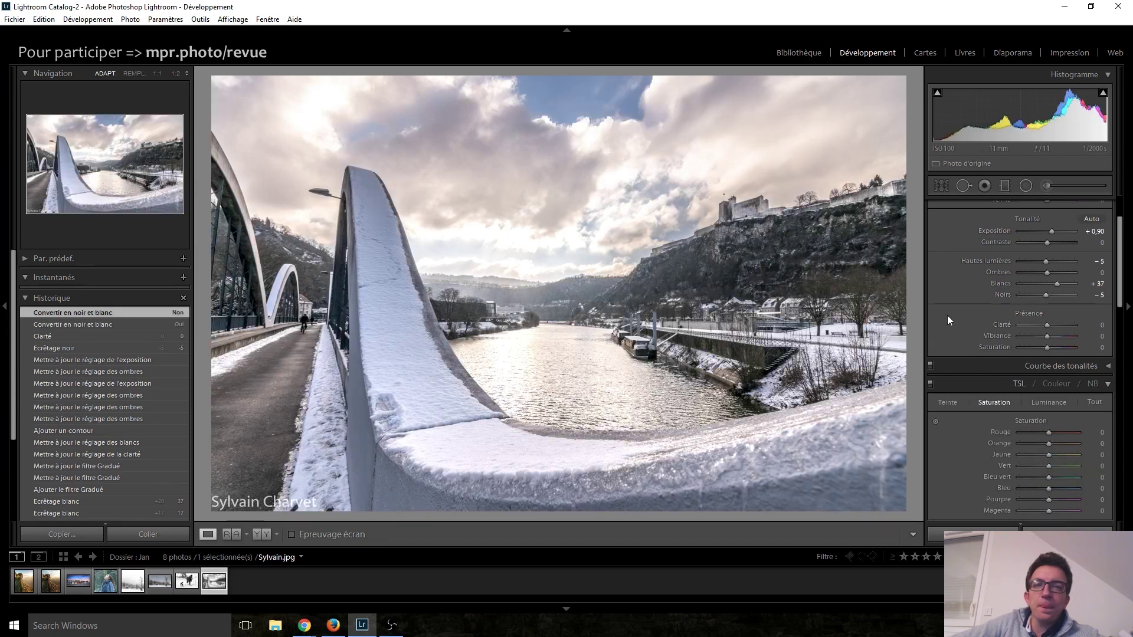
scroll(947, 316, "up", 2)
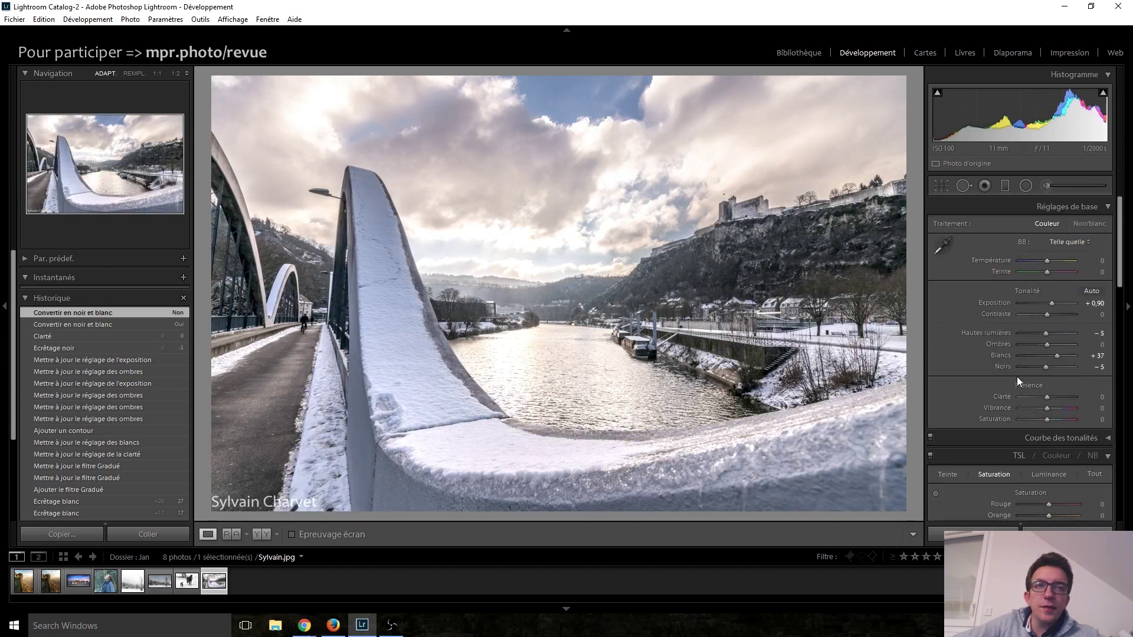
key("Up")
key("Up")
key("Up")
key("Up")
key("Up")
key("Up")
key("Up")
key("Up")
key("Up")
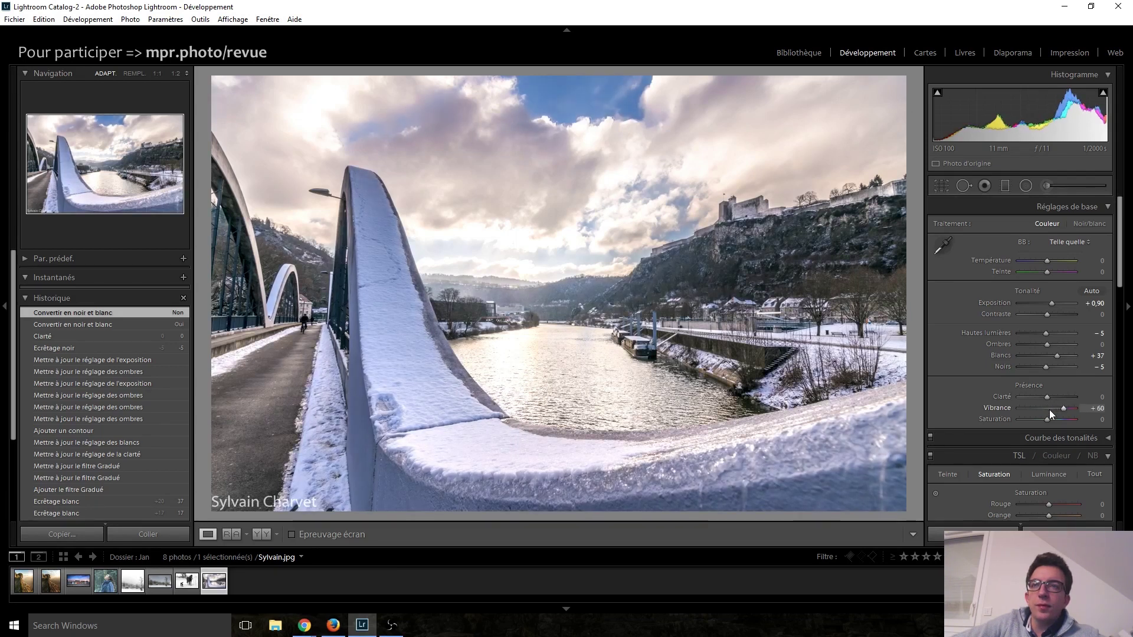
- Reset Vibrance to 0, then try Temperature values, ending at -5 with Tint 0
double_click(1048, 410)
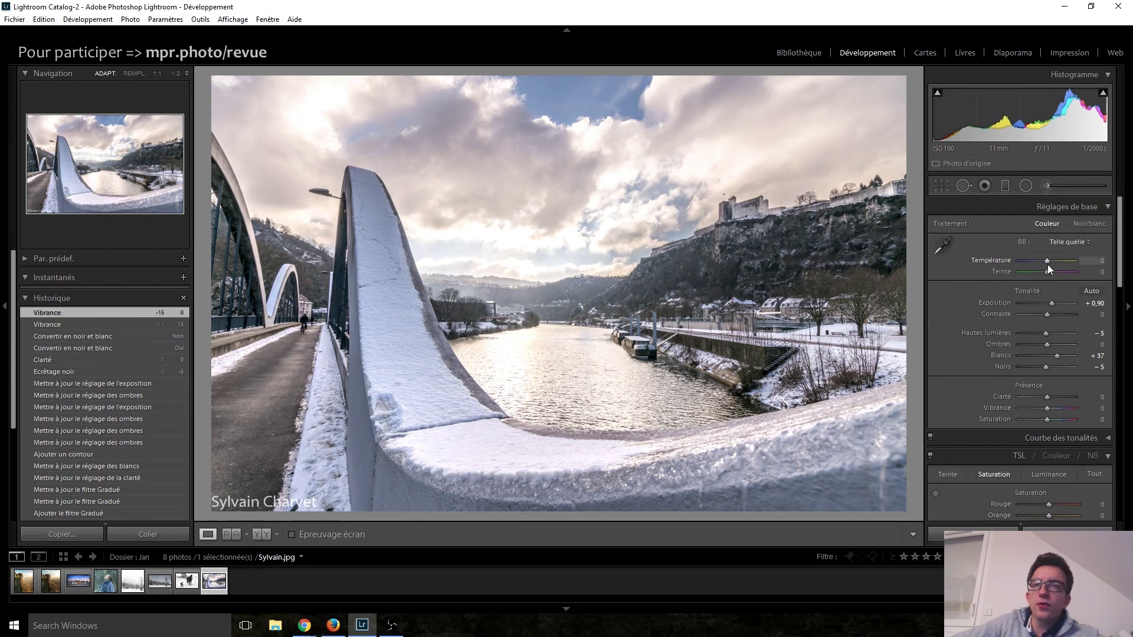
key("Up")
key("Up")
key("Up")
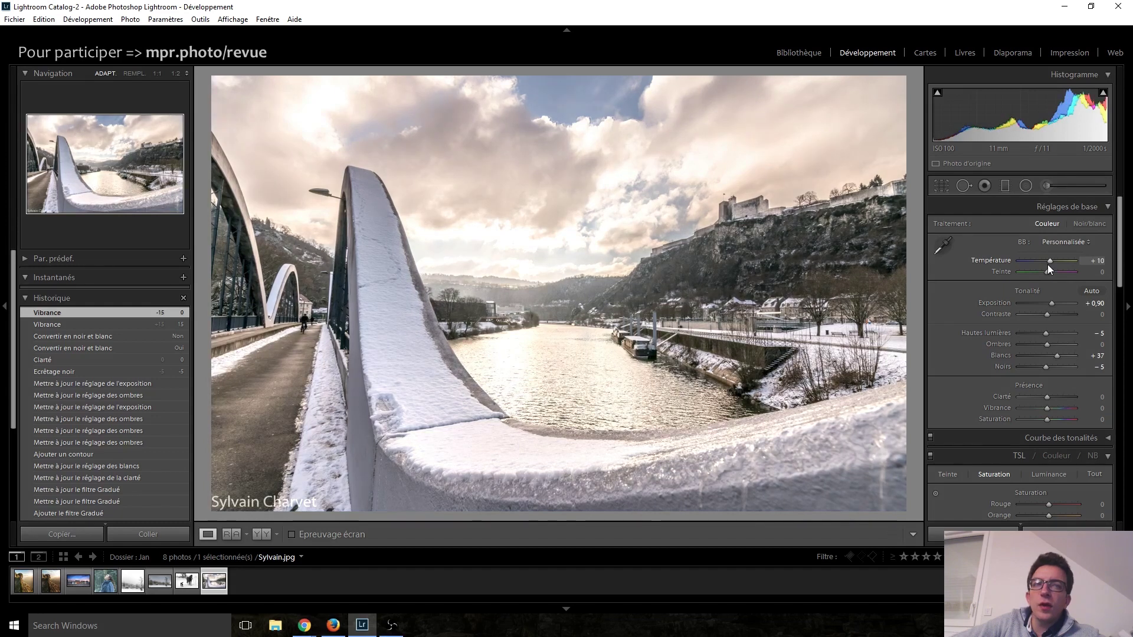
key("Down")
key("Down")
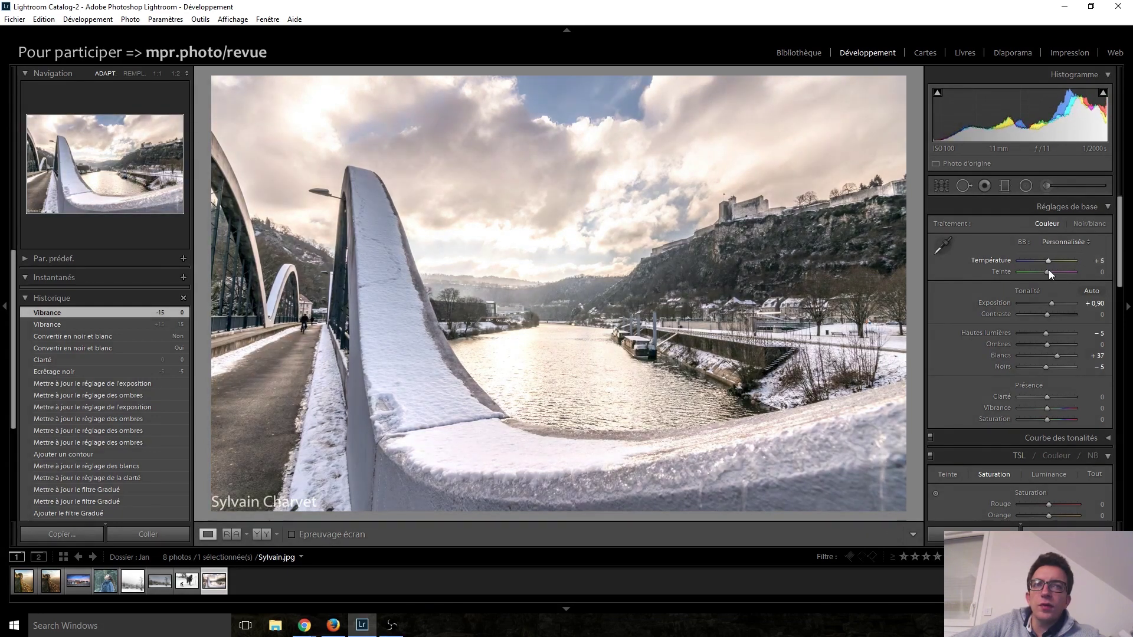
key("Down")
key("Down")
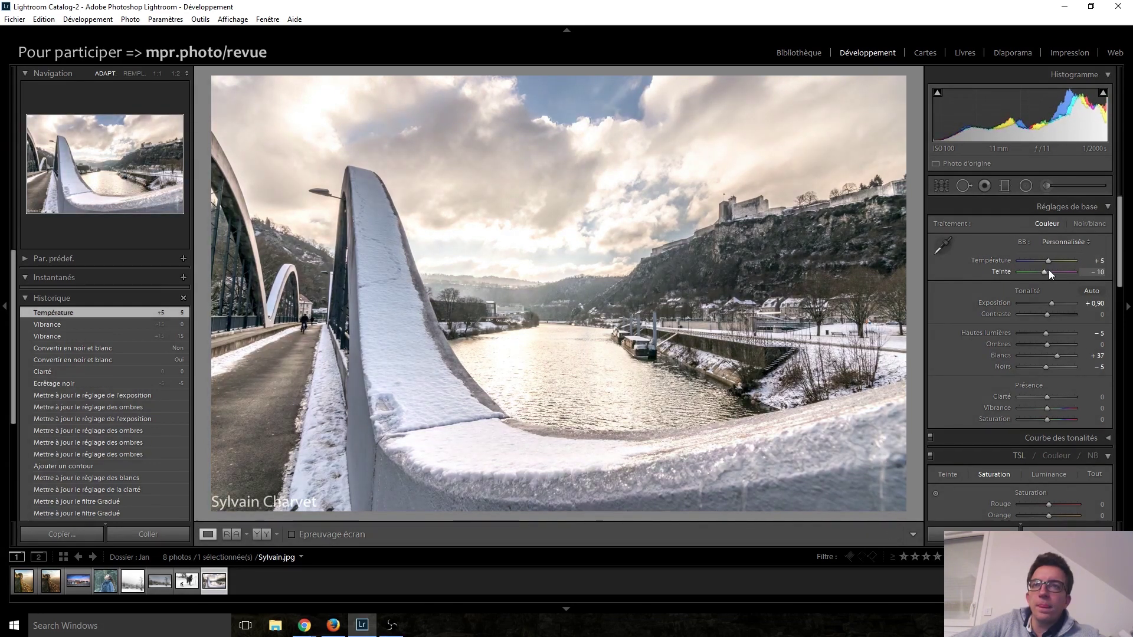
key("Up")
key("Up")
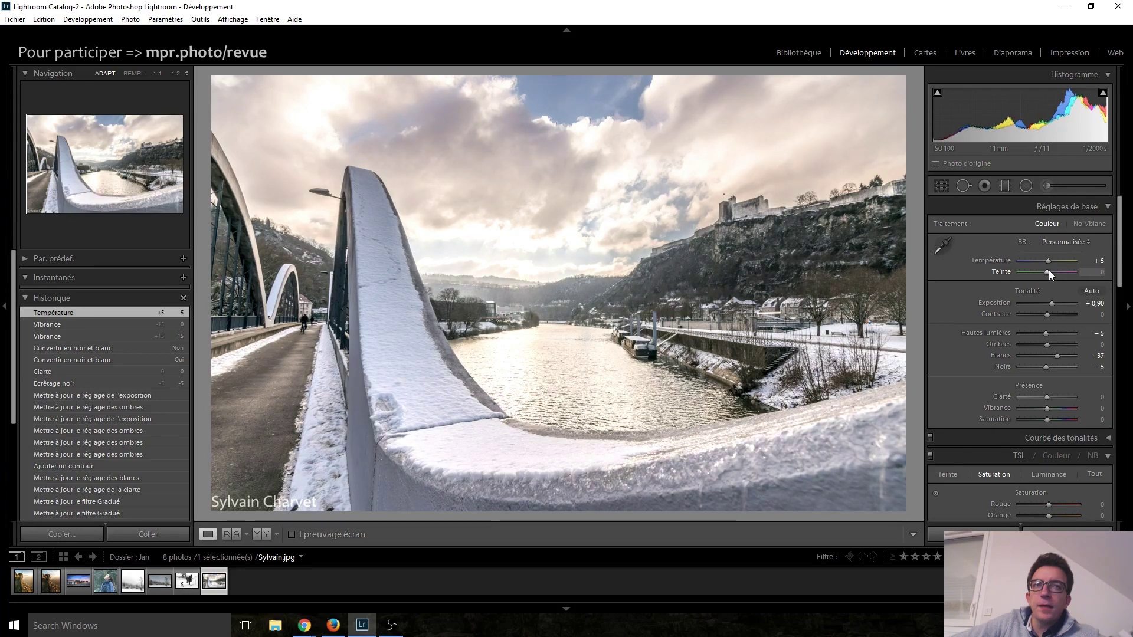
key("Up")
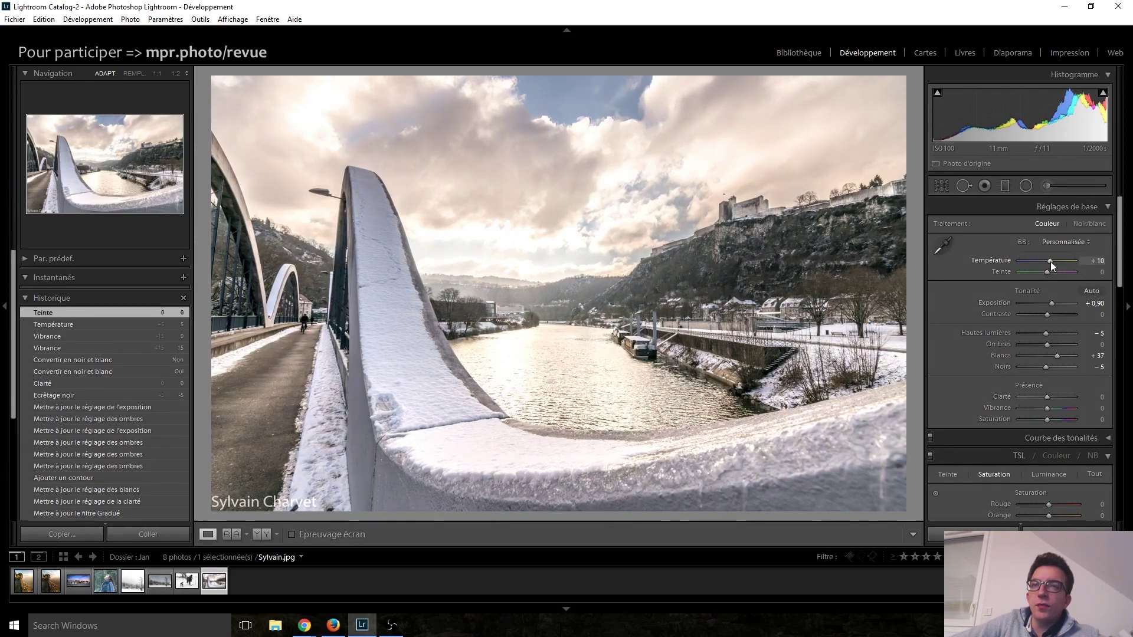
key("Up")
key("Down")
key("Down")
key("Down")
key("Down")
key("Down")
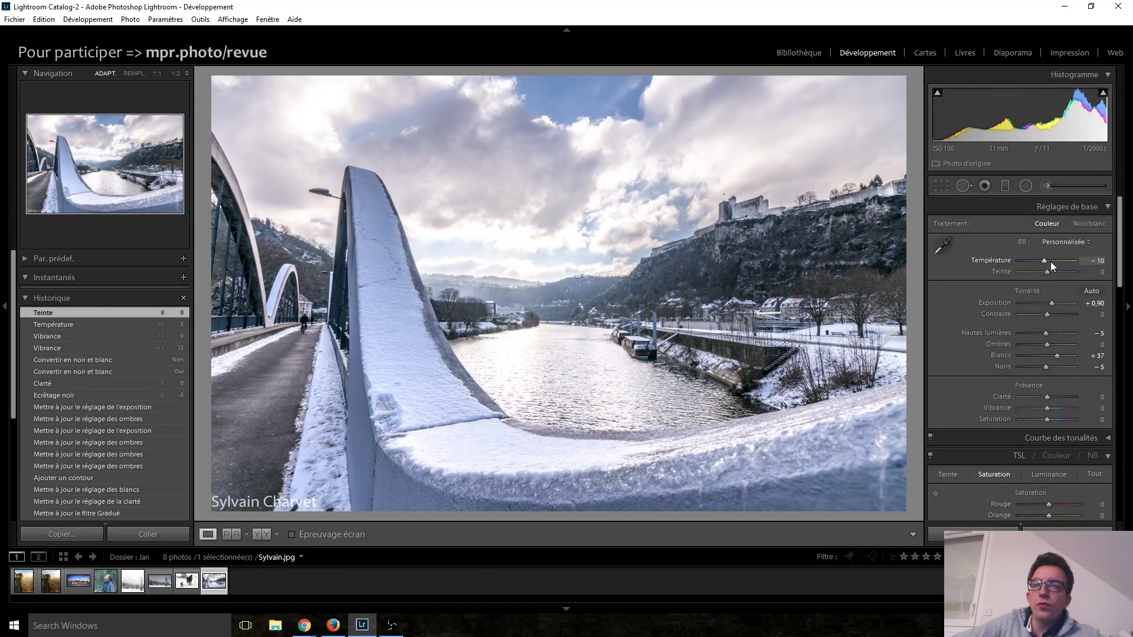
key("Up")
key("Down")
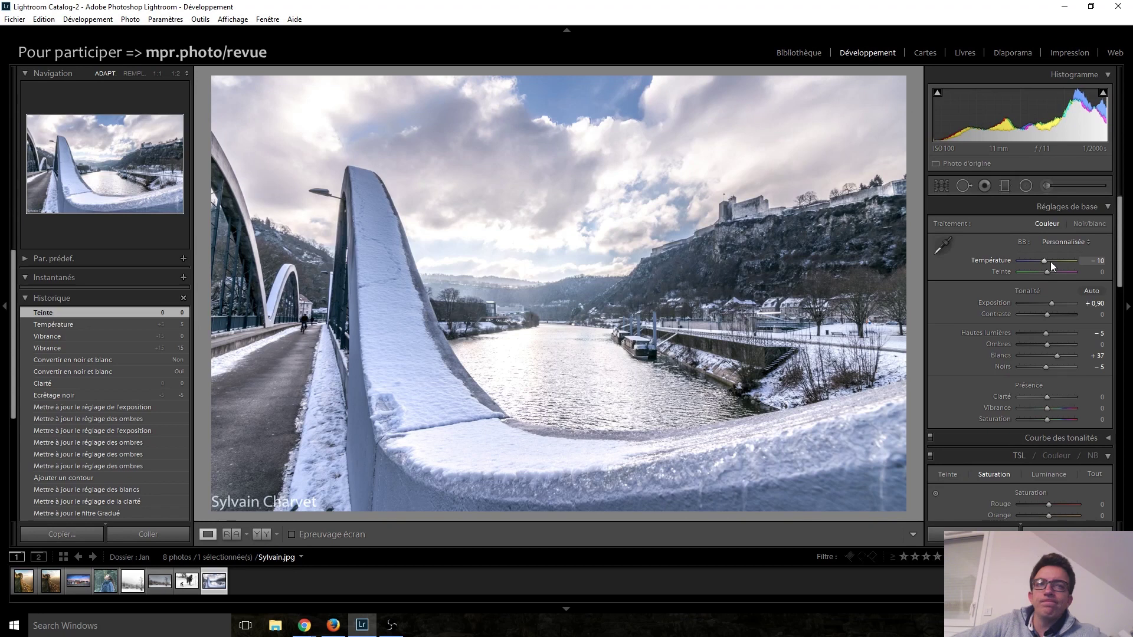
key("Up")
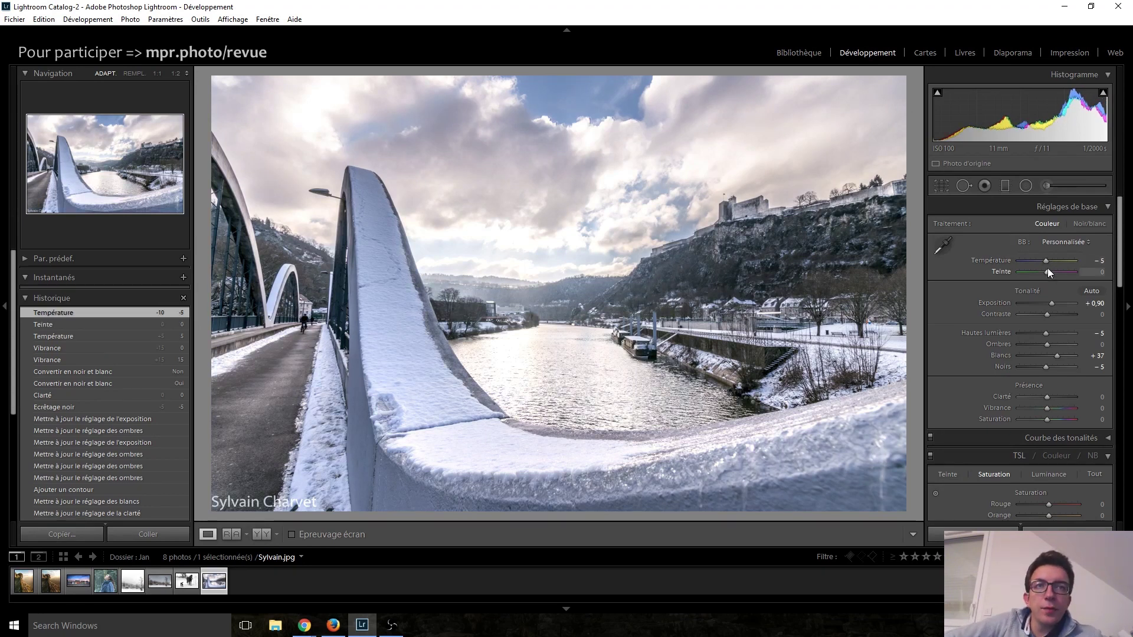
- Try stronger HSL saturation: Orange to +34, plus higher Yellow and adjusted Magenta
scroll(949, 326, "down", 3)
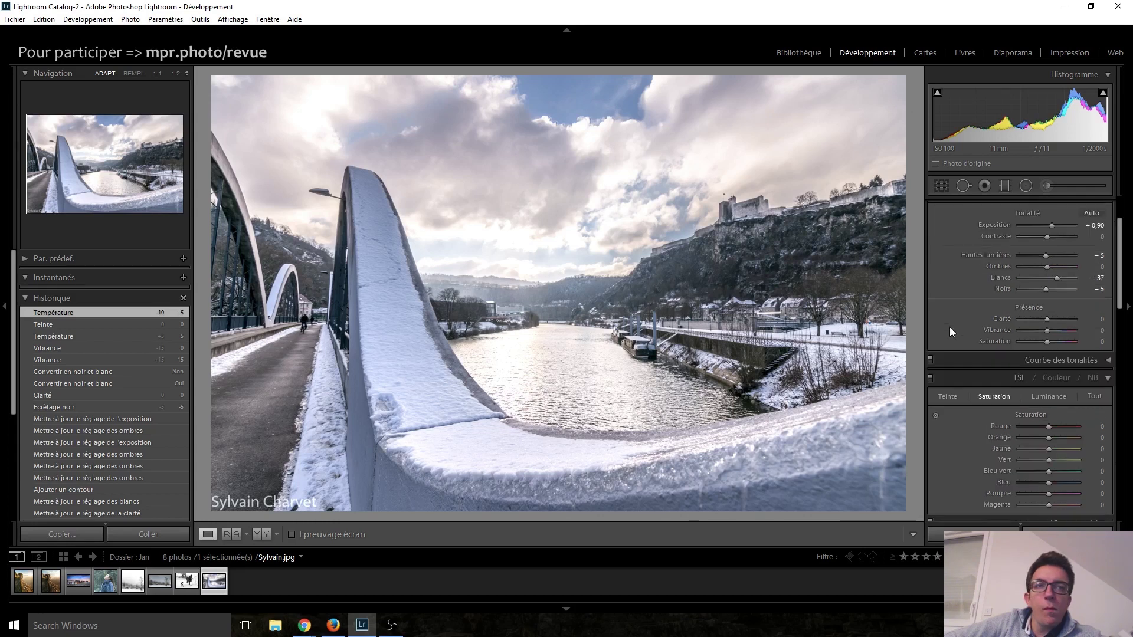
left_click(1057, 300)
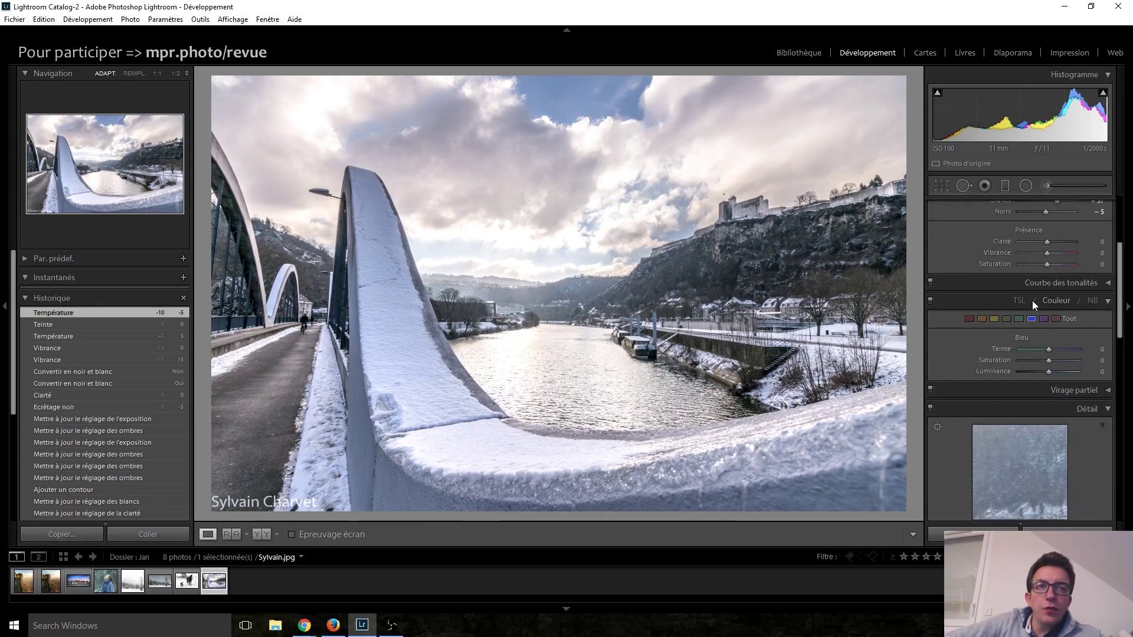
left_click(1013, 299)
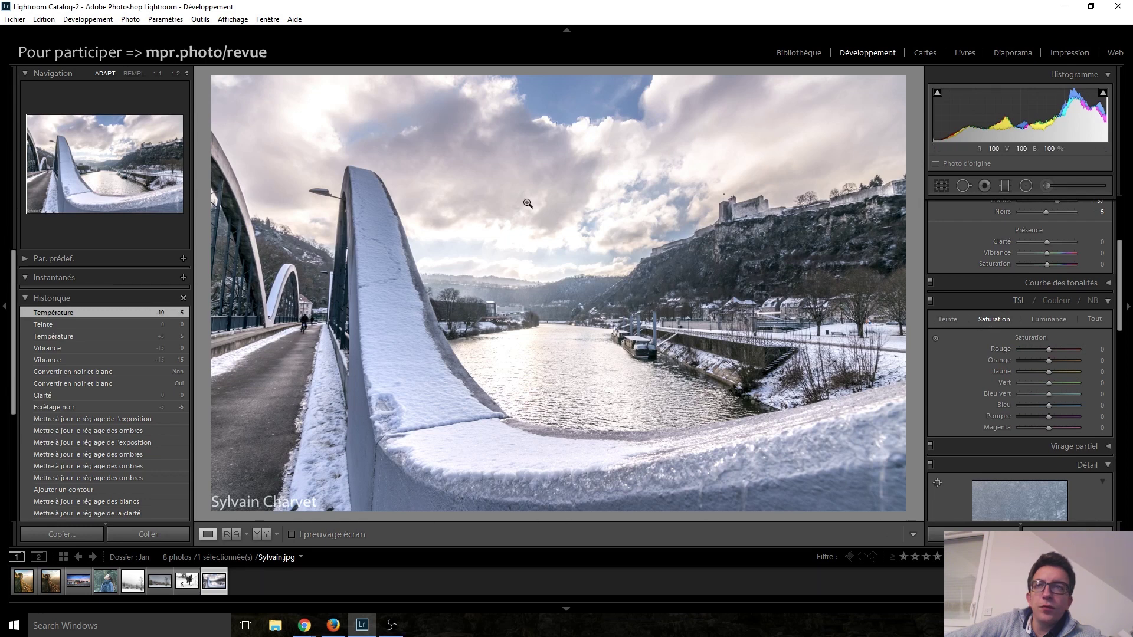
left_click_drag(1049, 360, 1059, 360)
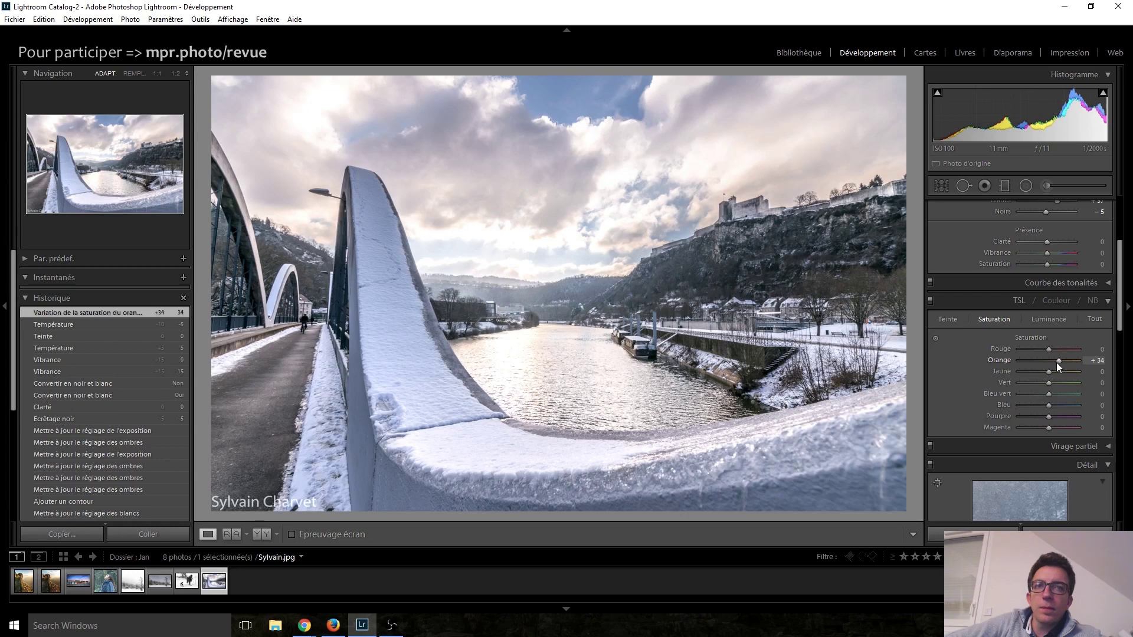
mouse_move(1056, 373)
left_mouse_down()
mouse_move(1069, 373)
mouse_move(1069, 349)
mouse_move(1060, 349)
left_mouse_up()
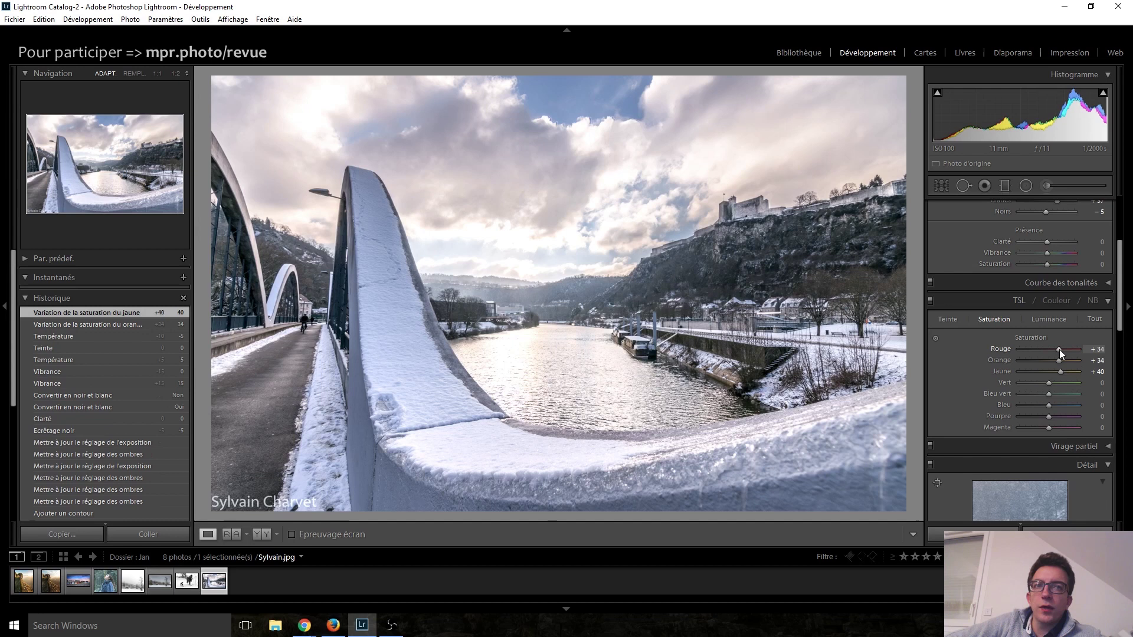
left_click_drag(1050, 424, 1048, 423)
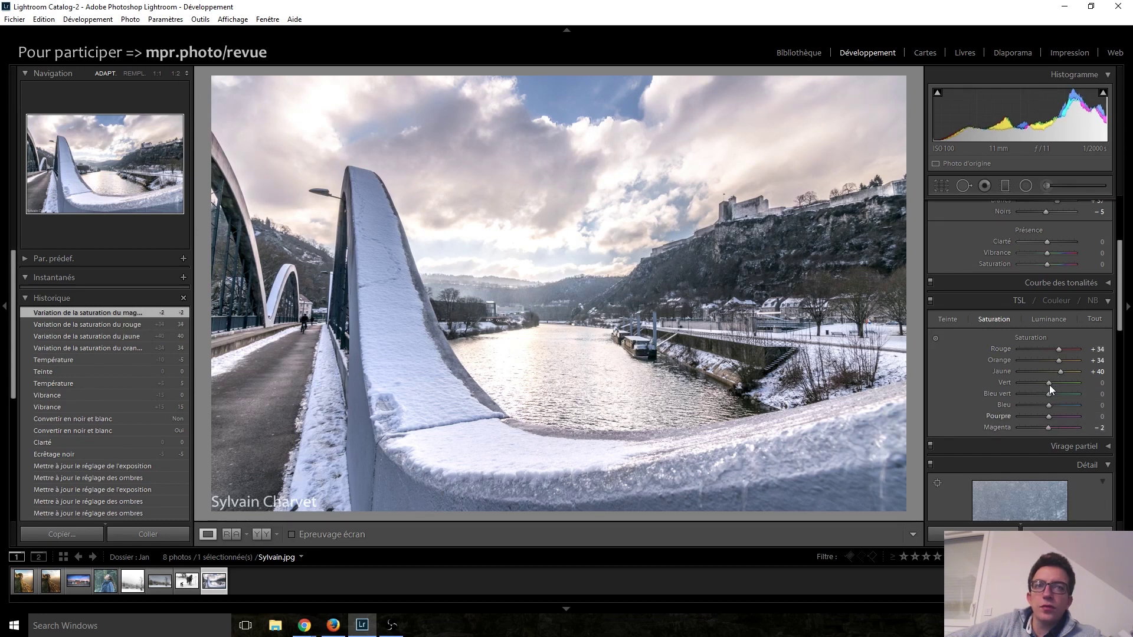
- Reset Yellow, Orange and Red saturation back to 0
double_click(1060, 371)
double_click(1057, 361)
double_click(1058, 354)
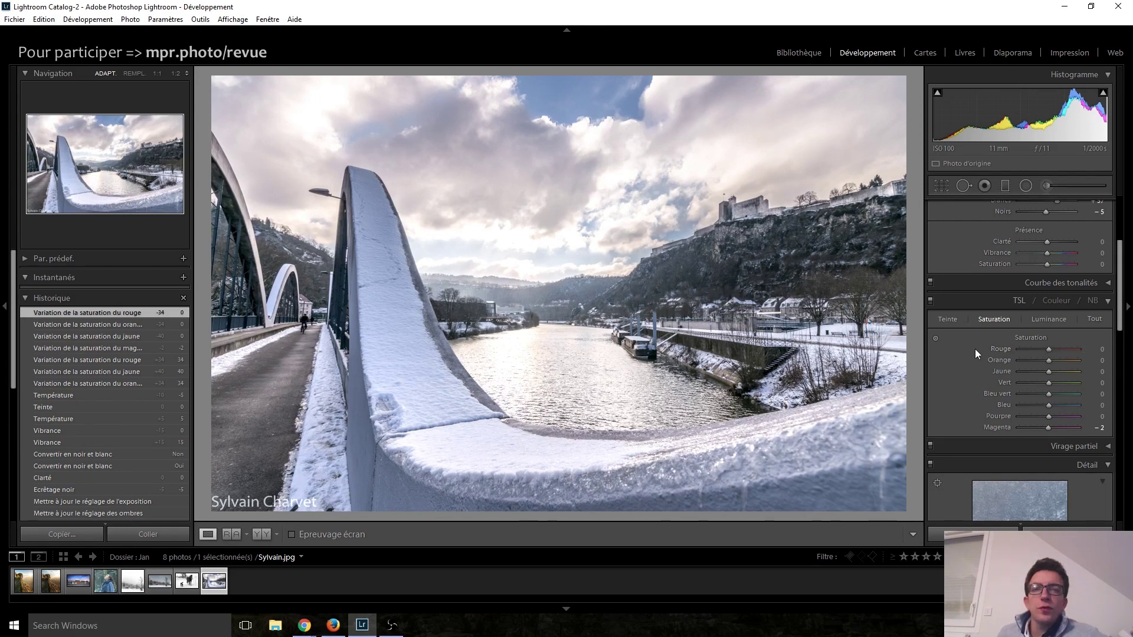
- Preview the photo in black and white, return to colour, and start a graduated filter
left_click(1092, 302)
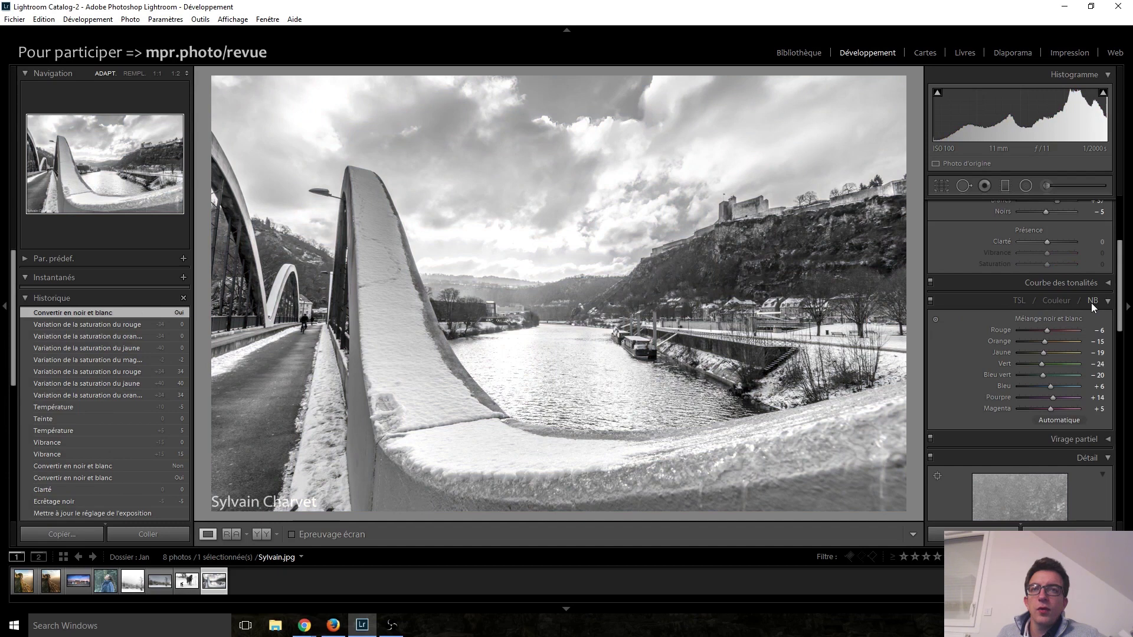
left_click(1016, 302)
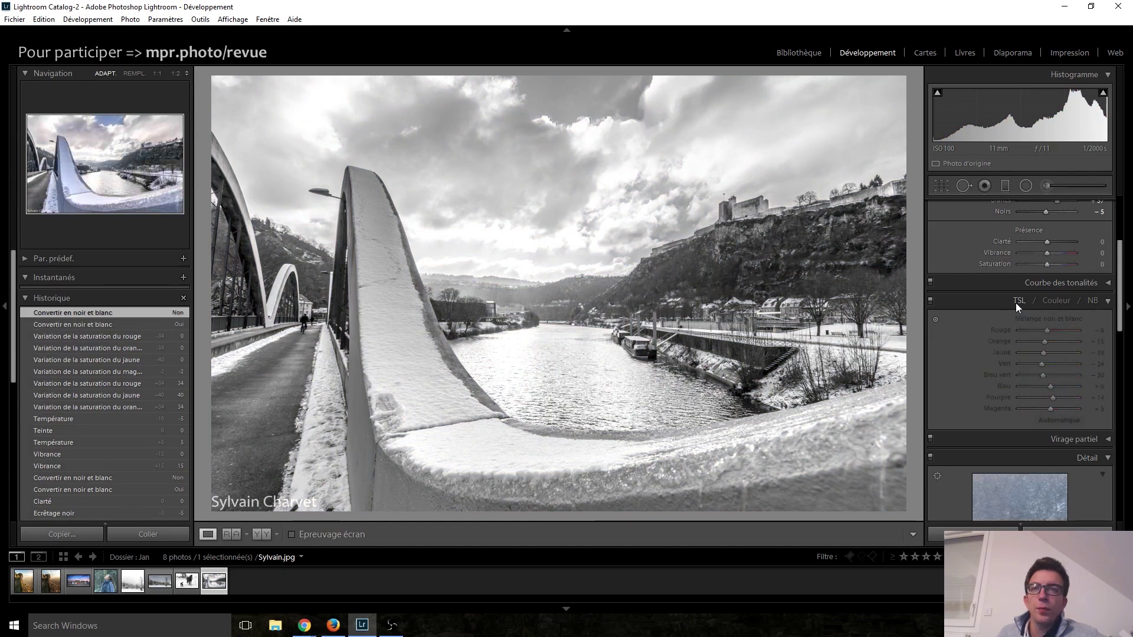
scroll(956, 383, "up", 3)
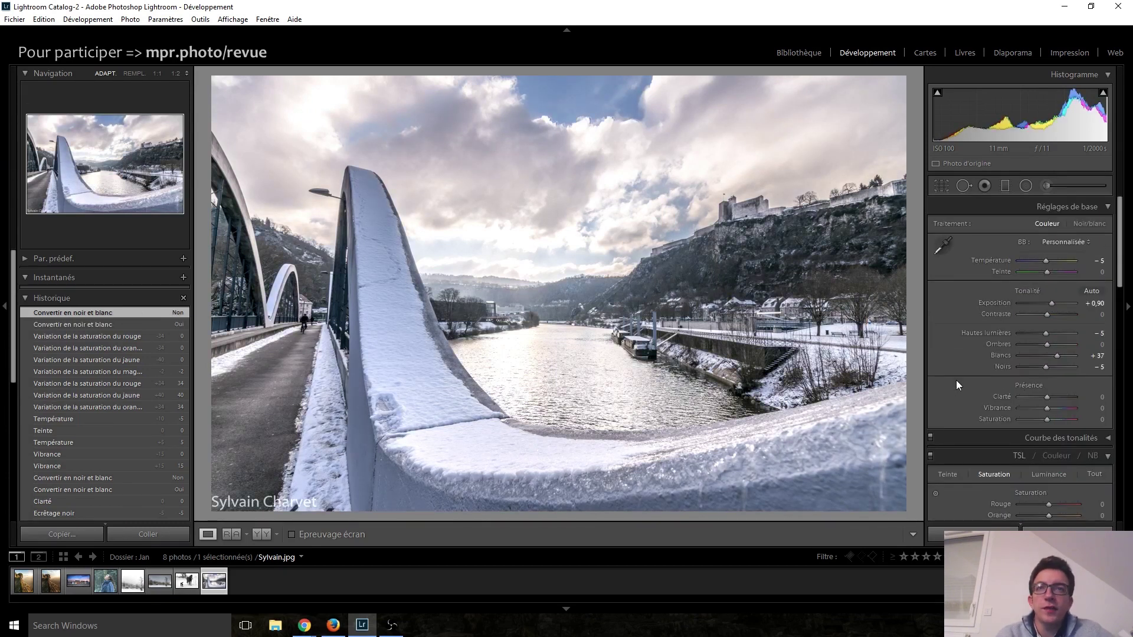
left_click(1005, 186)
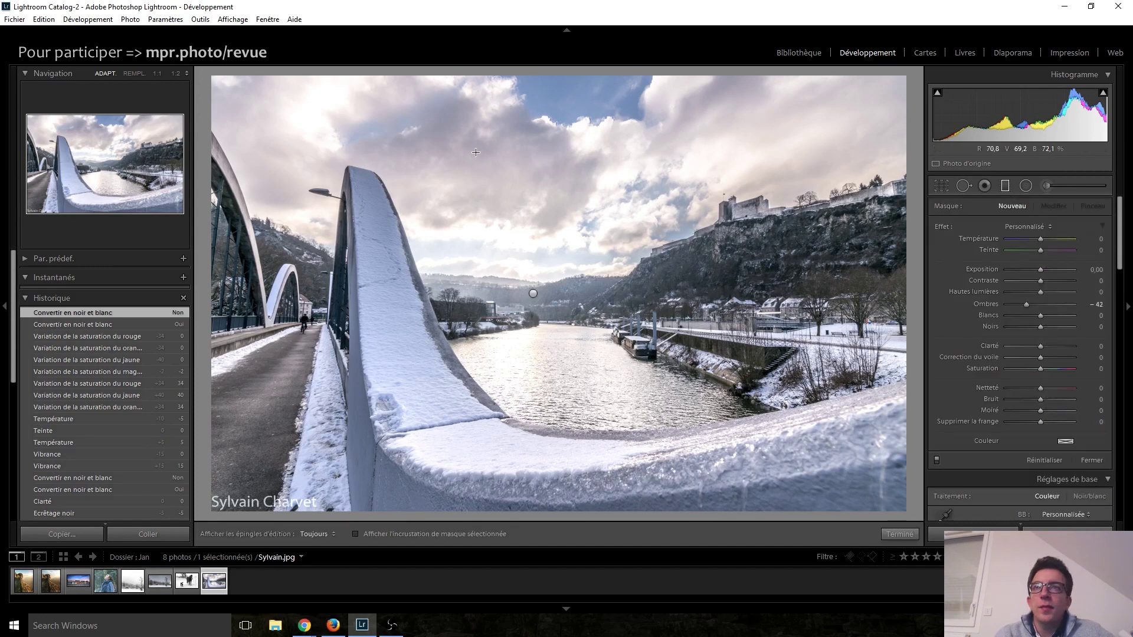
- Draw a graduated filter over the sky, reset its shadows, and set Exposure to 0.60
left_click_drag(475, 153, 499, 238)
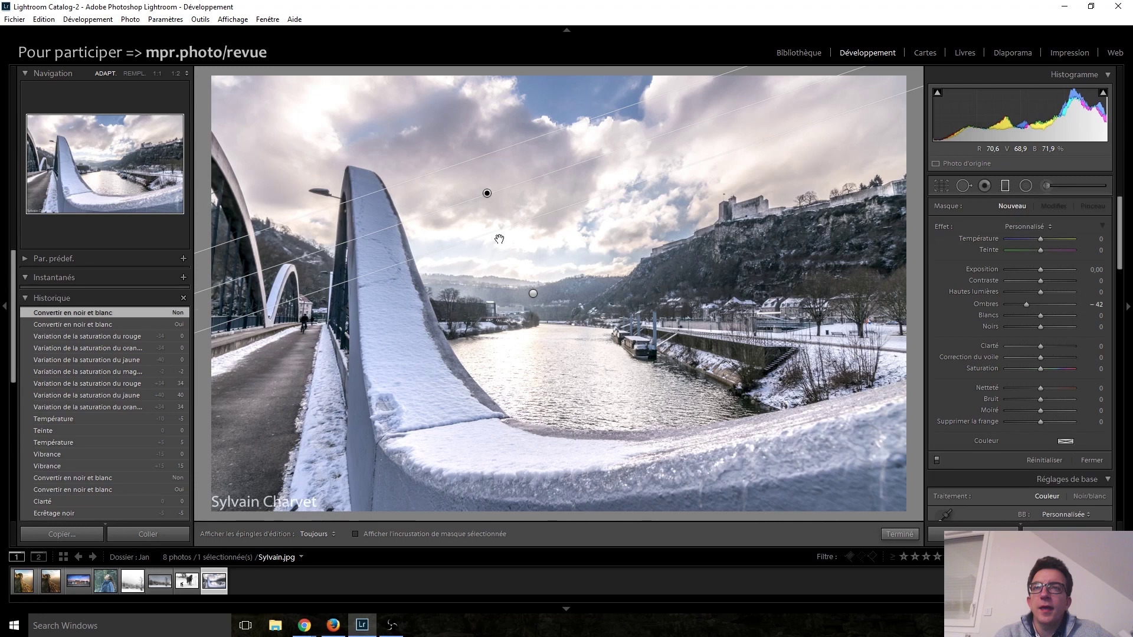
left_click_drag(499, 238, 506, 315)
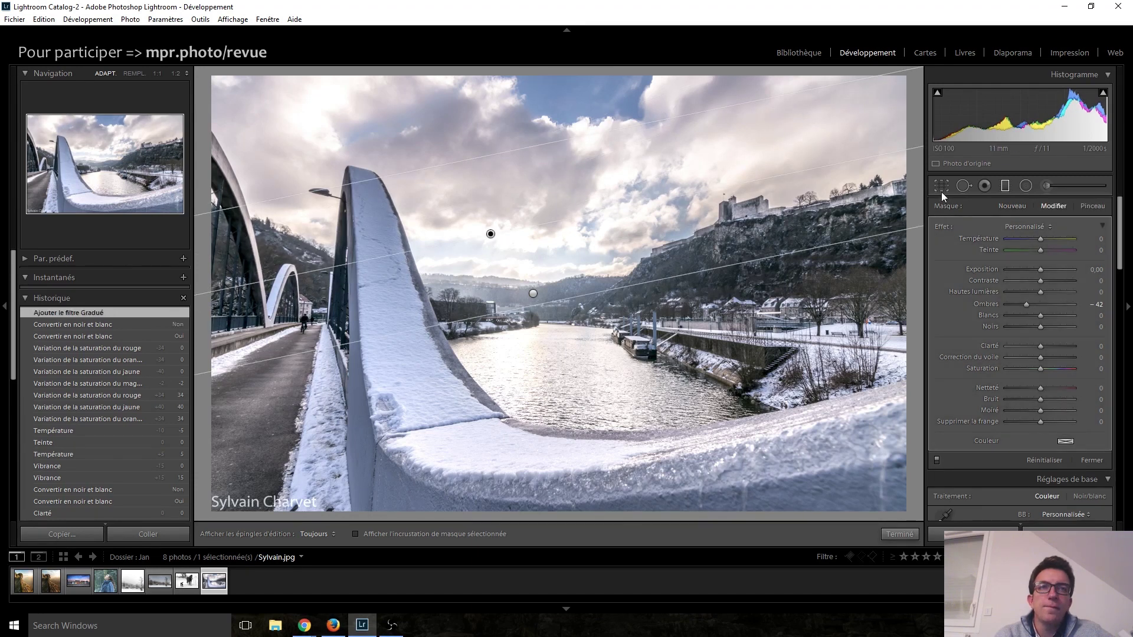
double_click(944, 227)
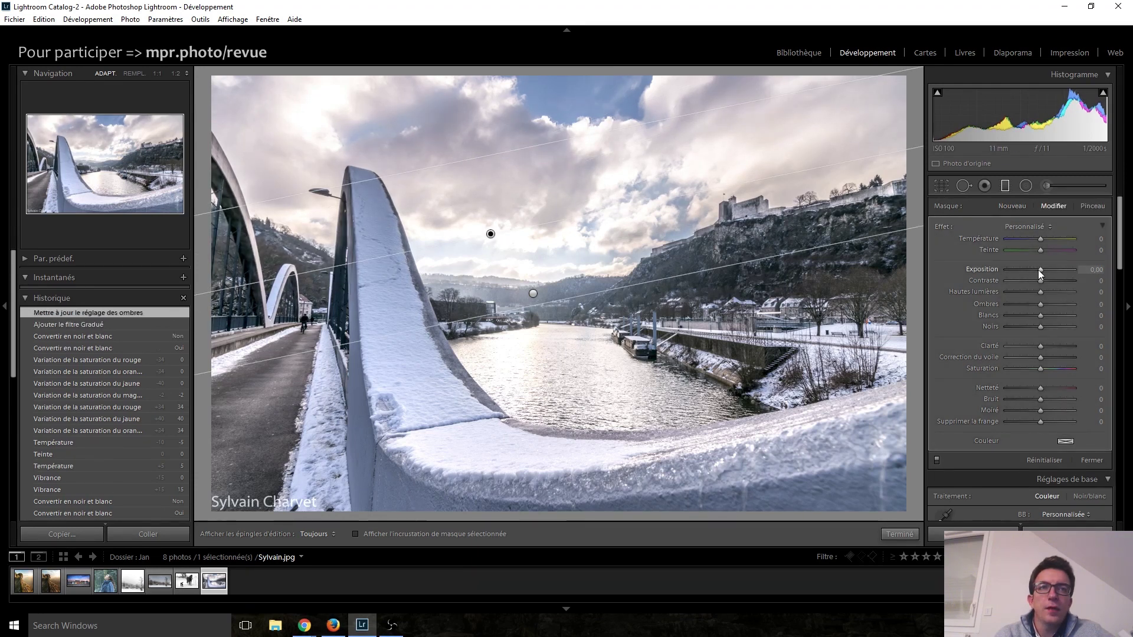
scroll(1038, 270, "up", 2)
scroll(1038, 270, "up", 2)
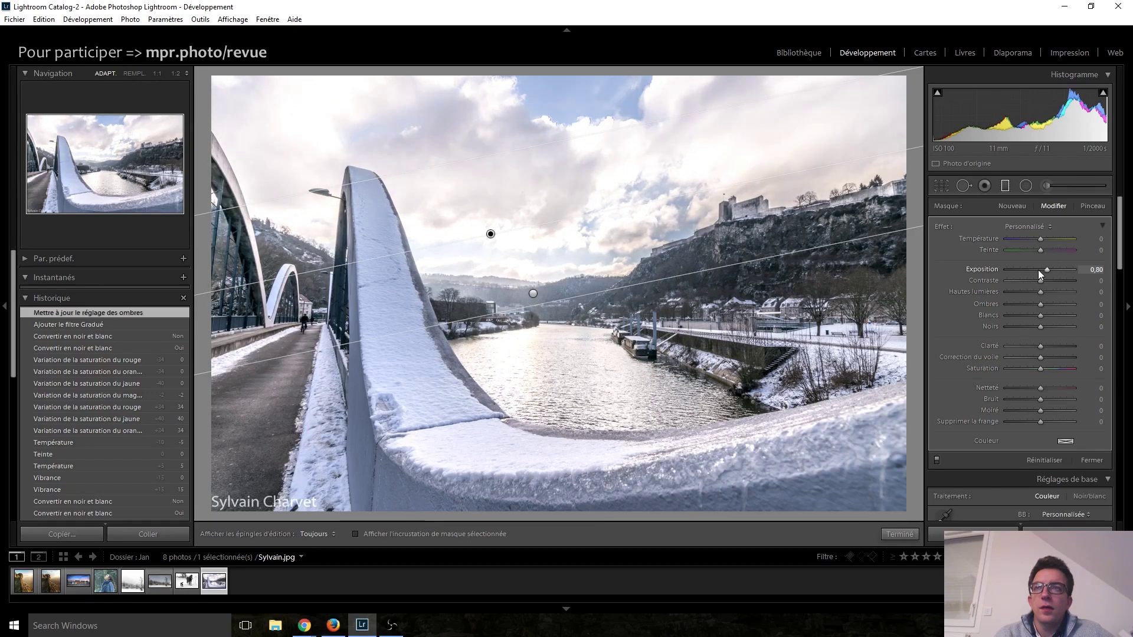
scroll(1038, 270, "down", 1)
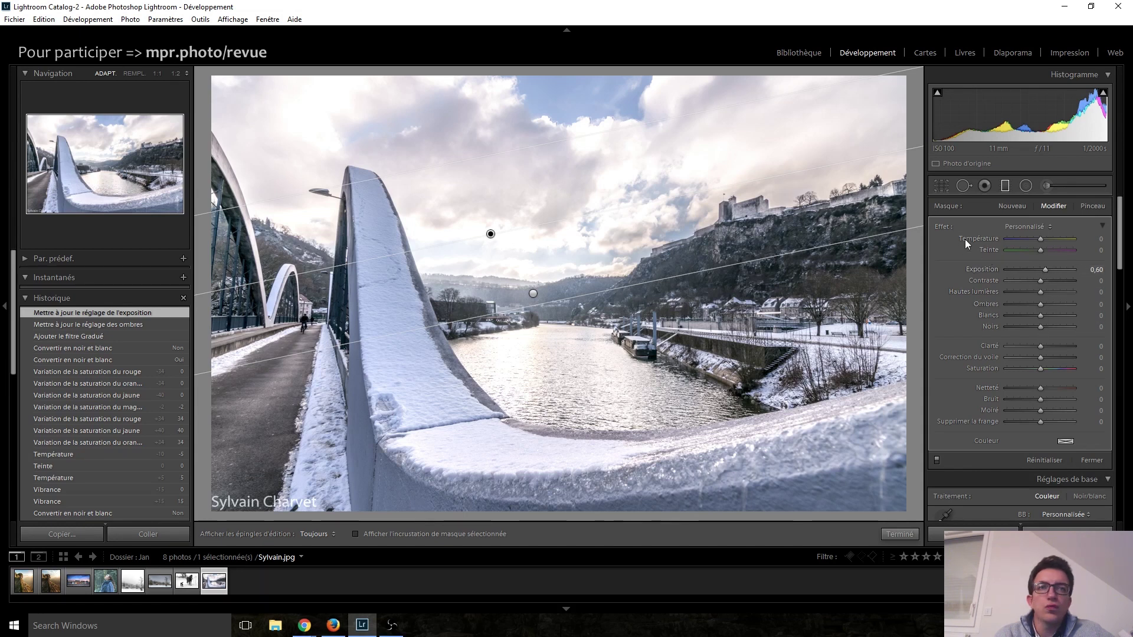
left_click(1003, 185)
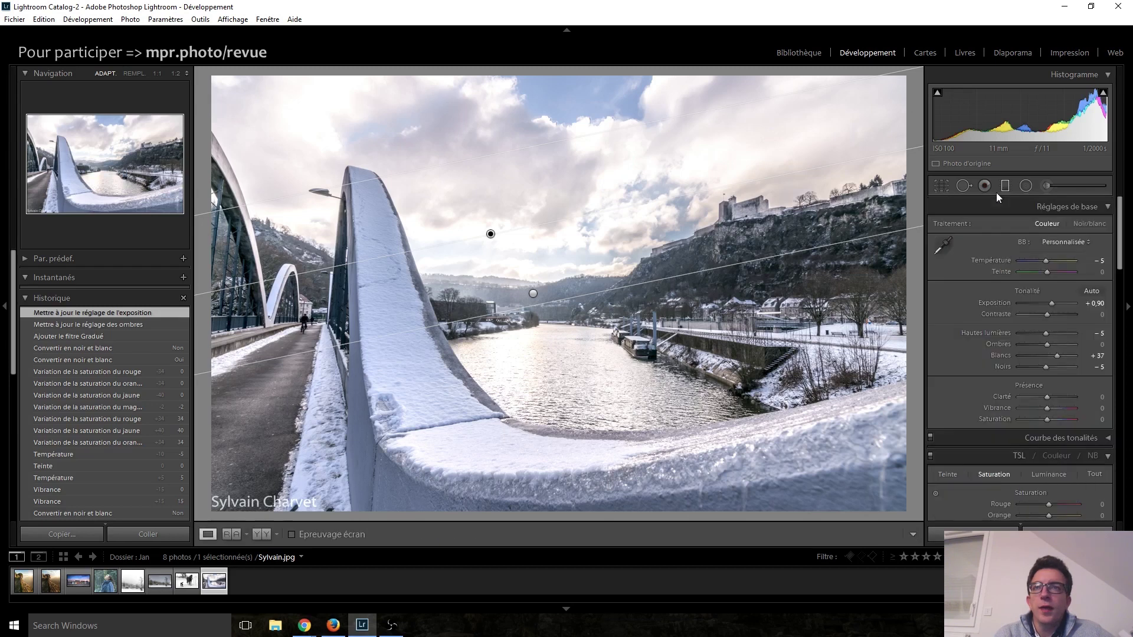
scroll(992, 340, "down", 3)
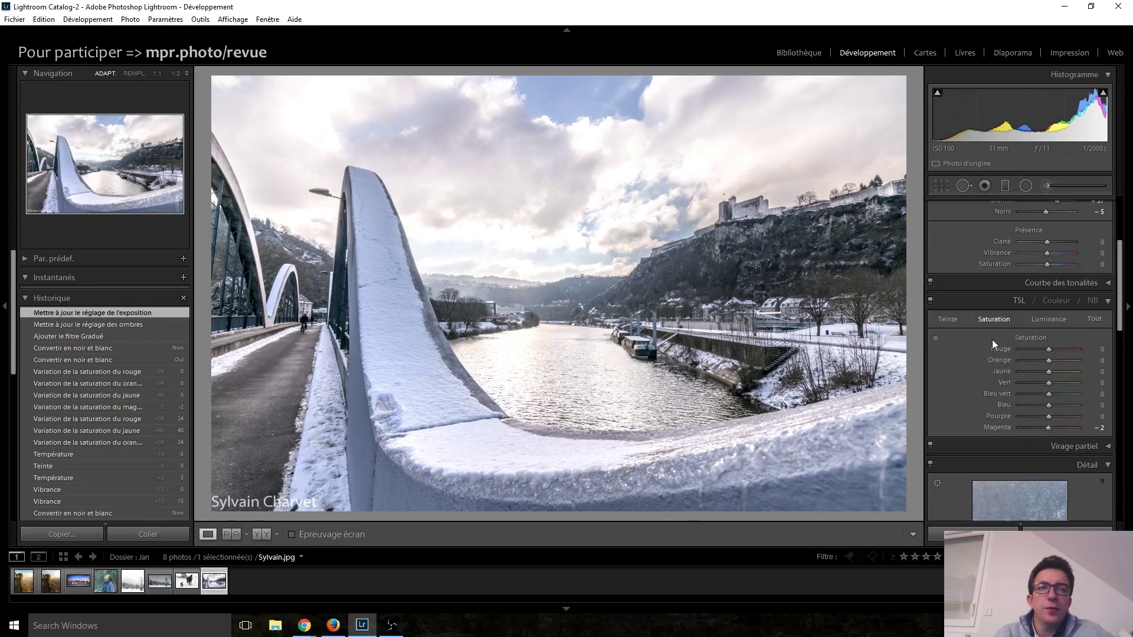
- Darken the blue HSL luminance to −15
left_click(1062, 300)
left_click(1019, 300)
left_click(1042, 320)
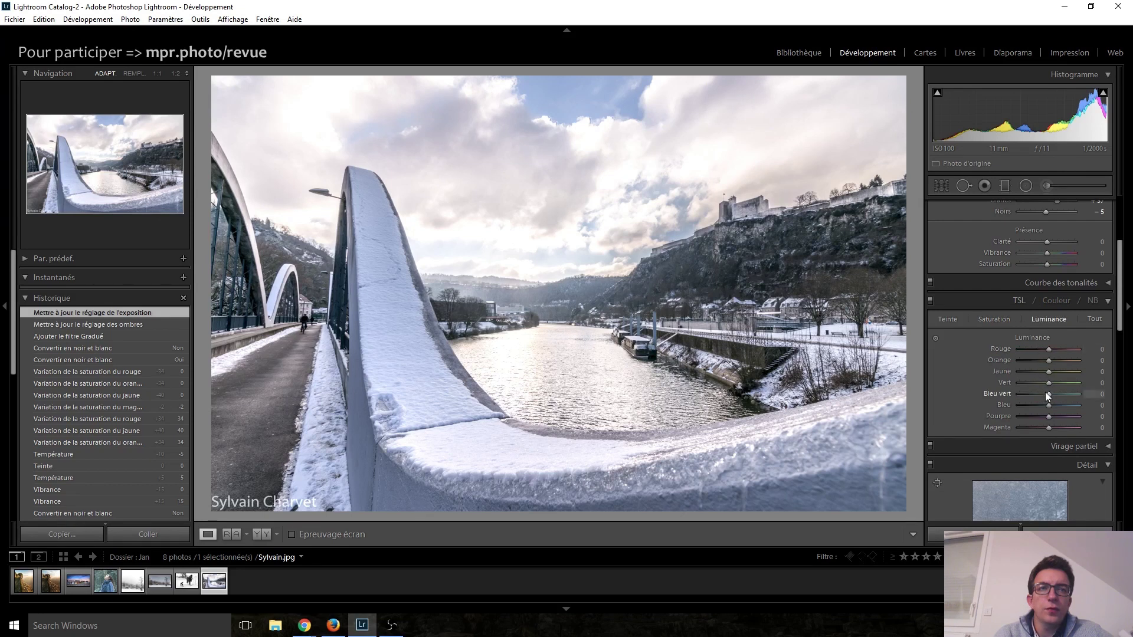
key("Down")
key("Down")
key("Down")
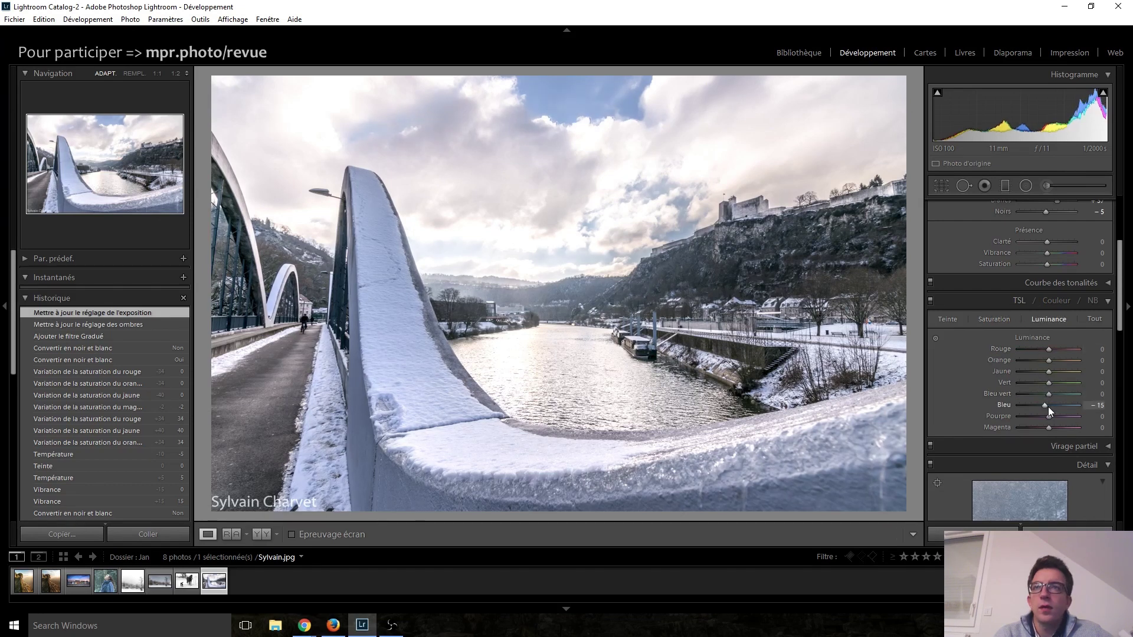
key("Down")
key("Down")
key("Down")
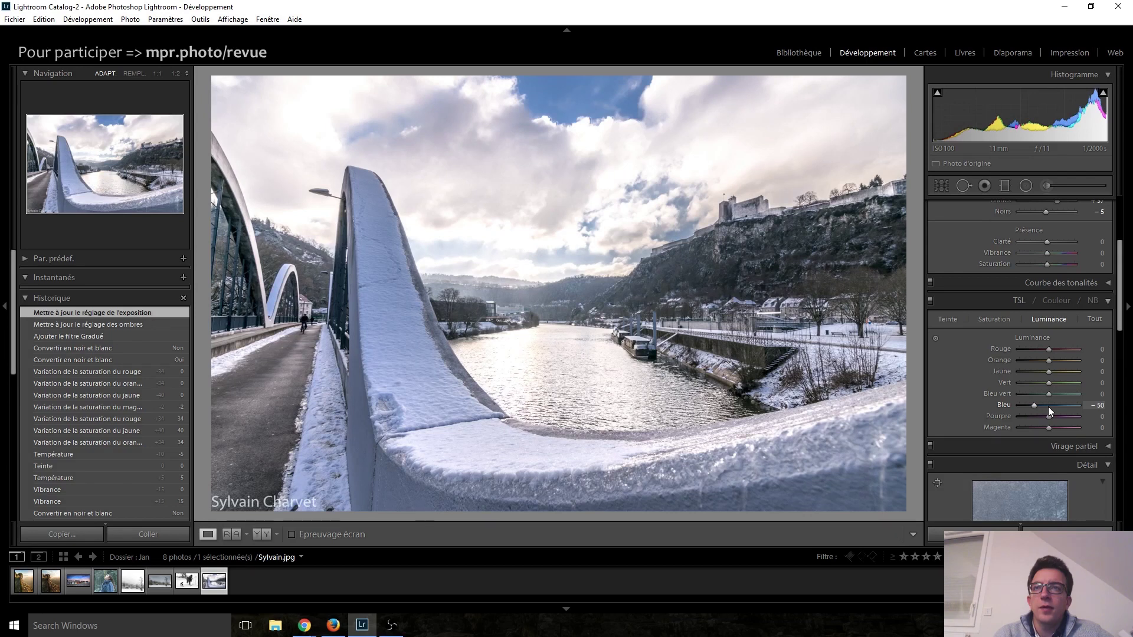
key("Up")
key("Up")
key("Up")
key("Up")
key("Up")
key("Up")
key("Up")
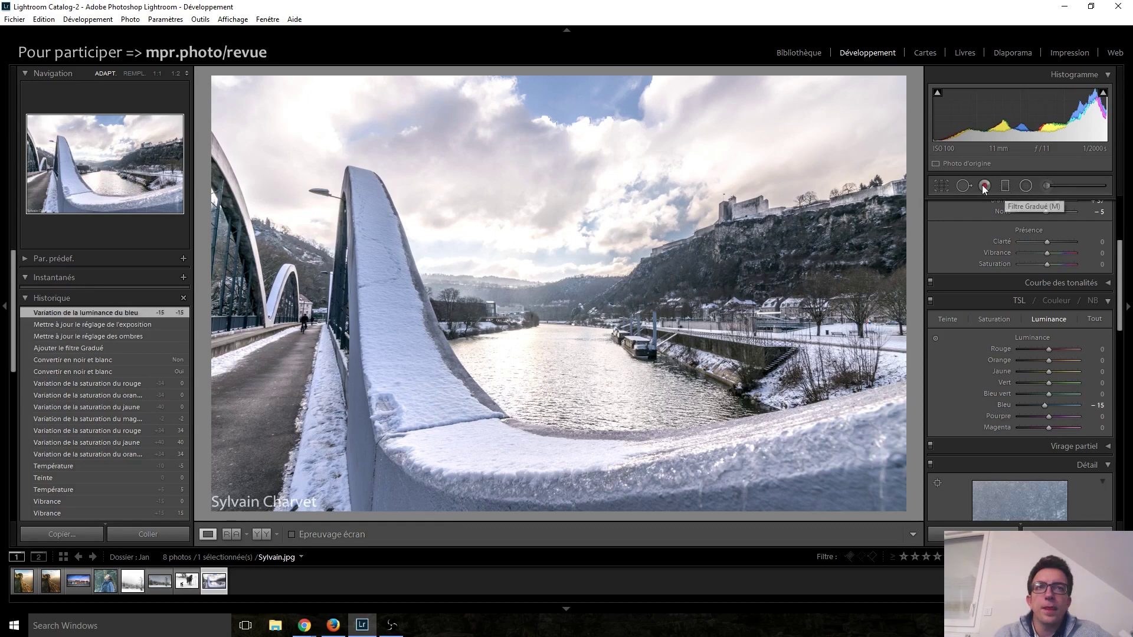
- Raise the overall Basic Presence Saturation to +50
left_click(995, 320)
scroll(943, 259, "down", 3)
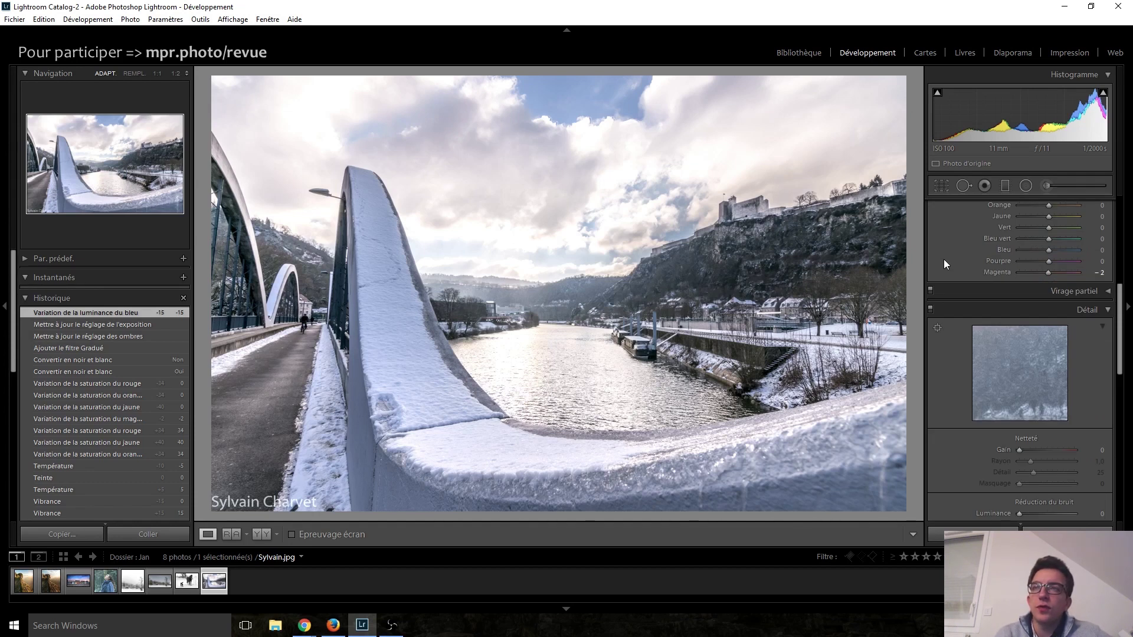
scroll(944, 259, "down", 1)
scroll(943, 260, "down", 1)
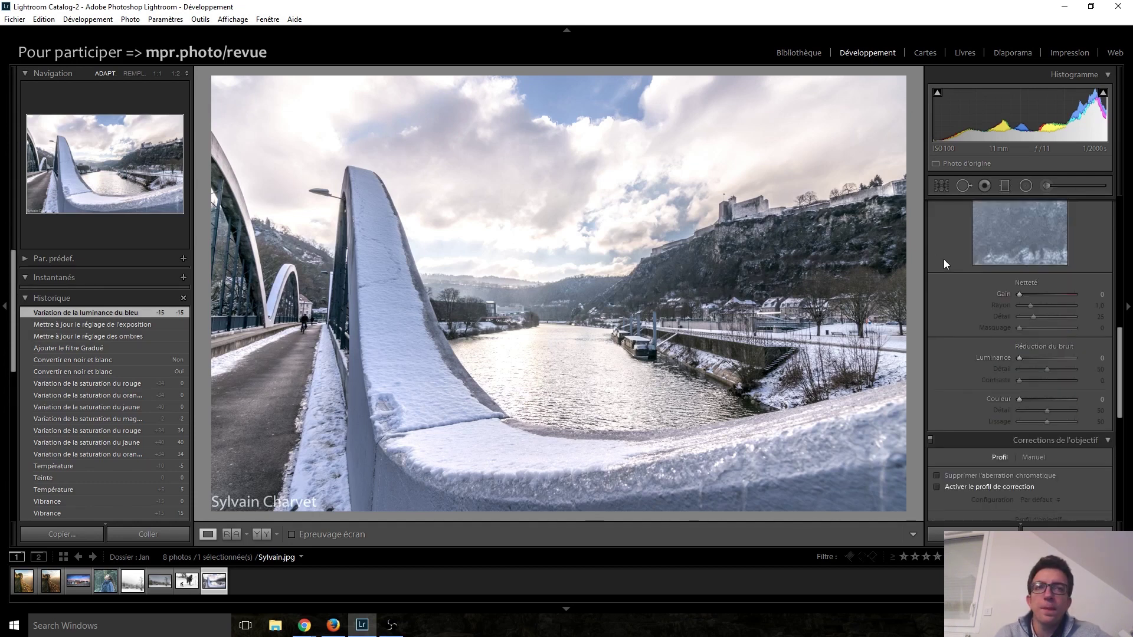
scroll(944, 260, "down", 3)
scroll(943, 256, "up", 2)
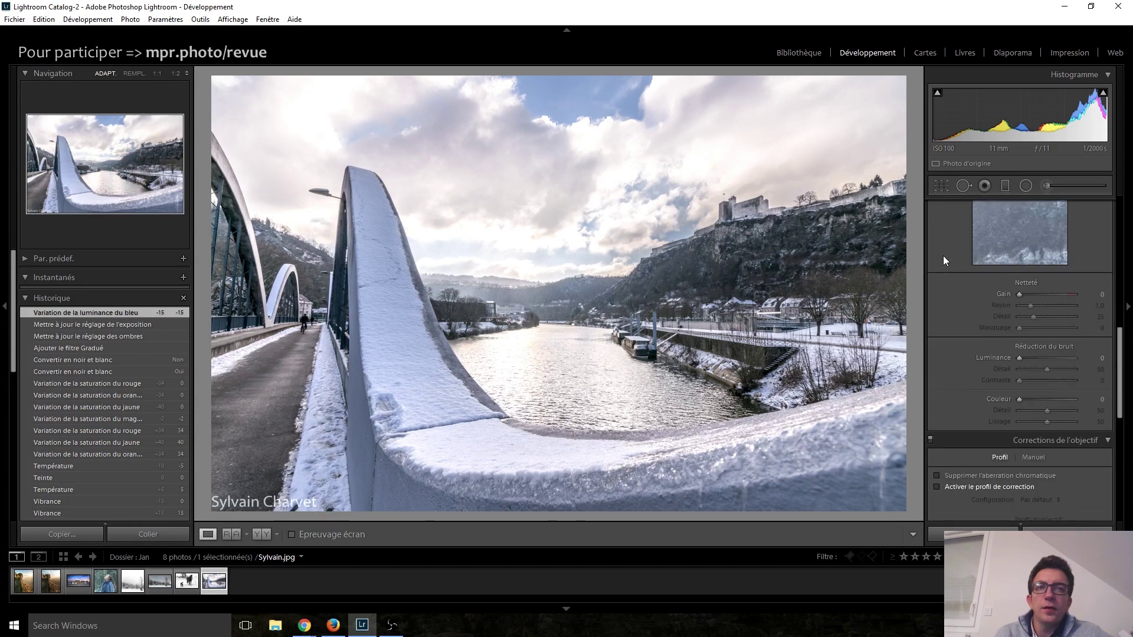
scroll(943, 256, "up", 3)
scroll(998, 281, "up", 2)
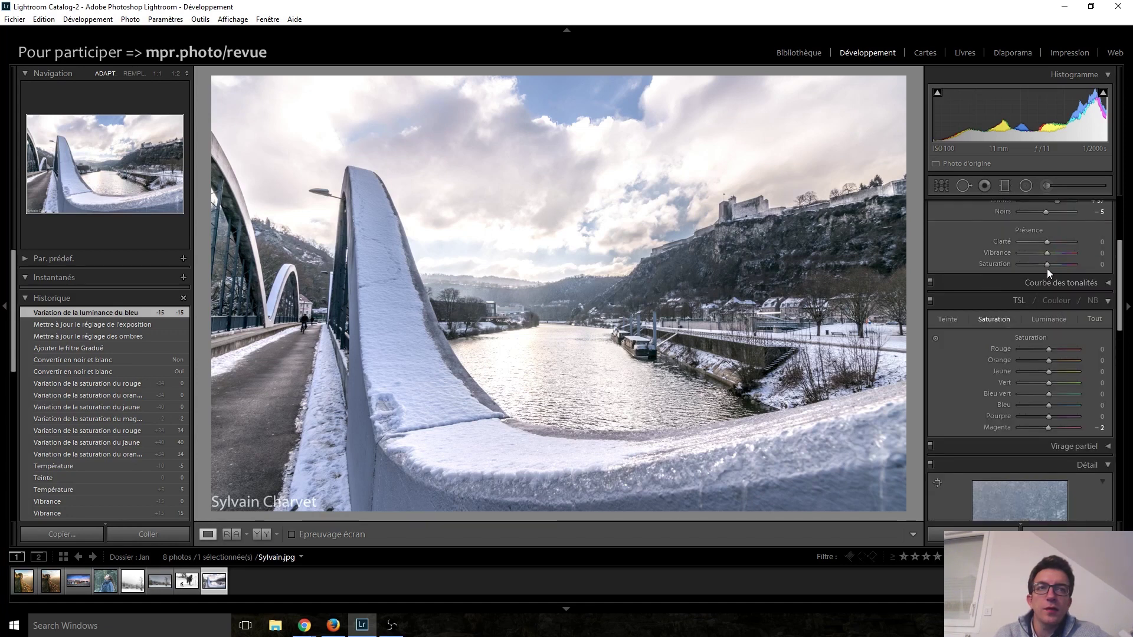
scroll(1048, 267, "up", 3)
scroll(1047, 267, "up", 3)
scroll(1046, 266, "up", 2)
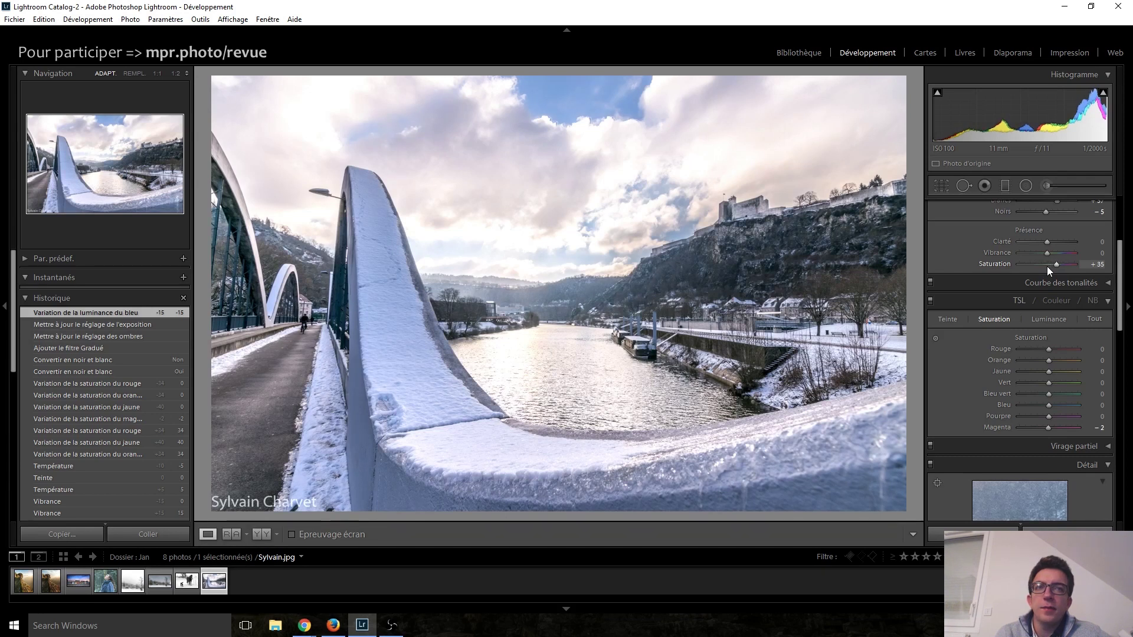
scroll(1047, 266, "up", 2)
scroll(1047, 266, "up", 2)
scroll(1047, 266, "up", 2)
scroll(1047, 267, "up", 2)
- Reduce the blue HSL saturation to −30
scroll(1047, 267, "down", 3)
scroll(1047, 267, "down", 2)
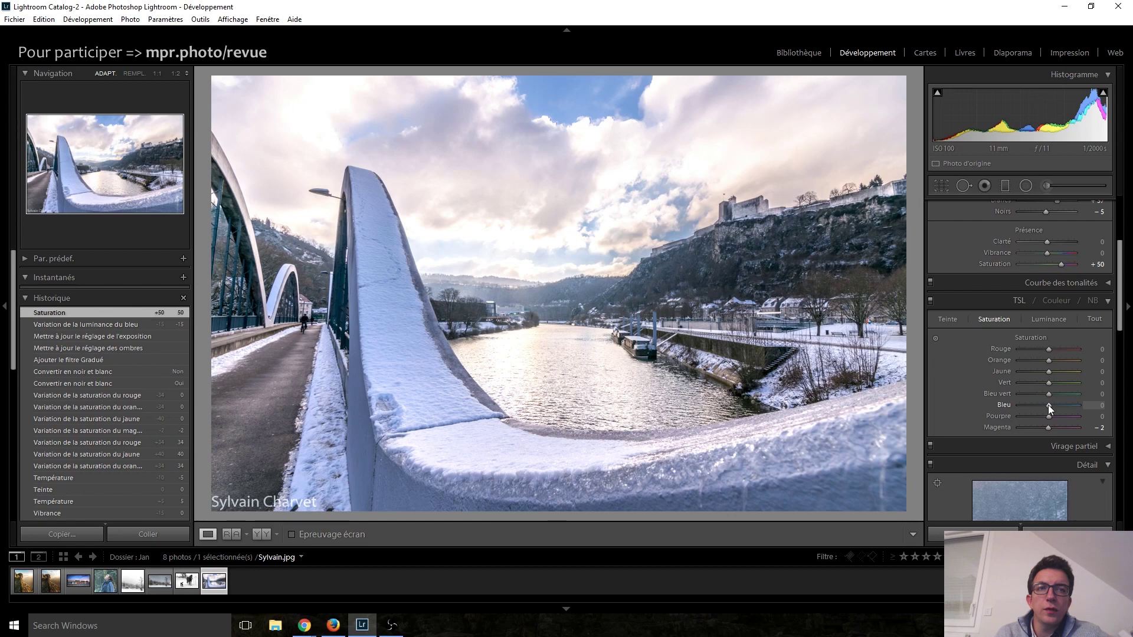
scroll(1048, 405, "down", 4)
scroll(1049, 405, "down", 2)
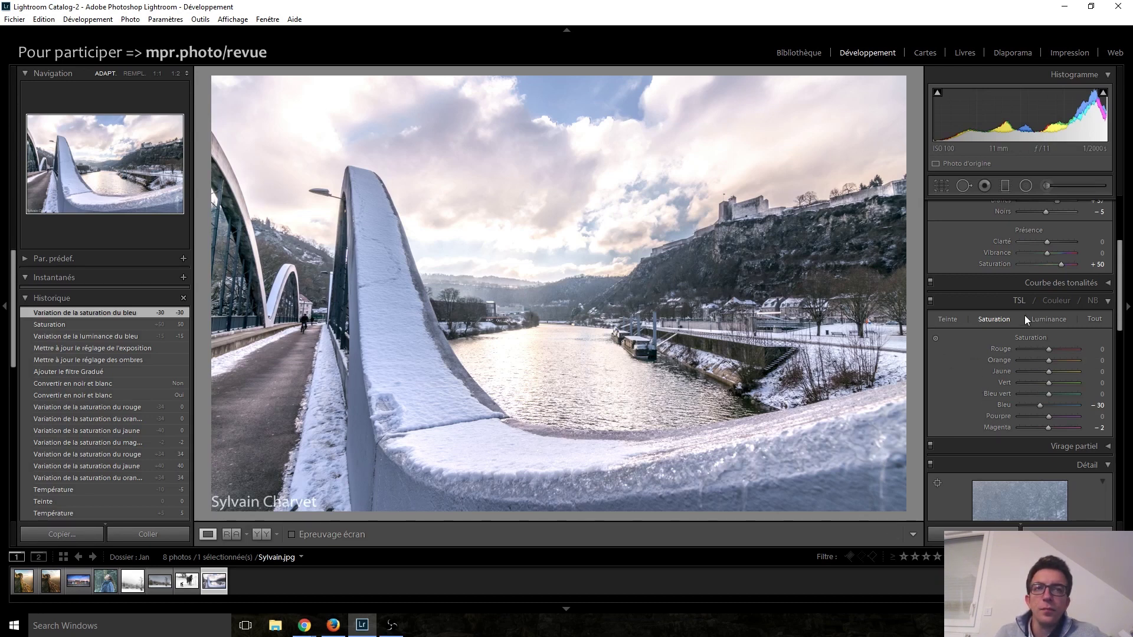
- Shift the Red hue to +34, leaving Orange and Yellow hues at 0 after trying them
left_click(948, 320)
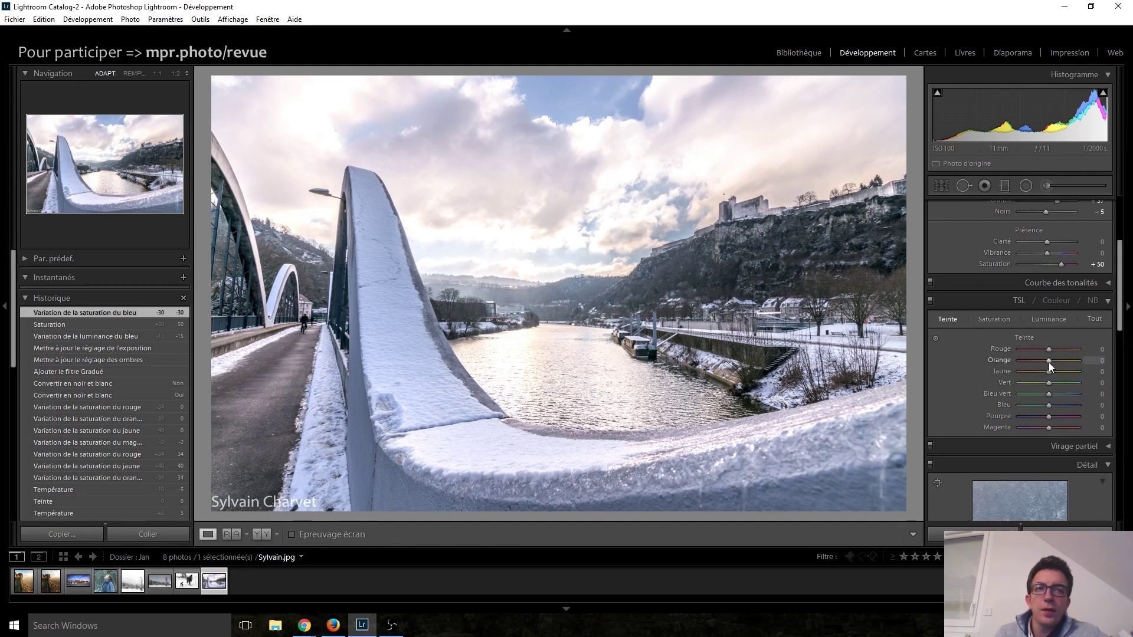
left_click_drag(1091, 361, 1043, 362)
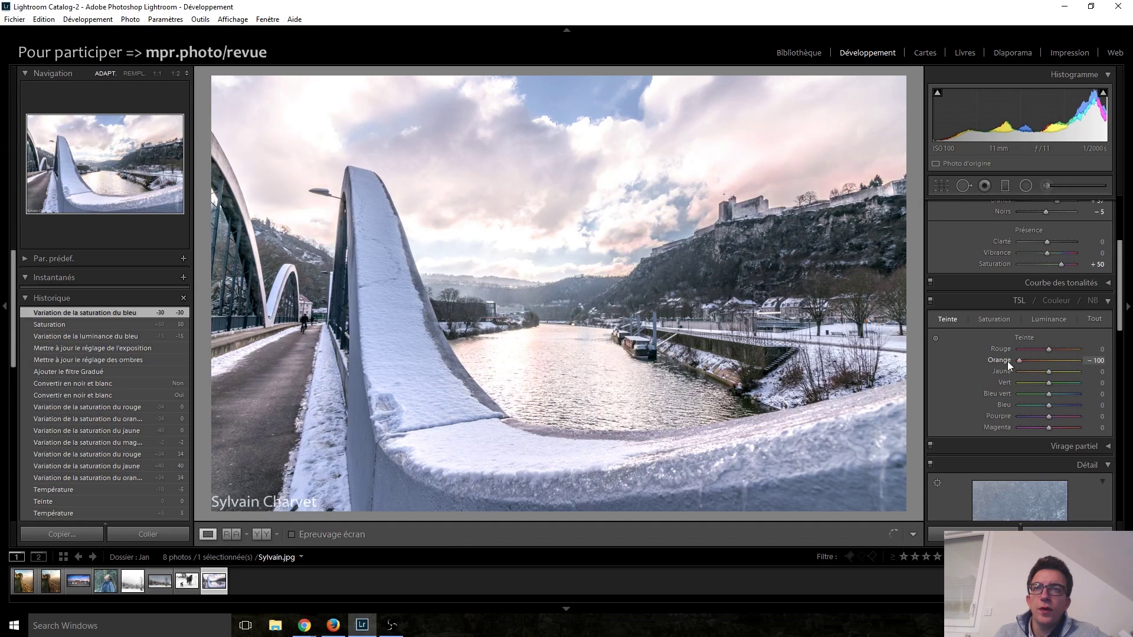
double_click(1043, 362)
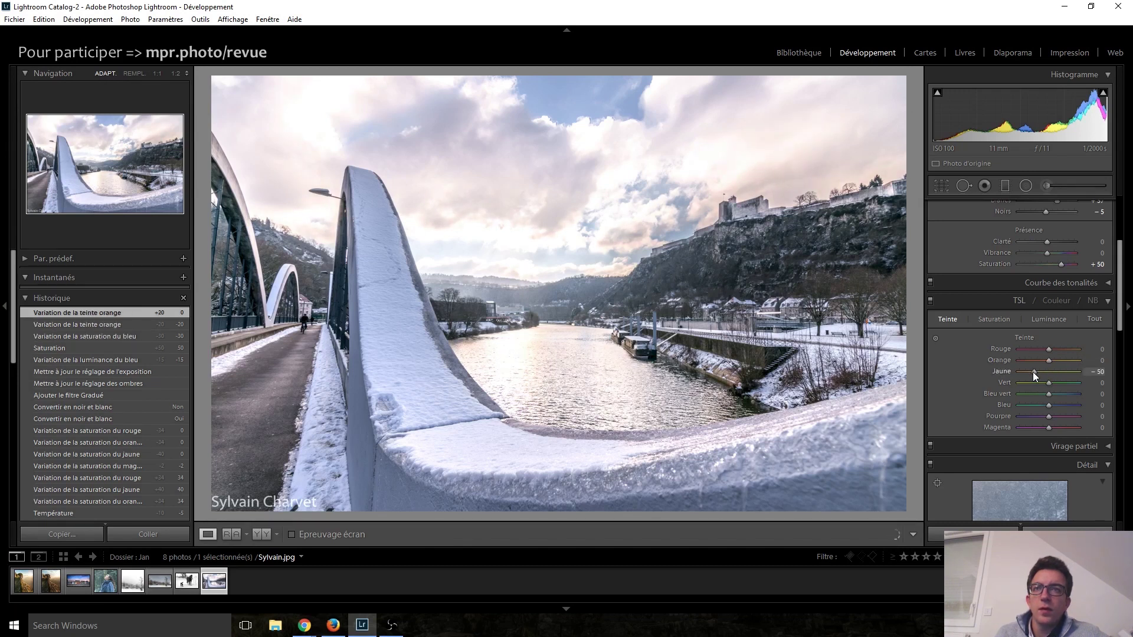
mouse_move(1049, 364)
left_mouse_down()
mouse_move(983, 366)
mouse_move(1088, 371)
mouse_move(1005, 372)
mouse_move(1053, 374)
mouse_move(1075, 353)
mouse_move(1100, 355)
mouse_move(998, 357)
left_mouse_up()
double_click(1053, 372)
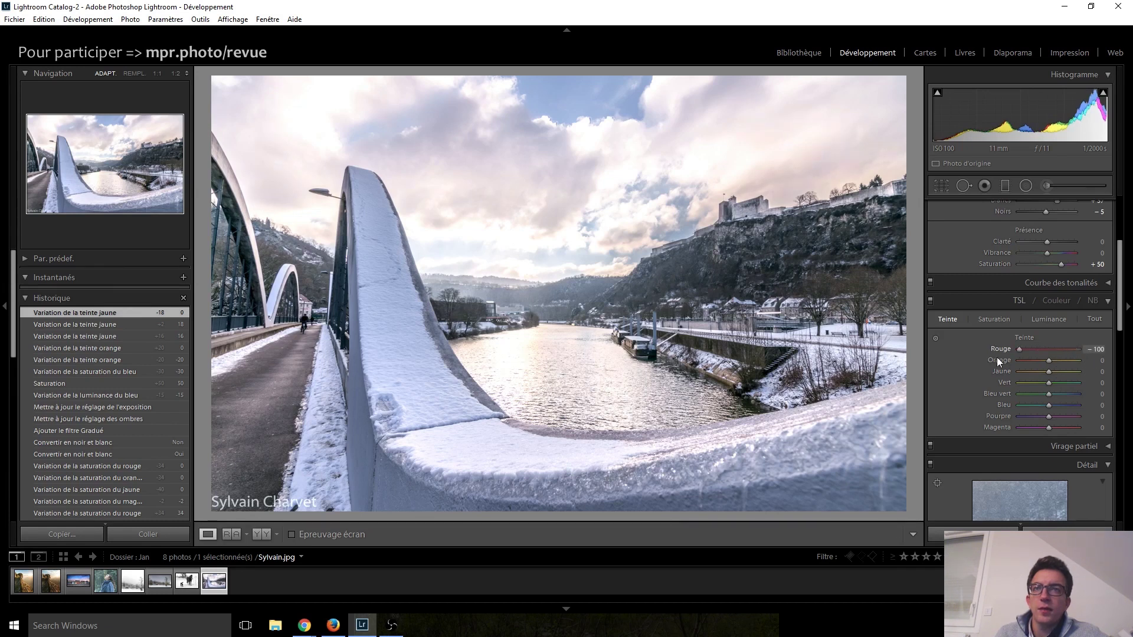
left_click_drag(1089, 359, 1120, 365)
left_click_drag(1064, 355, 1033, 357)
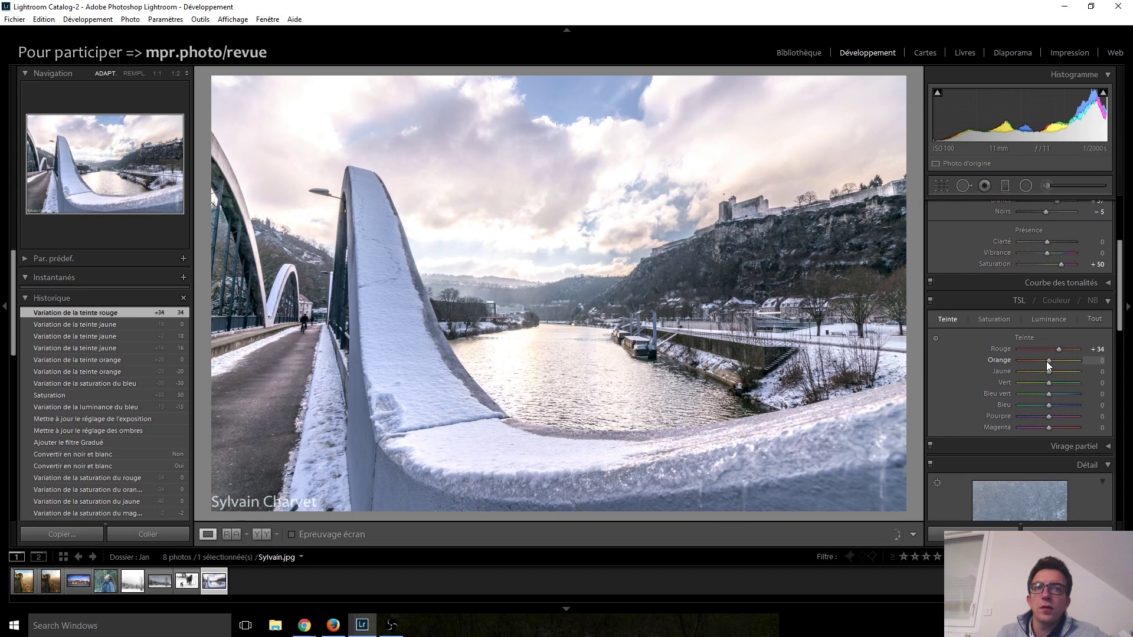
left_click_drag(1061, 366, 1049, 359)
double_click(1049, 359)
left_click(991, 323)
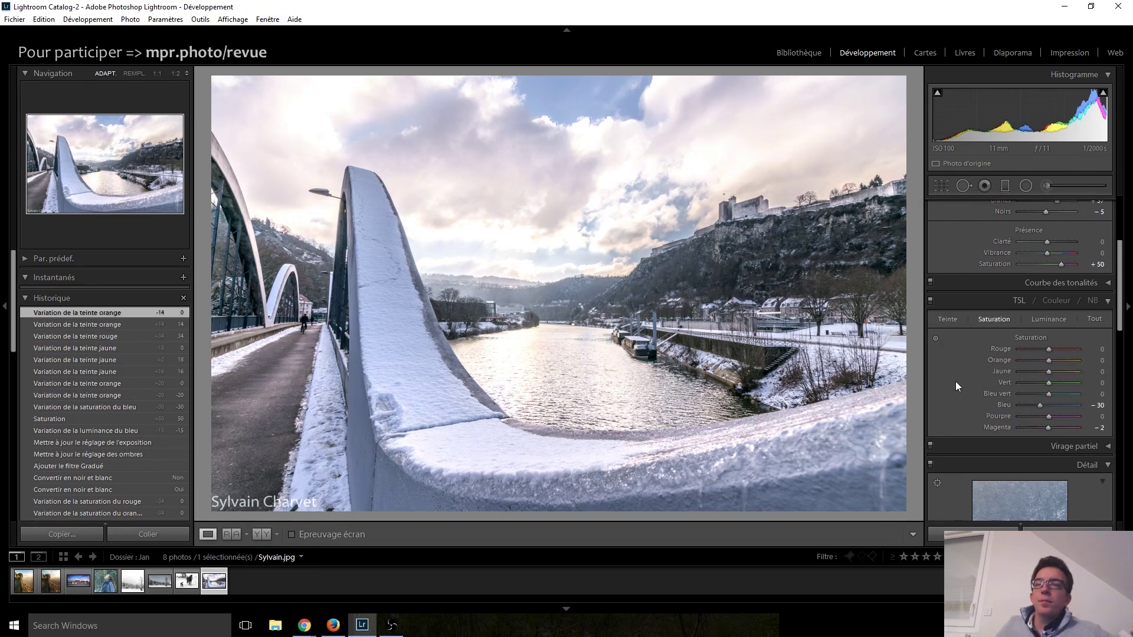
scroll(945, 389, "down", 5)
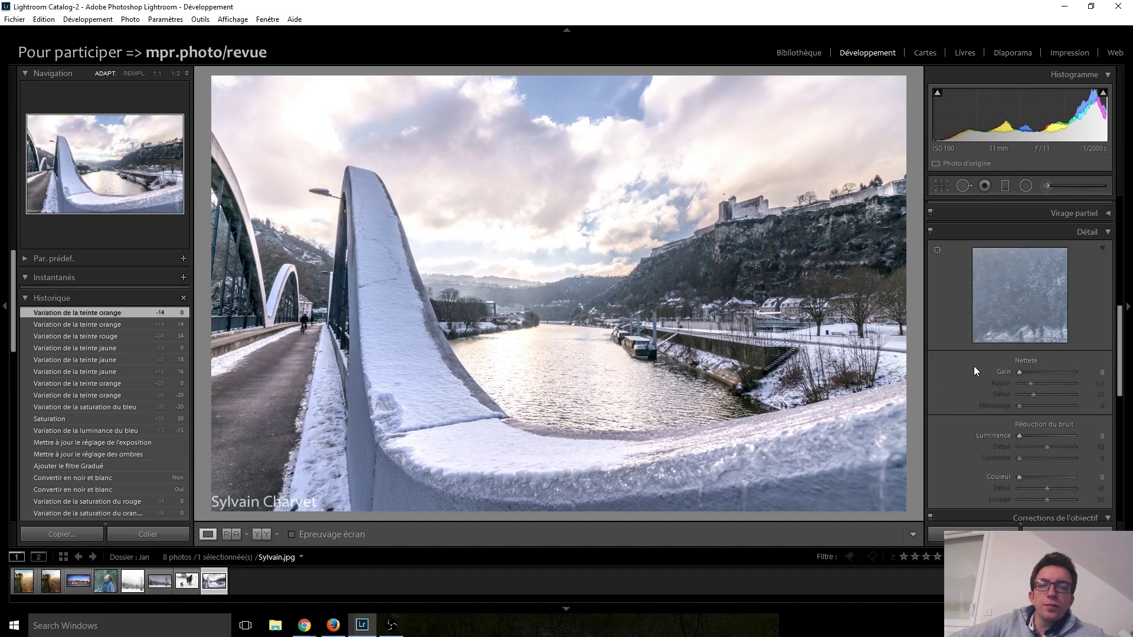
scroll(973, 366, "down", 3)
scroll(973, 365, "down", 3)
scroll(974, 365, "down", 2)
scroll(1007, 331, "down", 1)
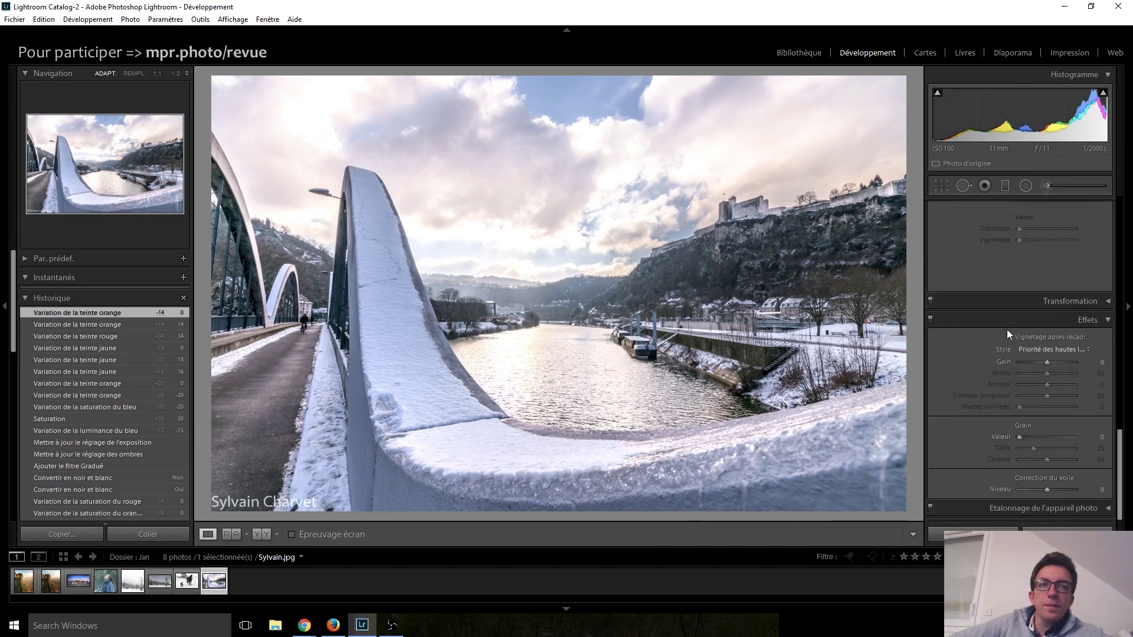
scroll(1046, 363, "down", 3)
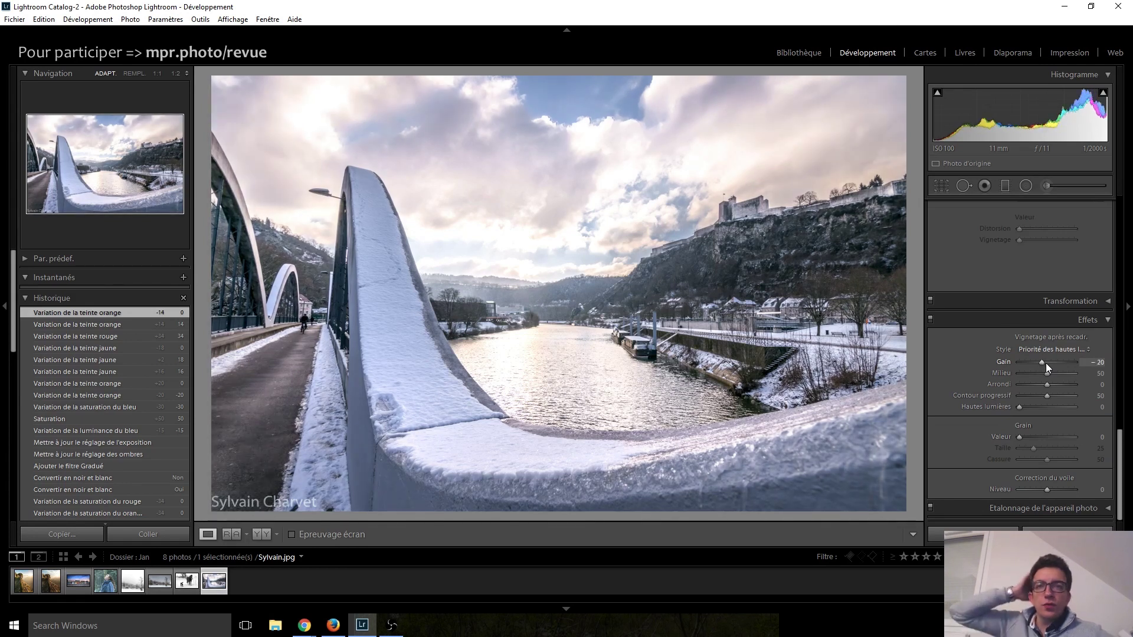
scroll(1046, 363, "up", 1)
scroll(1045, 363, "up", 1)
scroll(1045, 364, "up", 1)
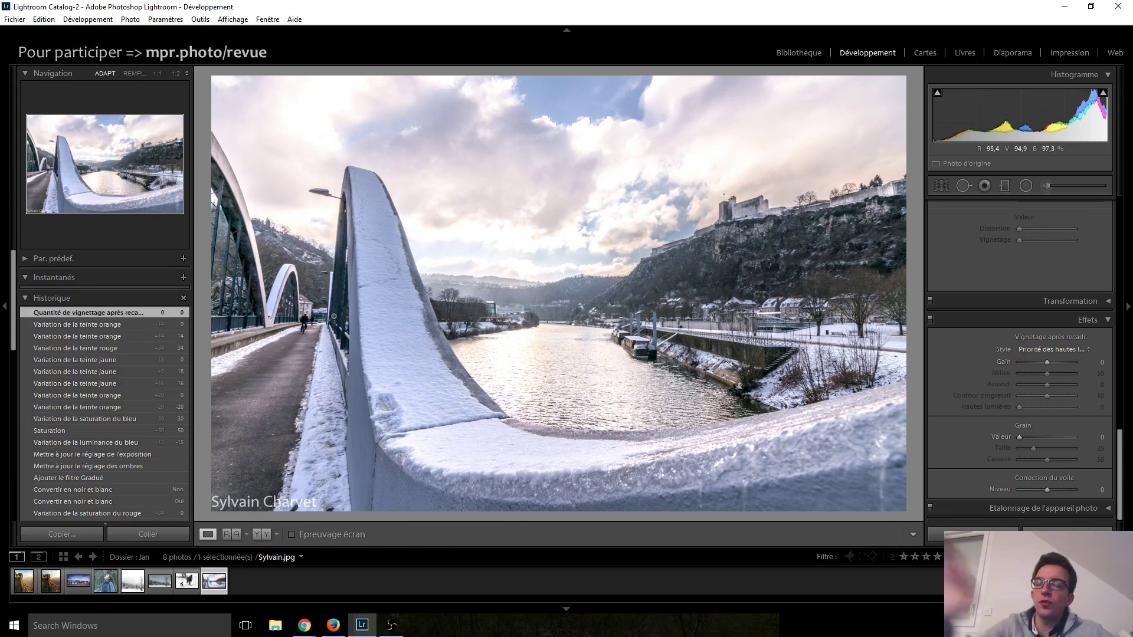
scroll(939, 348, "up", 5)
scroll(942, 349, "up", 5)
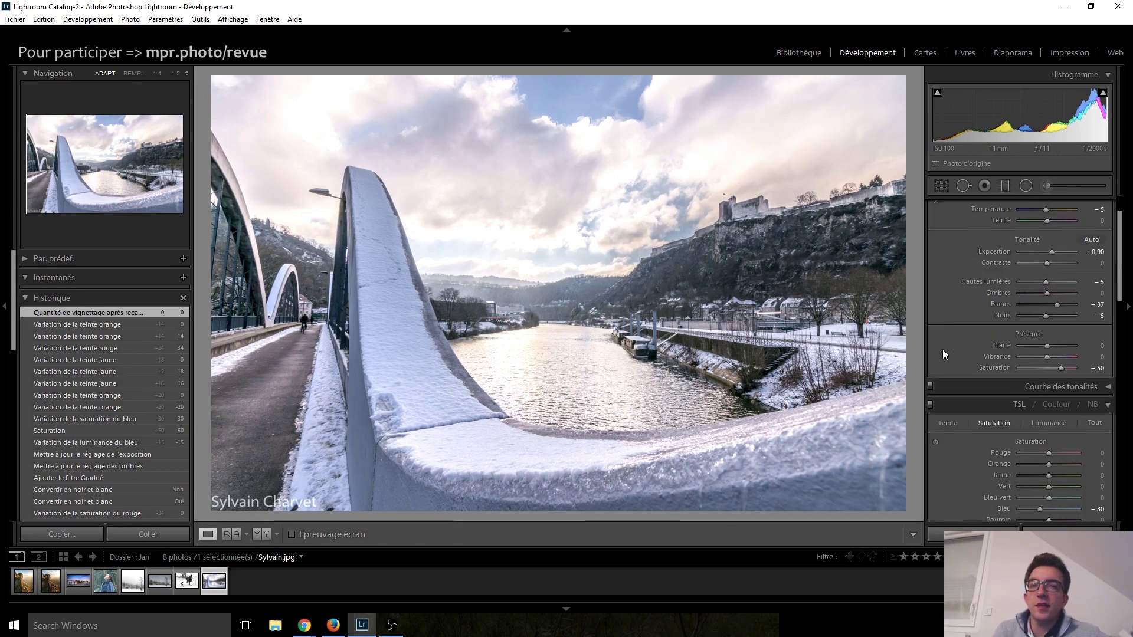
scroll(942, 350, "up", 3)
key("backslash")
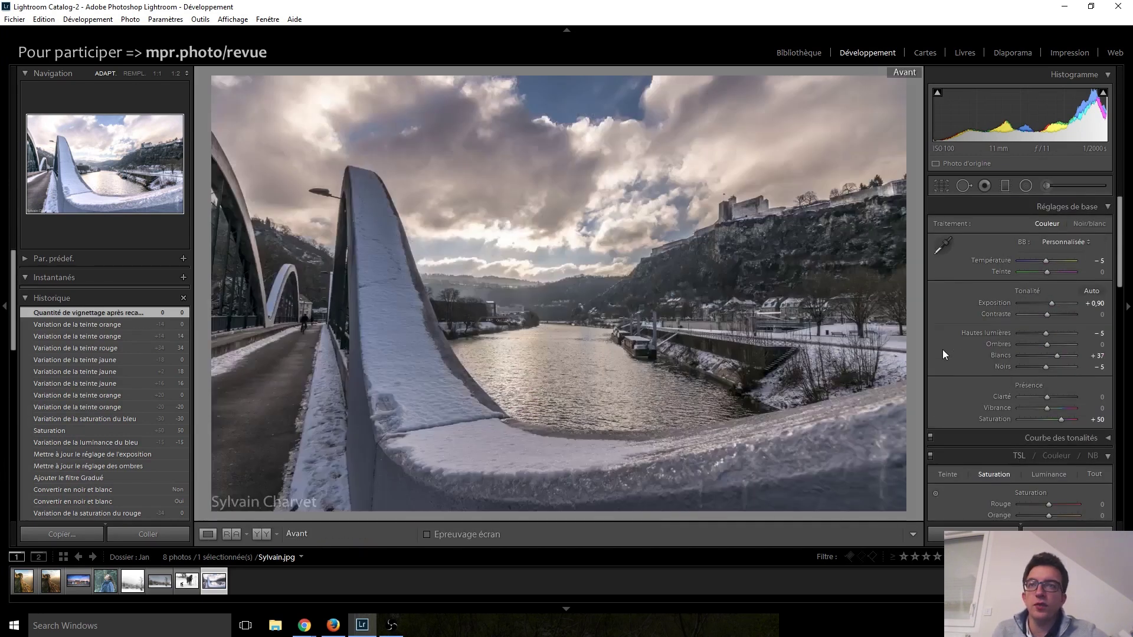
key("backslash")
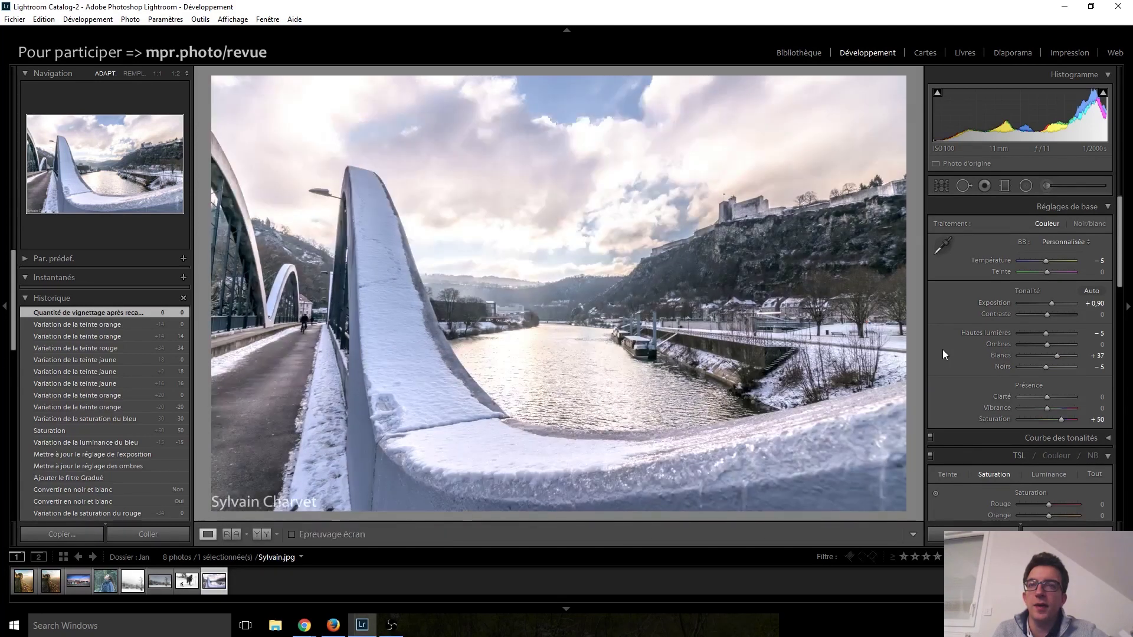